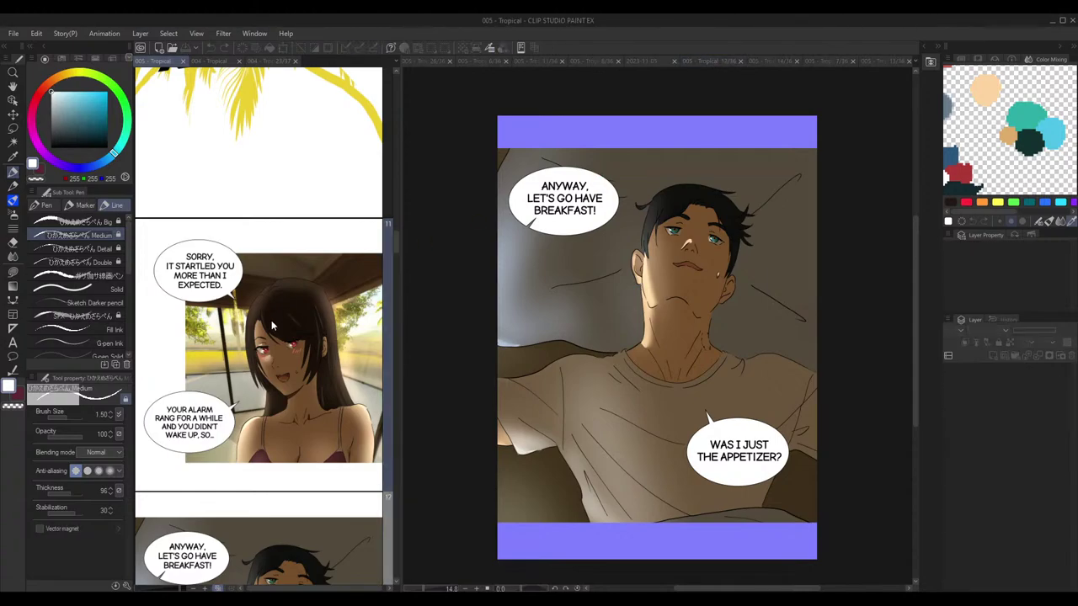
# Step: Activate the page 12 canvas of 005 - Tropical and switch the drawing colour to black
pyautogui.scroll(10, 264, 332)
pyautogui.scroll(10, 240, 391)
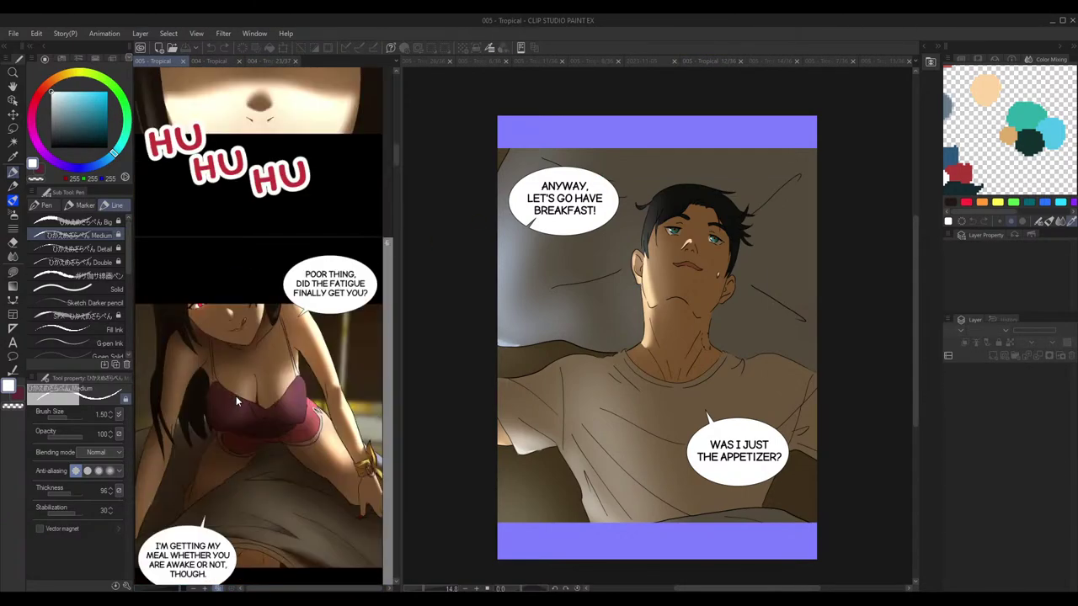
pyautogui.scroll(-1, 252, 362)
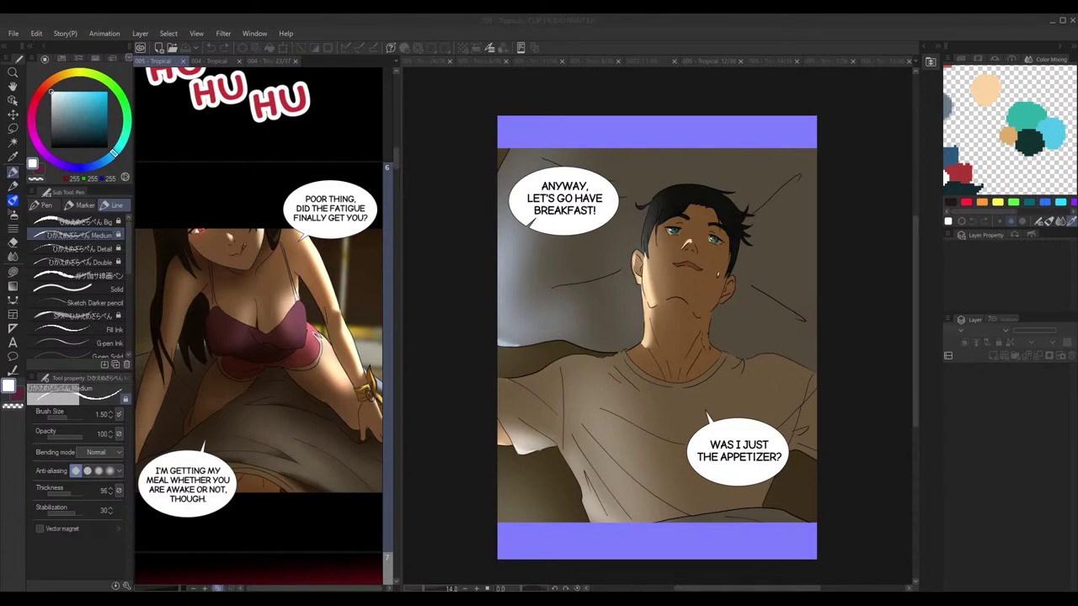
pyautogui.click(682, 45)
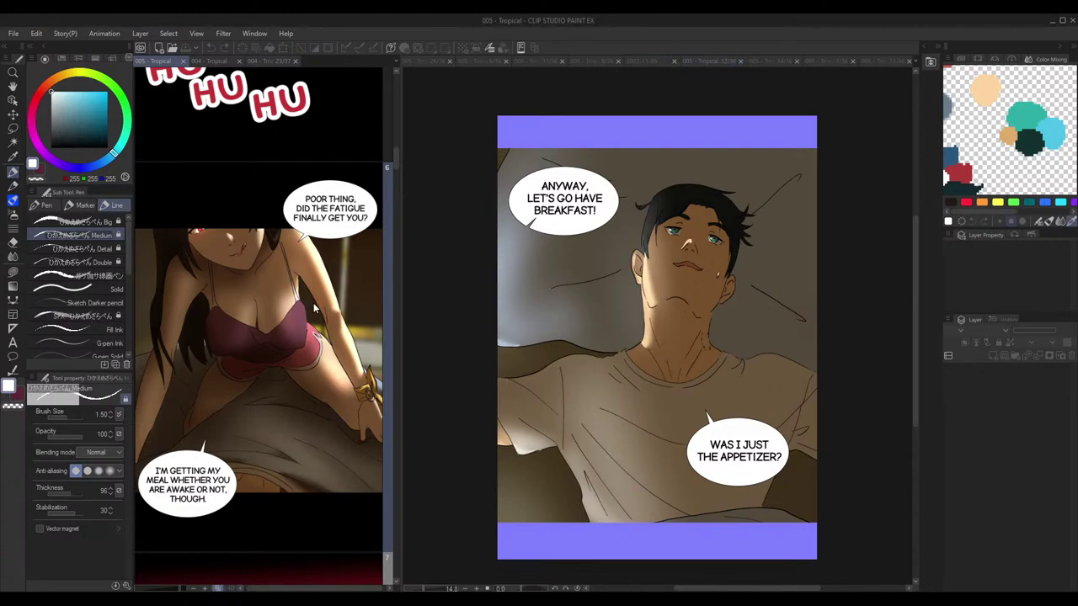
pyautogui.click(479, 266)
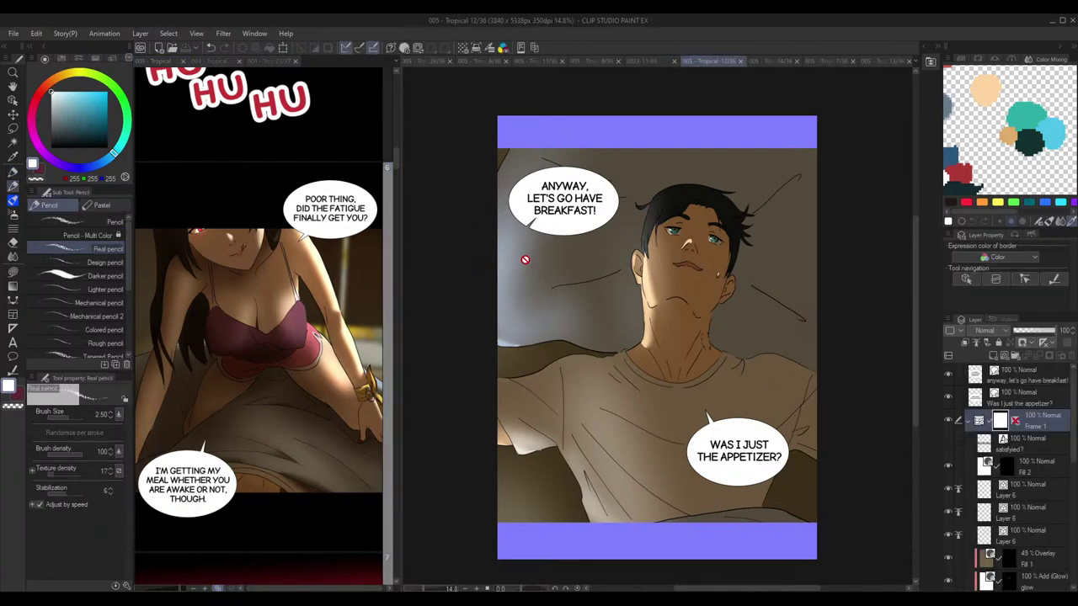
pyautogui.press('x')
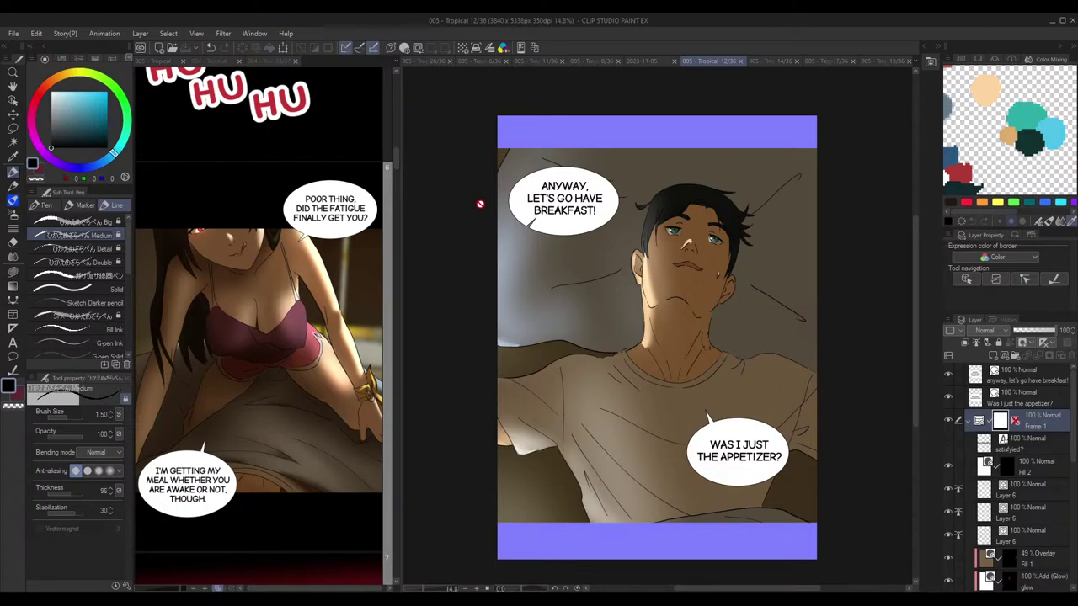
# Step: Look through the 005 - Tropical pages, reviewing both the coloured pages and the rough sketches that follow them
pyautogui.click(312, 368)
pyautogui.scroll(-15, 313, 368)
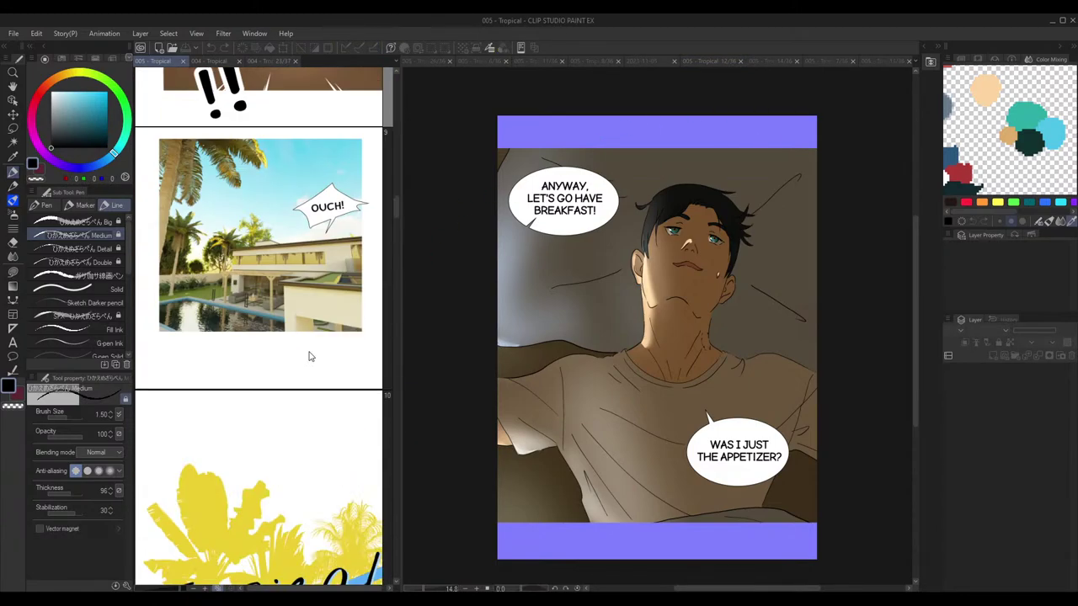
pyautogui.scroll(-15, 309, 356)
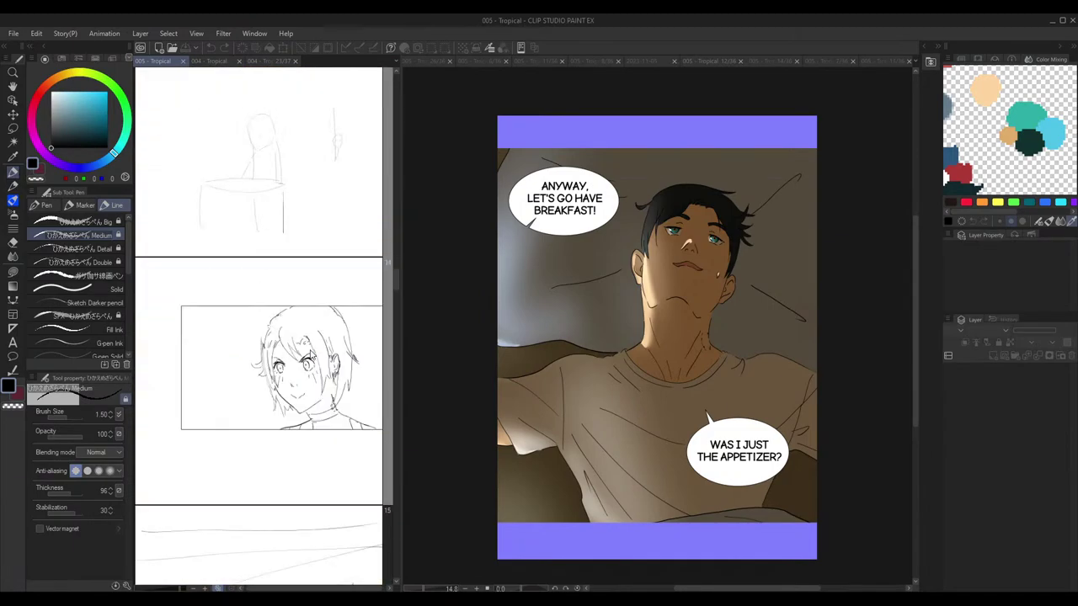
pyautogui.scroll(-2, 312, 350)
pyautogui.scroll(15, 312, 349)
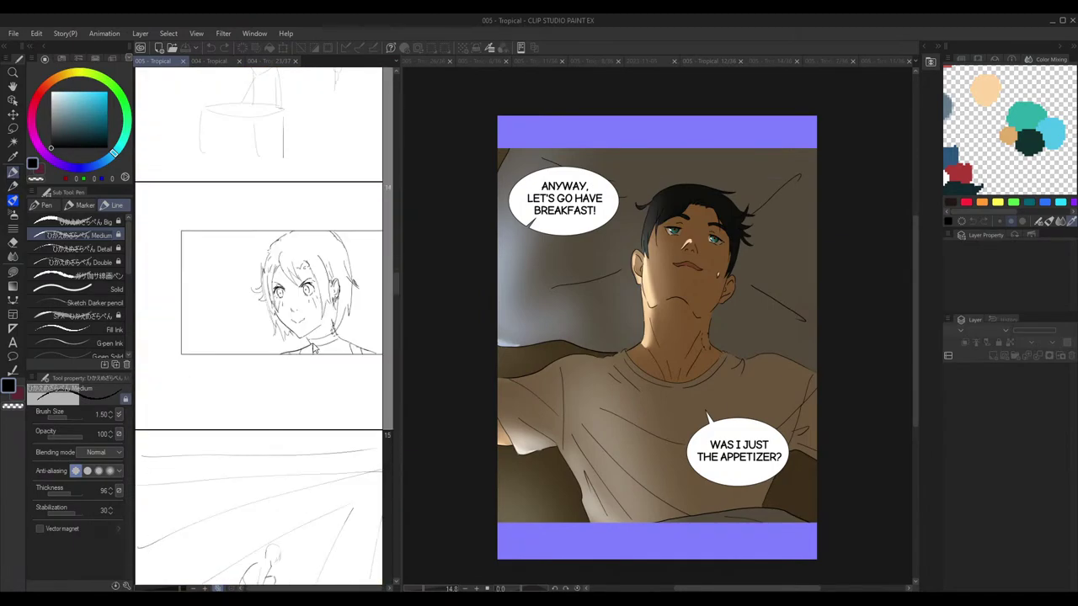
pyautogui.scroll(8, 310, 348)
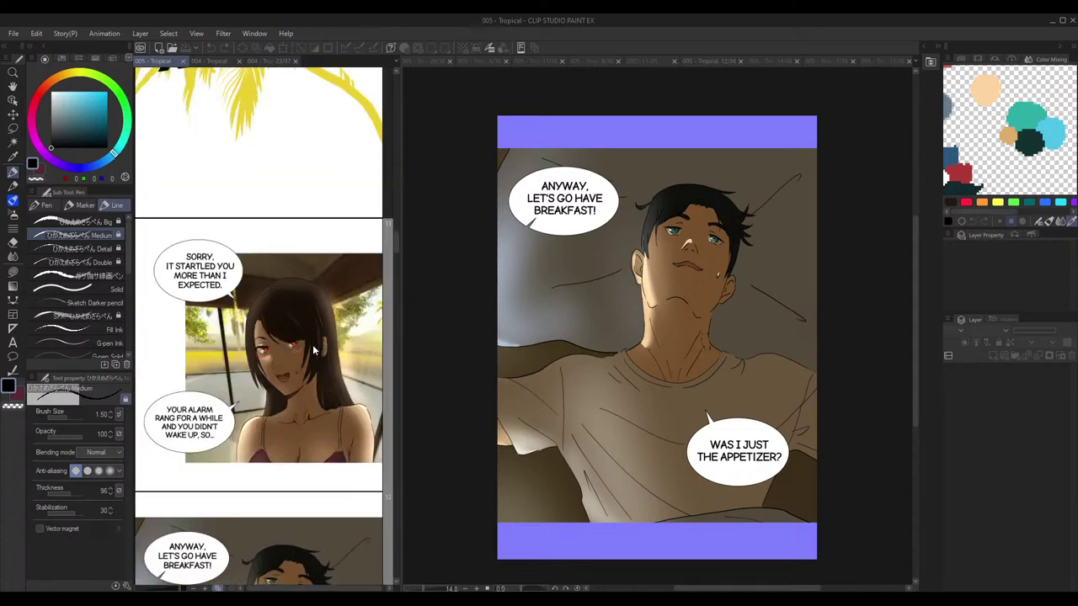
pyautogui.scroll(-20, 313, 352)
pyautogui.scroll(-6, 313, 352)
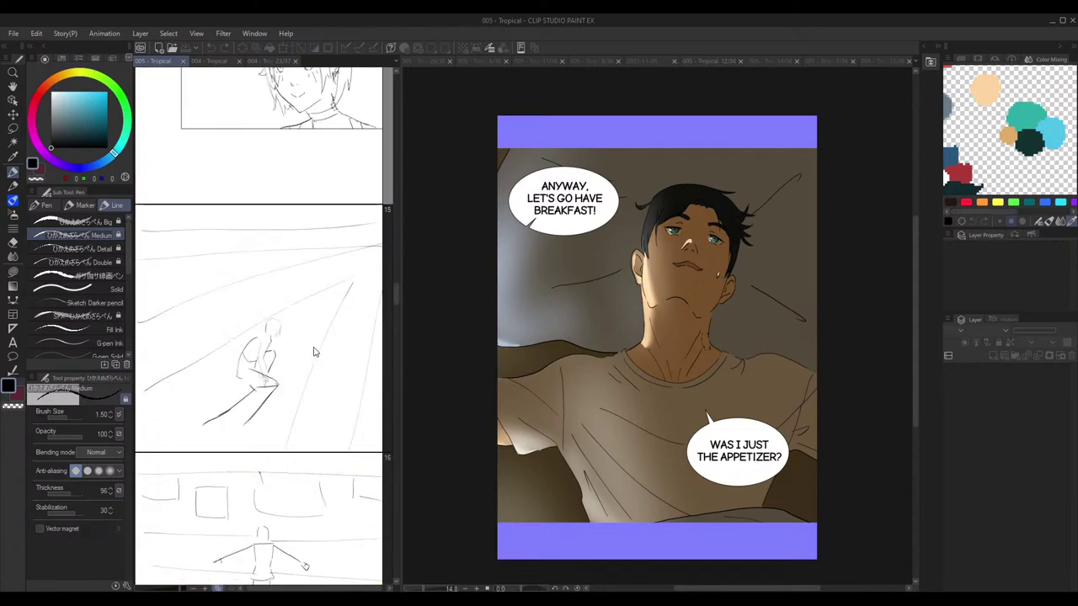
pyautogui.scroll(15, 314, 352)
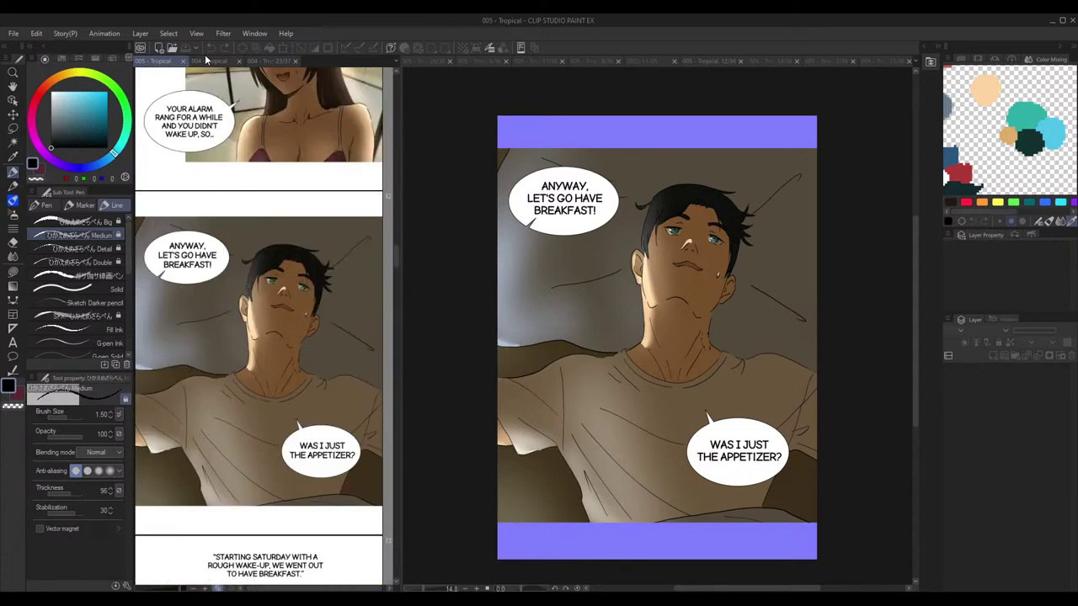
# Step: Create a new blank 6480 x 8100 px canvas at 600 dpi
pyautogui.click(13, 35)
pyautogui.click(35, 48)
pyautogui.click(469, 163)
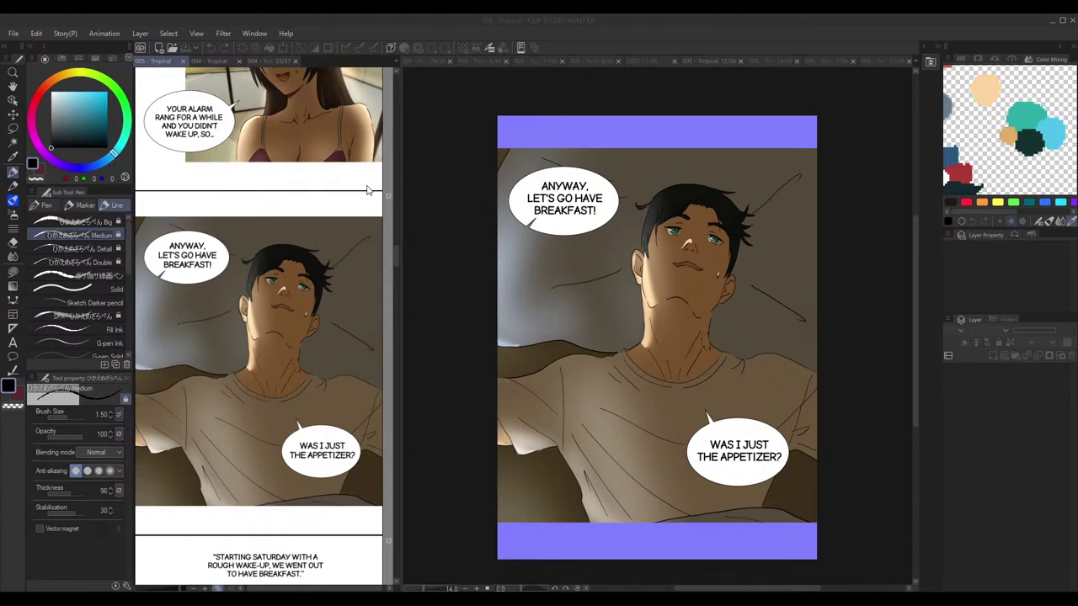
pyautogui.click(791, 143)
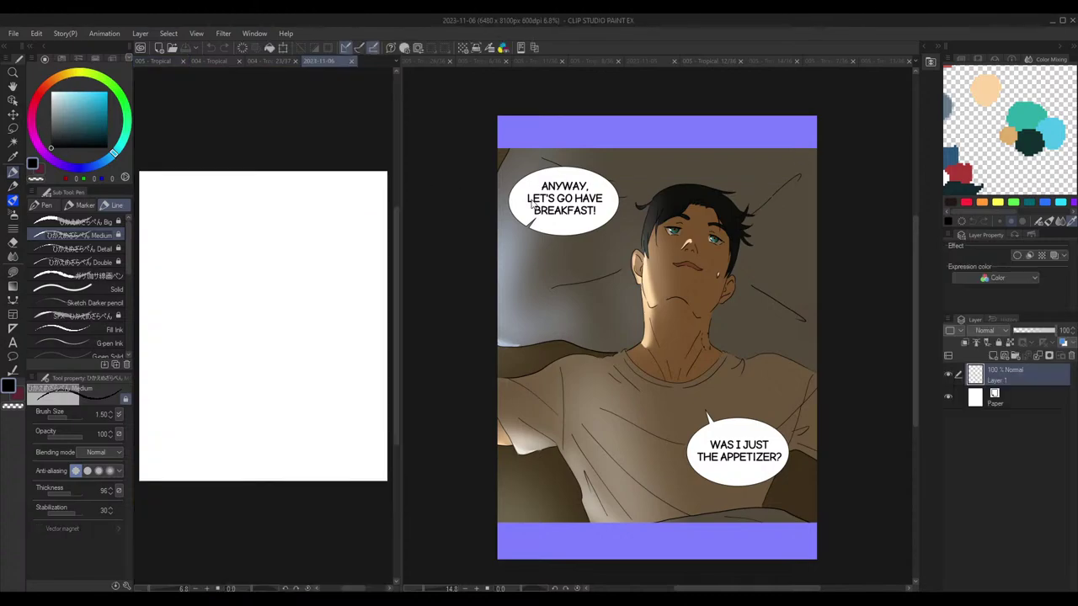
# Step: Dock the new canvas in the larger document pane and show the 005 - Tropical pages in the narrower pane beside it
pyautogui.moveTo(815, 68); pyautogui.dragTo(809, 64)
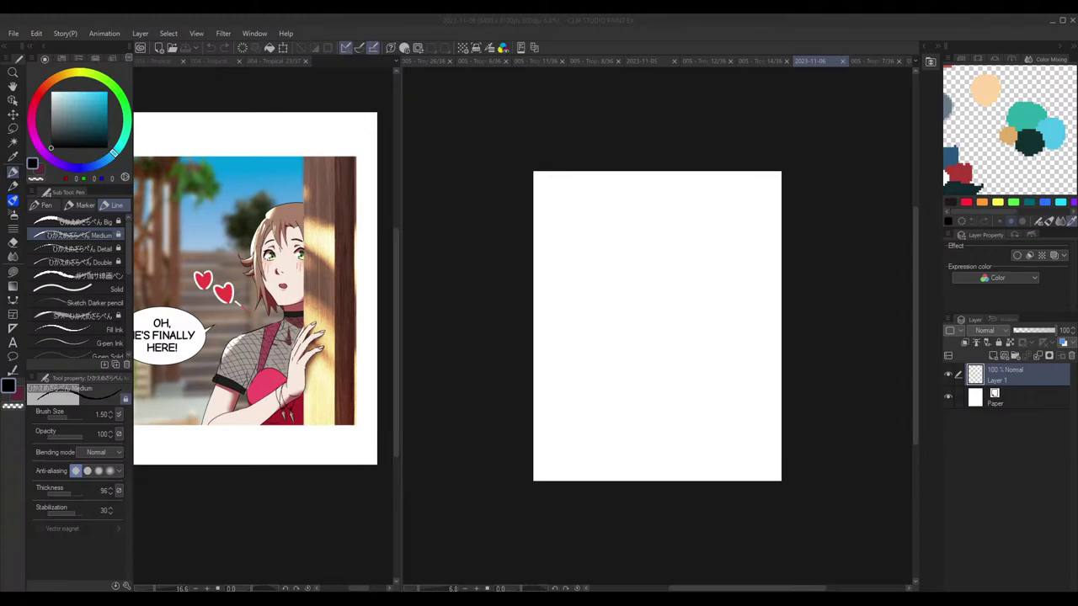
pyautogui.moveTo(399, 125); pyautogui.dragTo(368, 122)
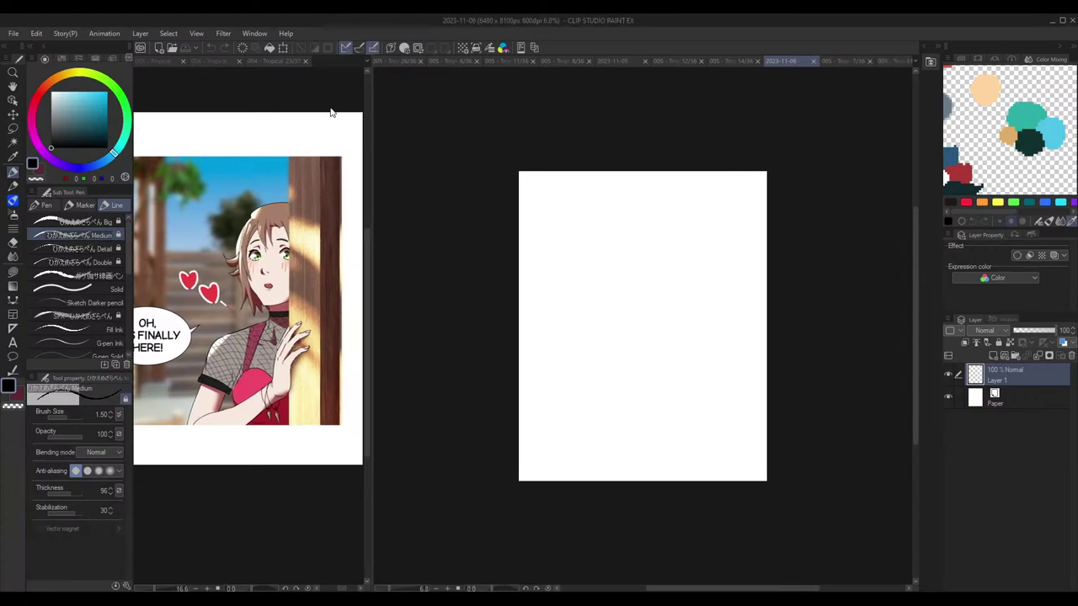
pyautogui.click(155, 60)
pyautogui.click(703, 239)
pyautogui.scroll(2, 691, 250)
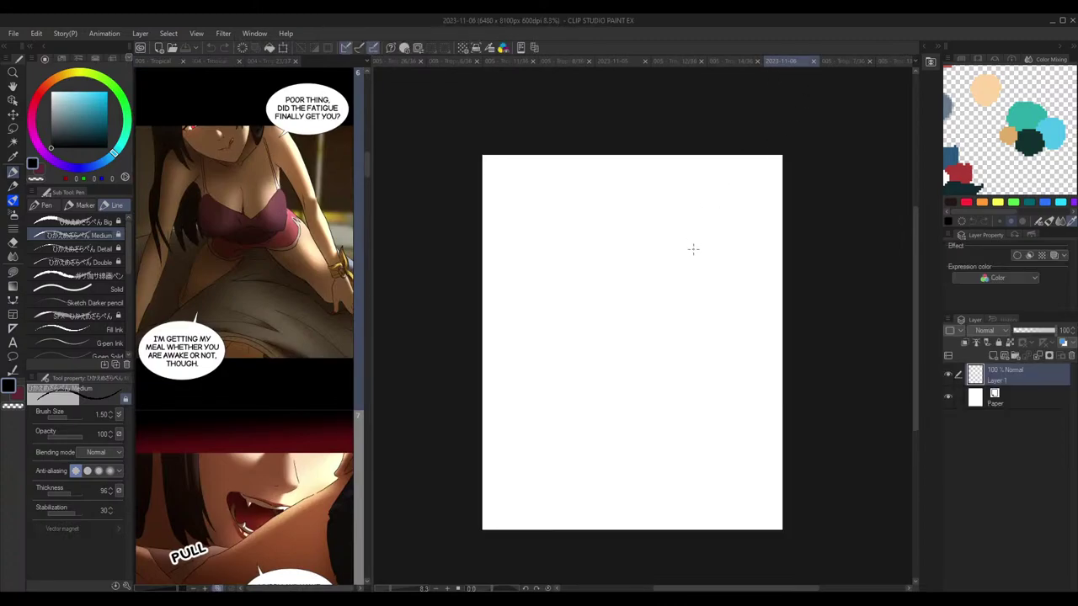
pyautogui.scroll(1, 635, 248)
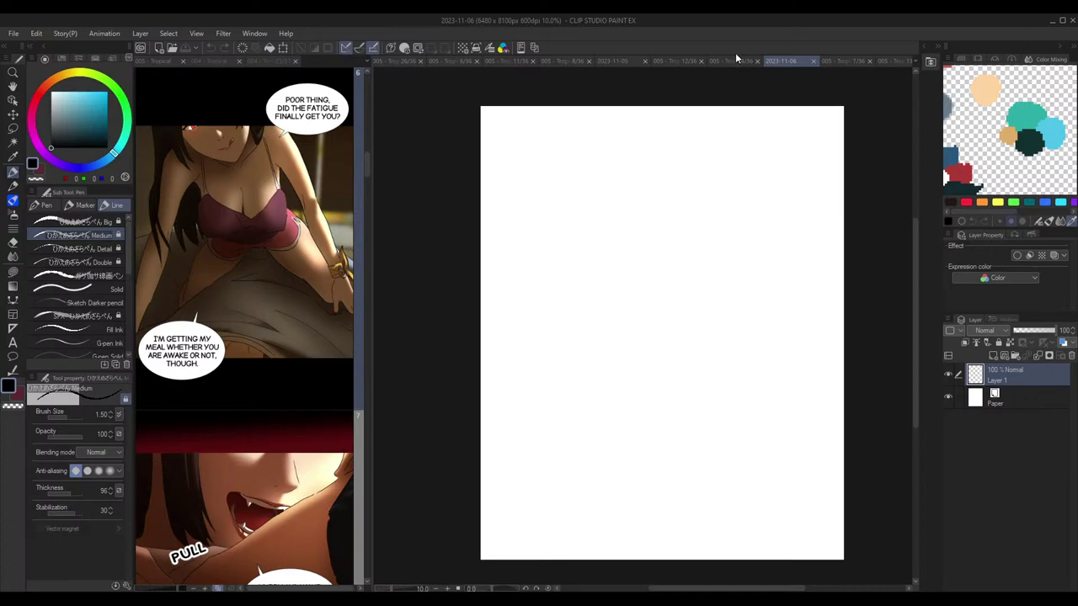
pyautogui.moveTo(628, 221); pyautogui.dragTo(652, 219)
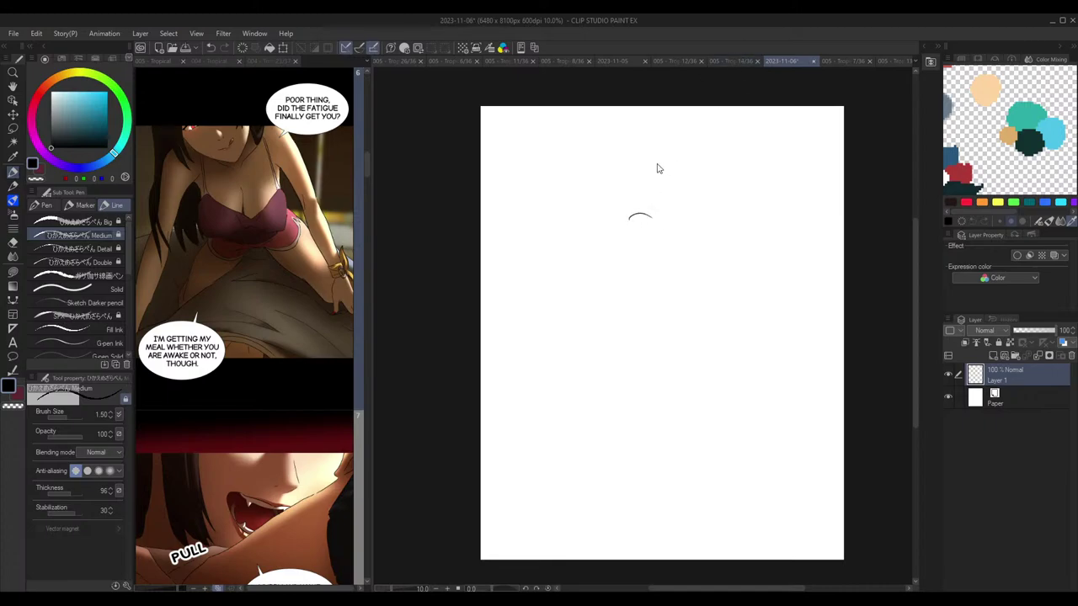
pyautogui.hotkey('ctrl', 'z')
pyautogui.moveTo(368, 168)
pyautogui.mouseDown()
pyautogui.moveTo(376, 260)
pyautogui.moveTo(382, 114)
pyautogui.mouseUp()
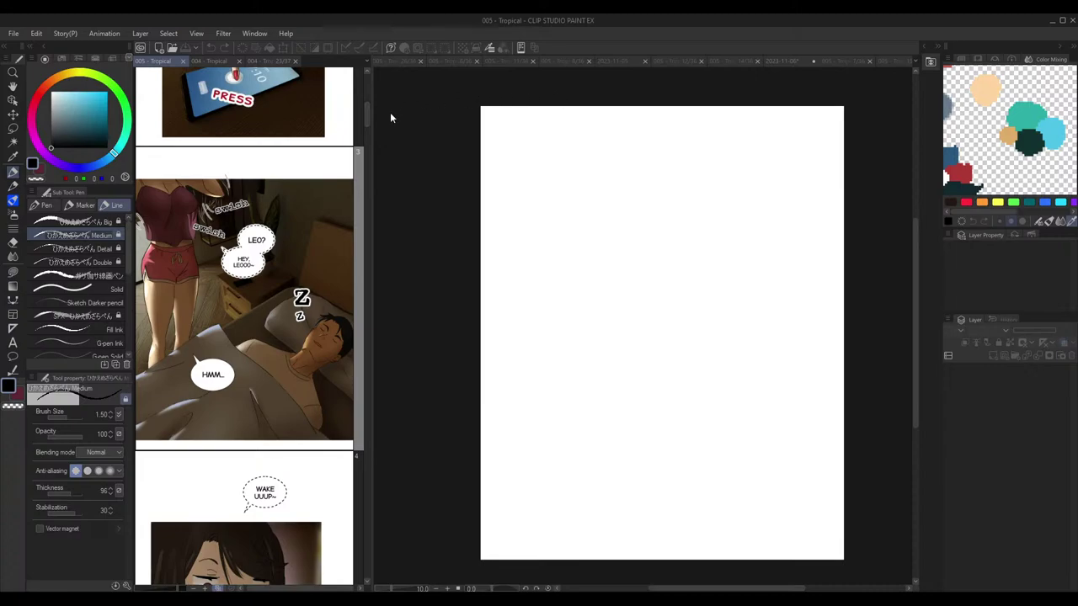
pyautogui.moveTo(367, 112); pyautogui.dragTo(367, 116)
pyautogui.click(568, 127)
pyautogui.moveTo(565, 189); pyautogui.dragTo(631, 177)
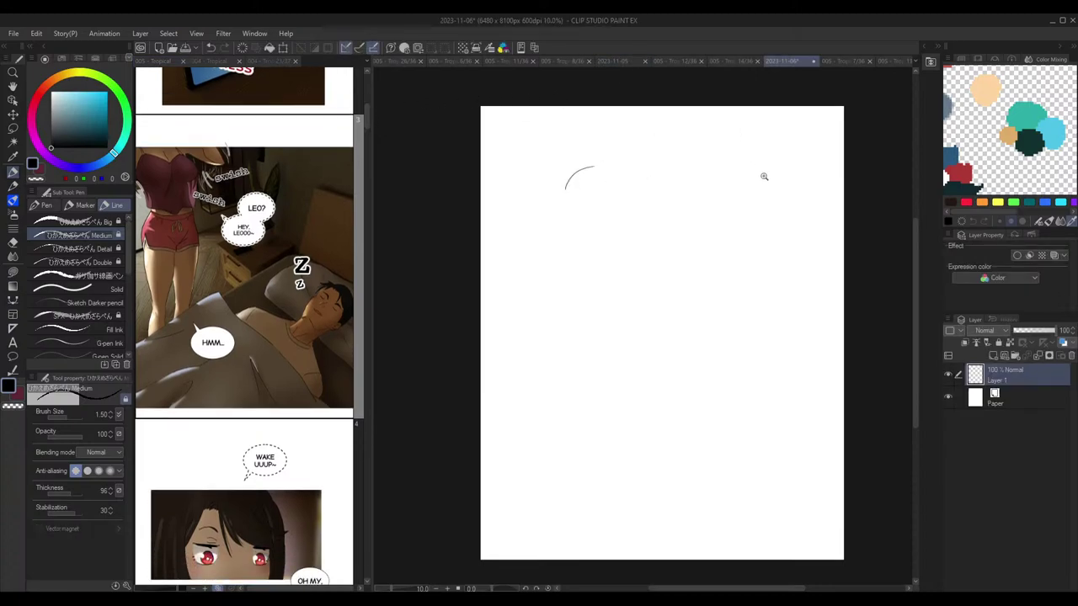
pyautogui.scroll(1, 763, 174)
pyautogui.scroll(1, 769, 183)
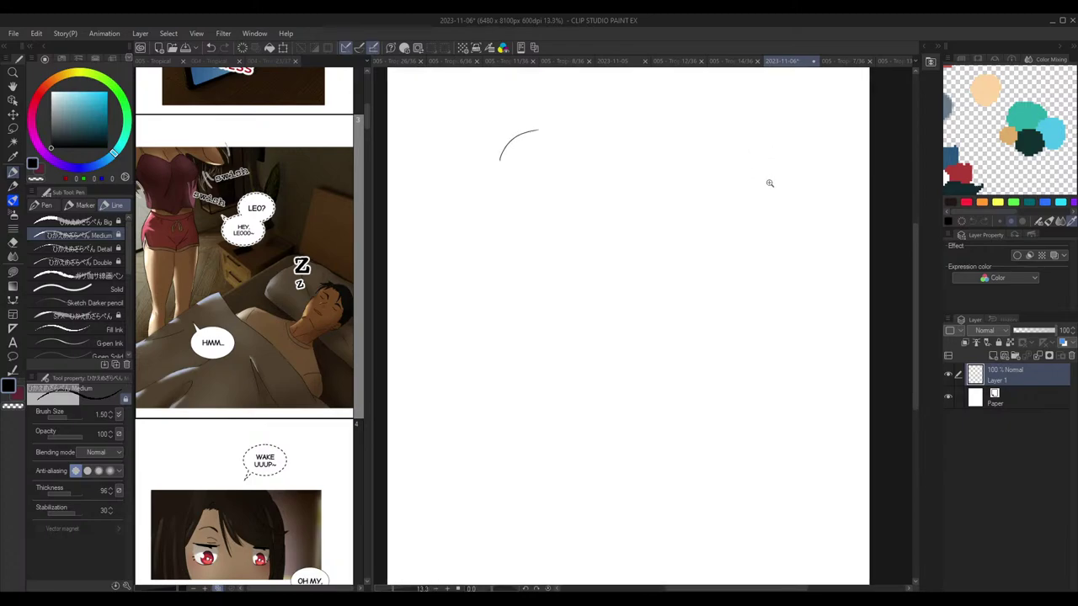
pyautogui.moveTo(765, 183); pyautogui.dragTo(797, 192)
pyautogui.moveTo(797, 192); pyautogui.dragTo(785, 187)
pyautogui.press('e')
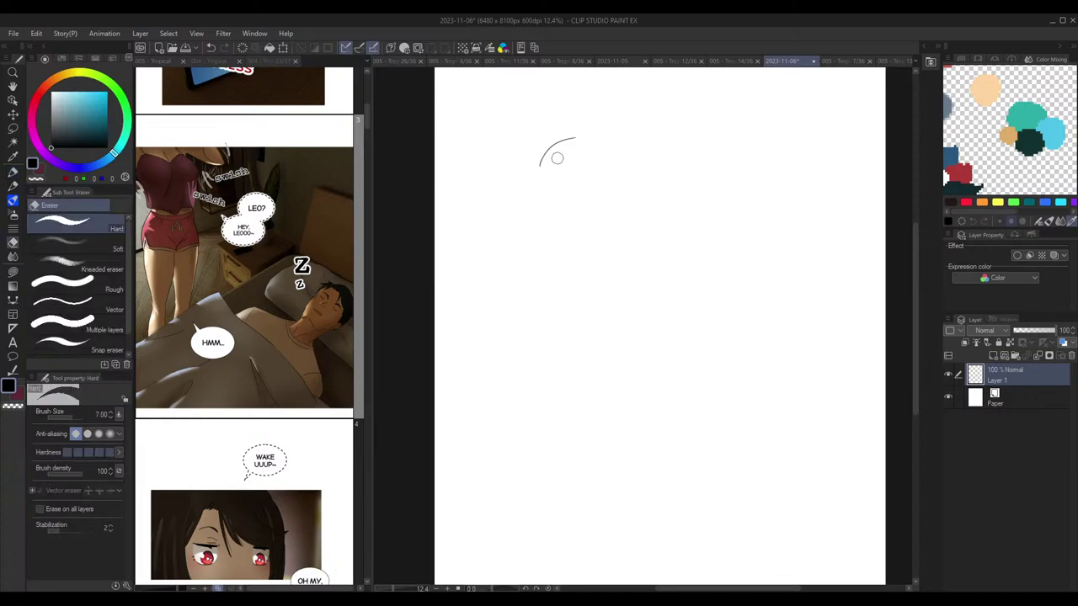
pyautogui.moveTo(544, 162); pyautogui.dragTo(580, 140)
pyautogui.press('p')
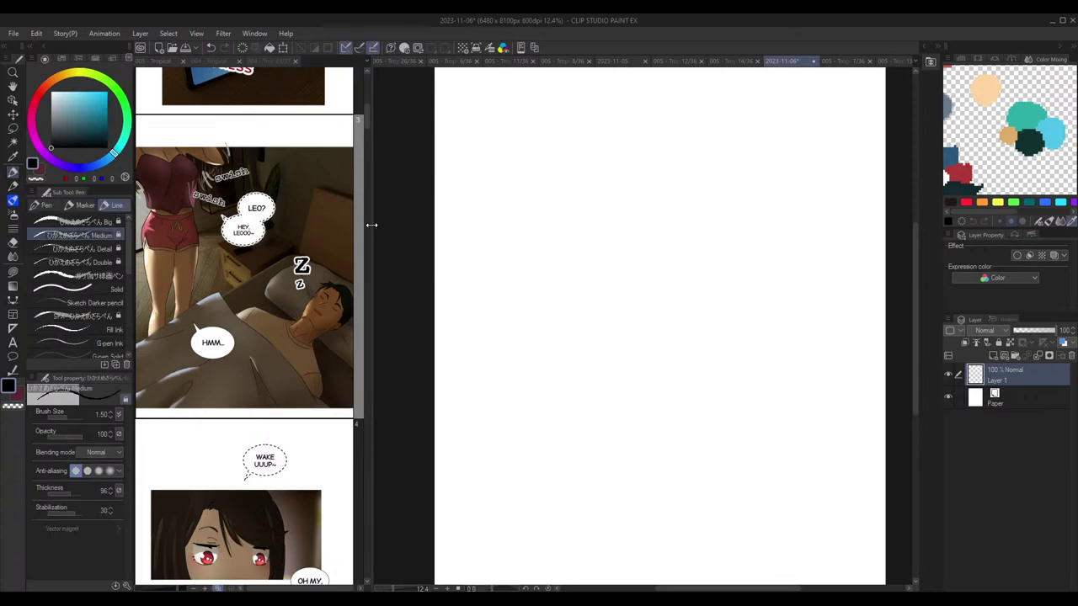
# Step: Narrow the reference pane slightly and bring pages 2 and 3 of 005 - Tropical into view
pyautogui.moveTo(370, 224); pyautogui.dragTo(356, 216)
pyautogui.scroll(6, 352, 169)
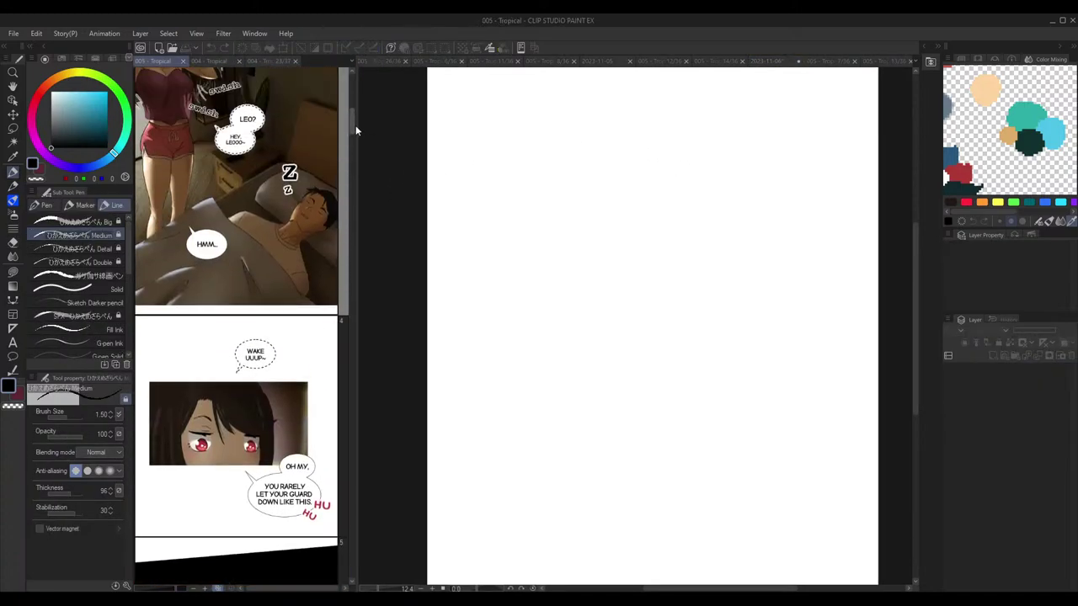
pyautogui.moveTo(354, 218); pyautogui.dragTo(364, 222)
pyautogui.scroll(-1, 362, 114)
pyautogui.scroll(3, 360, 109)
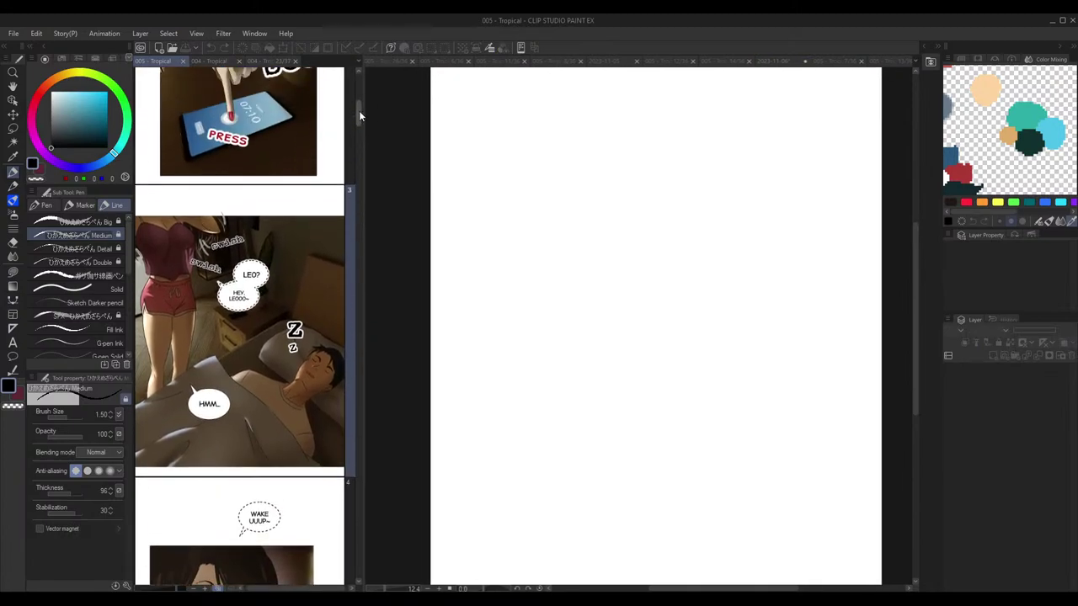
pyautogui.scroll(-1, 360, 110)
# Step: Sketch a rough oval head outline in the upper middle of the blank canvas with the medium line pen
pyautogui.click(642, 221)
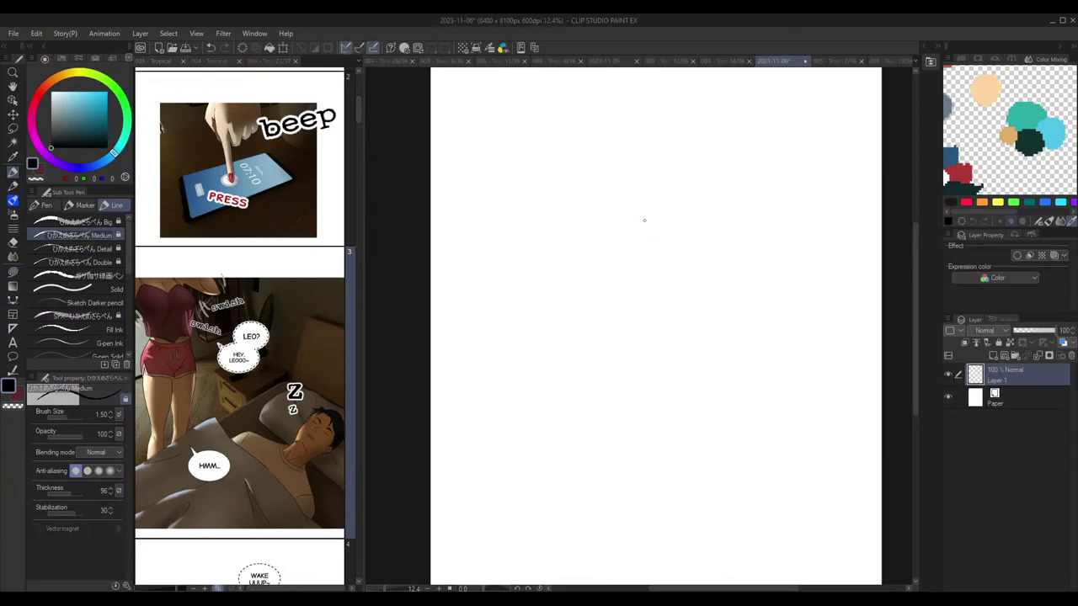
pyautogui.moveTo(589, 221)
pyautogui.mouseDown()
pyautogui.moveTo(646, 185)
pyautogui.moveTo(676, 207)
pyautogui.mouseUp()
pyautogui.moveTo(589, 220)
pyautogui.mouseDown()
pyautogui.moveTo(597, 269)
pyautogui.moveTo(630, 283)
pyautogui.moveTo(620, 313)
pyautogui.moveTo(615, 302)
pyautogui.moveTo(652, 295)
pyautogui.moveTo(682, 260)
pyautogui.moveTo(668, 284)
pyautogui.mouseUp()
pyautogui.moveTo(680, 215); pyautogui.dragTo(667, 283)
# Step: Sketch the facial guides inside the head: a curved brow line, a small angled nose and a vertical line for the side of the face
pyautogui.moveTo(609, 250); pyautogui.dragTo(629, 247)
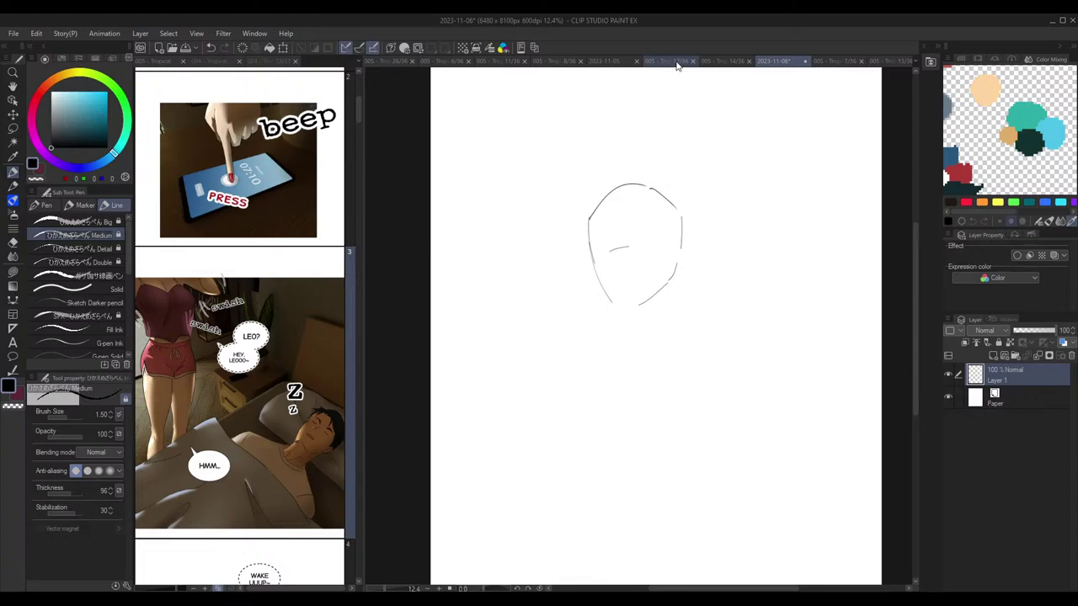
pyautogui.moveTo(617, 238); pyautogui.dragTo(622, 276)
pyautogui.hotkey('ctrl', 'z')
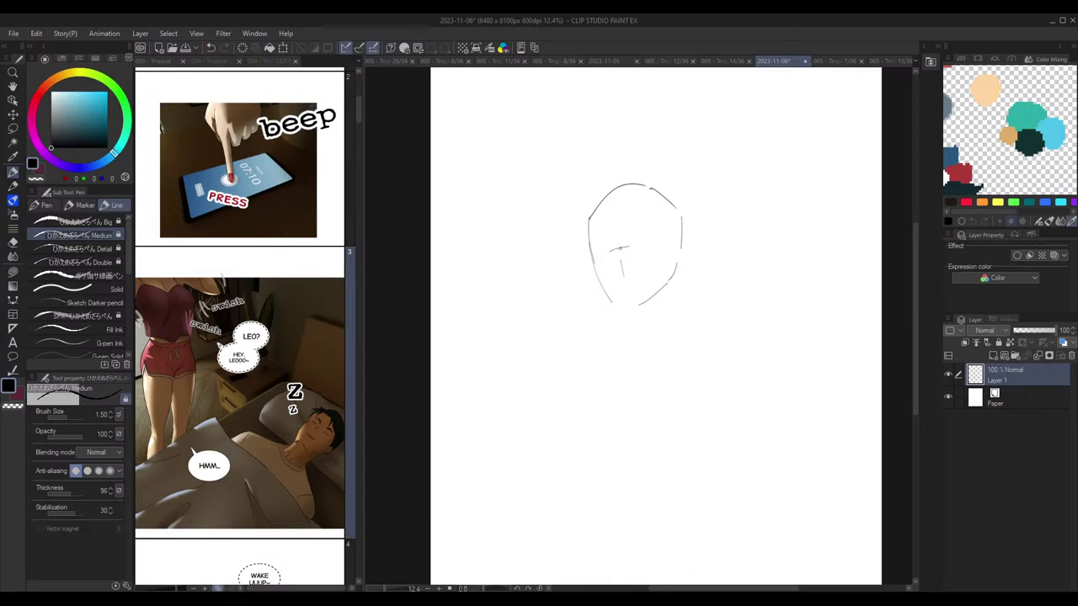
pyautogui.moveTo(593, 253)
pyautogui.mouseDown()
pyautogui.moveTo(661, 237)
pyautogui.moveTo(653, 287)
pyautogui.mouseUp()
pyautogui.hotkey('ctrl', 'z')
pyautogui.hotkey('ctrl', 'z')
pyautogui.moveTo(650, 242)
pyautogui.mouseDown()
pyautogui.moveTo(651, 279)
pyautogui.moveTo(651, 242)
pyautogui.moveTo(626, 286)
pyautogui.moveTo(614, 282)
pyautogui.mouseUp()
pyautogui.press('e')
pyautogui.press('p')
# Step: Sketch both eyes with rounded irises just below the brow guide line
pyautogui.scroll(4, 623, 240)
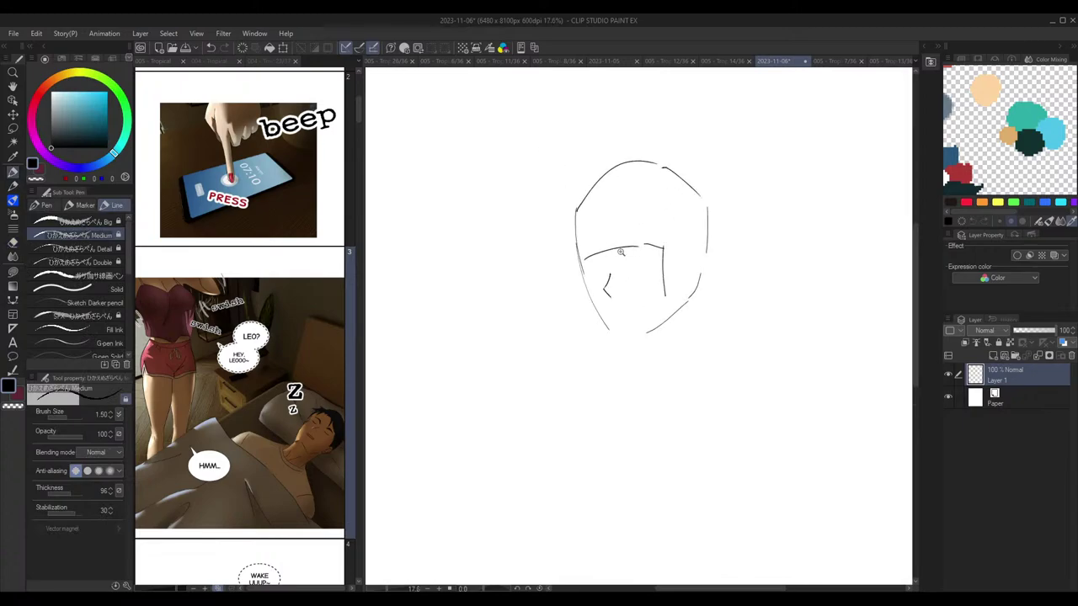
pyautogui.scroll(-2, 619, 251)
pyautogui.scroll(1, 618, 251)
pyautogui.scroll(2, 615, 249)
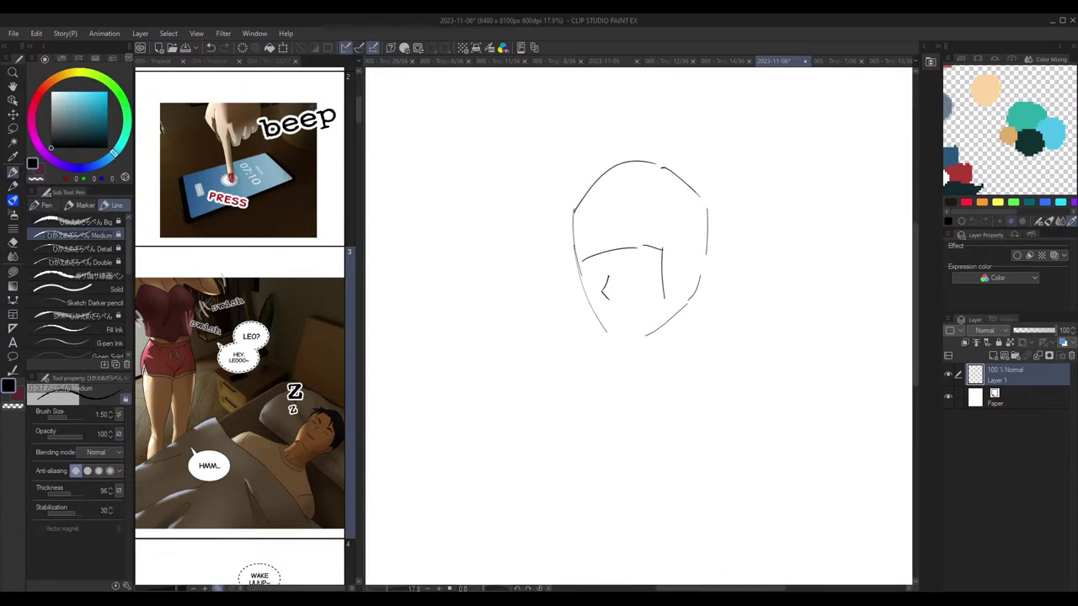
pyautogui.moveTo(585, 268)
pyautogui.mouseDown()
pyautogui.moveTo(598, 263)
pyautogui.moveTo(595, 280)
pyautogui.moveTo(649, 251)
pyautogui.moveTo(644, 265)
pyautogui.moveTo(593, 278)
pyautogui.moveTo(594, 262)
pyautogui.moveTo(596, 275)
pyautogui.moveTo(635, 253)
pyautogui.moveTo(590, 261)
pyautogui.mouseUp()
pyautogui.hotkey('ctrl', 'z')
pyautogui.hotkey('ctrl', 'z')
pyautogui.hotkey('ctrl', 'z')
pyautogui.hotkey('ctrl', 'z')
pyautogui.hotkey('ctrl', 'z')
pyautogui.hotkey('ctrl', 'z')
pyautogui.moveTo(625, 253); pyautogui.dragTo(631, 251)
pyautogui.moveTo(584, 265); pyautogui.dragTo(585, 271)
pyautogui.scroll(-5, 625, 214)
pyautogui.scroll(5, 634, 222)
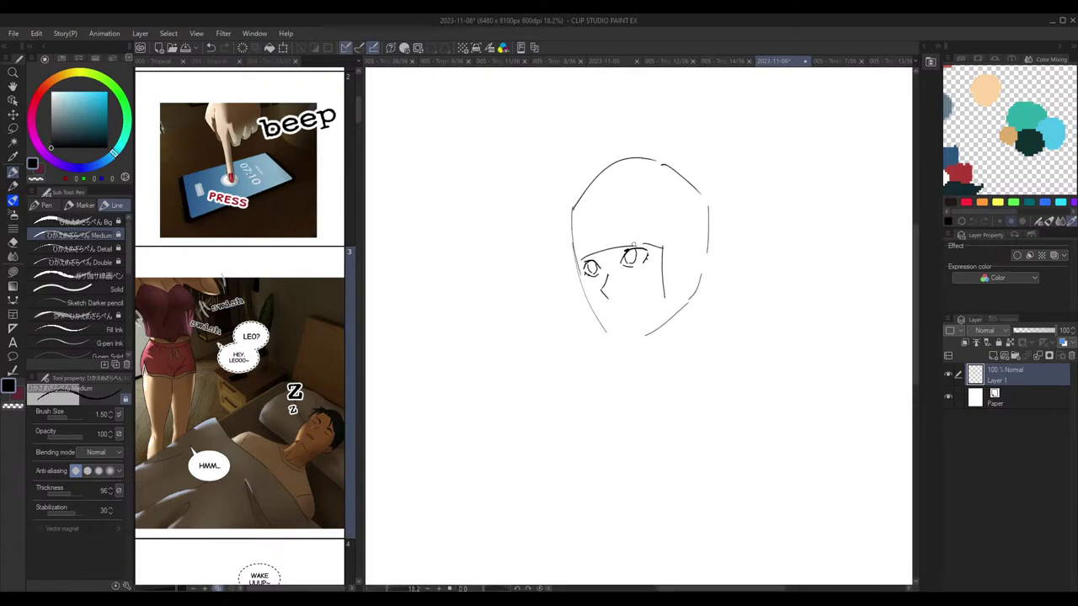
# Step: Erase the stray strokes around the larger eye and add pupils to both eyes
pyautogui.press('e')
pyautogui.moveTo(621, 261); pyautogui.dragTo(625, 266)
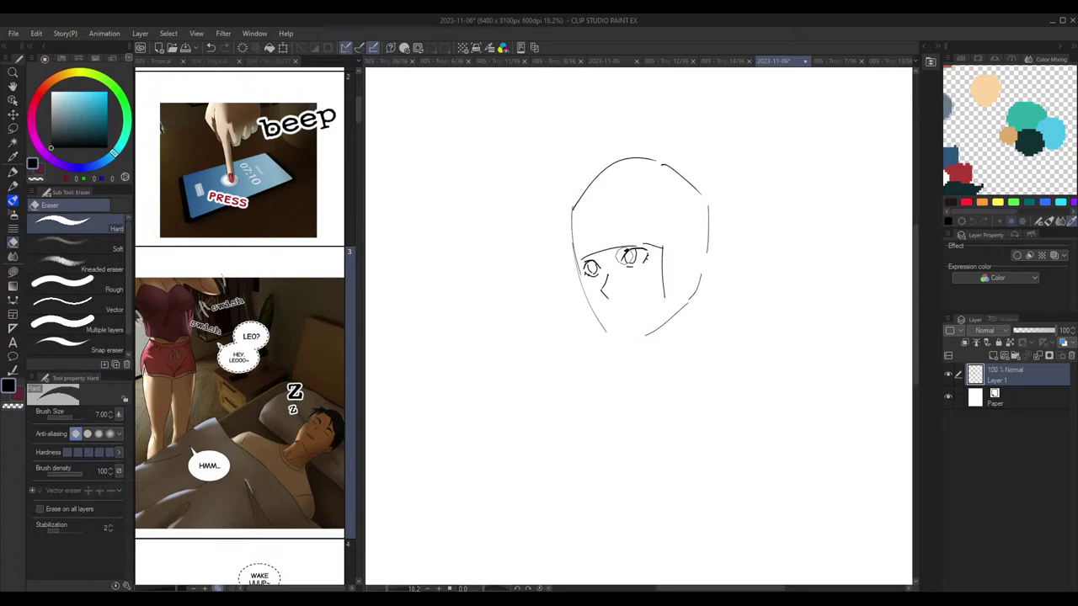
pyautogui.press('p')
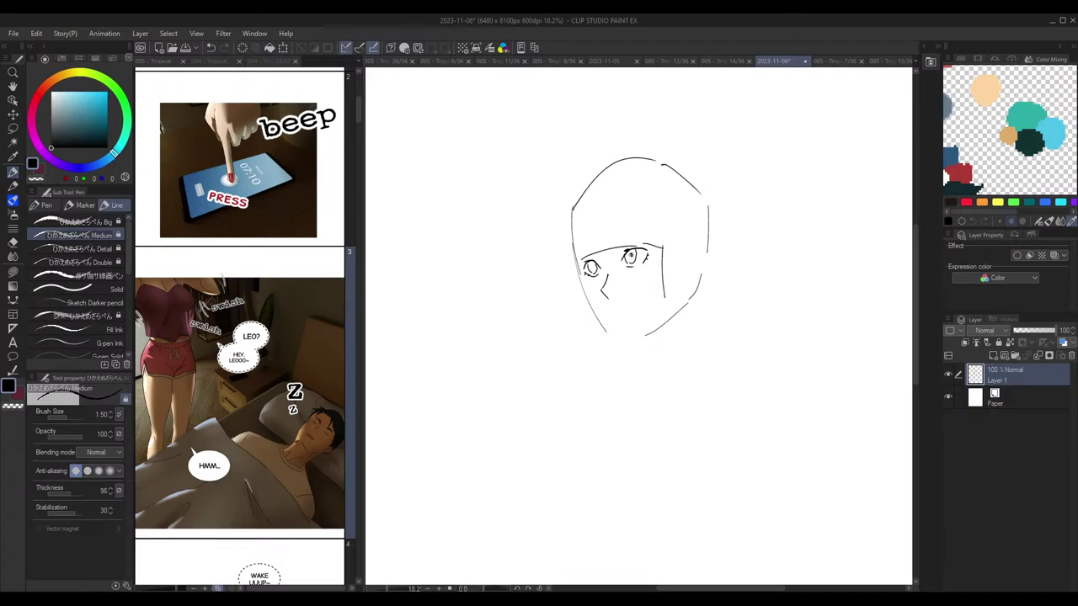
pyautogui.moveTo(592, 264); pyautogui.dragTo(636, 228)
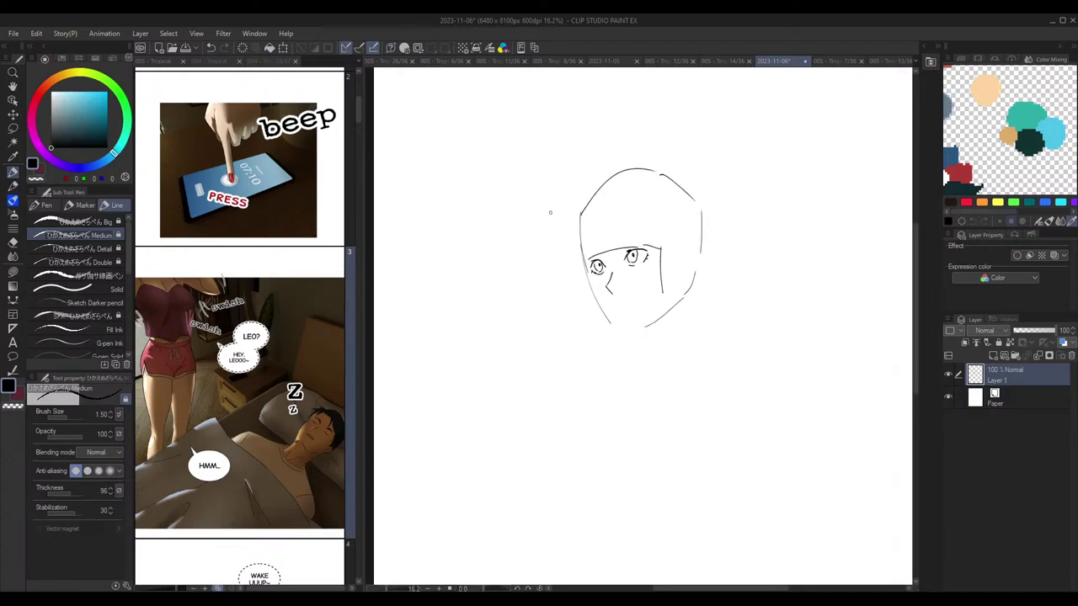
# Step: Draw the cheek and chin contour and erase the rough part of the skull outline near the forehead
pyautogui.hotkey('ctrl', 'z')
pyautogui.moveTo(583, 253)
pyautogui.mouseDown()
pyautogui.moveTo(600, 305)
pyautogui.moveTo(638, 331)
pyautogui.mouseUp()
pyautogui.hotkey('ctrl', 'z')
pyautogui.hotkey('ctrl', 'z')
pyautogui.hotkey('ctrl', 'z')
pyautogui.press('e')
pyautogui.moveTo(596, 196); pyautogui.dragTo(586, 214)
# Step: Sketch the eyebrows above both eyes and add a new layer above the face sketch
pyautogui.press('p')
pyautogui.hotkey('ctrl', 'z')
pyautogui.moveTo(603, 255); pyautogui.dragTo(591, 250)
pyautogui.click(994, 355)
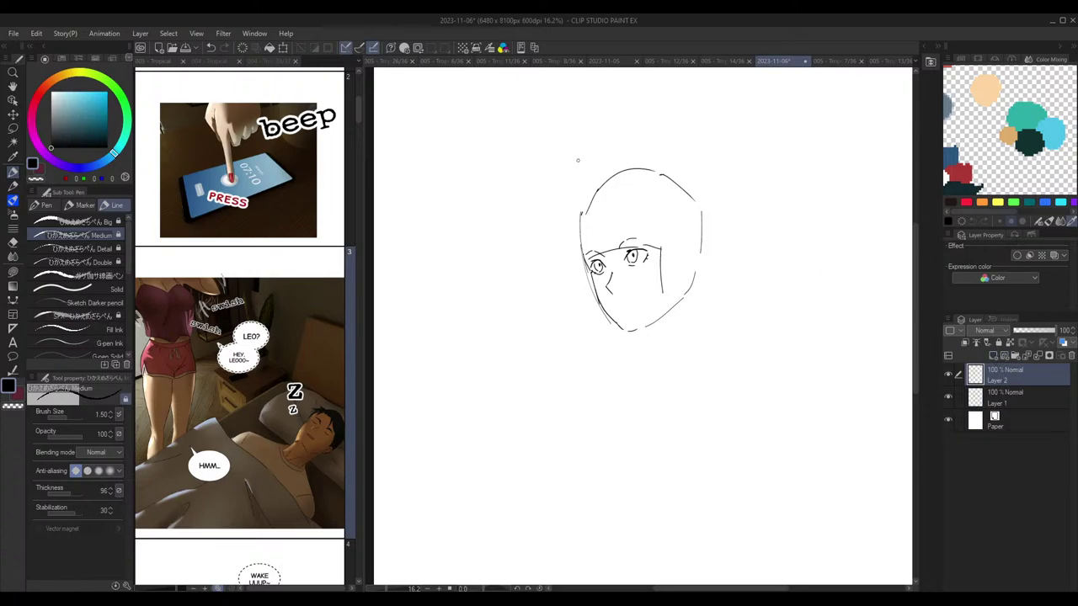
# Step: Sketch the fringe strands falling from the hairline across the forehead toward the eyes on Layer 2
pyautogui.moveTo(590, 204); pyautogui.dragTo(619, 258)
pyautogui.moveTo(599, 226); pyautogui.dragTo(620, 258)
pyautogui.hotkey('ctrl', 'z')
pyautogui.moveTo(599, 220); pyautogui.dragTo(631, 250)
pyautogui.hotkey('ctrl', 'z')
pyautogui.moveTo(619, 234)
pyautogui.mouseDown()
pyautogui.moveTo(639, 245)
pyautogui.moveTo(649, 283)
pyautogui.mouseUp()
pyautogui.hotkey('ctrl', 'z')
pyautogui.moveTo(647, 210); pyautogui.dragTo(651, 285)
pyautogui.hotkey('ctrl', 'z')
pyautogui.hotkey('ctrl', 'z')
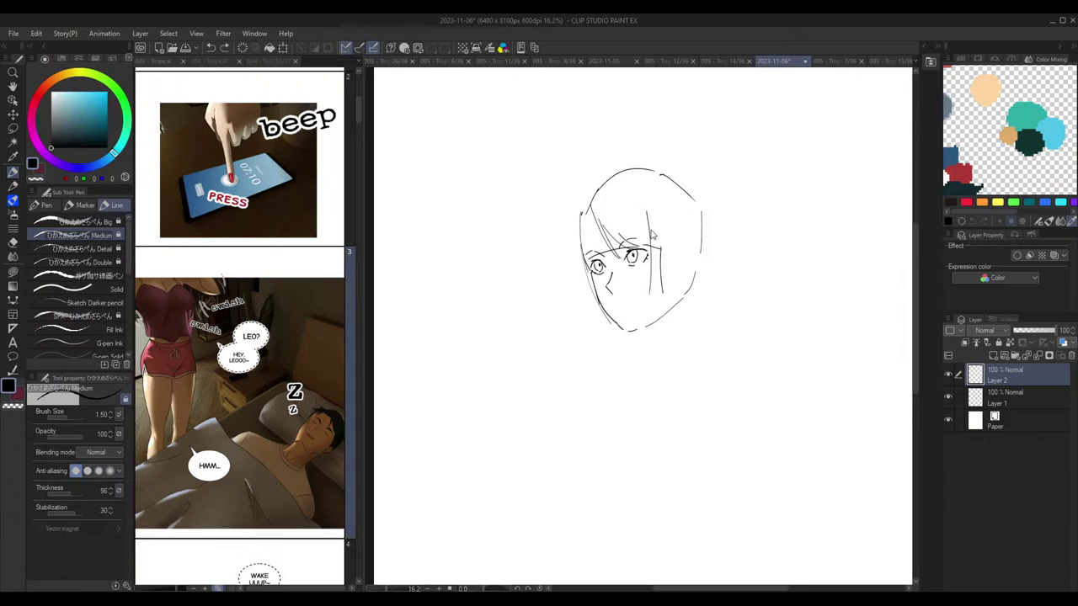
# Step: Sketch the long face-framing strands beside the larger eye, running from the forehead down to the jaw
pyautogui.moveTo(645, 214)
pyautogui.mouseDown()
pyautogui.moveTo(651, 290)
pyautogui.moveTo(671, 290)
pyautogui.moveTo(652, 312)
pyautogui.moveTo(661, 305)
pyautogui.mouseUp()
pyautogui.hotkey('ctrl', 'z')
pyautogui.hotkey('ctrl', 'z')
pyautogui.hotkey('ctrl', 'z')
pyautogui.moveTo(591, 209); pyautogui.dragTo(588, 218)
pyautogui.moveTo(595, 211)
pyautogui.mouseDown()
pyautogui.moveTo(580, 249)
pyautogui.moveTo(608, 311)
pyautogui.mouseUp()
pyautogui.hotkey('ctrl', 'z')
pyautogui.hotkey('ctrl', 'z')
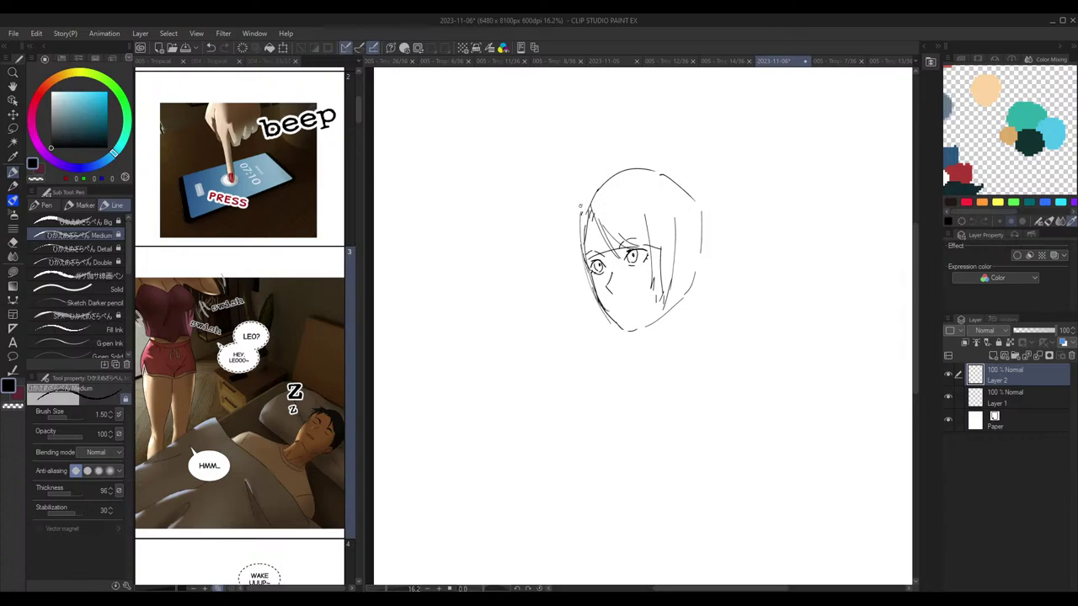
# Step: Sketch the hair along the far side of the face from the temple down past the chin
pyautogui.moveTo(579, 206); pyautogui.dragTo(603, 325)
pyautogui.hotkey('ctrl', 'z')
pyautogui.moveTo(581, 266); pyautogui.dragTo(612, 335)
pyautogui.moveTo(586, 284); pyautogui.dragTo(618, 329)
# Step: Outline the hair over the top of the skull and the long hair falling behind the head below chin level
pyautogui.moveTo(589, 190)
pyautogui.mouseDown()
pyautogui.moveTo(643, 166)
pyautogui.moveTo(704, 200)
pyautogui.mouseUp()
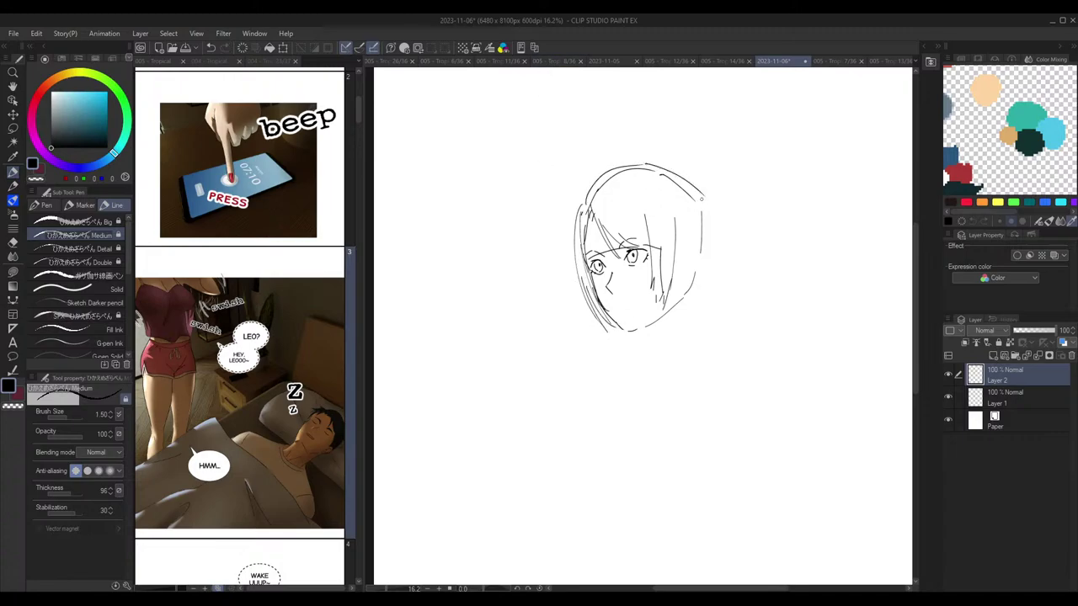
pyautogui.hotkey('ctrl', 'z')
pyautogui.moveTo(650, 165); pyautogui.dragTo(702, 197)
pyautogui.moveTo(701, 199); pyautogui.dragTo(726, 328)
pyautogui.moveTo(707, 261); pyautogui.dragTo(722, 348)
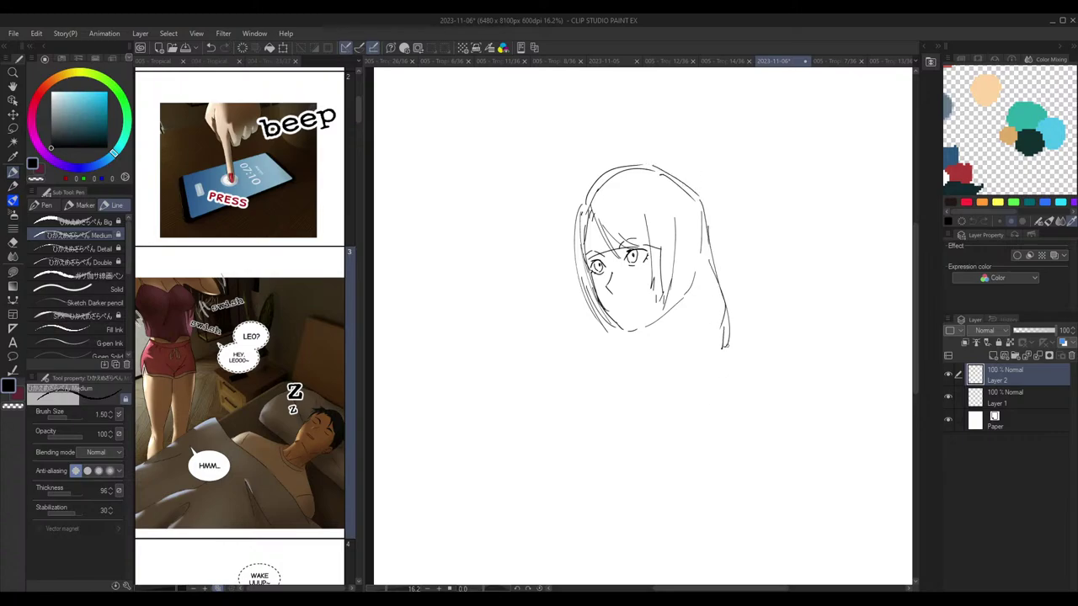
pyautogui.hotkey('ctrl', 'z')
pyautogui.hotkey('ctrl', 'z')
pyautogui.moveTo(717, 277); pyautogui.dragTo(727, 354)
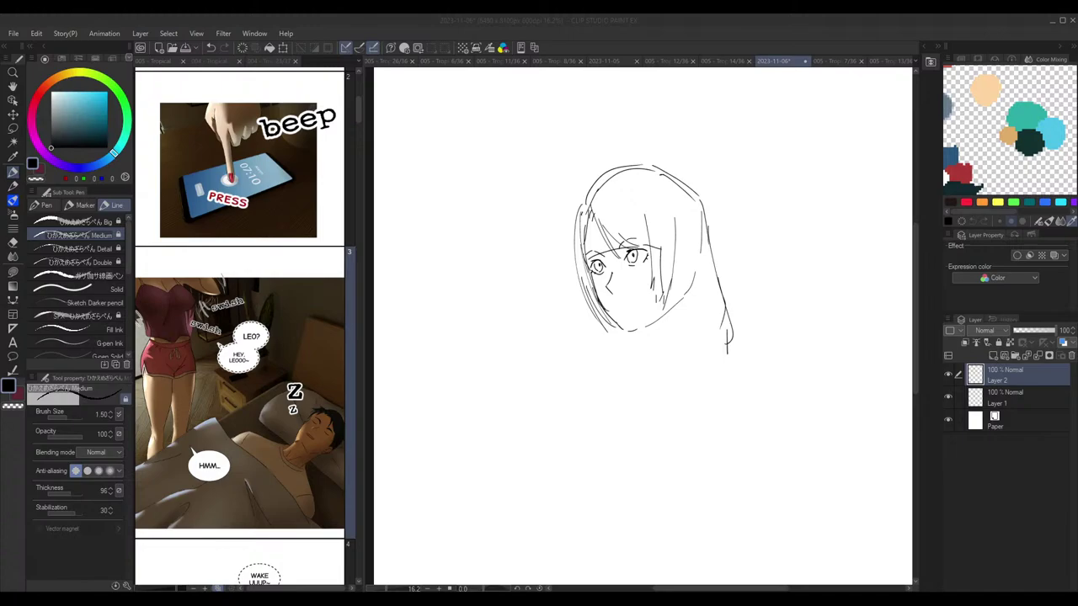
# Step: Sketch the ear behind the side strands and the front and back neck lines below the jaw
pyautogui.scroll(1, 707, 316)
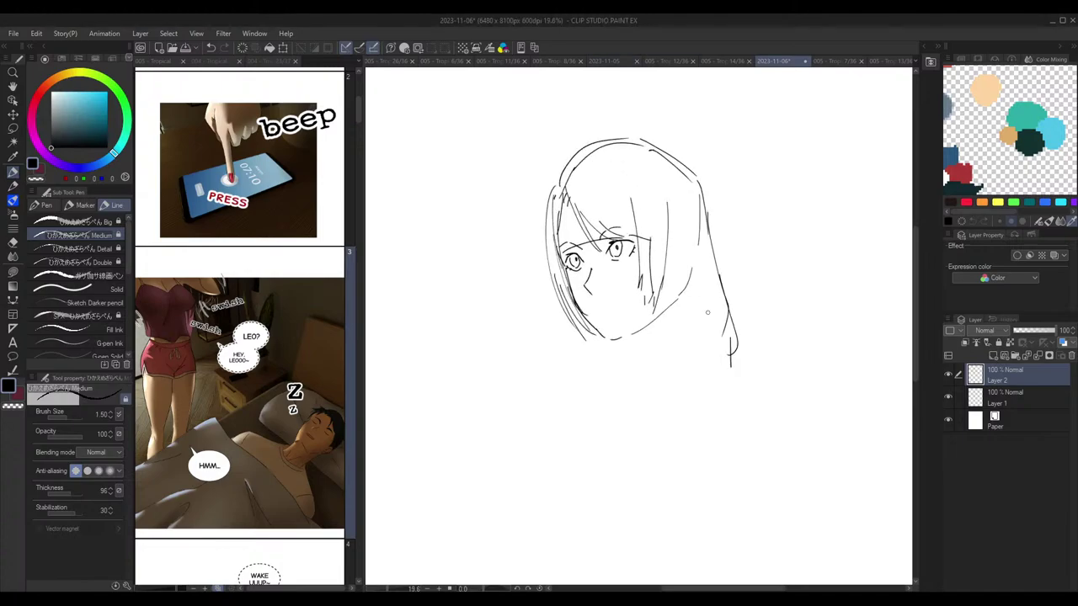
pyautogui.scroll(-2, 696, 228)
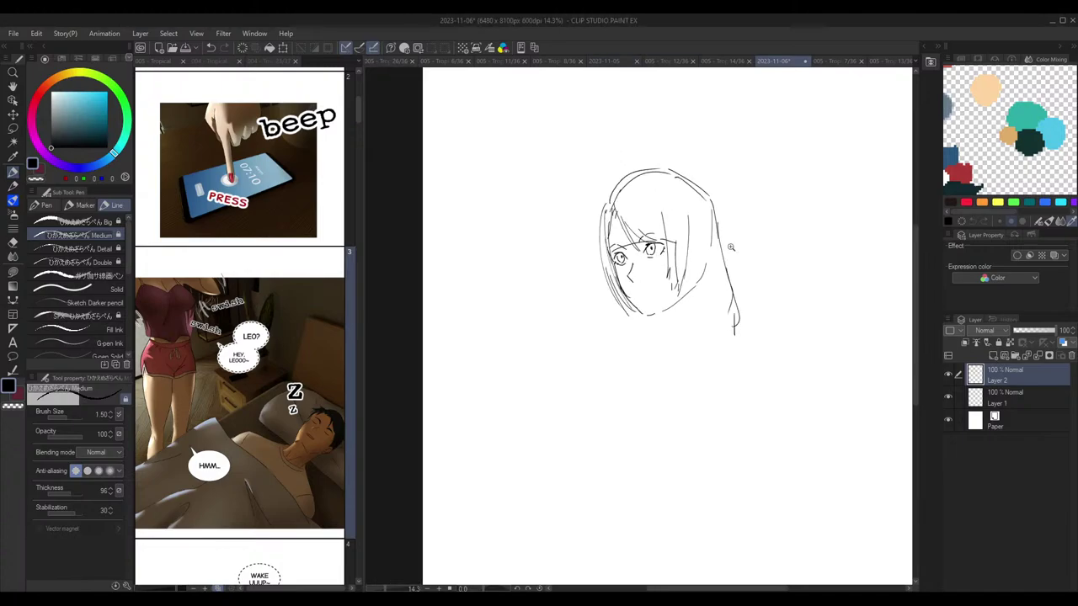
pyautogui.scroll(1, 716, 260)
pyautogui.scroll(1, 716, 260)
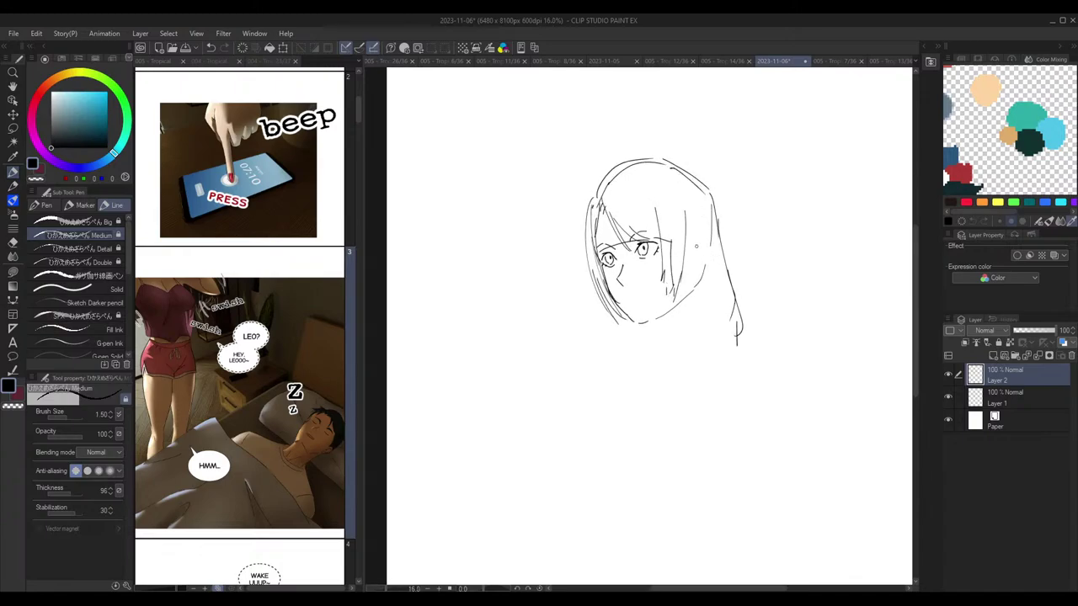
pyautogui.moveTo(697, 239)
pyautogui.mouseDown()
pyautogui.moveTo(692, 266)
pyautogui.moveTo(698, 250)
pyautogui.mouseUp()
pyautogui.moveTo(661, 320); pyautogui.dragTo(666, 335)
pyautogui.moveTo(698, 268); pyautogui.dragTo(707, 306)
# Step: Sketch a small smiling mouth below the nose
pyautogui.scroll(2, 656, 289)
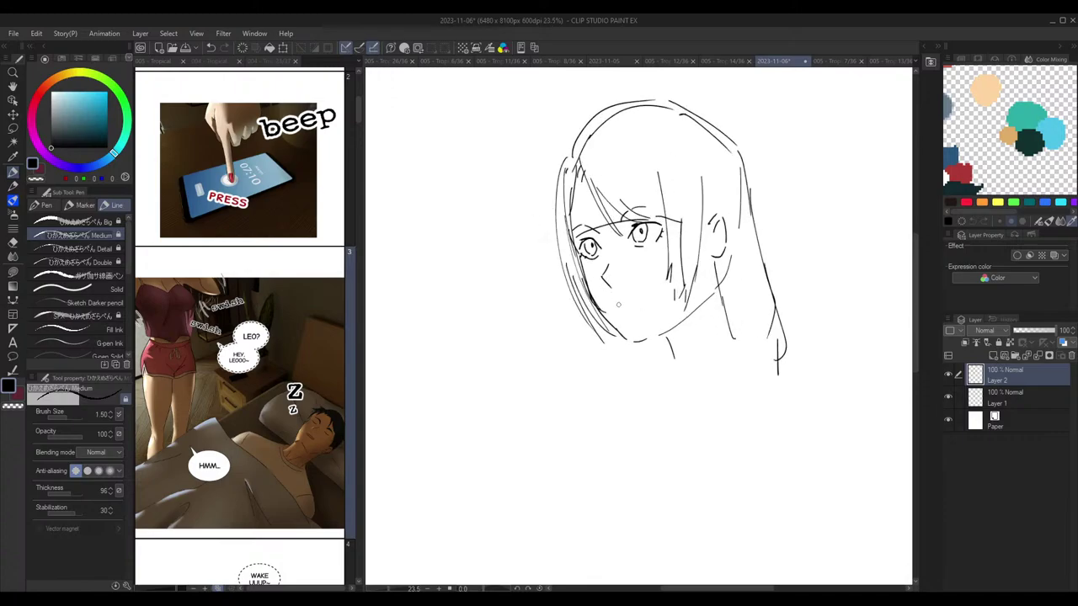
pyautogui.moveTo(621, 303); pyautogui.dragTo(630, 298)
pyautogui.hotkey('ctrl', 'z')
pyautogui.hotkey('ctrl', 'z')
pyautogui.moveTo(614, 304); pyautogui.dragTo(636, 297)
pyautogui.moveTo(692, 237); pyautogui.dragTo(671, 208)
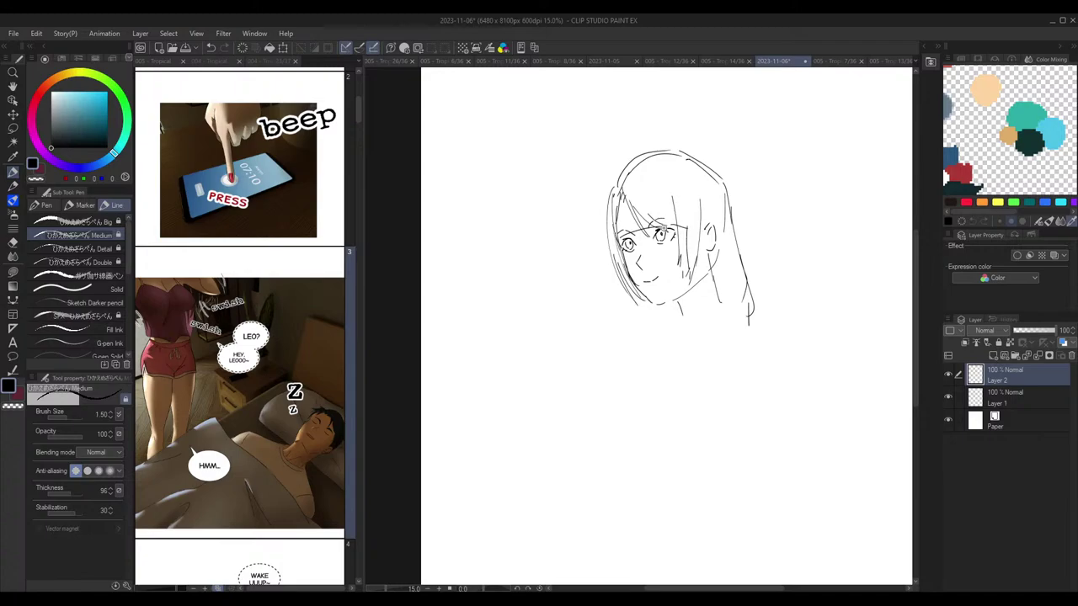
# Step: On Layer 1, redraw the larger eye's lower lid and clean up its upper lash line
pyautogui.scroll(2, 661, 220)
pyautogui.scroll(1, 640, 241)
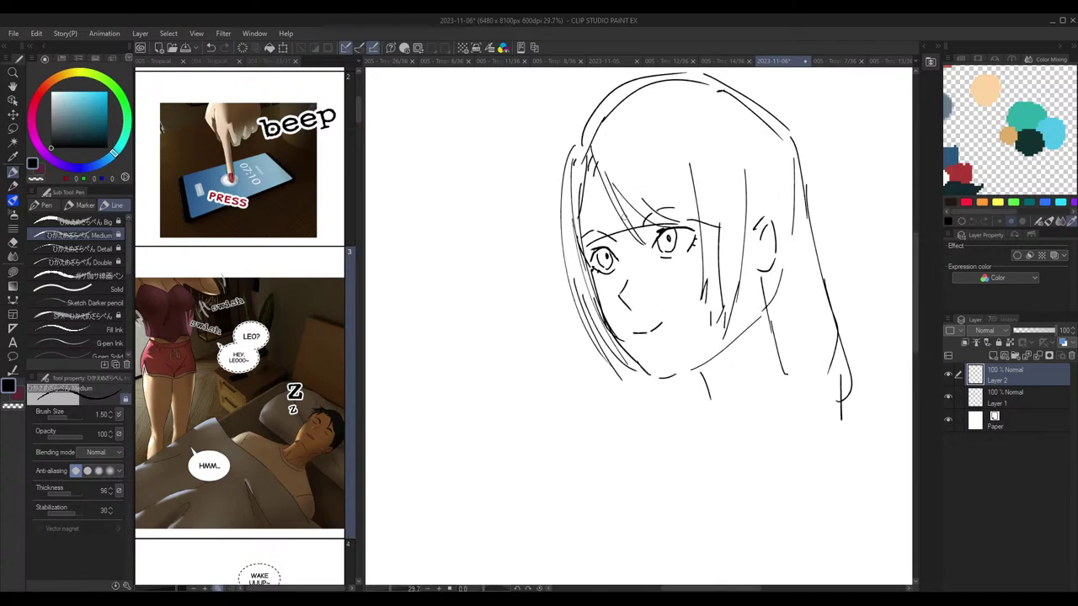
pyautogui.click(1019, 396)
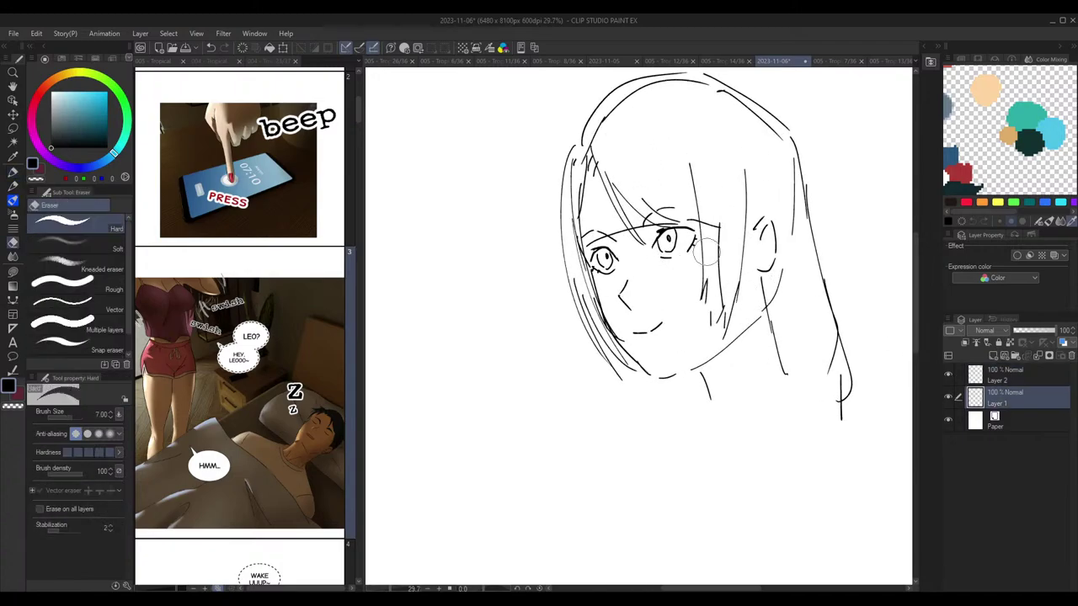
pyautogui.hotkey('ctrl', 'z')
pyautogui.moveTo(661, 254); pyautogui.dragTo(679, 253)
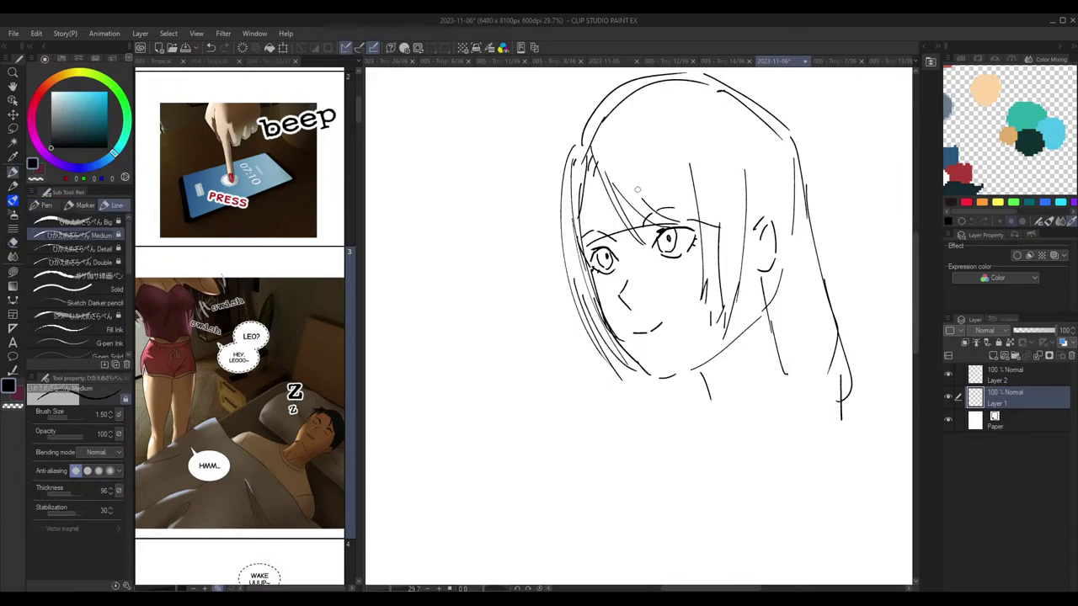
pyautogui.press('e')
pyautogui.moveTo(684, 228); pyautogui.dragTo(695, 230)
pyautogui.press('p')
# Step: Clean up the smaller eye's upper lid and refine the iris and lower lid of the larger eye
pyautogui.press('e')
pyautogui.moveTo(593, 253); pyautogui.dragTo(604, 247)
pyautogui.press('p')
pyautogui.scroll(-3, 680, 219)
pyautogui.scroll(3, 682, 215)
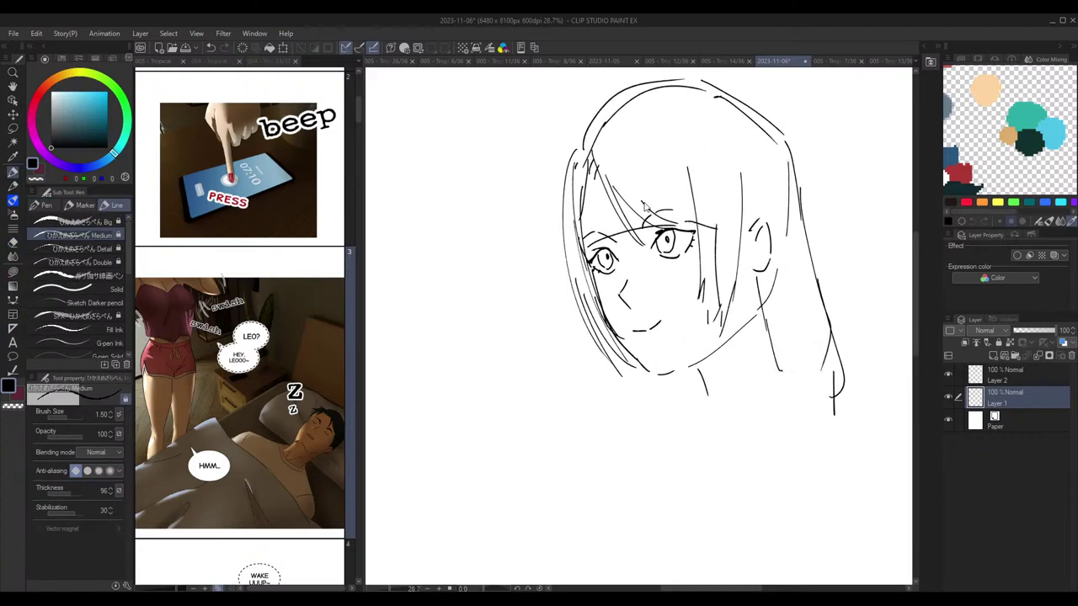
pyautogui.press('e')
pyautogui.press('p')
pyautogui.moveTo(676, 236); pyautogui.dragTo(656, 250)
pyautogui.press('e')
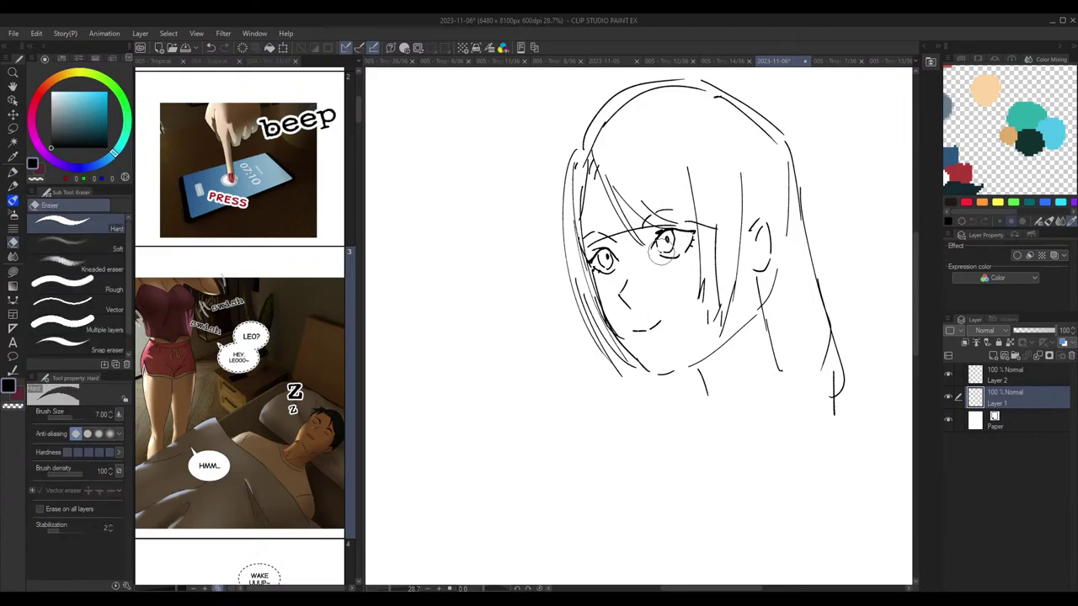
pyautogui.press('p')
pyautogui.scroll(-3, 699, 217)
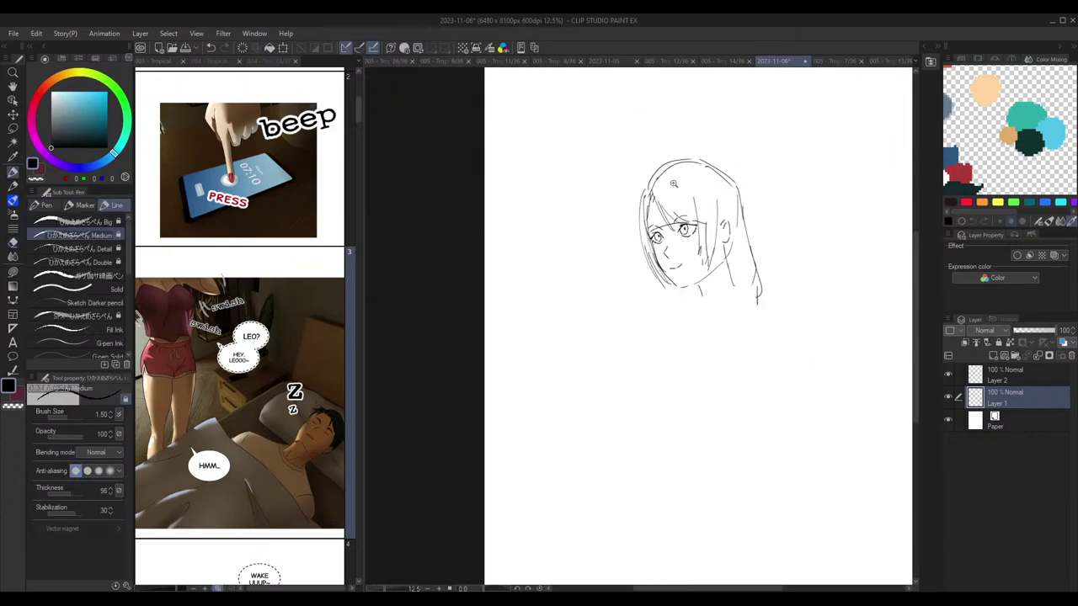
pyautogui.scroll(3, 688, 183)
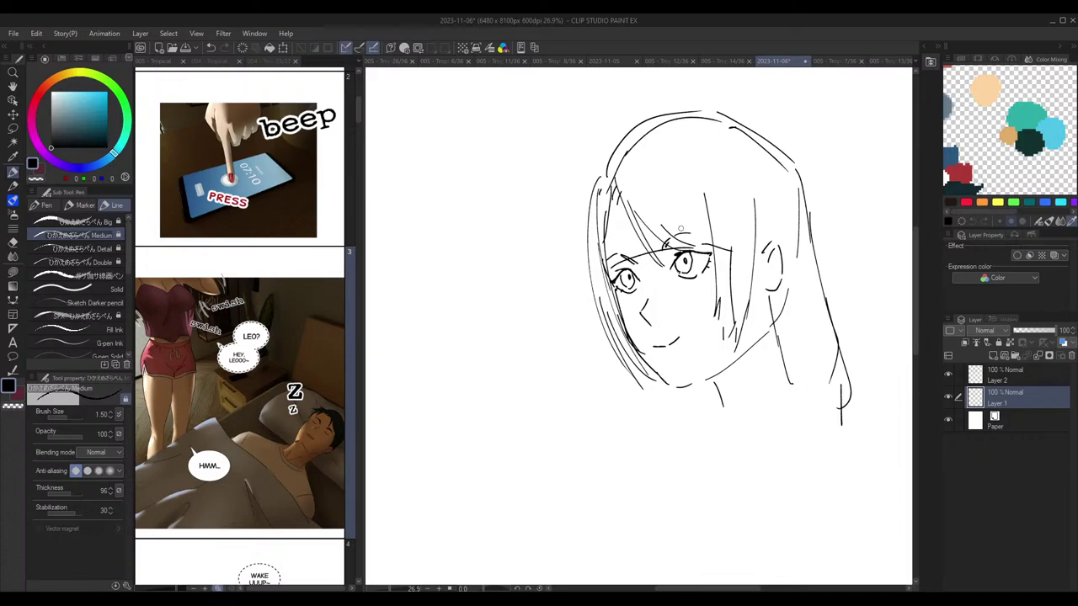
# Step: Sketch sweeping fringe strands curving from the top of the forehead over the larger eye toward the ear
pyautogui.scroll(-2, 680, 229)
pyautogui.moveTo(670, 183); pyautogui.dragTo(726, 228)
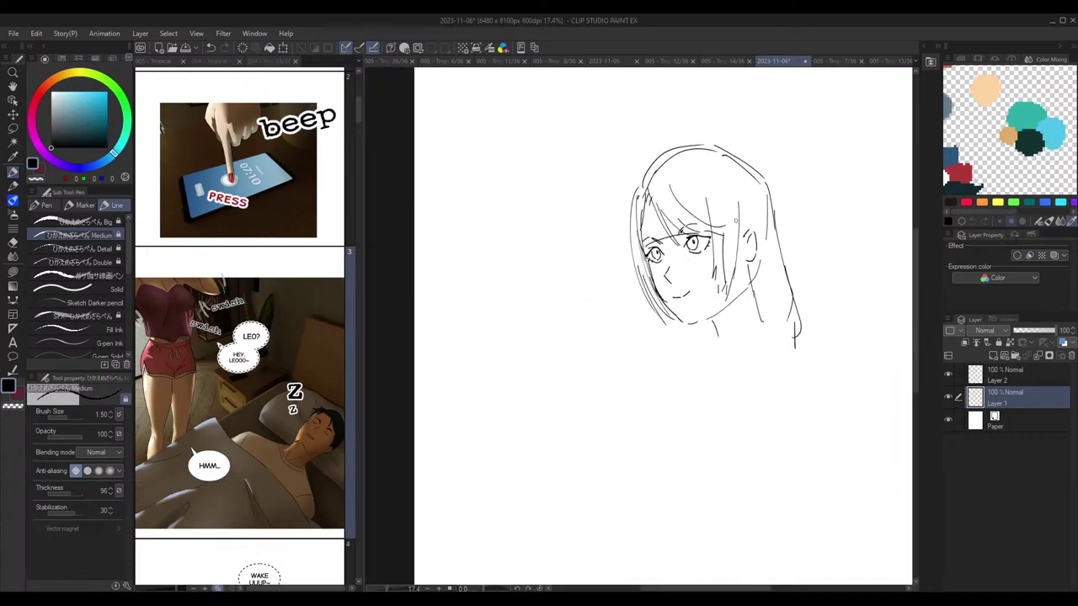
pyautogui.moveTo(668, 189); pyautogui.dragTo(731, 223)
pyautogui.press('e')
pyautogui.press('p')
# Step: On Layer 2, erase the rough tips of the side strands beside the larger eye and redraw them
pyautogui.click(997, 379)
pyautogui.press('e')
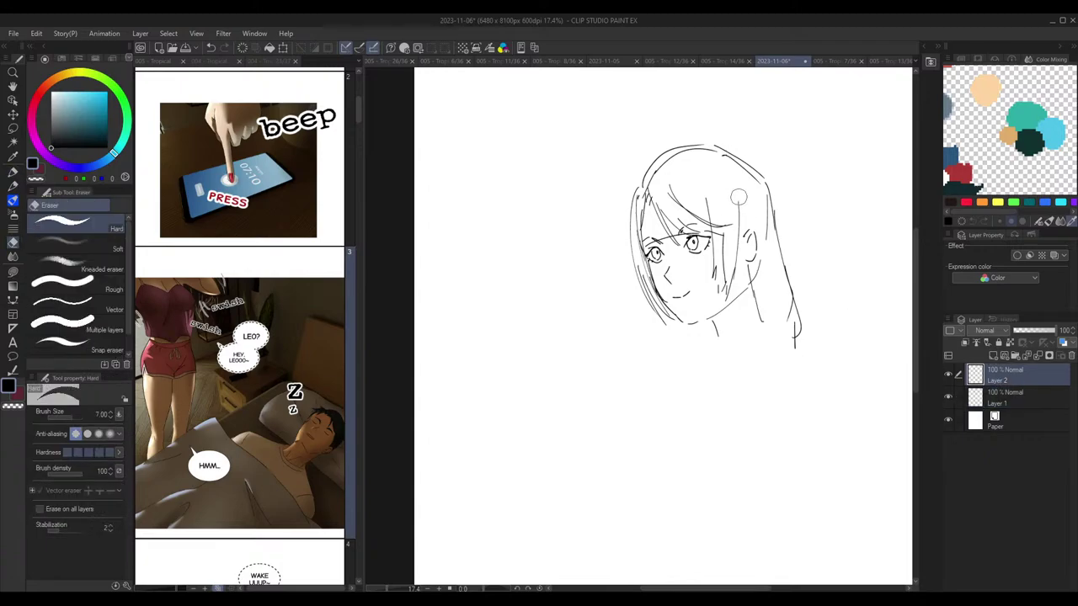
pyautogui.press('p')
pyautogui.press('e')
pyautogui.moveTo(718, 281); pyautogui.dragTo(715, 297)
pyautogui.press('p')
pyautogui.moveTo(718, 254); pyautogui.dragTo(722, 309)
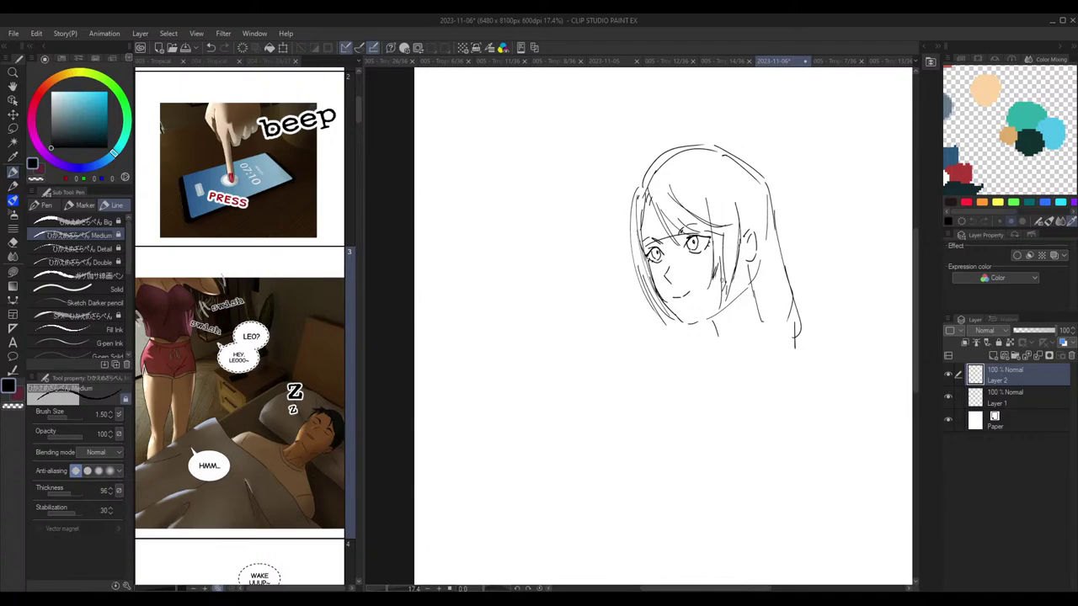
# Step: Erase the rough back neck line below the ear and redraw it as a longer stroke
pyautogui.press('e')
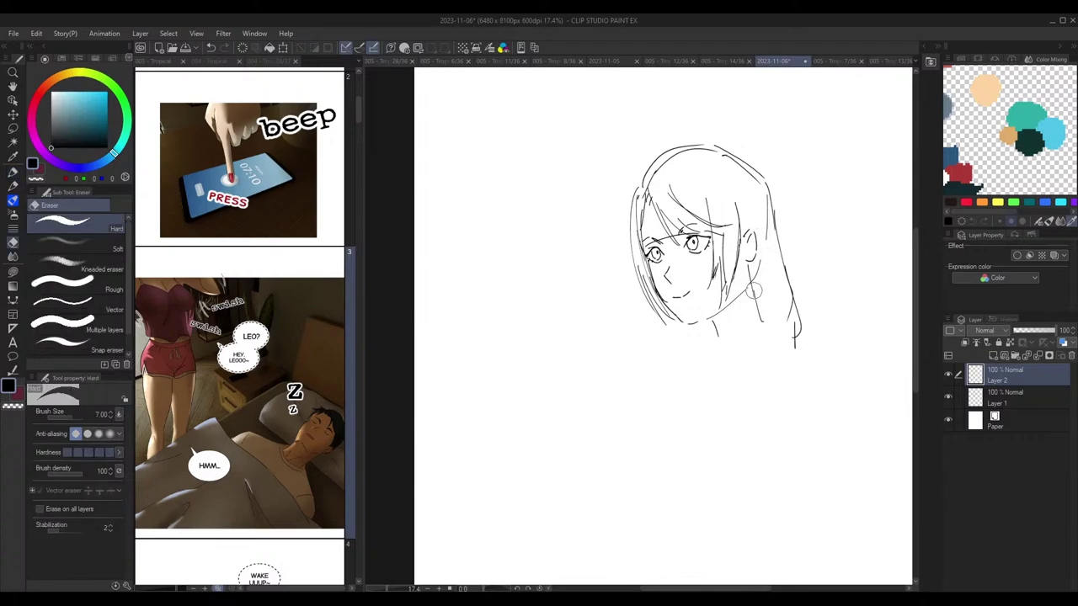
pyautogui.moveTo(754, 287); pyautogui.dragTo(760, 324)
pyautogui.press('p')
pyautogui.moveTo(747, 261); pyautogui.dragTo(761, 326)
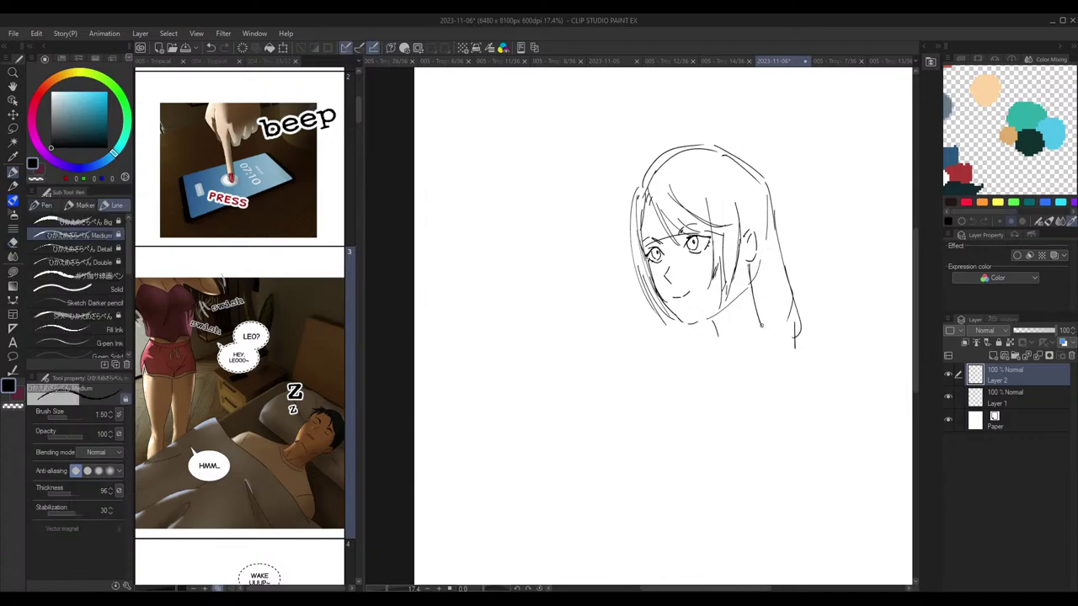
pyautogui.scroll(-1, 787, 299)
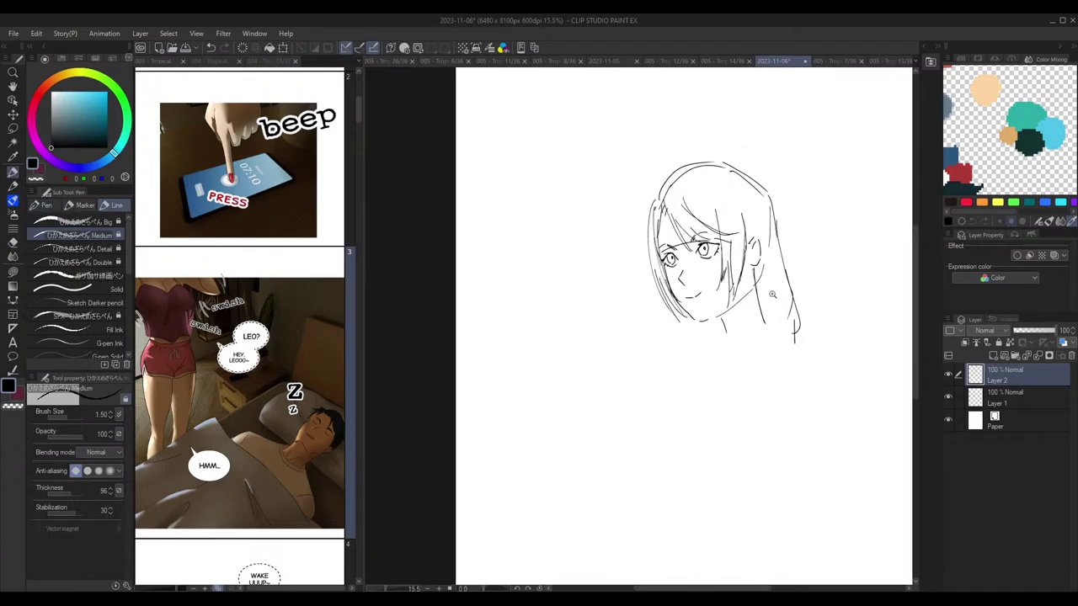
# Step: Sketch the collarbones and shoulder lines, and rework both neck lines so they curve into them
pyautogui.hotkey('ctrl', 'z')
pyautogui.moveTo(740, 354); pyautogui.dragTo(784, 346)
pyautogui.press('h')
pyautogui.press('h')
pyautogui.press('e')
pyautogui.moveTo(726, 324)
pyautogui.mouseDown()
pyautogui.moveTo(714, 351)
pyautogui.moveTo(725, 323)
pyautogui.moveTo(727, 347)
pyautogui.mouseUp()
pyautogui.press('p')
pyautogui.press('e')
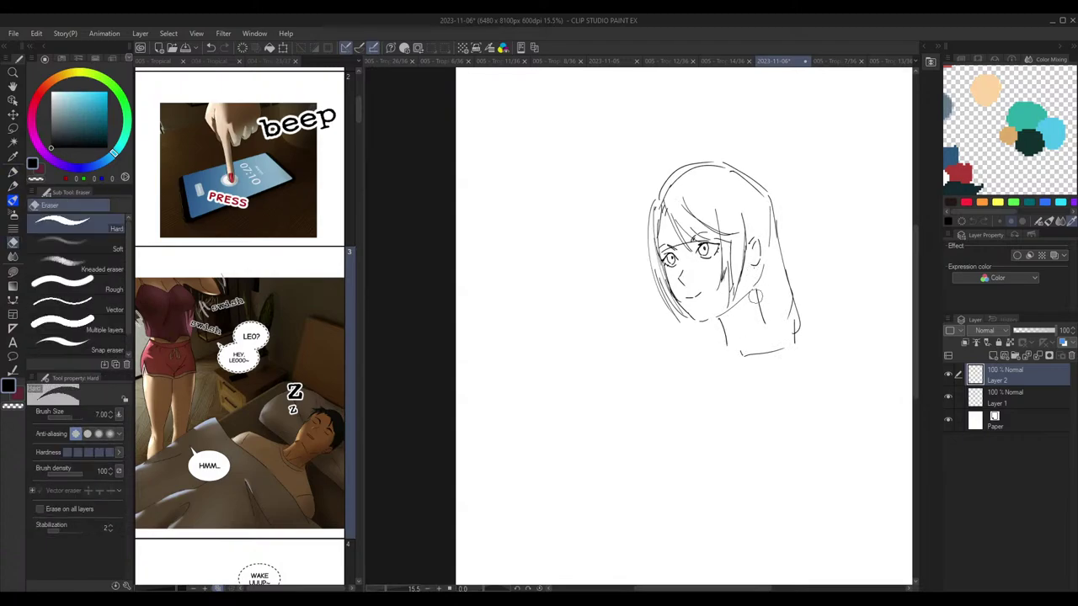
pyautogui.press('p')
pyautogui.press('e')
pyautogui.press('p')
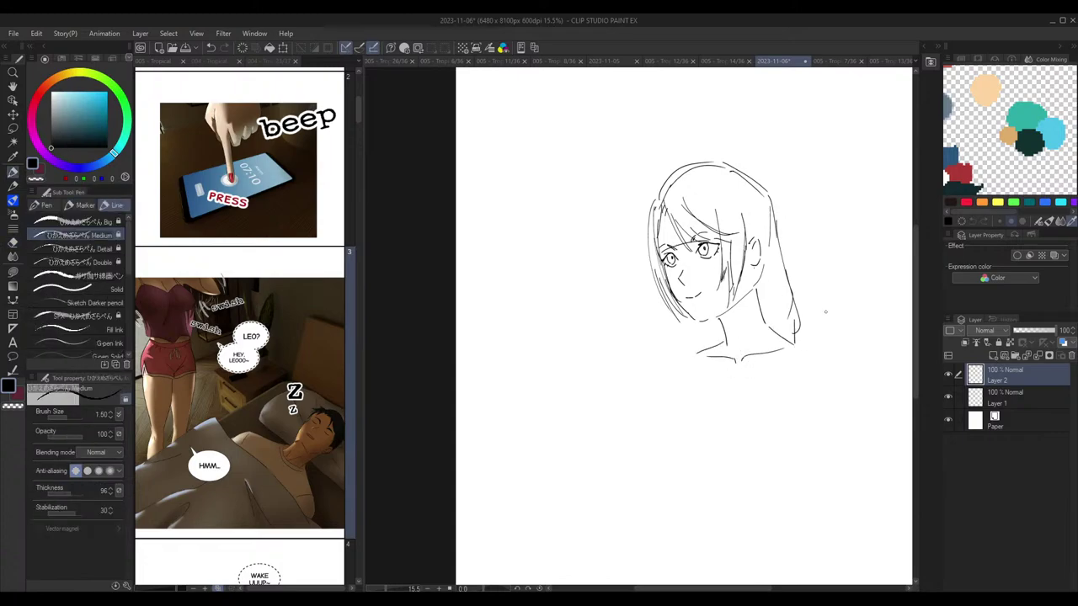
# Step: Add hair strands behind the neck, replace the rough hair end with a longer outline, and sketch hair on the neck's far side
pyautogui.moveTo(762, 274); pyautogui.dragTo(758, 354)
pyautogui.hotkey('ctrl', 'z')
pyautogui.moveTo(757, 271); pyautogui.dragTo(766, 335)
pyautogui.hotkey('ctrl', 'z')
pyautogui.moveTo(774, 235); pyautogui.dragTo(798, 368)
pyautogui.press('e')
pyautogui.moveTo(792, 317)
pyautogui.mouseDown()
pyautogui.moveTo(799, 349)
pyautogui.moveTo(804, 325)
pyautogui.mouseUp()
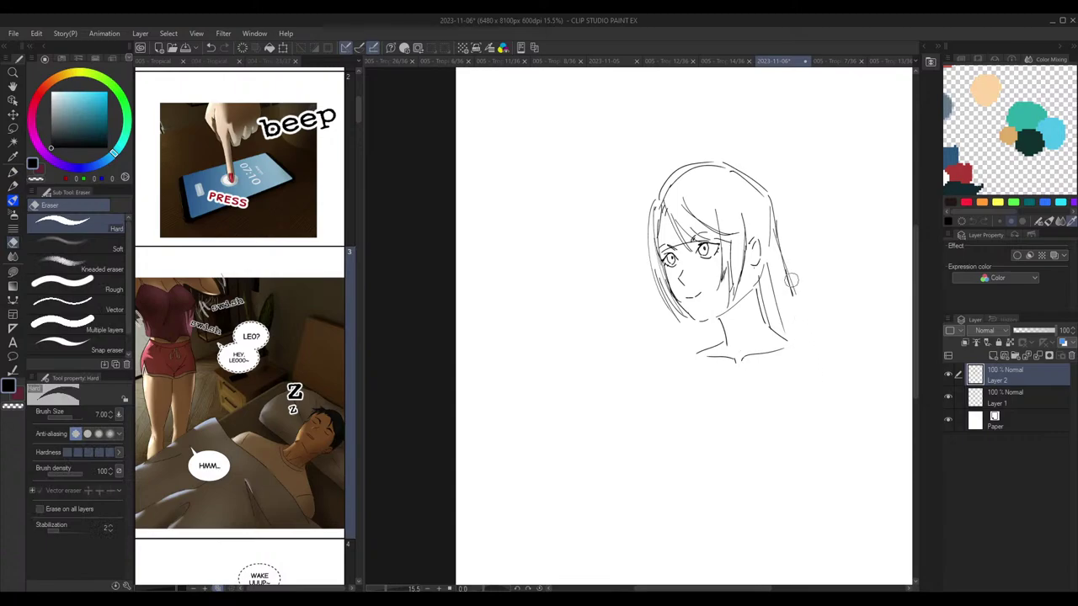
pyautogui.press('p')
pyautogui.moveTo(791, 288); pyautogui.dragTo(810, 350)
pyautogui.moveTo(692, 330); pyautogui.dragTo(697, 355)
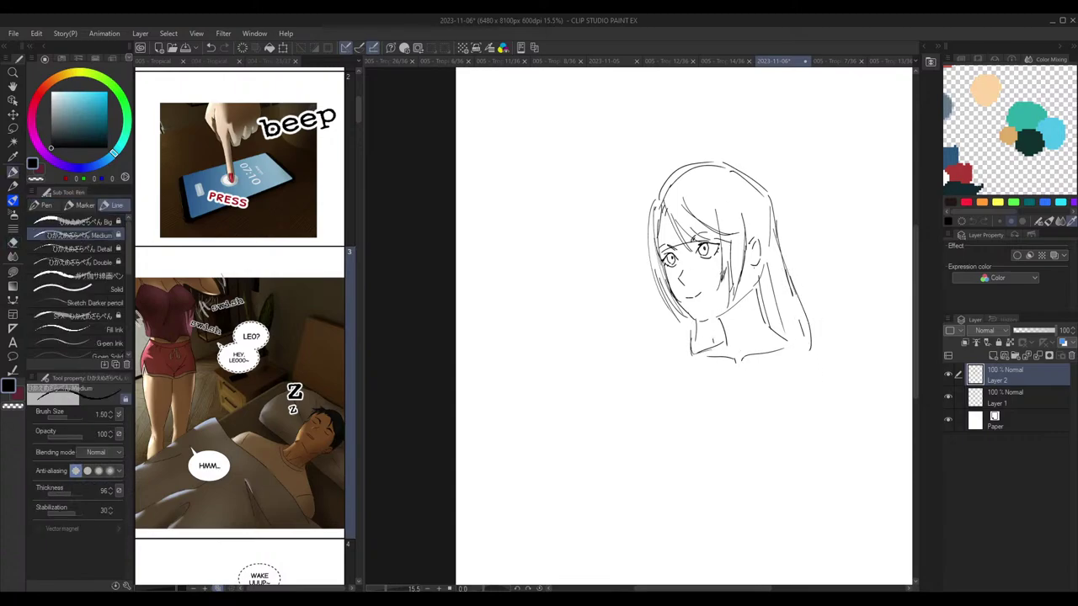
# Step: Erase the mouth and redraw it as a cleaner slight smile
pyautogui.press('e')
pyautogui.moveTo(701, 295)
pyautogui.mouseDown()
pyautogui.moveTo(688, 297)
pyautogui.moveTo(698, 293)
pyautogui.mouseUp()
pyautogui.press('p')
pyautogui.scroll(-3, 718, 263)
pyautogui.scroll(5, 741, 249)
pyautogui.hotkey('ctrl', 'z')
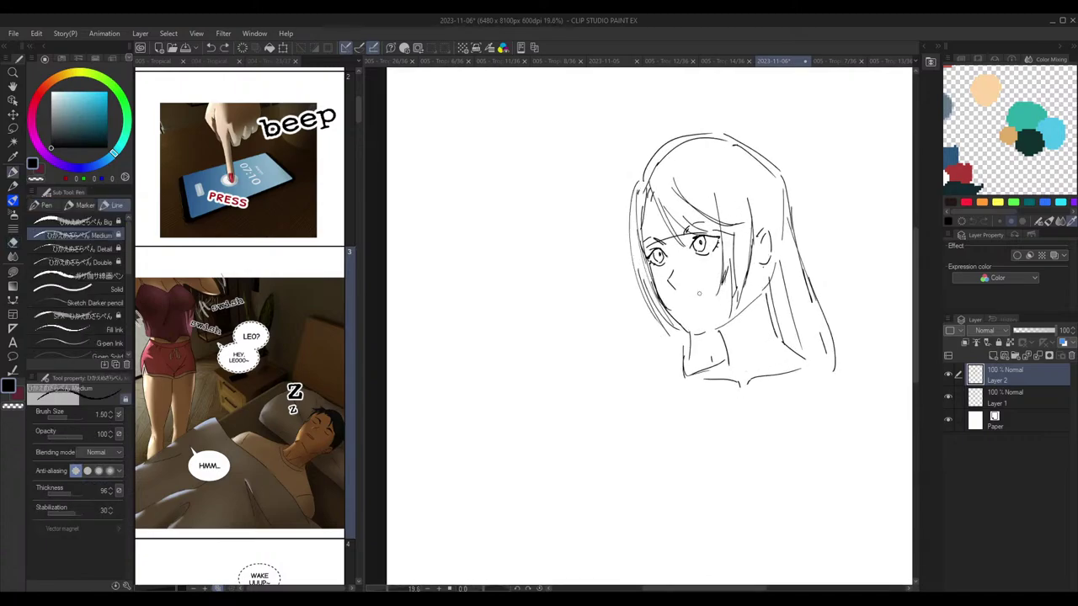
pyautogui.moveTo(680, 304)
pyautogui.mouseDown()
pyautogui.moveTo(697, 297)
pyautogui.moveTo(667, 309)
pyautogui.mouseUp()
pyautogui.scroll(2, 699, 291)
pyautogui.press('e')
pyautogui.press('p')
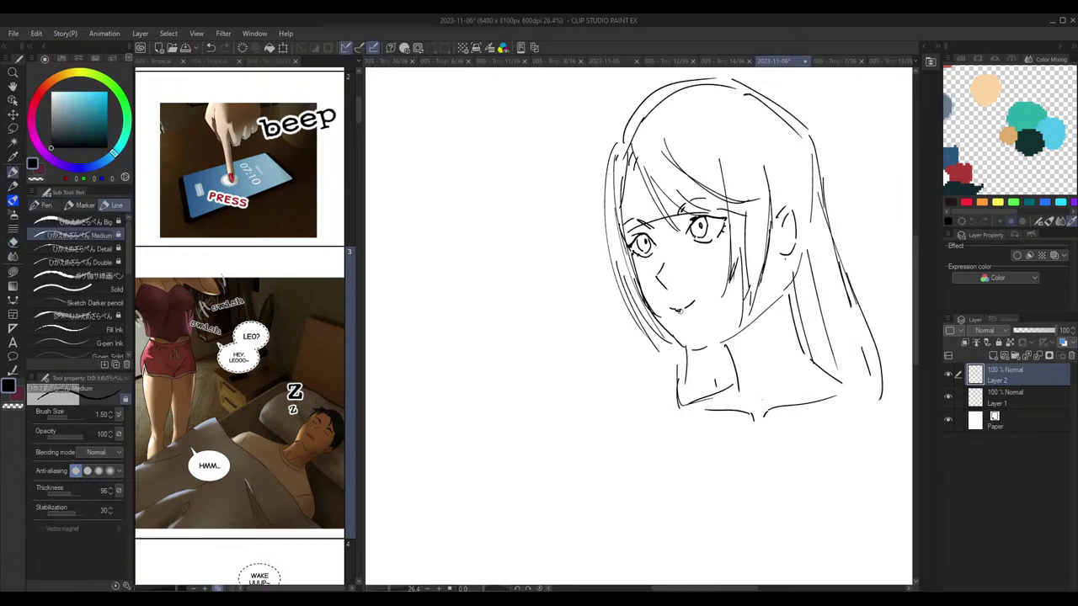
pyautogui.scroll(-2, 756, 268)
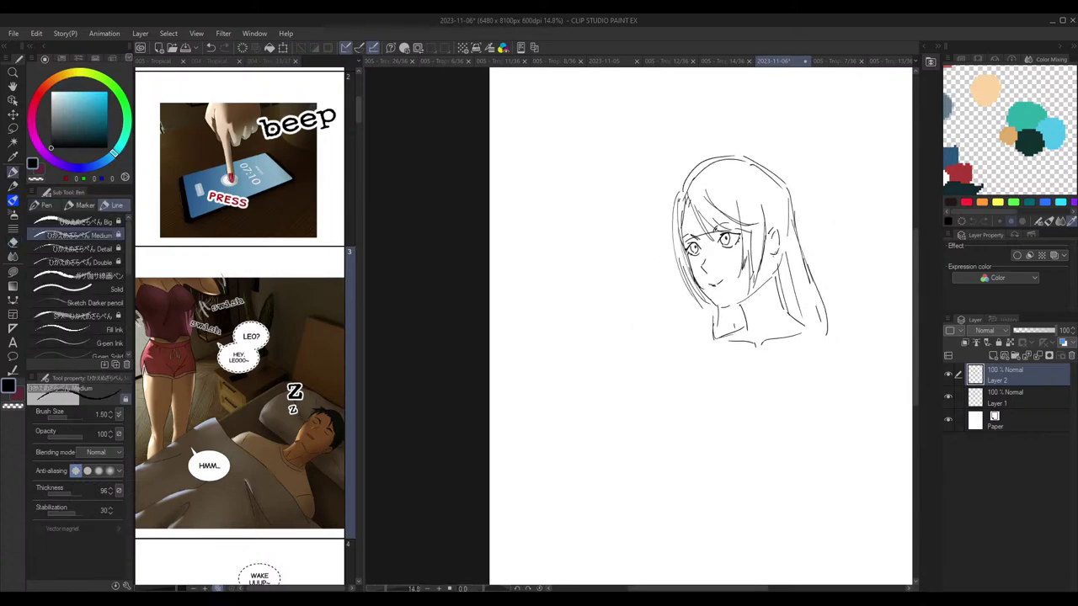
# Step: On Layer 1, erase the brow guide line between the eyes and tidy the eyebrow above the larger eye
pyautogui.scroll(2, 728, 227)
pyautogui.press('e')
pyautogui.moveTo(675, 238); pyautogui.dragTo(702, 239)
pyautogui.press('p')
pyautogui.hotkey('ctrl', 'z')
pyautogui.click(1019, 393)
pyautogui.press('e')
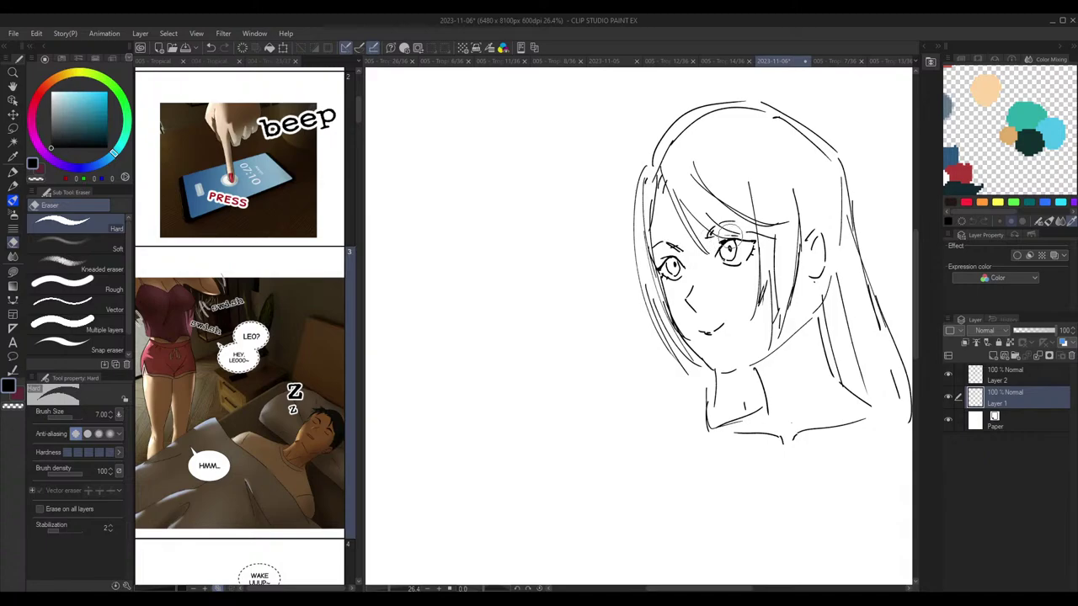
pyautogui.moveTo(713, 237); pyautogui.dragTo(707, 239)
pyautogui.press('p')
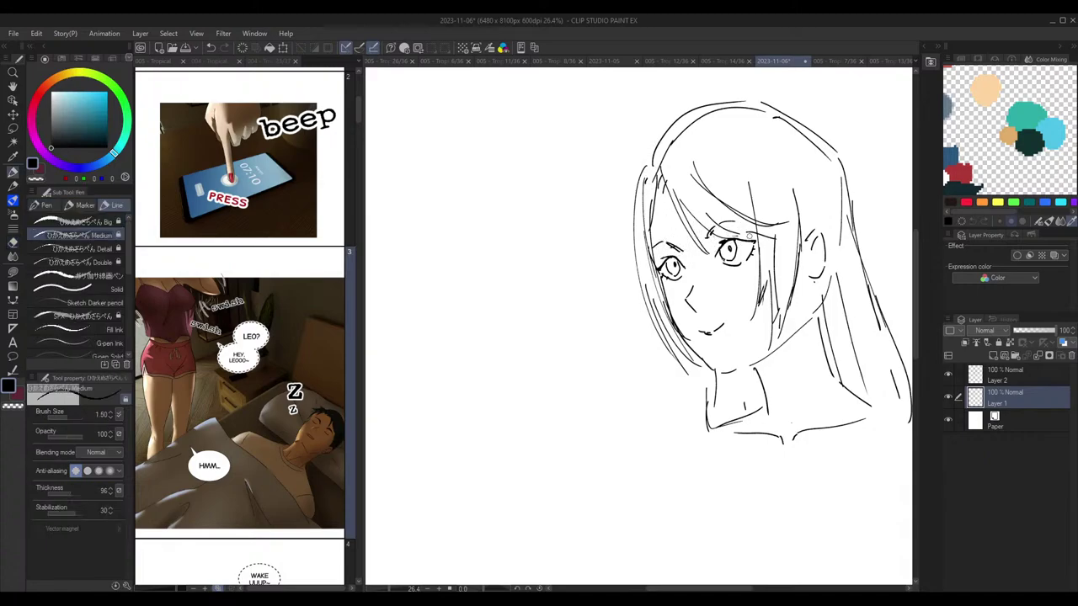
# Step: Erase the jaw line's upper end below the ear, then select Layer 2 and hide and reshow it
pyautogui.press('e')
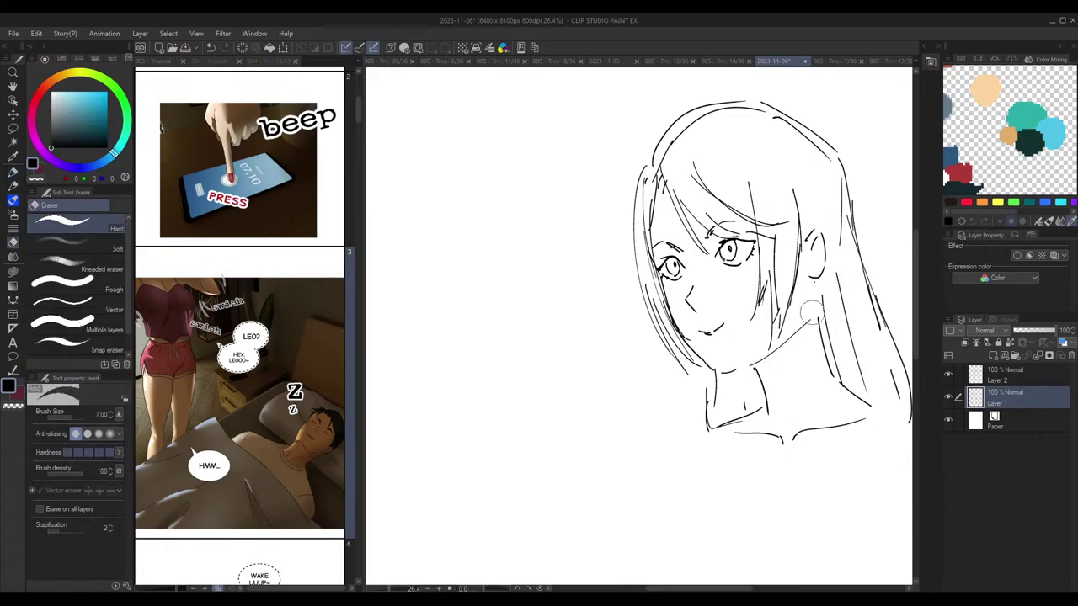
pyautogui.press('p')
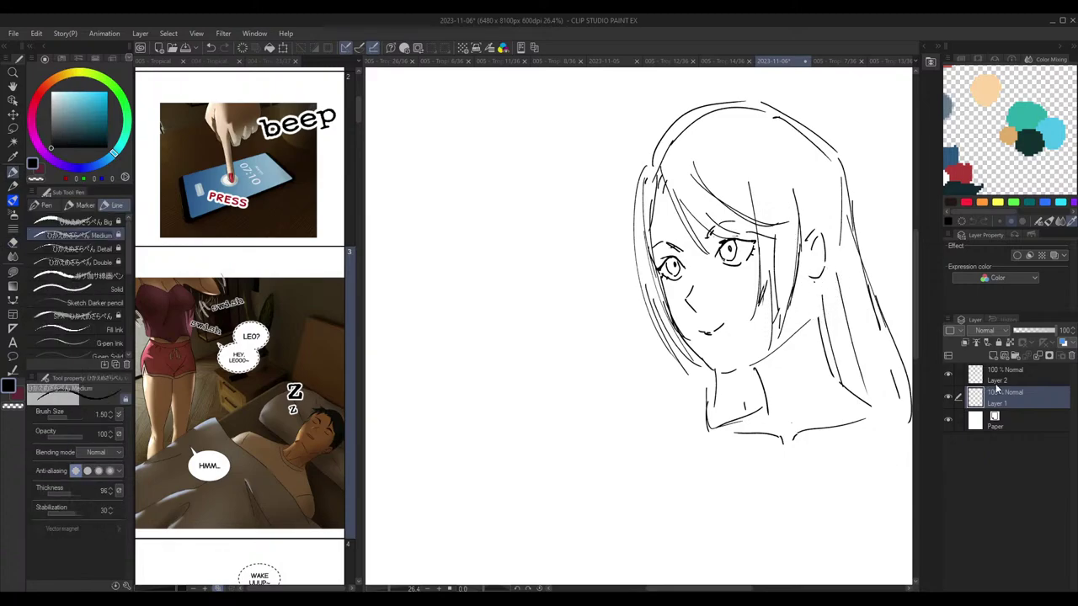
pyautogui.click(1006, 381)
pyautogui.click(950, 375)
pyautogui.click(950, 376)
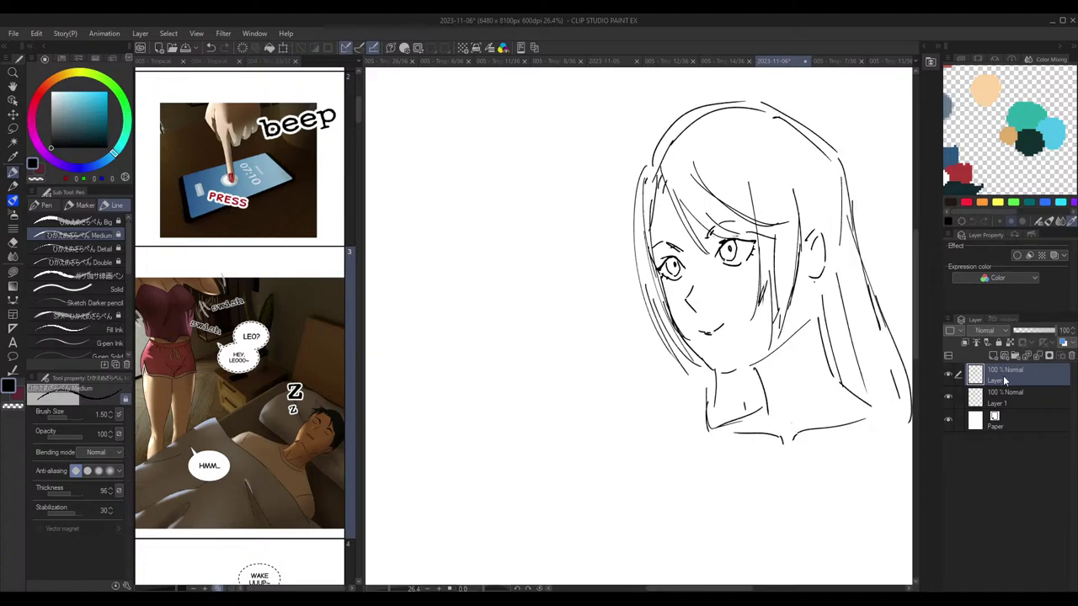
# Step: Merge Layer 2 down into Layer 1, erase the line end under the ear, and extend the hair line up to the earlobe
pyautogui.hotkey('ctrl', 'e')
pyautogui.press('e')
pyautogui.click(814, 281)
pyautogui.press('p')
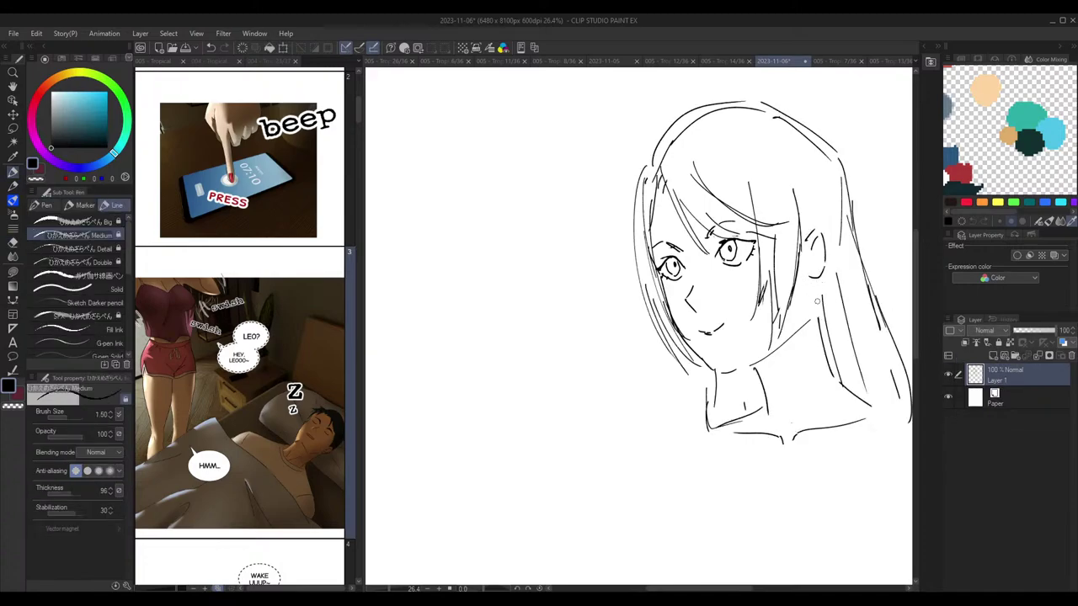
pyautogui.moveTo(815, 283); pyautogui.dragTo(818, 314)
pyautogui.scroll(2, 832, 271)
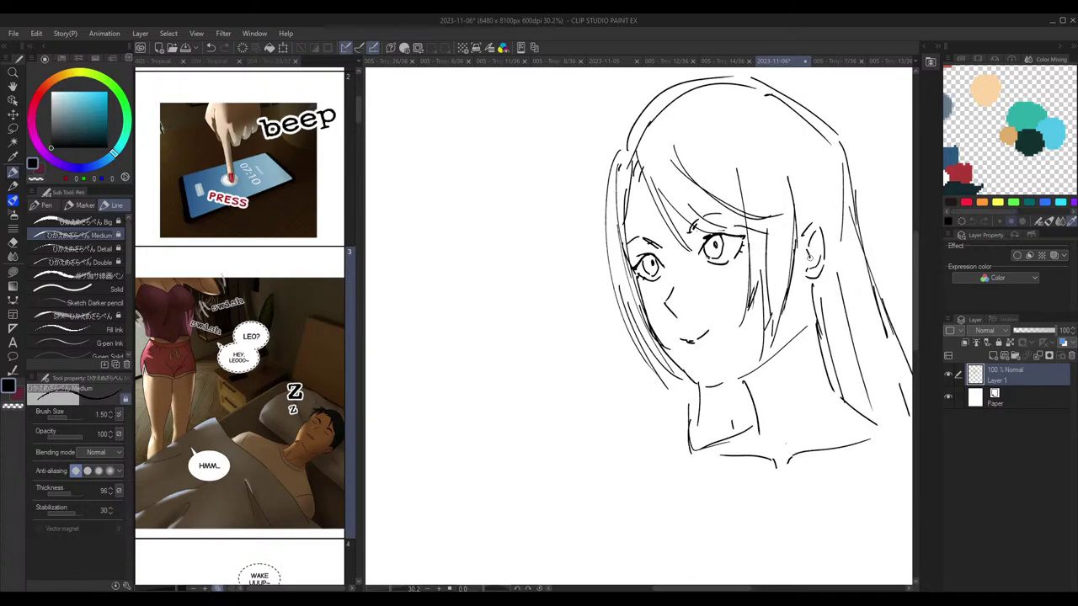
# Step: Erase and redraw the ear's upper contour, and add a small earring at the earlobe
pyautogui.press('e')
pyautogui.moveTo(819, 231); pyautogui.dragTo(818, 223)
pyautogui.press('p')
pyautogui.scroll(-2, 831, 242)
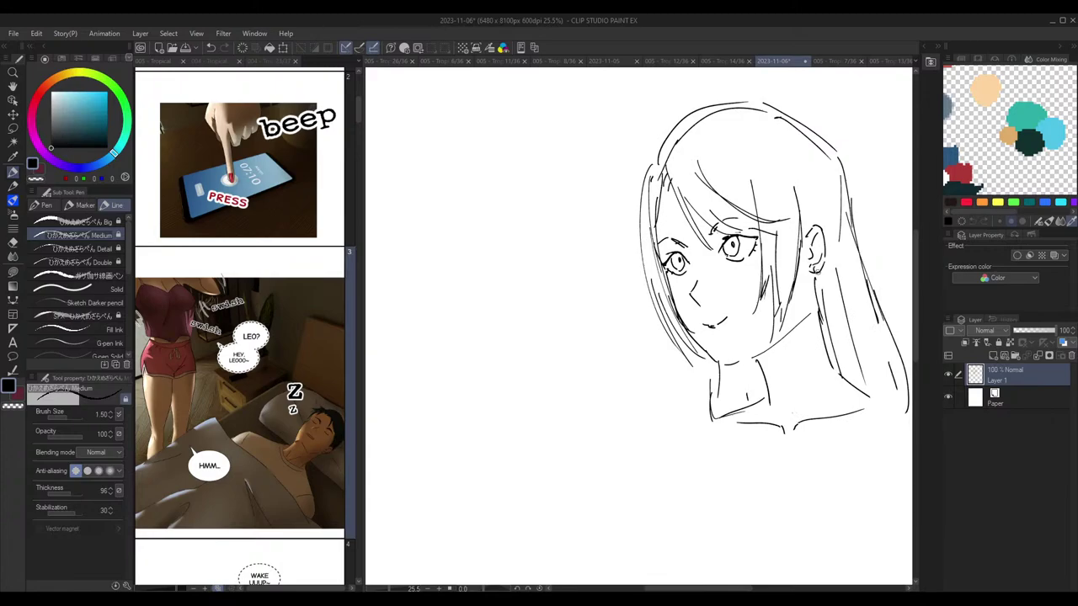
pyautogui.moveTo(815, 270); pyautogui.dragTo(820, 269)
# Step: Erase the stretch of the jaw line that runs from below the ear to the side hair
pyautogui.press('e')
pyautogui.moveTo(811, 313); pyautogui.dragTo(790, 333)
pyautogui.press('p')
pyautogui.scroll(-1, 826, 298)
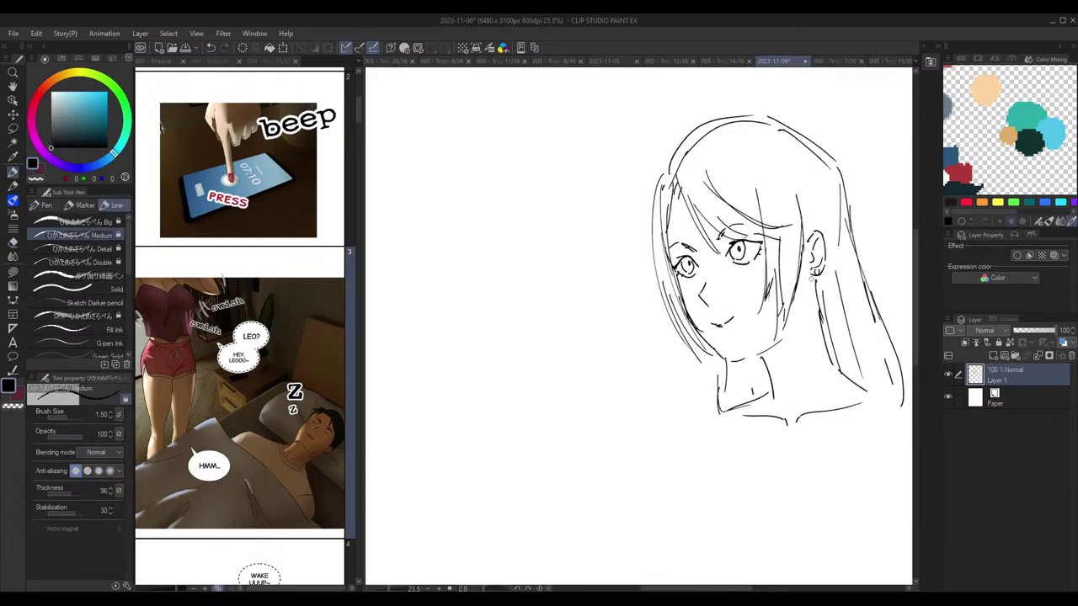
# Step: Check the face in a mirrored view and redraw the jaw line from the chin up to the side hair
pyautogui.press('h')
pyautogui.press('h')
pyautogui.press('h')
pyautogui.press('h')
pyautogui.press('e')
pyautogui.press('p')
pyautogui.press('h')
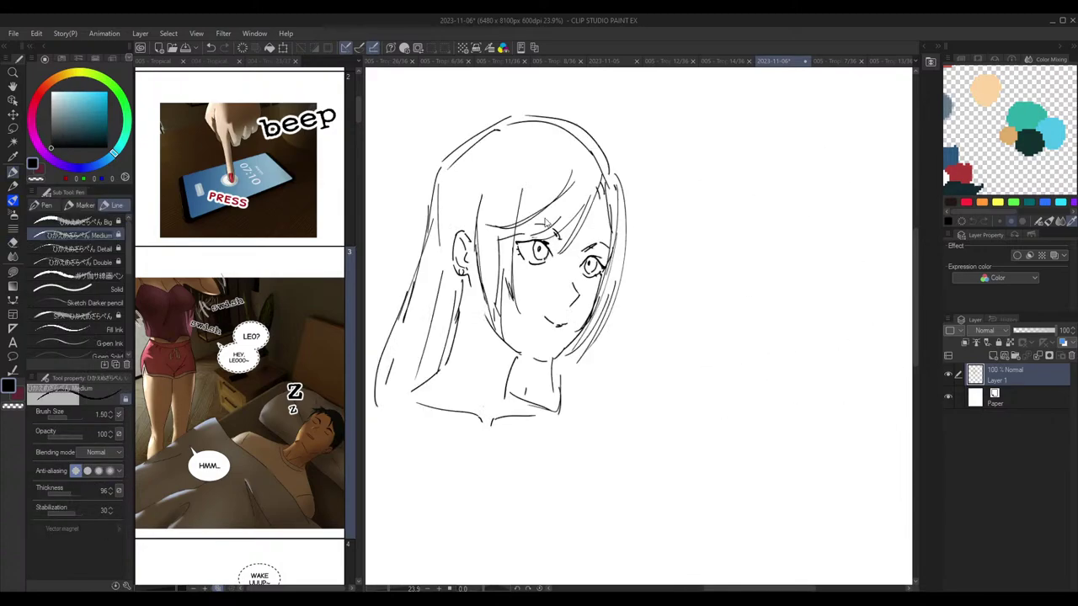
pyautogui.moveTo(489, 312); pyautogui.dragTo(528, 353)
pyautogui.hotkey('ctrl', 'z')
pyautogui.scroll(-2, 589, 287)
pyautogui.press('h')
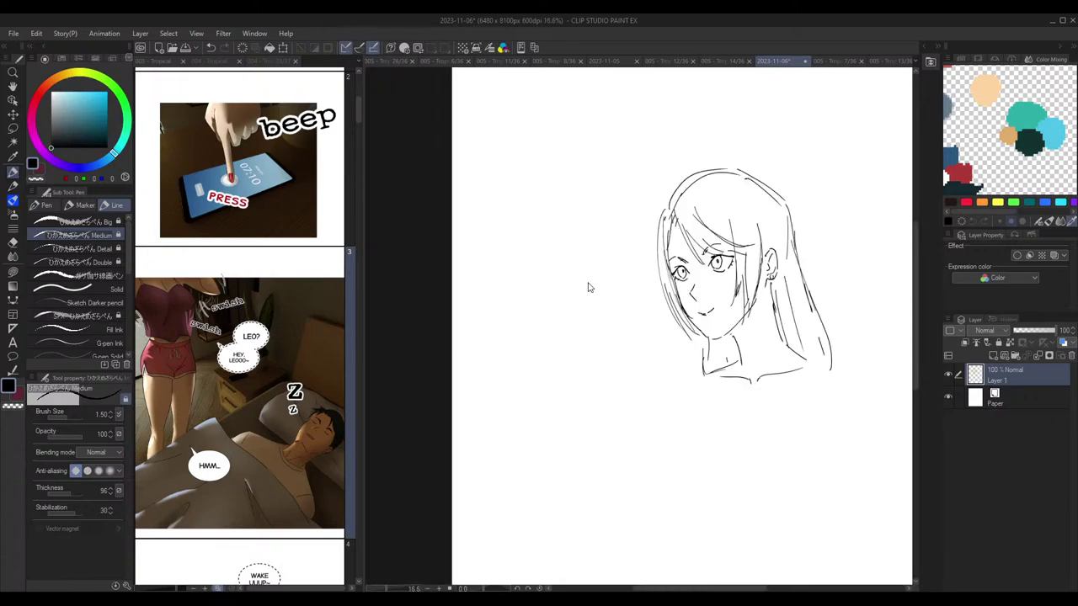
# Step: Erase the flat chin line, redraw the chin as a narrower point, and check it in a mirrored view
pyautogui.scroll(1, 751, 287)
pyautogui.press('e')
pyautogui.press('p')
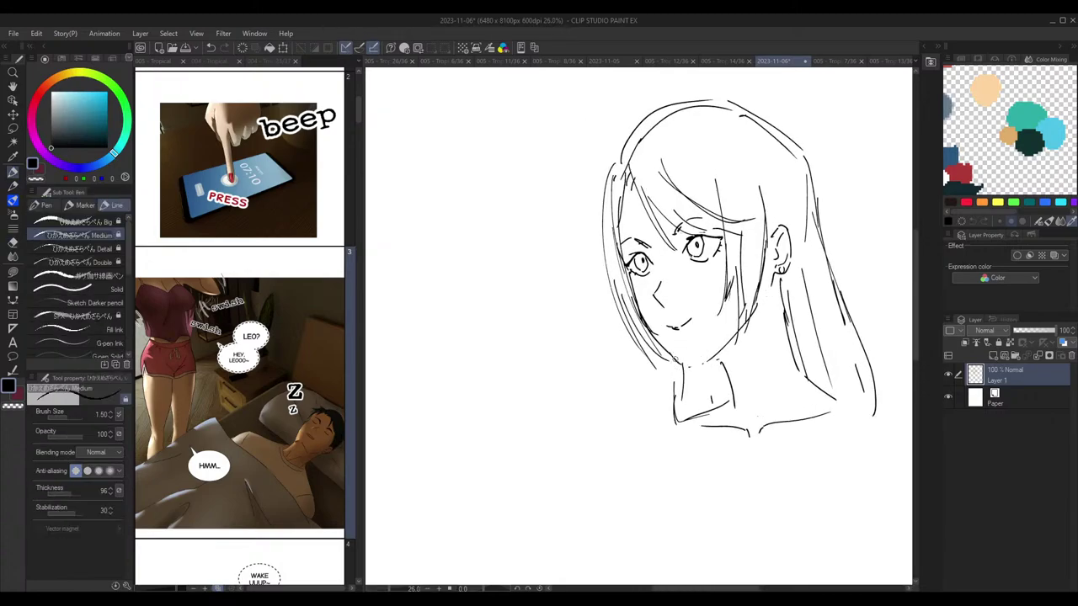
pyautogui.press('h')
pyautogui.press('h')
pyautogui.press('e')
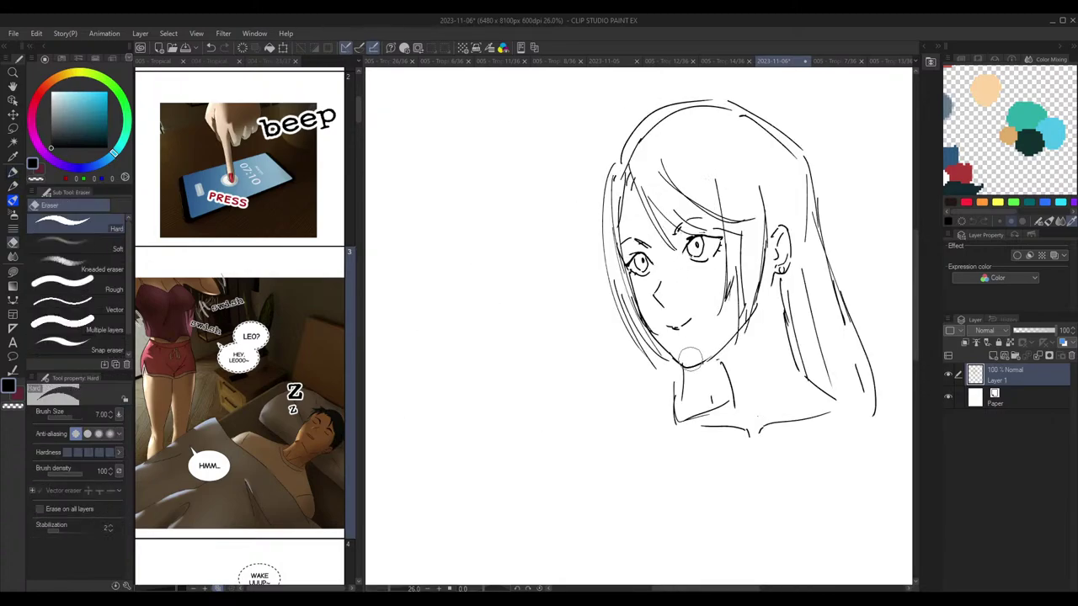
pyautogui.moveTo(694, 360)
pyautogui.mouseDown()
pyautogui.moveTo(648, 327)
pyautogui.moveTo(689, 365)
pyautogui.mouseUp()
pyautogui.press('p')
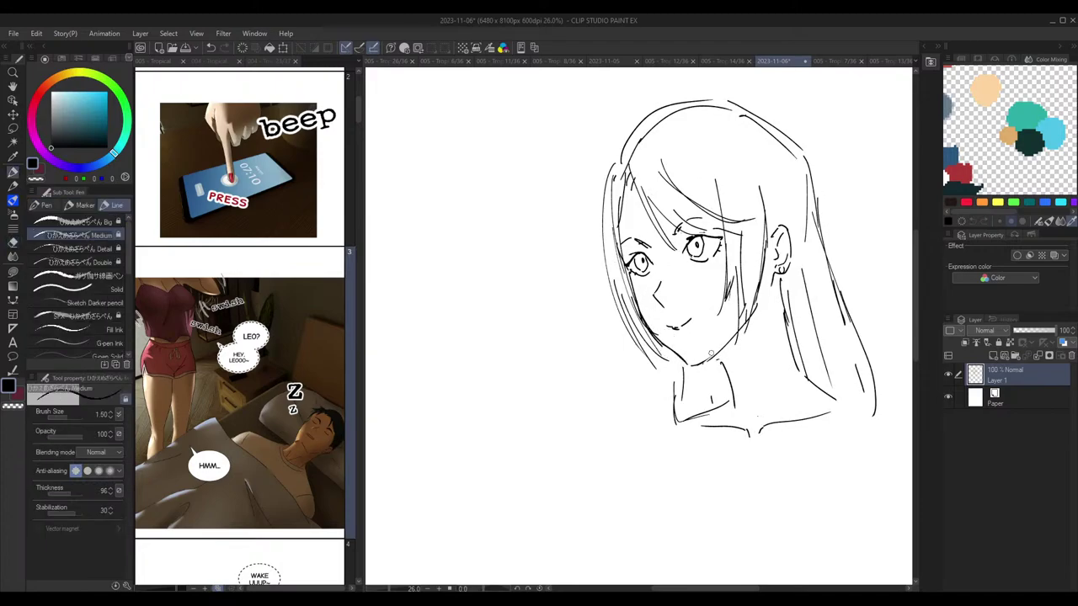
pyautogui.scroll(-2, 791, 278)
pyautogui.press('h')
pyautogui.press('h')
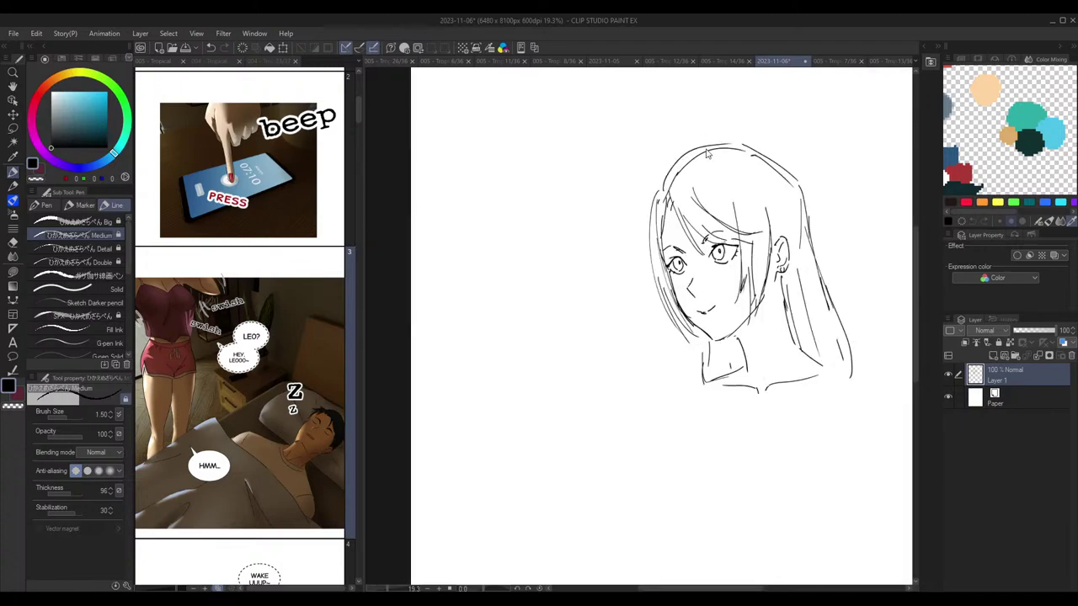
# Step: Retouch the jaw line beside the side hair and tidy the lid and lash lines of the larger eye
pyautogui.press('e')
pyautogui.moveTo(763, 307)
pyautogui.mouseDown()
pyautogui.moveTo(727, 336)
pyautogui.moveTo(744, 325)
pyautogui.mouseUp()
pyautogui.press('p')
pyautogui.hotkey('ctrl', 'z')
pyautogui.moveTo(786, 221); pyautogui.dragTo(773, 217)
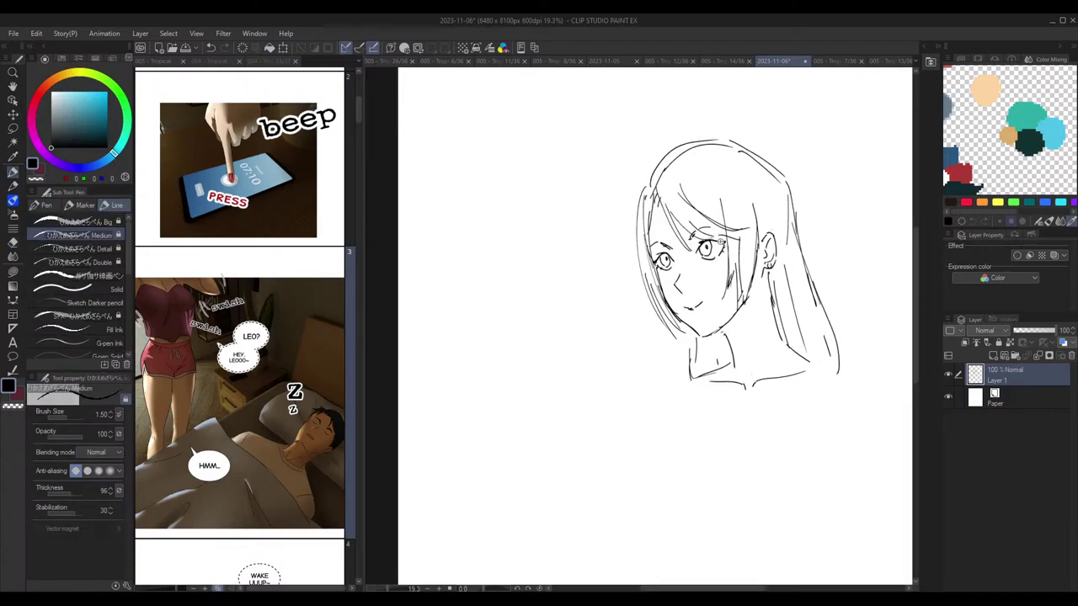
pyautogui.click(749, 238)
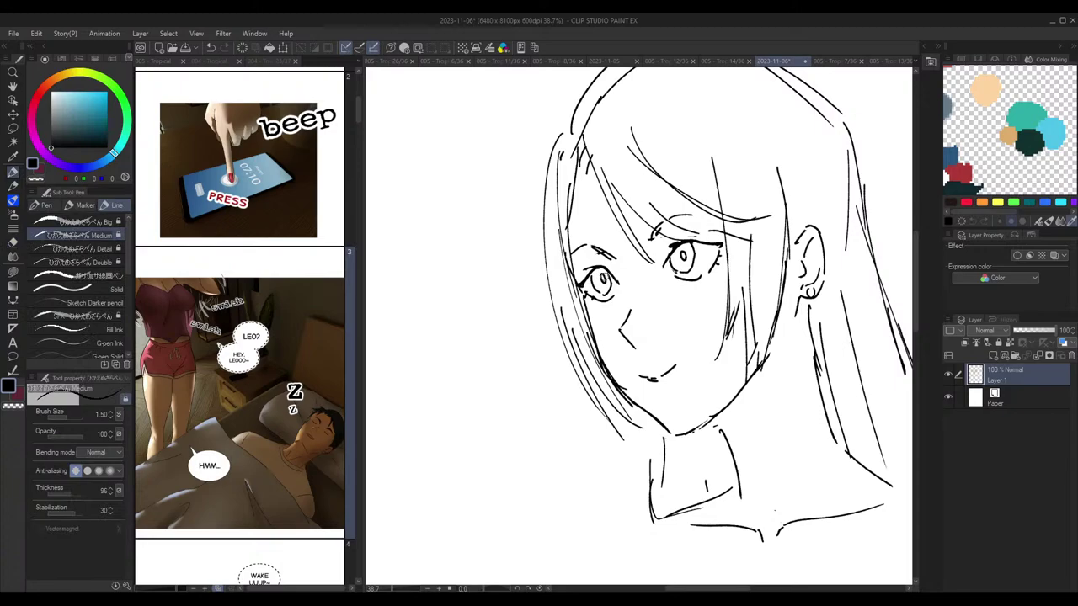
pyautogui.scroll(-1, 666, 225)
pyautogui.press('e')
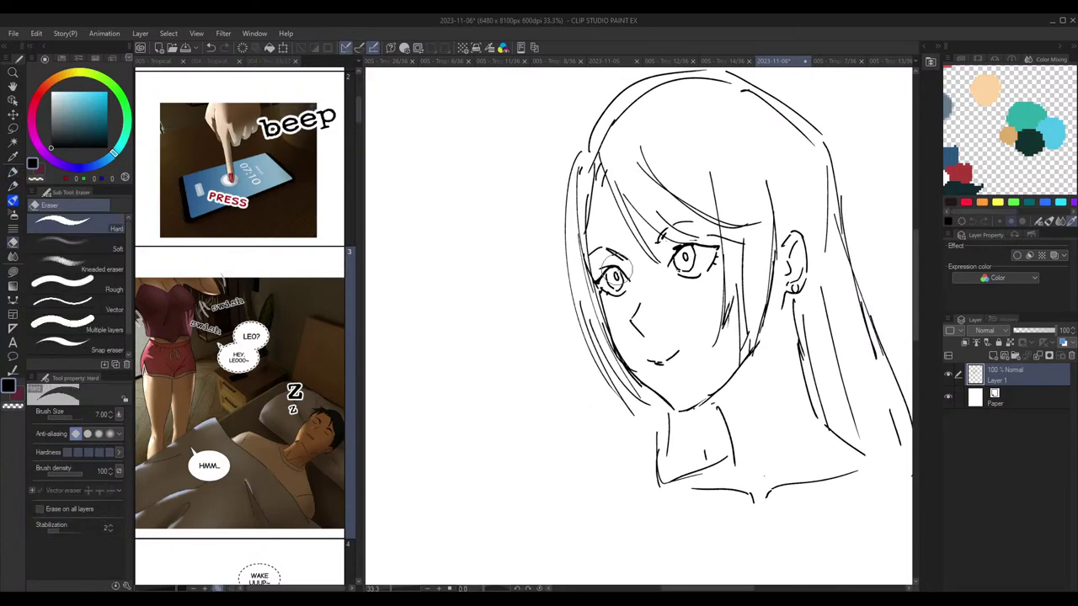
pyautogui.press('p')
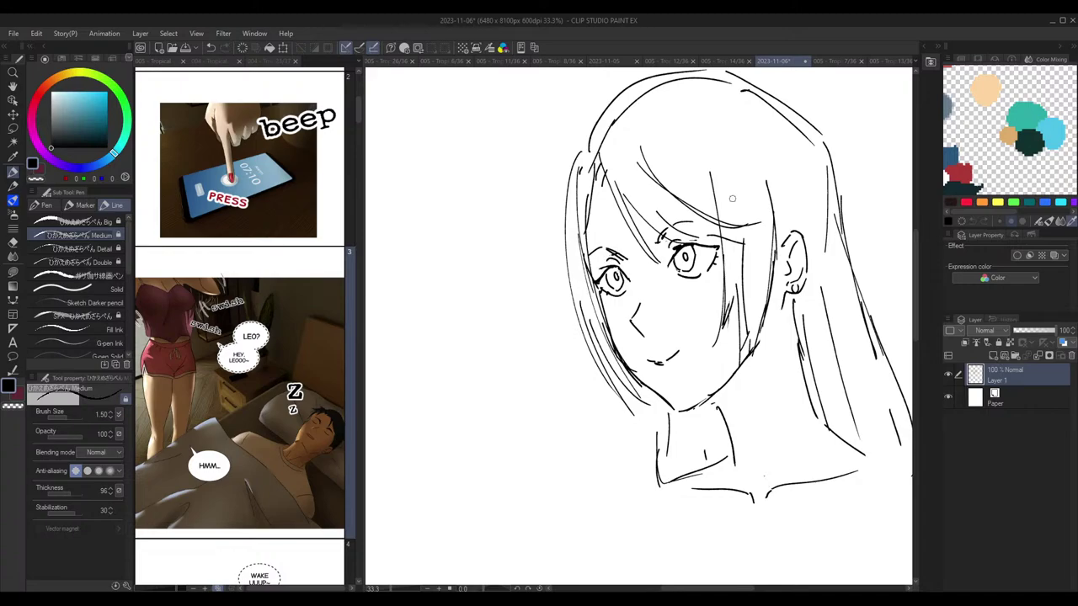
pyautogui.scroll(-2, 772, 156)
pyautogui.scroll(-2, 736, 88)
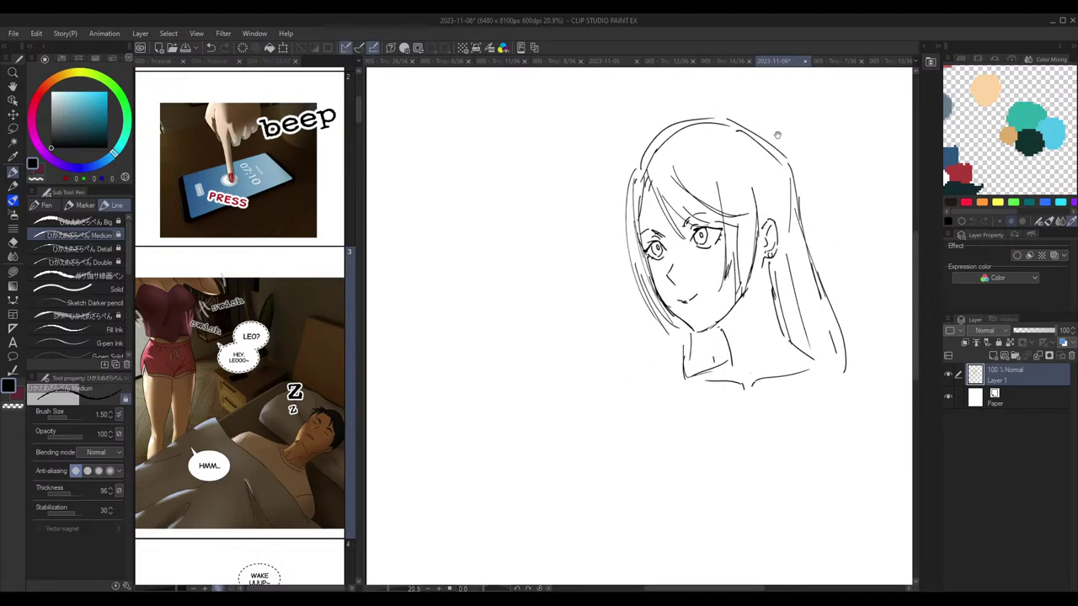
# Step: Reduce the doubled crown outline to a single curve, and erase and redraw its section at the back of the head
pyautogui.press('e')
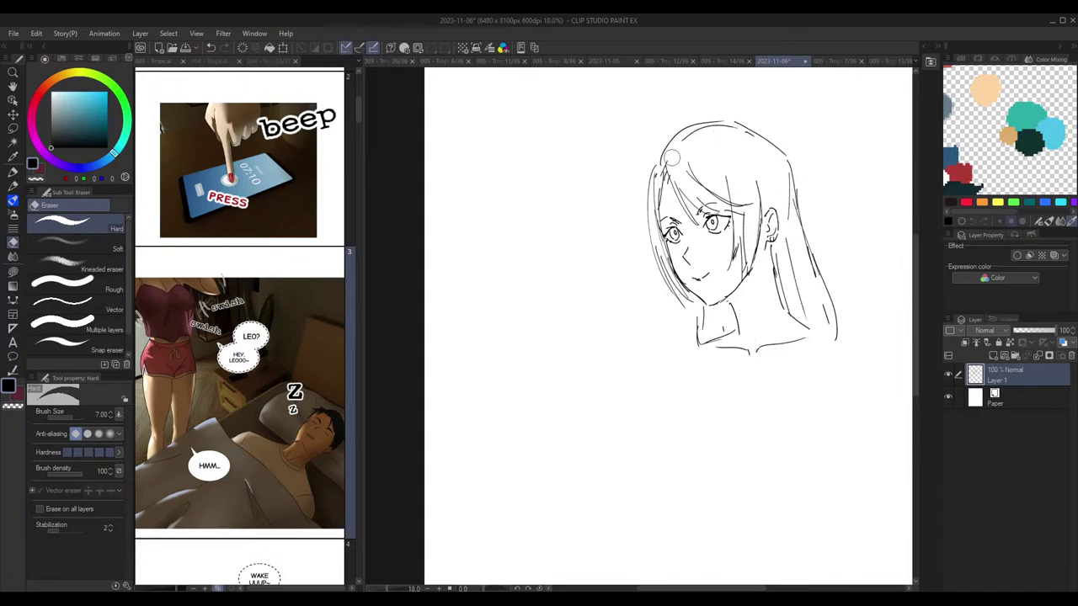
pyautogui.press('p')
pyautogui.scroll(-2, 788, 143)
pyautogui.scroll(3, 789, 143)
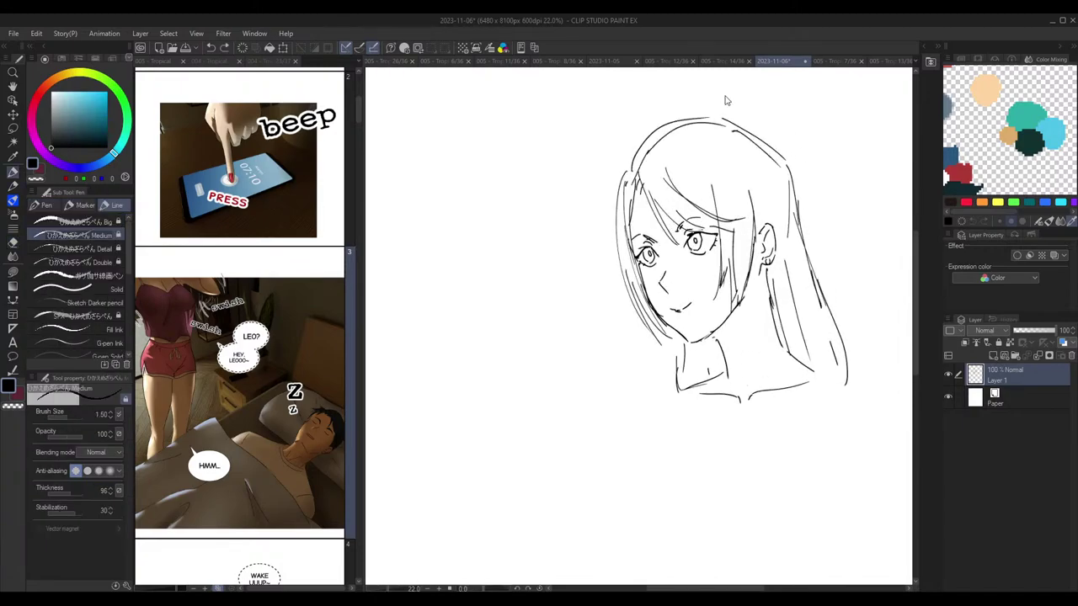
pyautogui.press('e')
pyautogui.press('p')
pyautogui.scroll(-3, 797, 144)
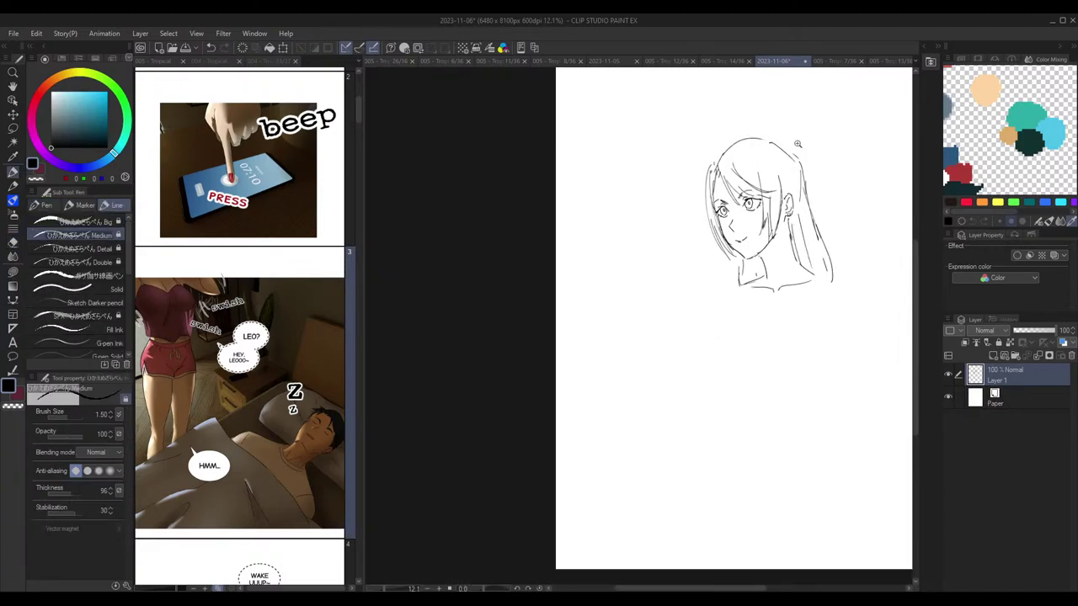
pyautogui.scroll(2, 806, 156)
pyautogui.press('e')
pyautogui.press('p')
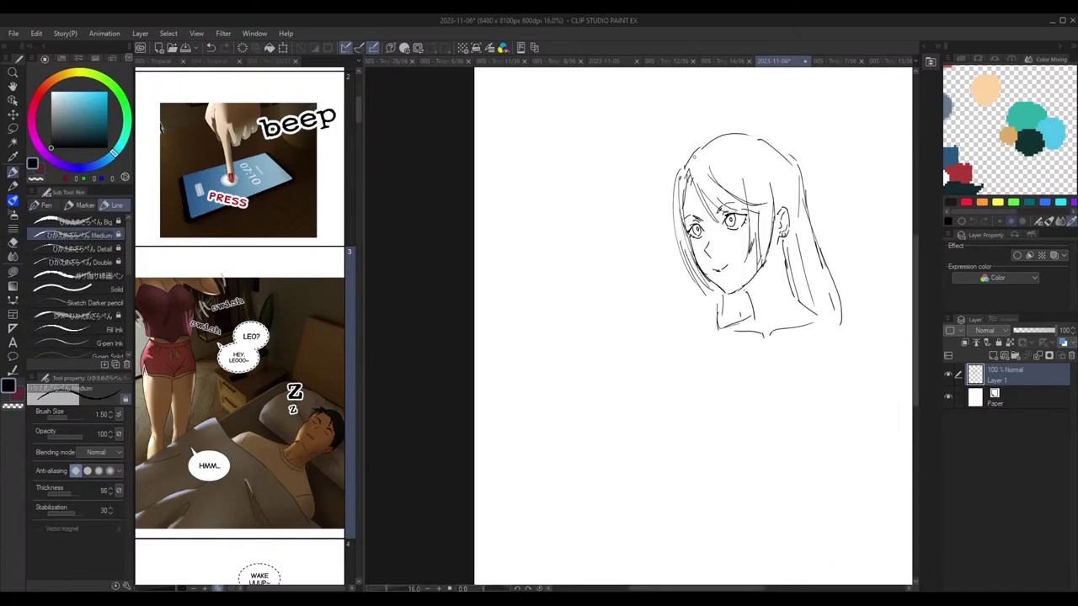
pyautogui.press('e')
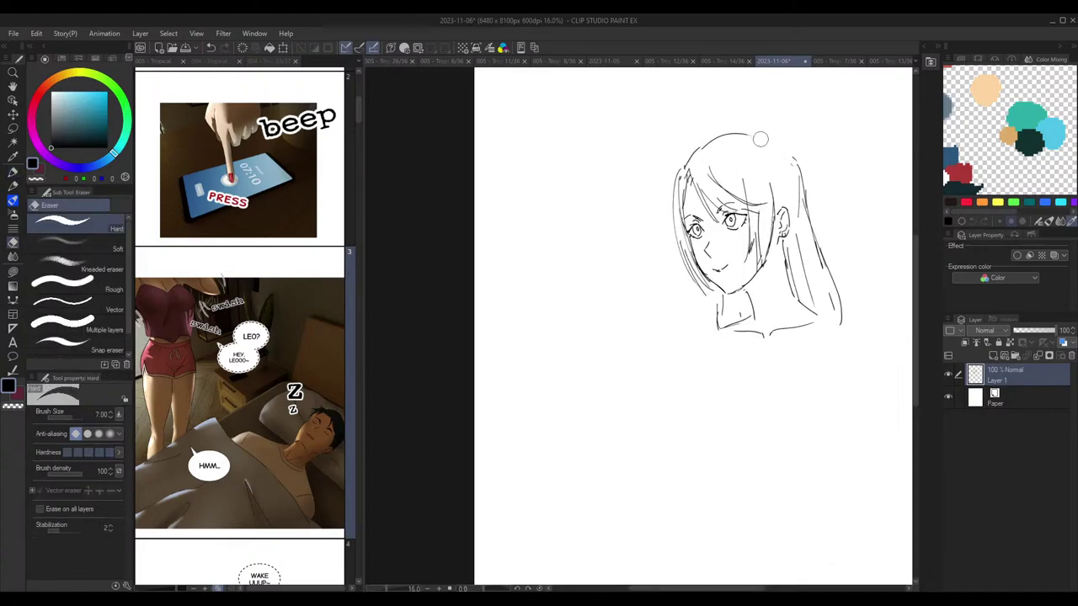
pyautogui.press('p')
# Step: Try to erase and redraw the outer edge of the long hair behind the ear, and undo the attempt
pyautogui.press('e')
pyautogui.moveTo(801, 171); pyautogui.dragTo(813, 261)
pyautogui.press('p')
pyautogui.press('e')
pyautogui.press('p')
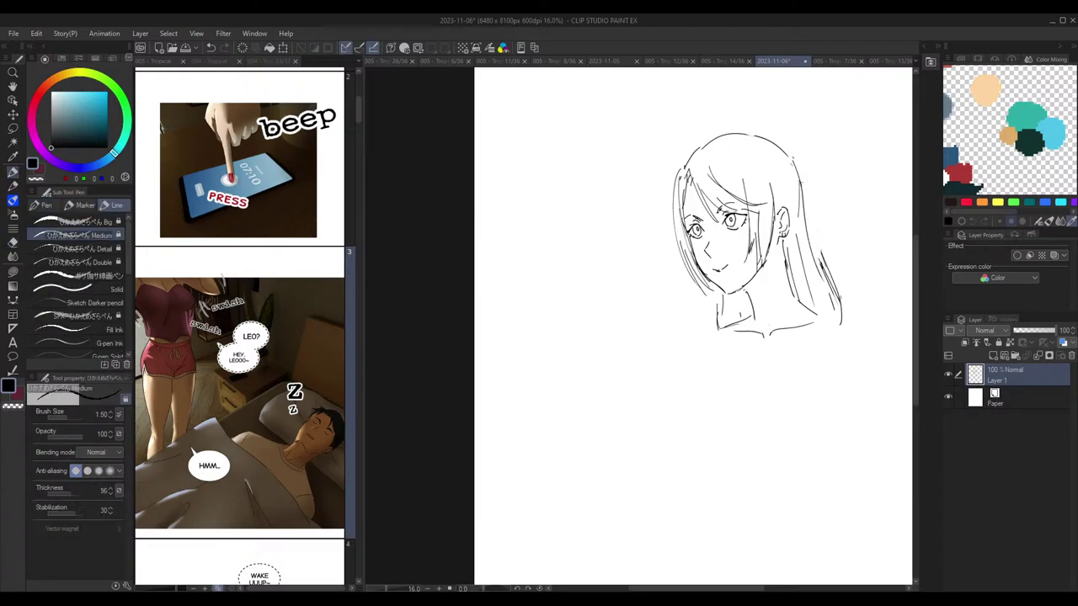
pyautogui.hotkey('ctrl', 'z')
pyautogui.hotkey('ctrl', 'z')
pyautogui.hotkey('ctrl', 'z')
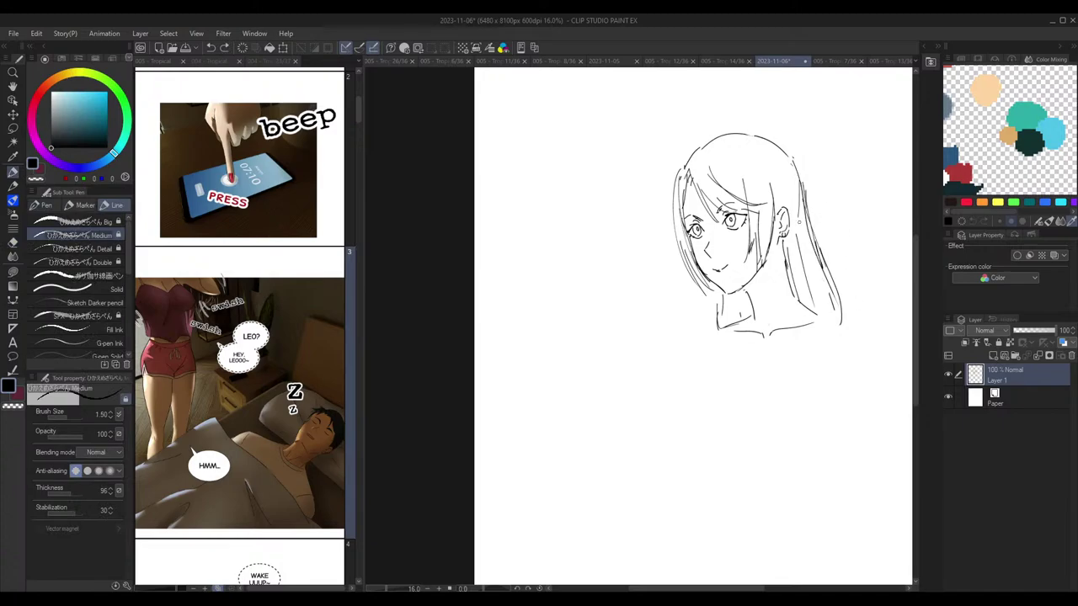
# Step: Erase the inner hair line above the ear, and redraw the front of the neck as a single line
pyautogui.press('e')
pyautogui.moveTo(799, 178); pyautogui.dragTo(798, 212)
pyautogui.press('p')
pyautogui.press('e')
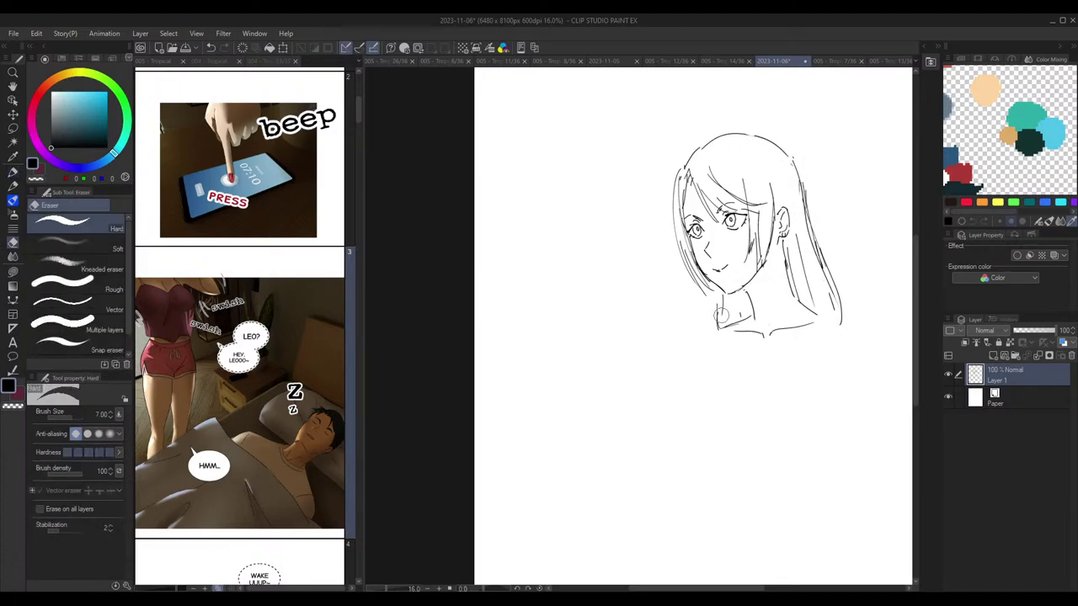
pyautogui.moveTo(716, 305); pyautogui.dragTo(718, 327)
pyautogui.press('p')
# Step: Replace the straight strand above the fringe with curved strands, and clean up the hair lines where the fringe meets the forehead's far side
pyautogui.press('e')
pyautogui.moveTo(743, 176)
pyautogui.mouseDown()
pyautogui.moveTo(765, 175)
pyautogui.moveTo(683, 190)
pyautogui.mouseUp()
pyautogui.press('p')
pyautogui.hotkey('ctrl', 'z')
pyautogui.hotkey('ctrl', 'z')
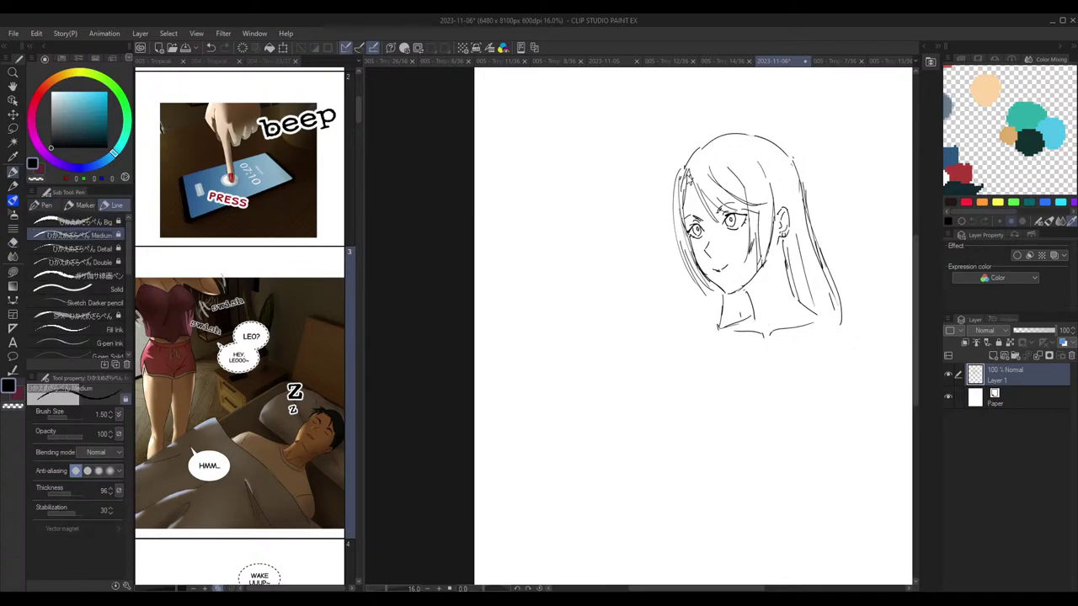
pyautogui.hotkey('ctrl', 'z')
pyautogui.press('e')
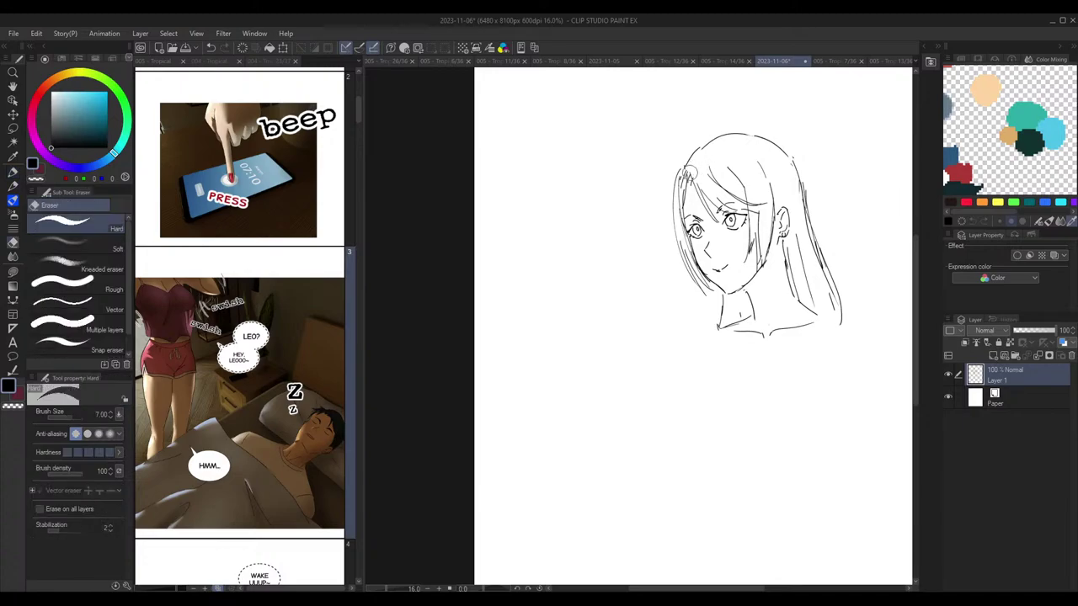
pyautogui.press('p')
pyautogui.press('e')
pyautogui.press('p')
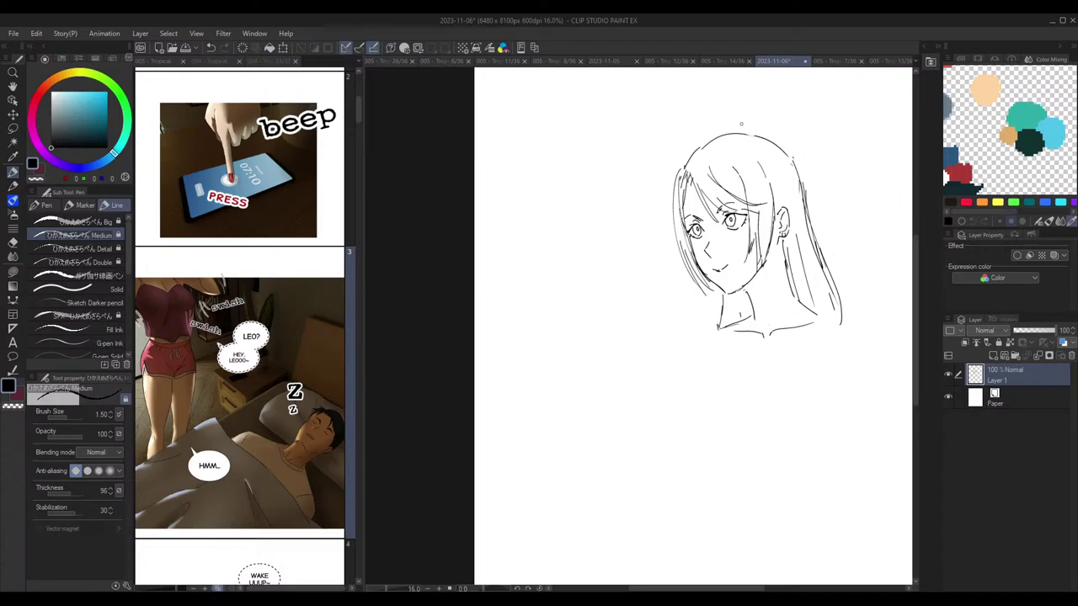
# Step: Outline the larger eye with a Lasso selection and clear the selection
pyautogui.press('m')
pyautogui.scroll(2, 749, 213)
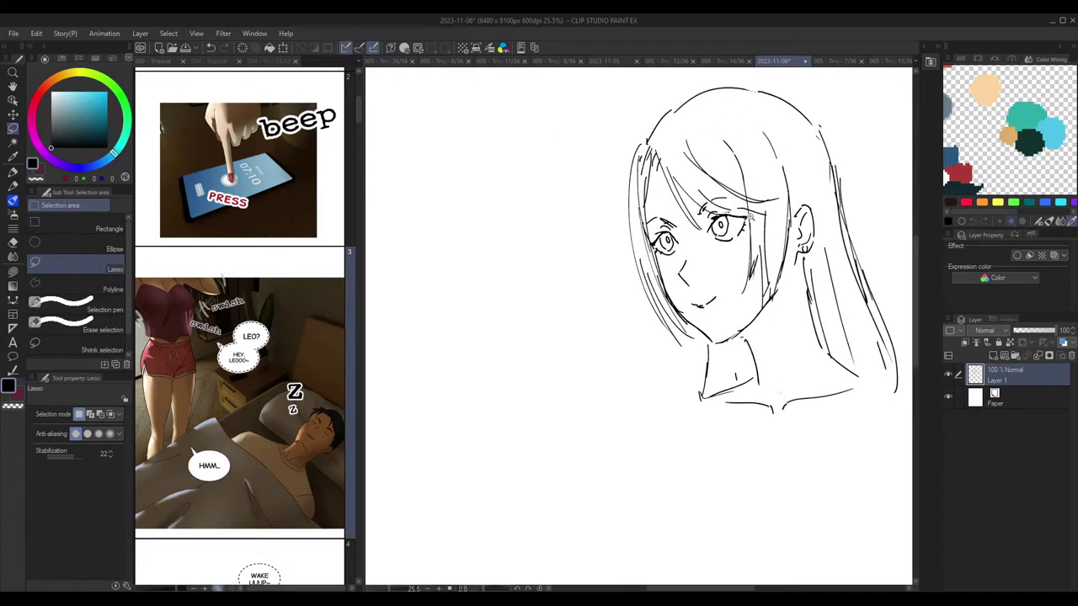
pyautogui.moveTo(750, 210)
pyautogui.mouseDown()
pyautogui.moveTo(714, 244)
pyautogui.moveTo(746, 223)
pyautogui.mouseUp()
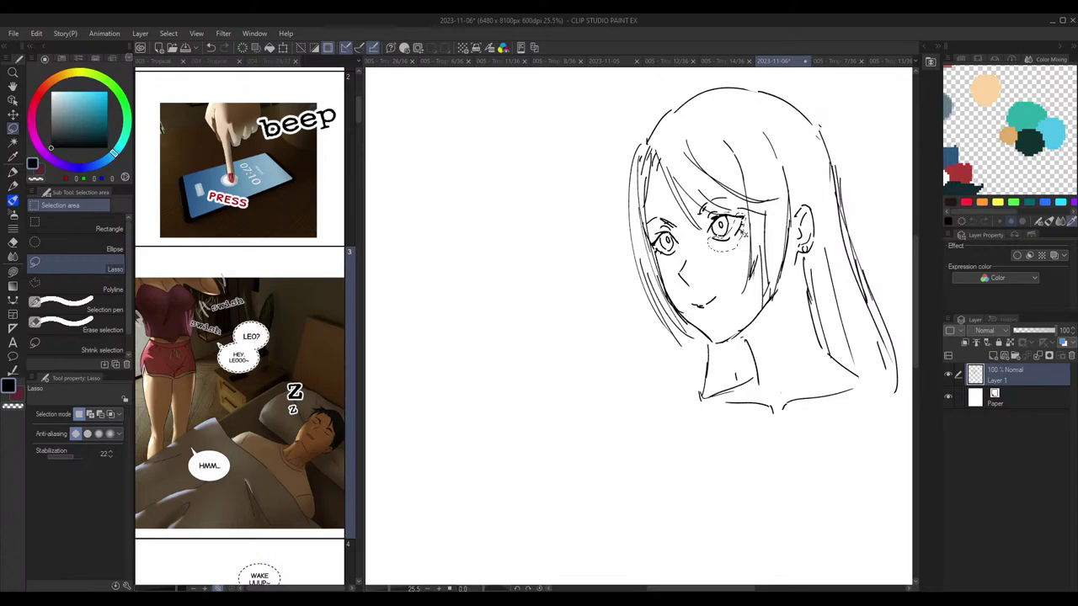
pyautogui.hotkey('ctrl', 'd')
pyautogui.scroll(-1, 780, 233)
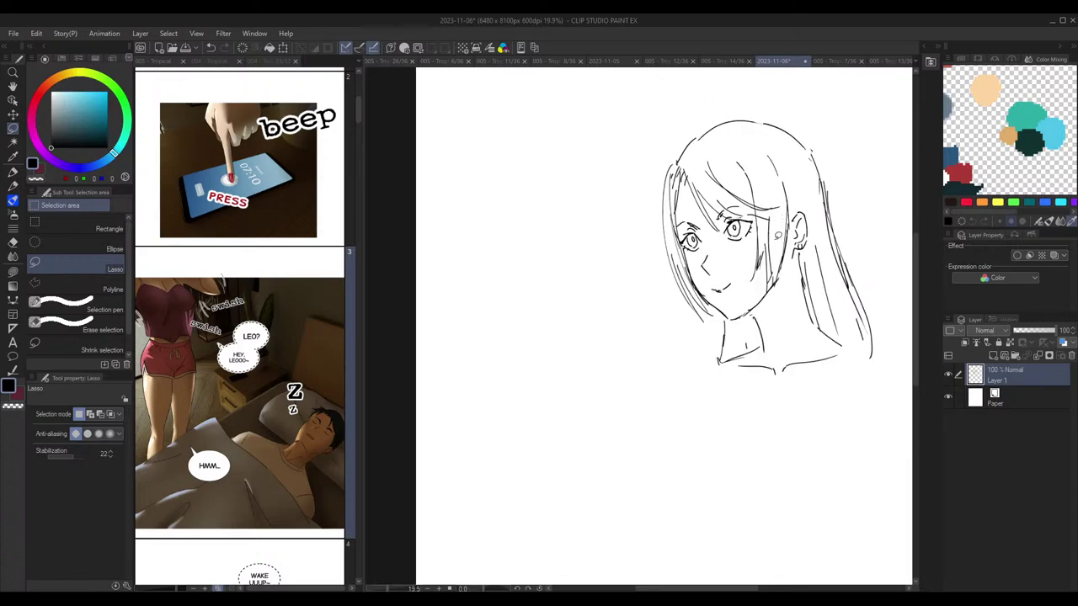
# Step: Erase the stray line end at the nose and retouch the nose tip with the line pen
pyautogui.press('p')
pyautogui.scroll(1, 737, 255)
pyautogui.press('e')
pyautogui.moveTo(705, 281); pyautogui.dragTo(709, 270)
pyautogui.press('p')
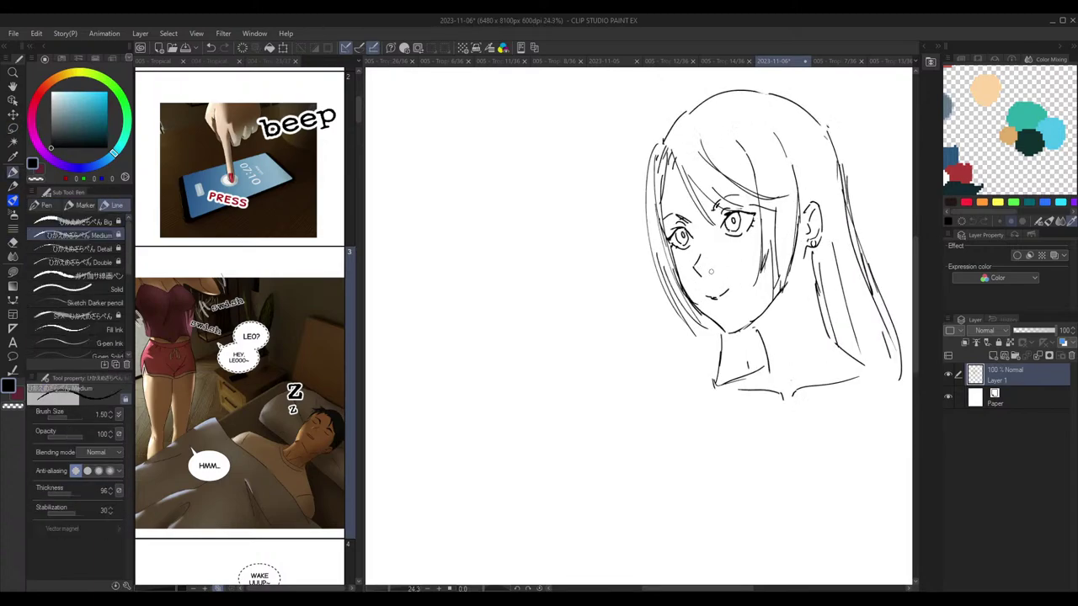
# Step: Review the whole head sketch on the canvas and save the document 2023-11-06
pyautogui.scroll(-5, 815, 243)
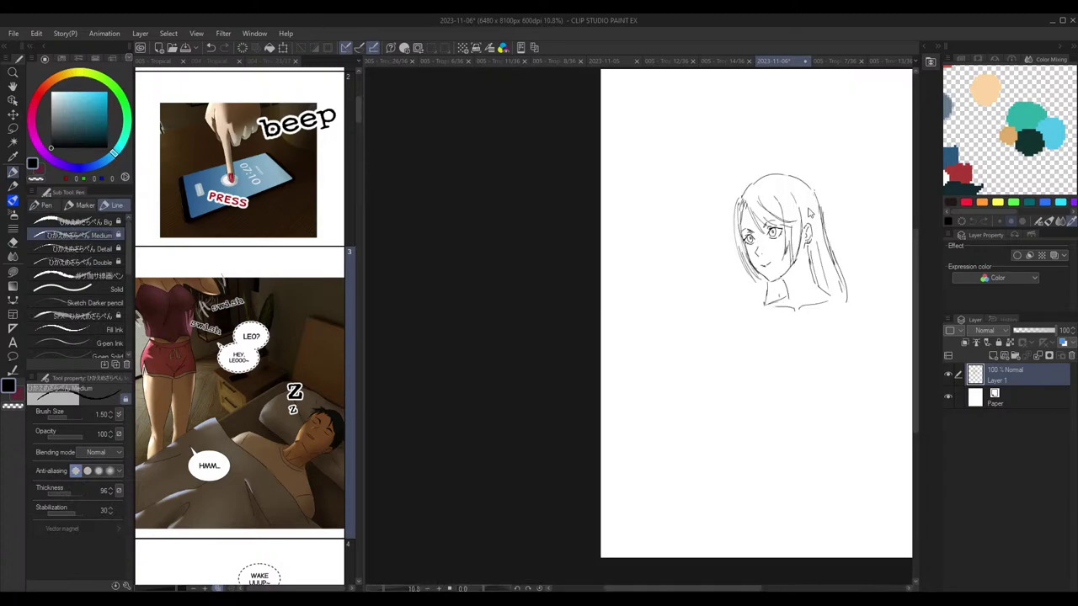
pyautogui.scroll(1, 832, 216)
pyautogui.scroll(2, 743, 243)
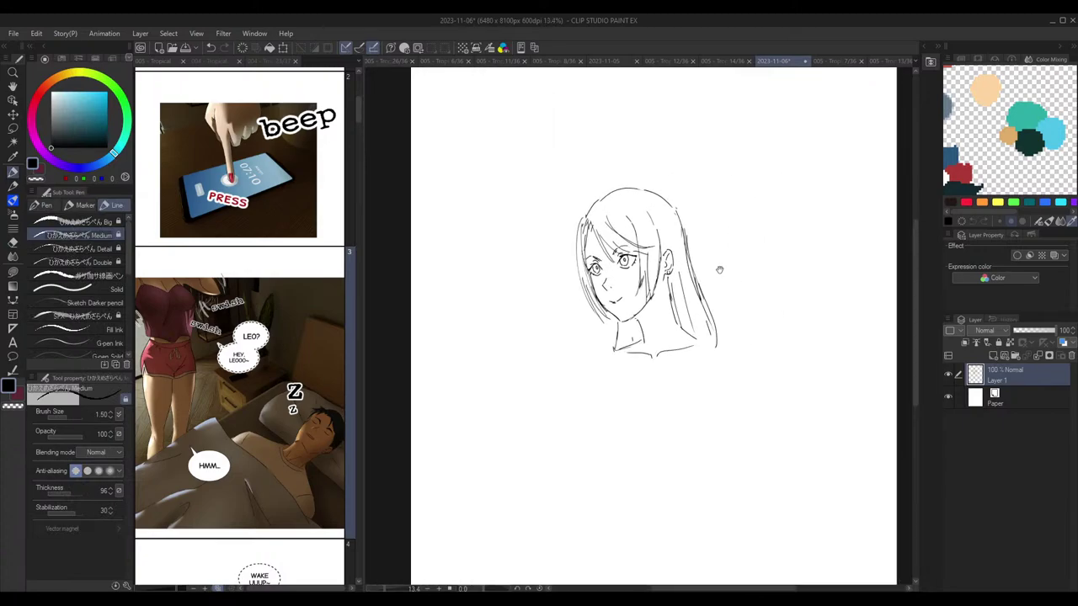
pyautogui.moveTo(715, 271); pyautogui.dragTo(718, 271)
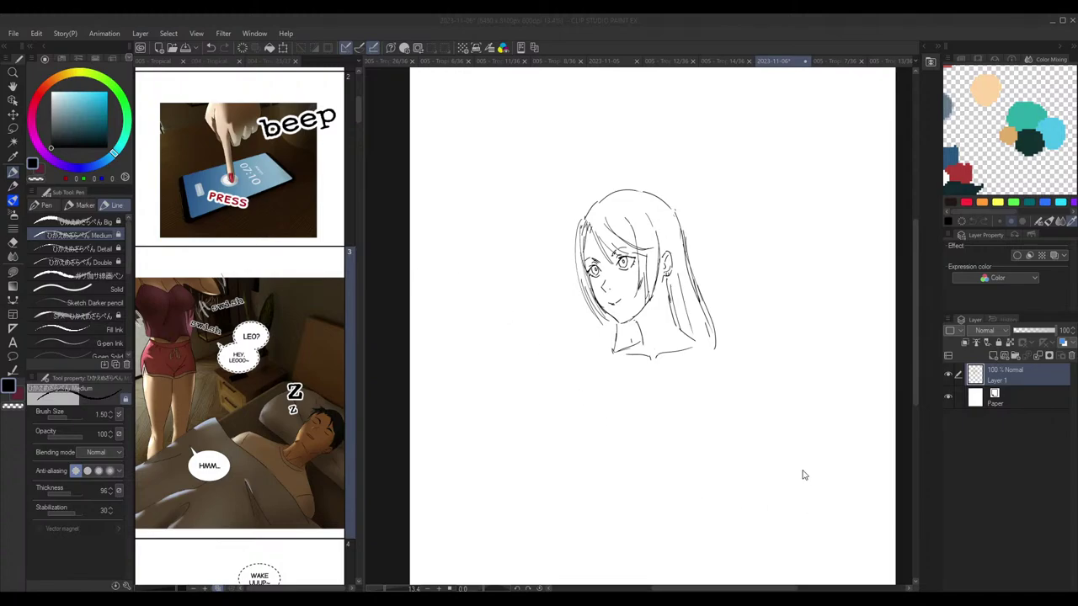
pyautogui.click(661, 300)
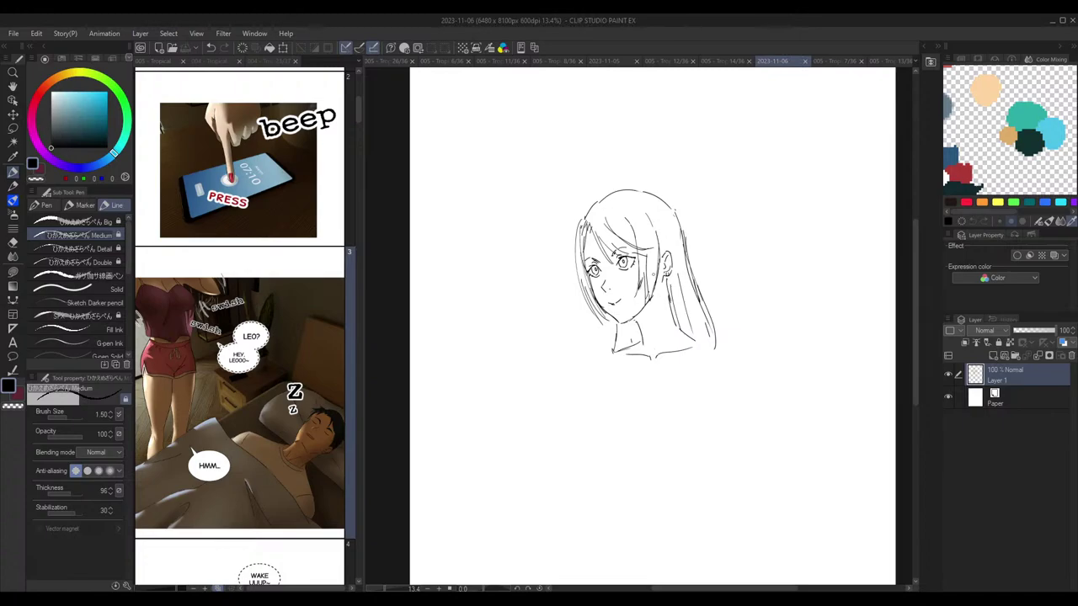
pyautogui.scroll(3, 653, 264)
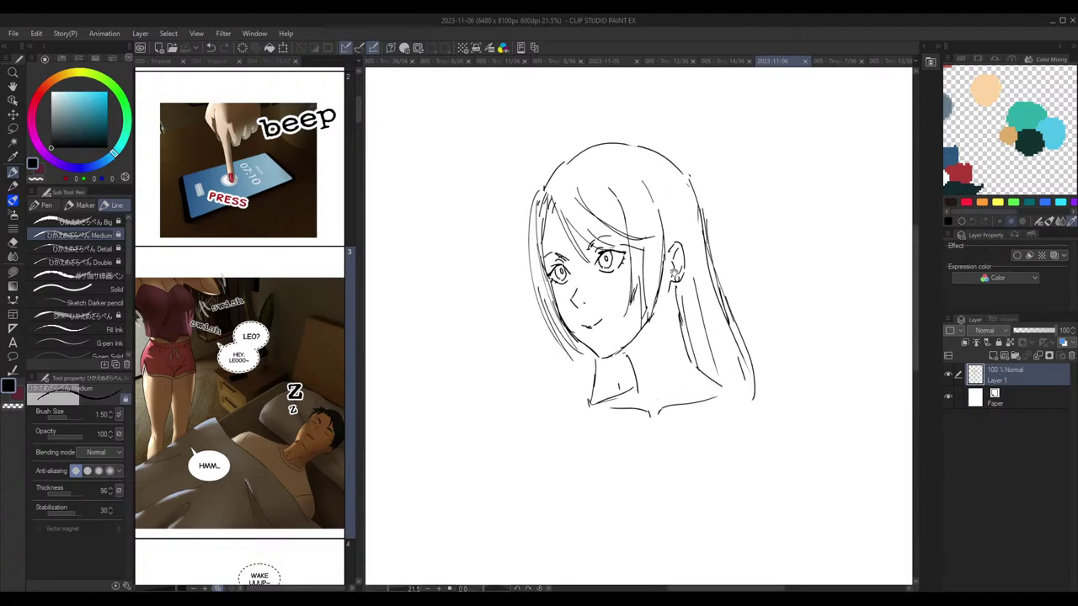
# Step: Add a new layer between the paper and the line-art layer and switch to the paint brush
pyautogui.click(1007, 401)
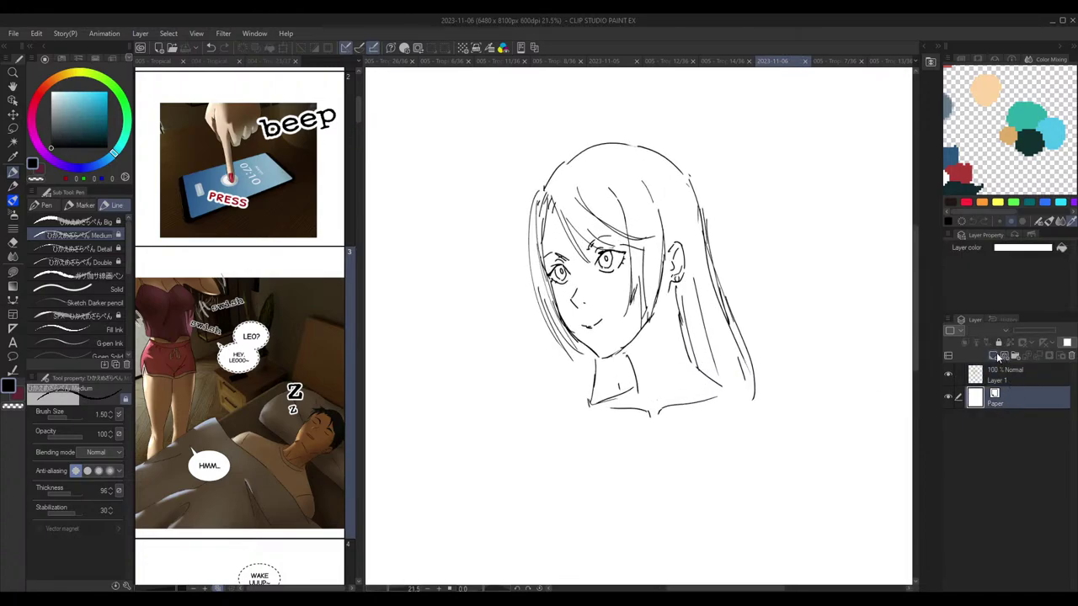
pyautogui.click(994, 356)
pyautogui.moveTo(801, 337); pyautogui.dragTo(809, 338)
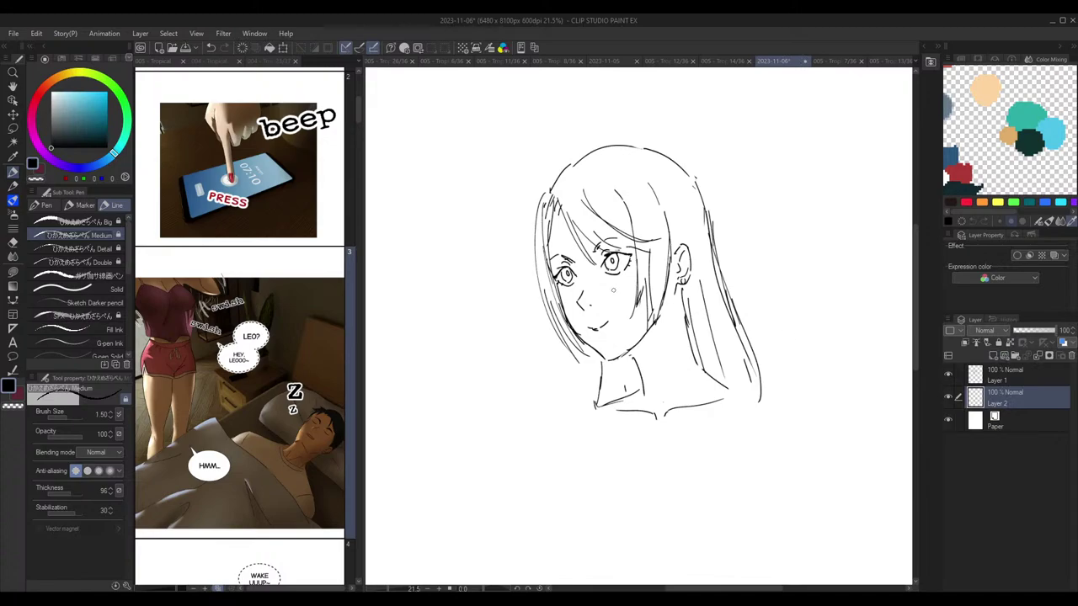
pyautogui.press('b')
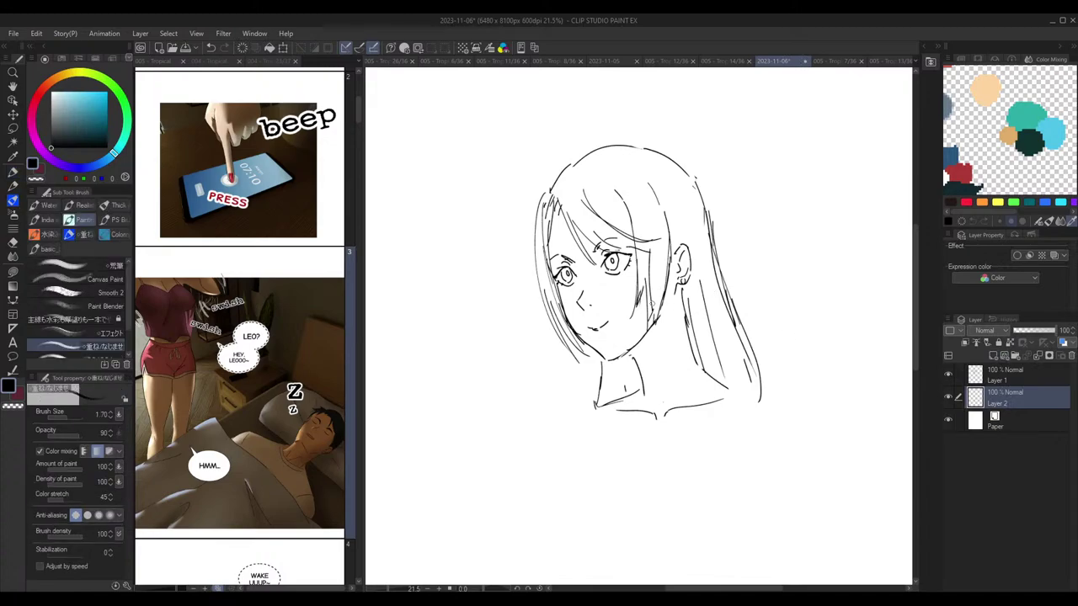
pyautogui.moveTo(681, 298); pyautogui.dragTo(683, 323)
pyautogui.hotkey('ctrl', 'z')
pyautogui.moveTo(682, 292); pyautogui.dragTo(683, 375)
pyautogui.hotkey('ctrl', 'z')
pyautogui.moveTo(631, 349); pyautogui.dragTo(632, 355)
pyautogui.scroll(-3, 712, 285)
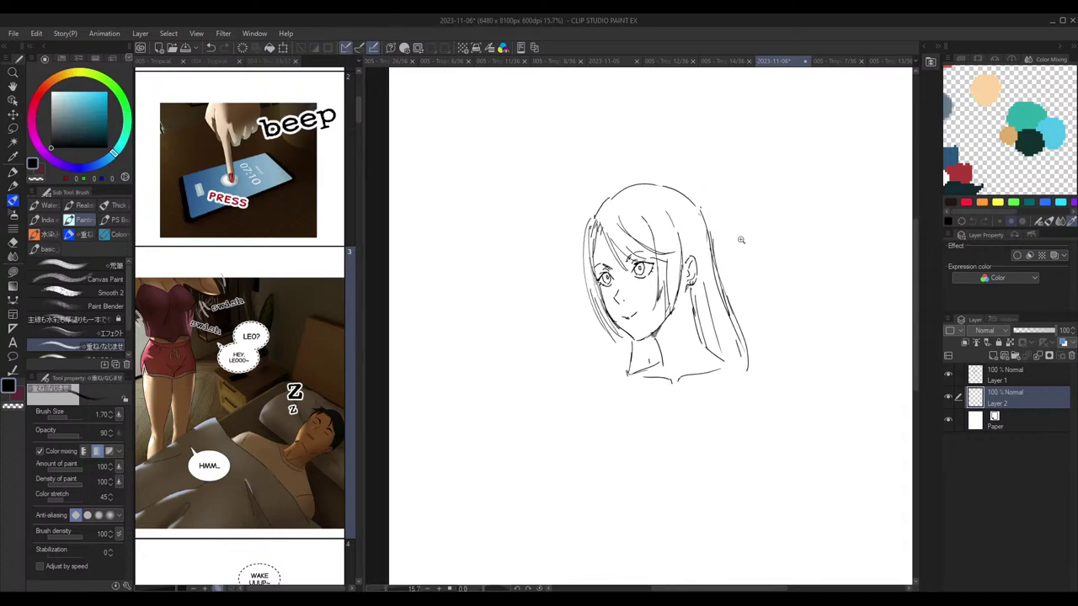
pyautogui.scroll(4, 687, 306)
pyautogui.hotkey('ctrl', 'z')
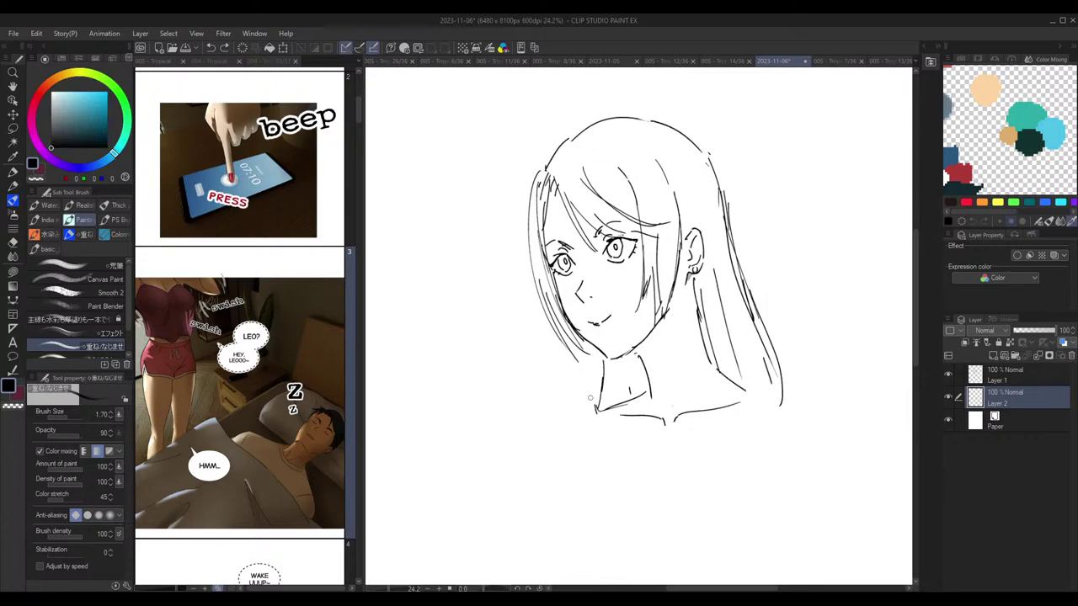
# Step: Set the drawing colour to dark grey and brush shading under the jaw and on the larger eye
pyautogui.click(51, 127)
pyautogui.moveTo(644, 357); pyautogui.dragTo(638, 340)
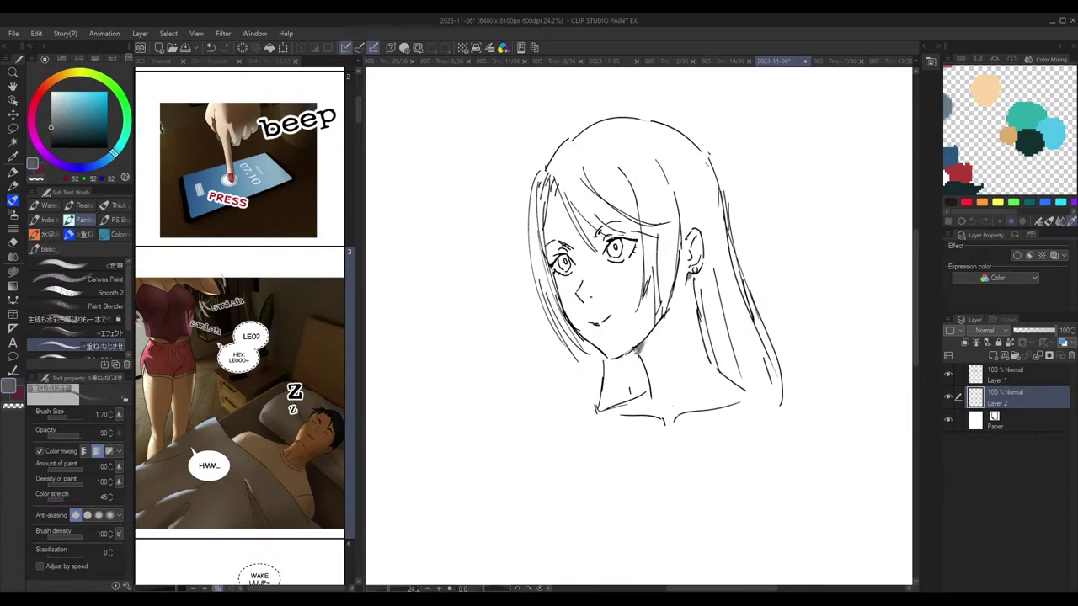
pyautogui.hotkey('ctrl', 'z')
pyautogui.moveTo(721, 225); pyautogui.dragTo(675, 159)
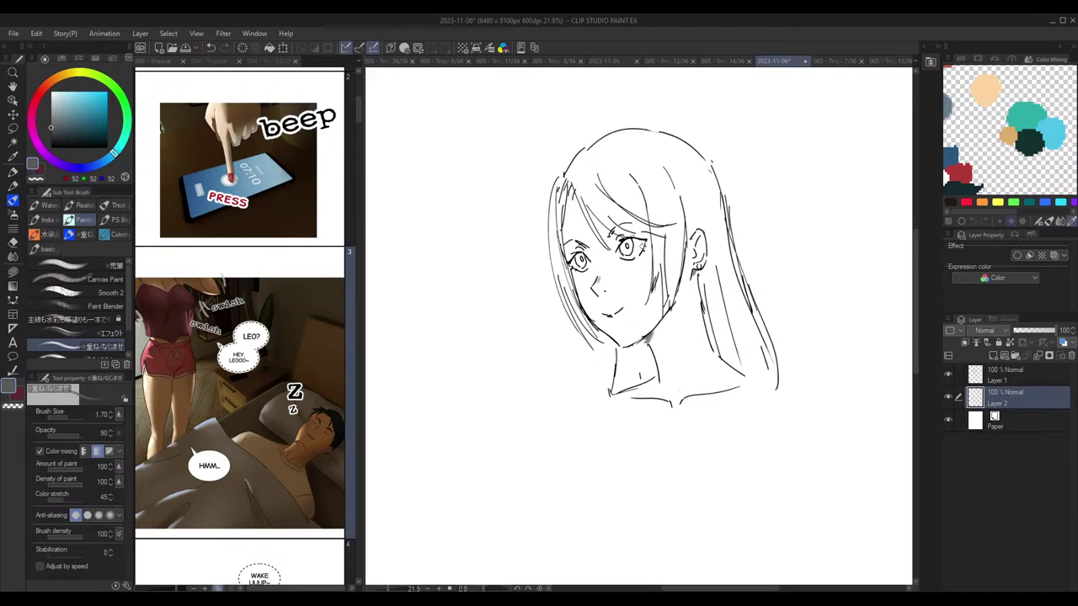
pyautogui.moveTo(641, 243)
pyautogui.mouseDown()
pyautogui.moveTo(646, 253)
pyautogui.moveTo(621, 251)
pyautogui.mouseUp()
pyautogui.scroll(-1, 664, 224)
# Step: Brush grey shading along the inner strand of the long hair behind the neck and at the collarbone notch
pyautogui.moveTo(703, 307); pyautogui.dragTo(711, 341)
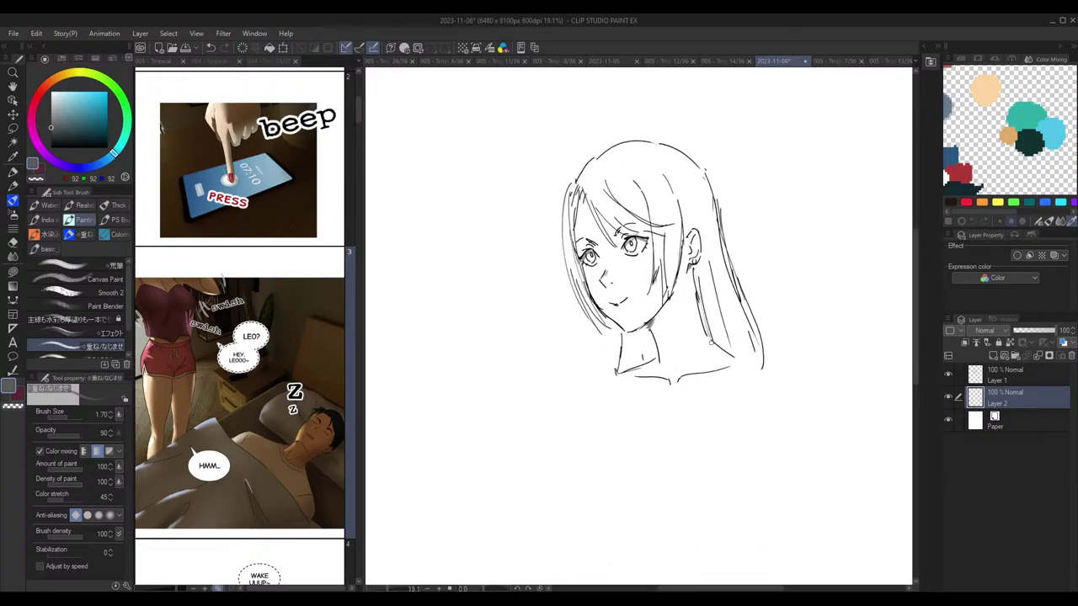
pyautogui.hotkey('ctrl', 'z')
pyautogui.hotkey('ctrl', 'z')
pyautogui.moveTo(698, 292); pyautogui.dragTo(712, 337)
pyautogui.hotkey('ctrl', 'z')
pyautogui.hotkey('ctrl', 'z')
pyautogui.hotkey('ctrl', 'y')
pyautogui.moveTo(678, 382); pyautogui.dragTo(682, 378)
pyautogui.scroll(-4, 715, 316)
pyautogui.scroll(3, 715, 316)
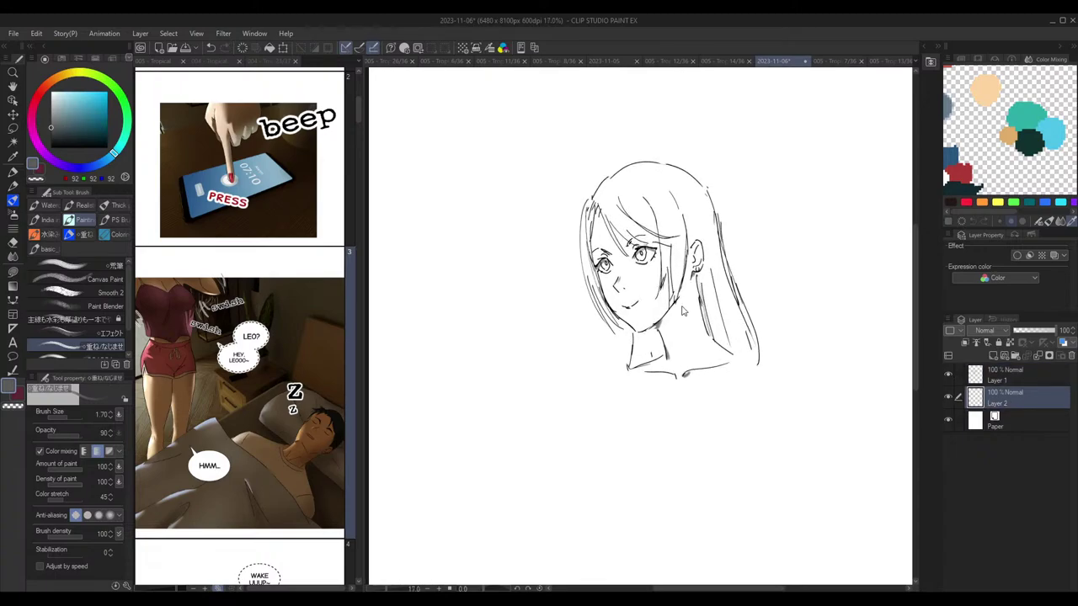
# Step: Try shading the hair lock on the far side of the face at brush size 3.00, and erase that shading
pyautogui.press(']')
pyautogui.press(']')
pyautogui.press(']')
pyautogui.moveTo(588, 207)
pyautogui.mouseDown()
pyautogui.moveTo(589, 288)
pyautogui.moveTo(582, 244)
pyautogui.moveTo(590, 224)
pyautogui.moveTo(596, 293)
pyautogui.mouseUp()
pyautogui.moveTo(584, 244)
pyautogui.mouseDown()
pyautogui.moveTo(592, 295)
pyautogui.moveTo(611, 308)
pyautogui.mouseUp()
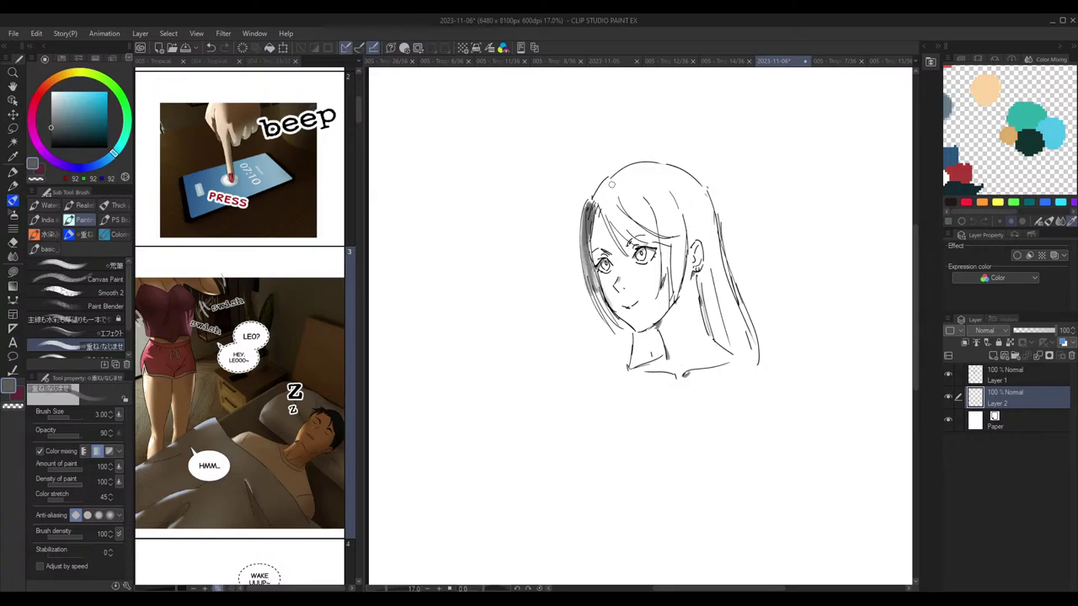
pyautogui.press('e')
pyautogui.moveTo(591, 202)
pyautogui.mouseDown()
pyautogui.moveTo(580, 264)
pyautogui.moveTo(580, 253)
pyautogui.moveTo(597, 295)
pyautogui.mouseUp()
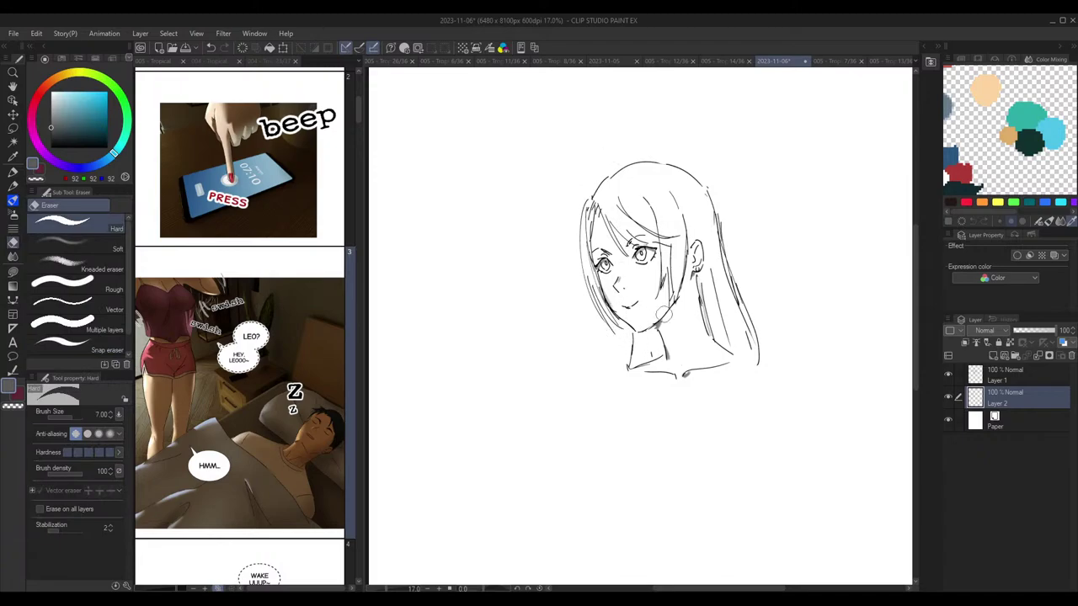
# Step: Soften the grey shading under the jaw, along the neck and at the collarbone with the Blur tool
pyautogui.press('b')
pyautogui.press('j')
pyautogui.moveTo(661, 326)
pyautogui.mouseDown()
pyautogui.moveTo(669, 359)
pyautogui.moveTo(688, 376)
pyautogui.mouseUp()
pyautogui.moveTo(623, 285); pyautogui.dragTo(623, 283)
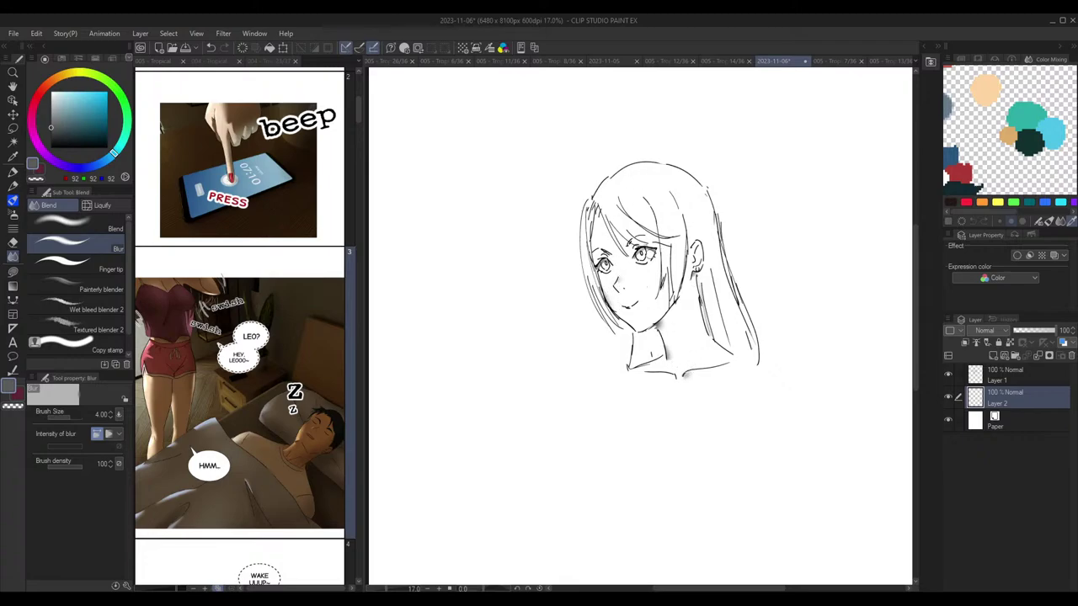
# Step: Return to the paint brush and add grey shading around the eyes and nose
pyautogui.press('p')
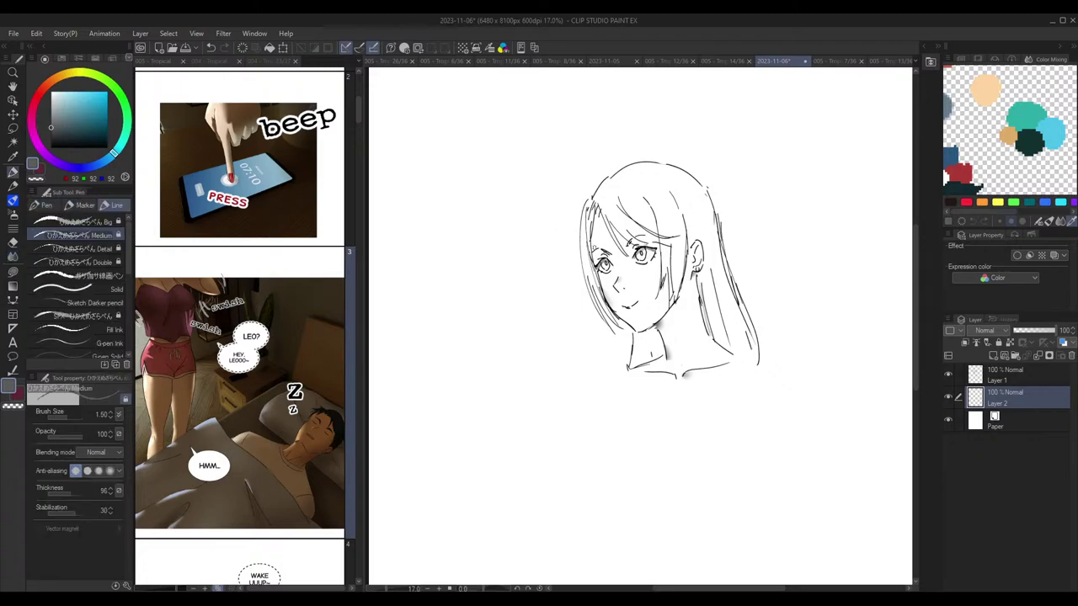
pyautogui.press('b')
pyautogui.press('b')
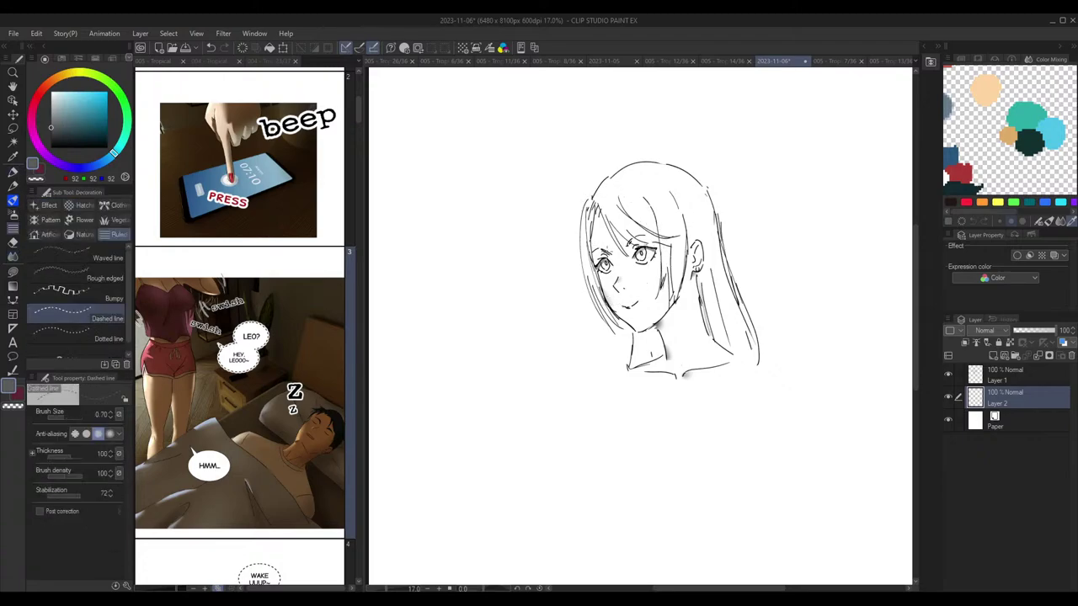
pyautogui.press('b')
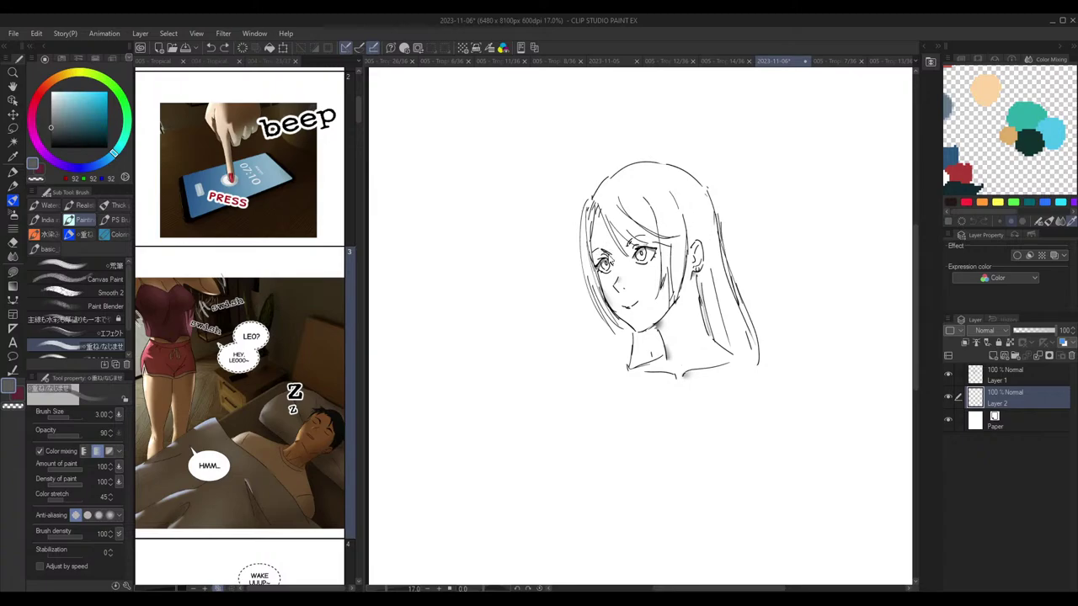
pyautogui.scroll(-5, 674, 221)
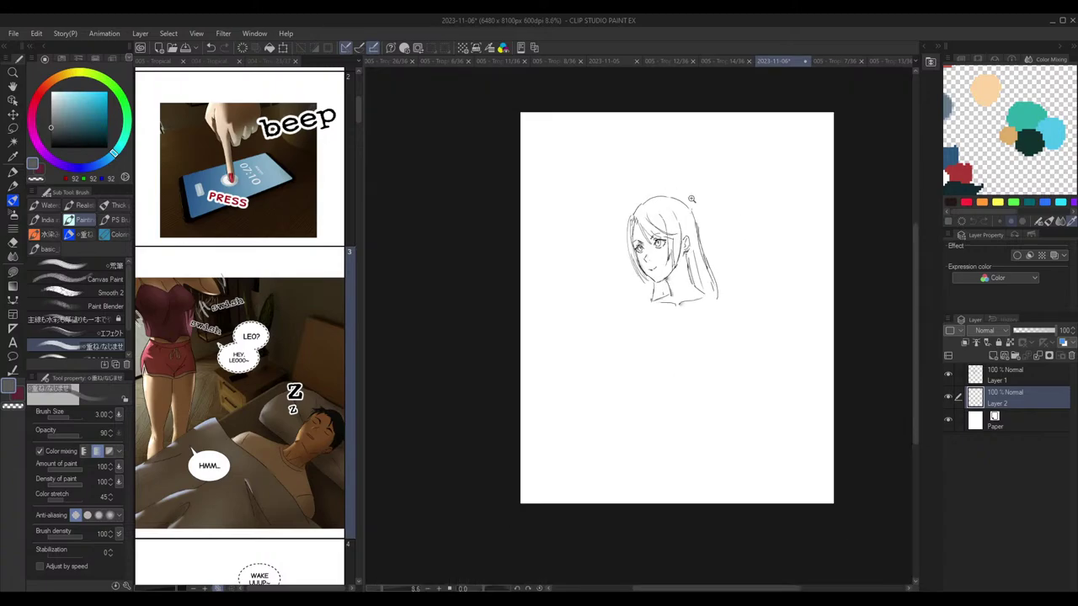
pyautogui.scroll(7, 684, 239)
pyautogui.press('e')
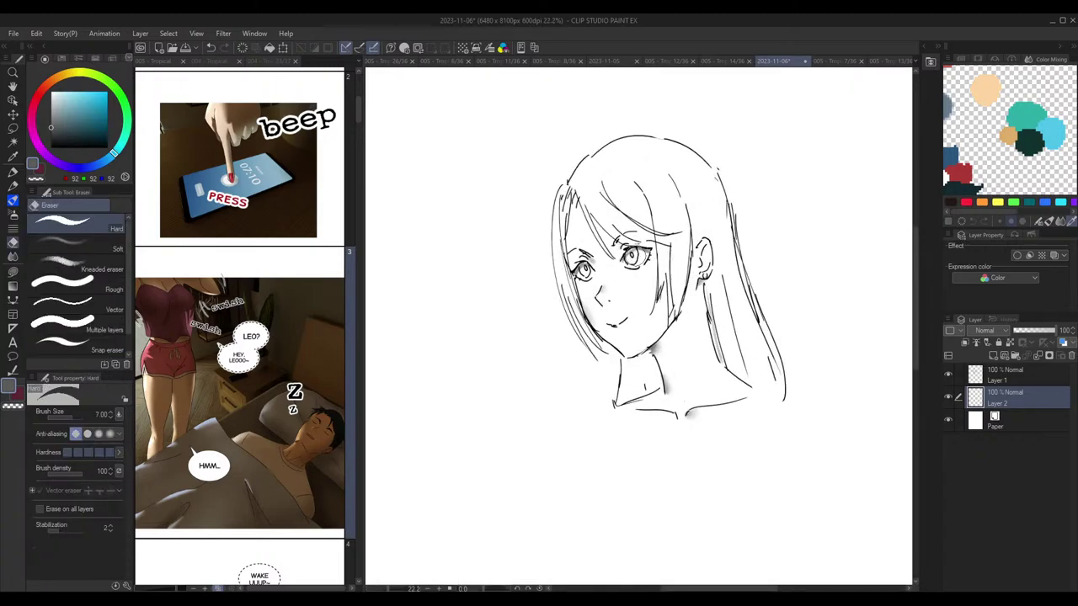
pyautogui.press('b')
# Step: Make Layer 1 active, set the line pen to black and touch up the line work around the eyes
pyautogui.click(1014, 380)
pyautogui.press('p')
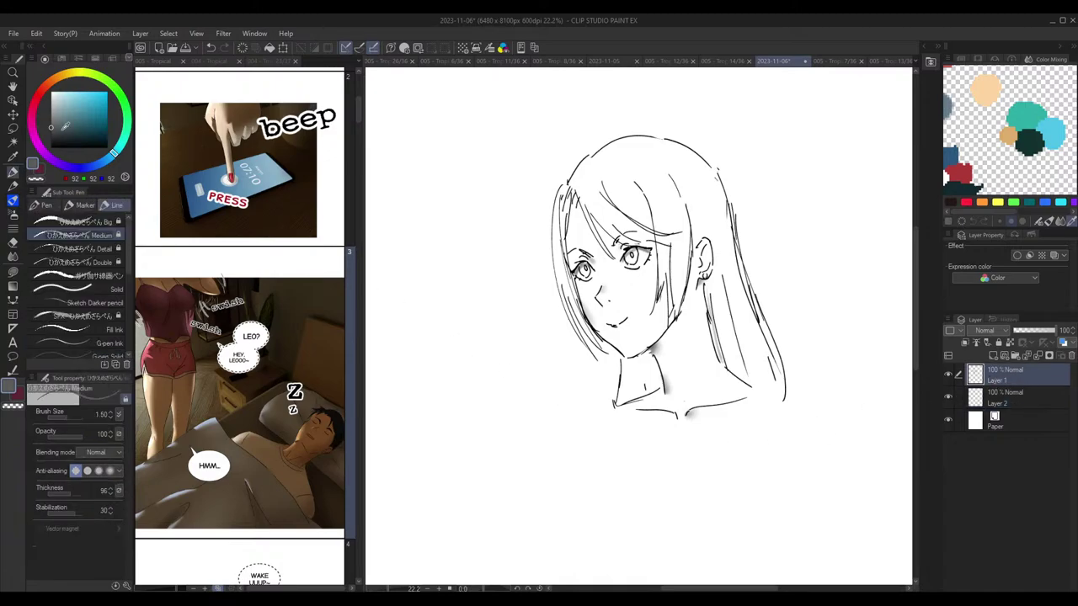
pyautogui.click(52, 147)
pyautogui.scroll(3, 650, 269)
pyautogui.press('e')
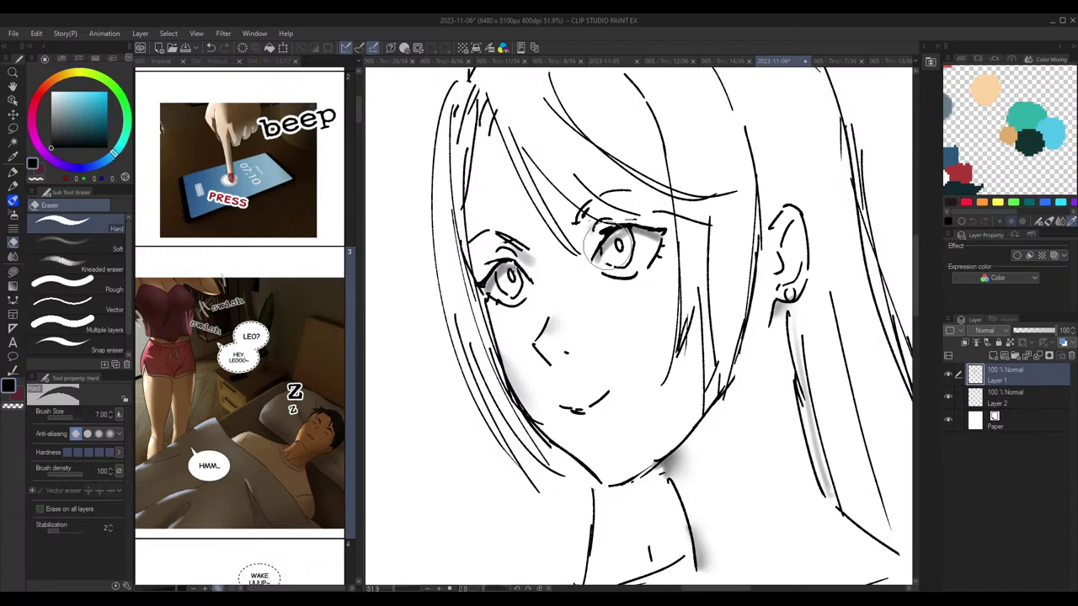
pyautogui.press('p')
pyautogui.scroll(-3, 640, 243)
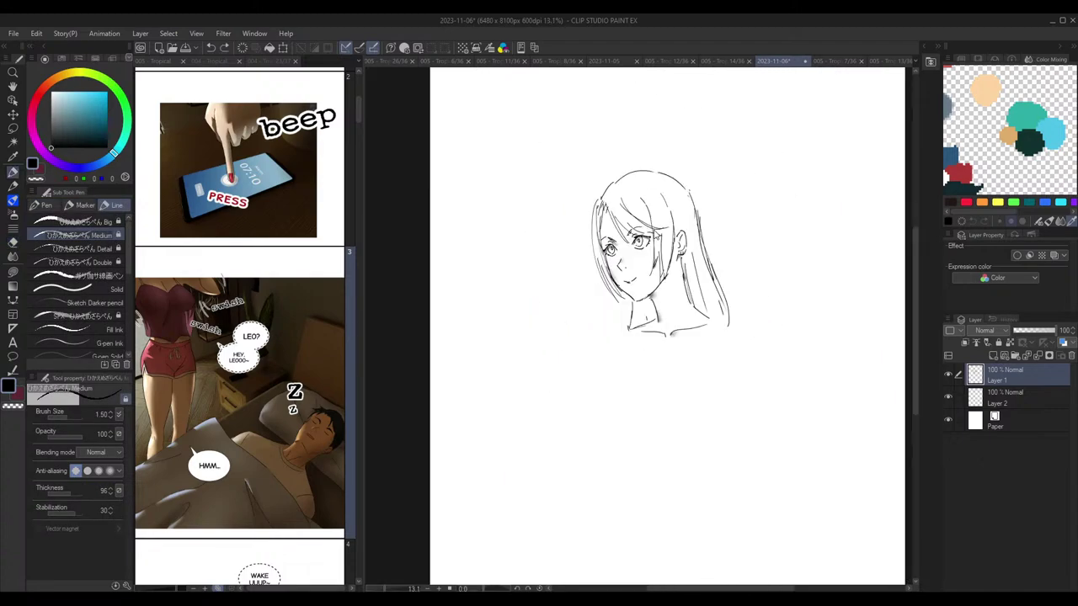
pyautogui.scroll(3, 628, 237)
pyautogui.press('e')
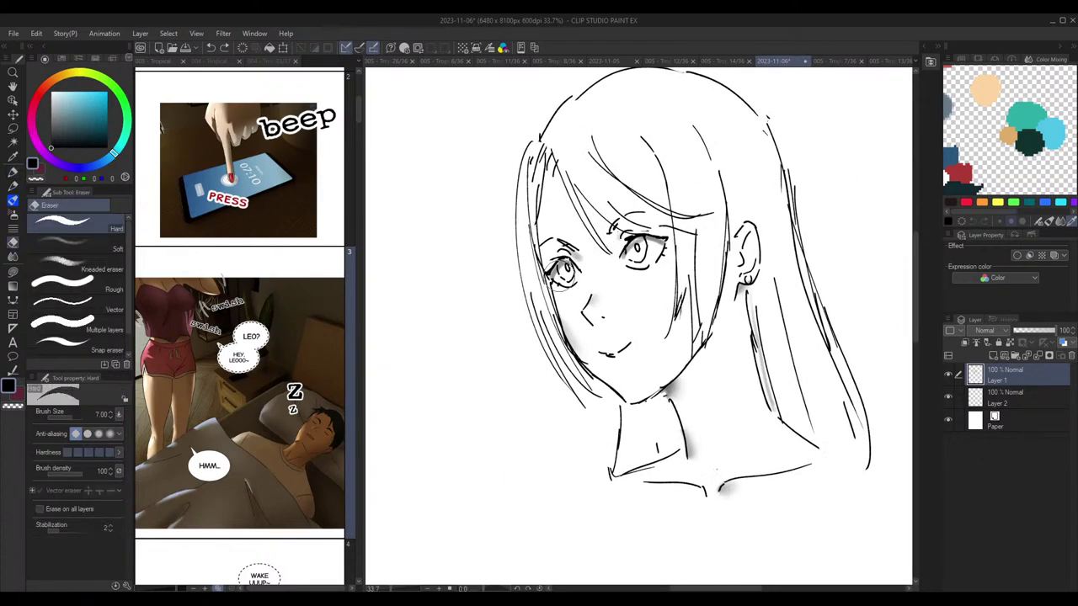
pyautogui.press('p')
pyautogui.scroll(-3, 691, 202)
pyautogui.moveTo(754, 206); pyautogui.dragTo(725, 222)
# Step: Make Layer 2 active and erase the shading beside the neck line with the Hard eraser
pyautogui.click(1005, 403)
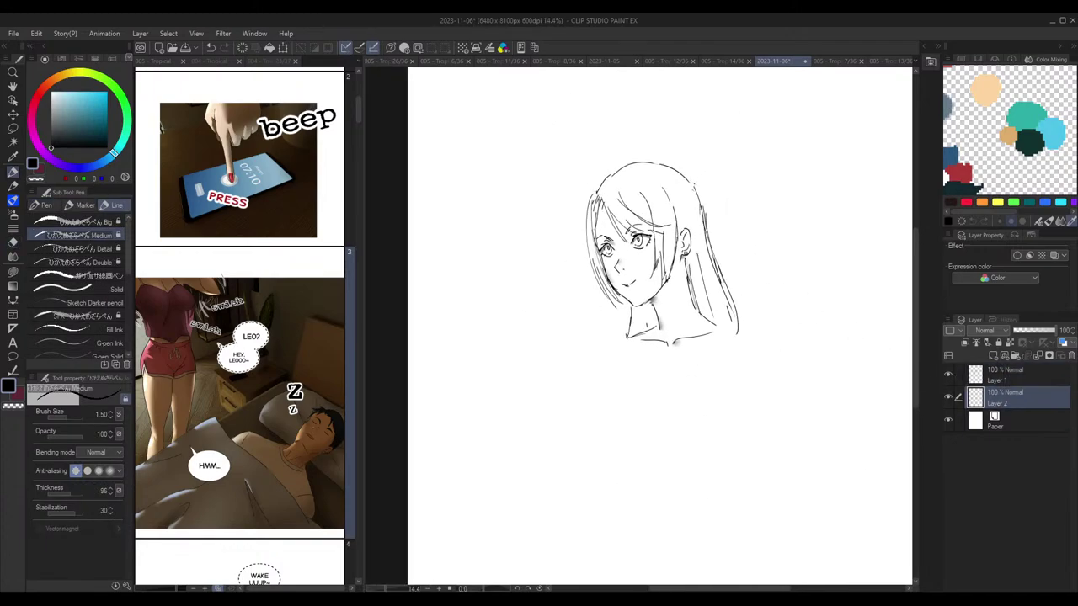
pyautogui.press('e')
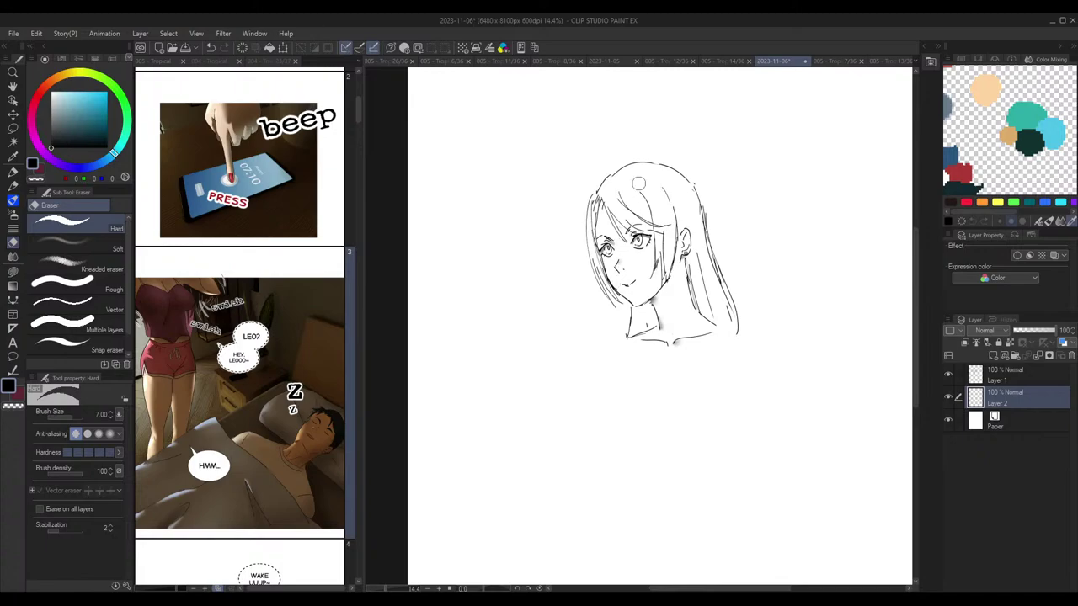
pyautogui.press('p')
pyautogui.press('e')
pyautogui.moveTo(663, 321); pyautogui.dragTo(660, 317)
pyautogui.press('p')
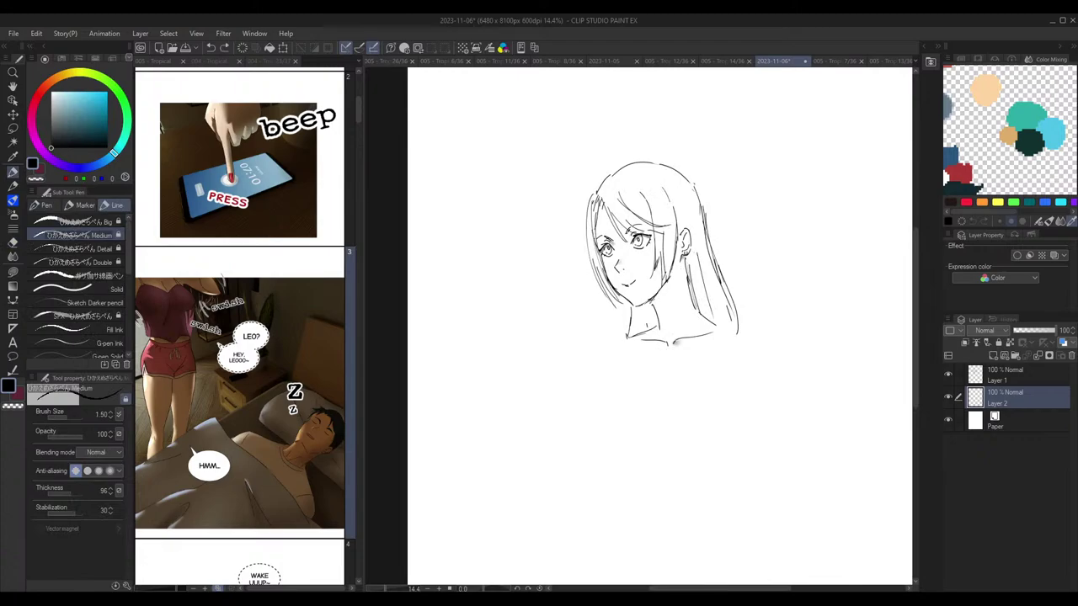
# Step: Check the shaded head sketch at full-canvas view and save the document 2023-11-06
pyautogui.moveTo(718, 276)
pyautogui.mouseDown()
pyautogui.moveTo(715, 253)
pyautogui.moveTo(725, 277)
pyautogui.mouseUp()
pyautogui.scroll(1, 726, 276)
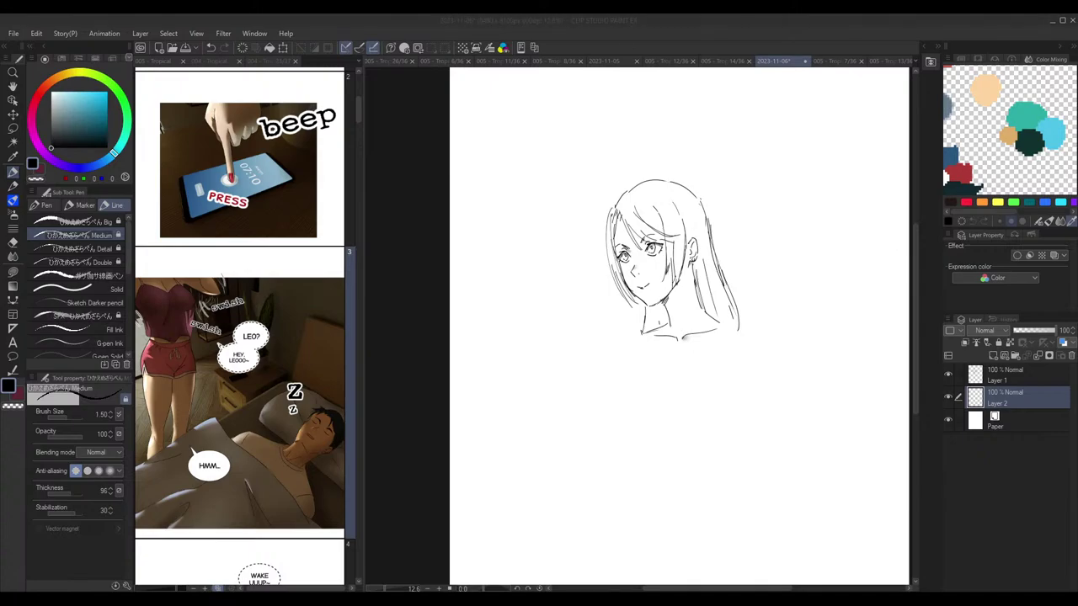
pyautogui.moveTo(768, 249); pyautogui.dragTo(743, 256)
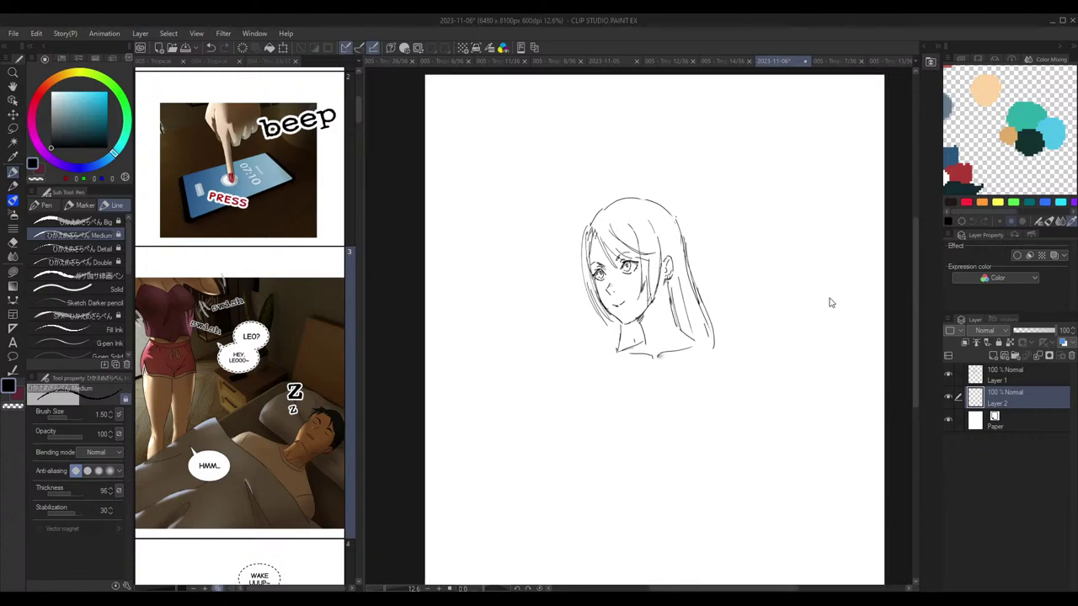
pyautogui.scroll(-2, 749, 250)
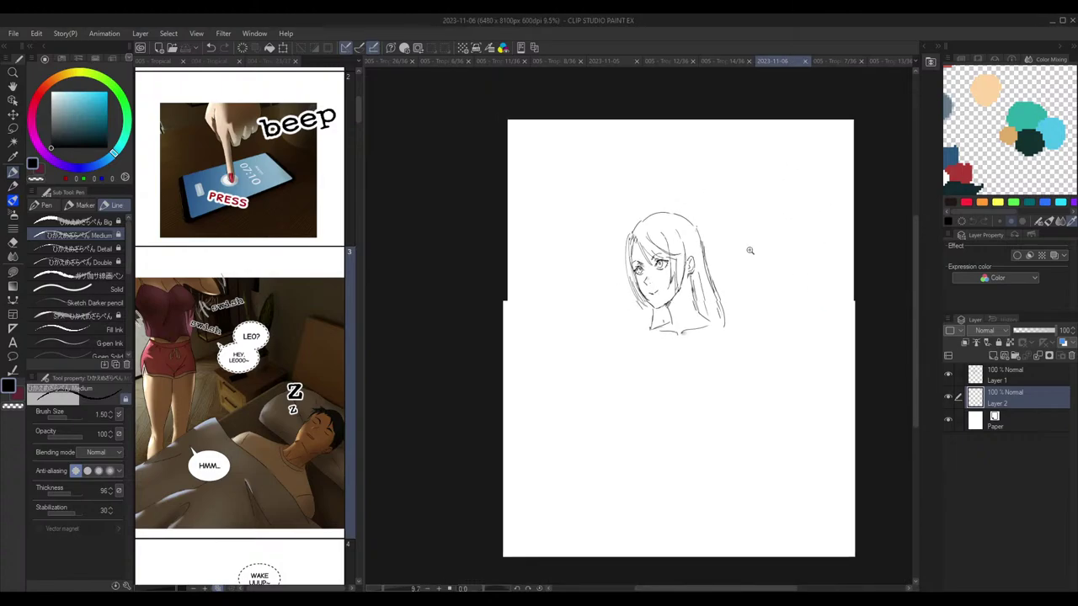
pyautogui.moveTo(771, 264); pyautogui.dragTo(777, 280)
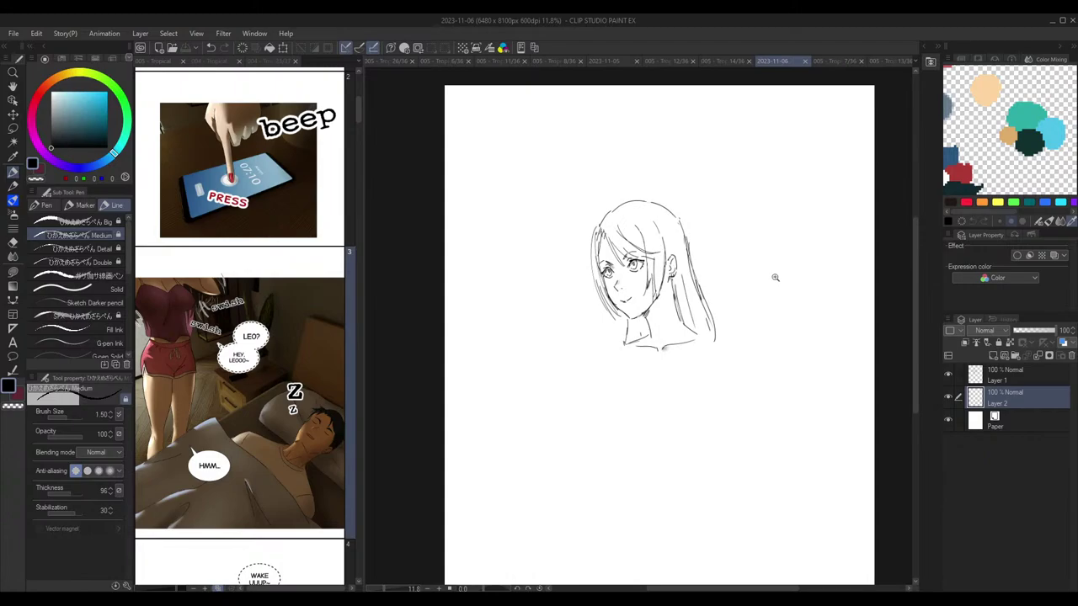
pyautogui.scroll(1, 765, 276)
pyautogui.moveTo(794, 234); pyautogui.dragTo(765, 240)
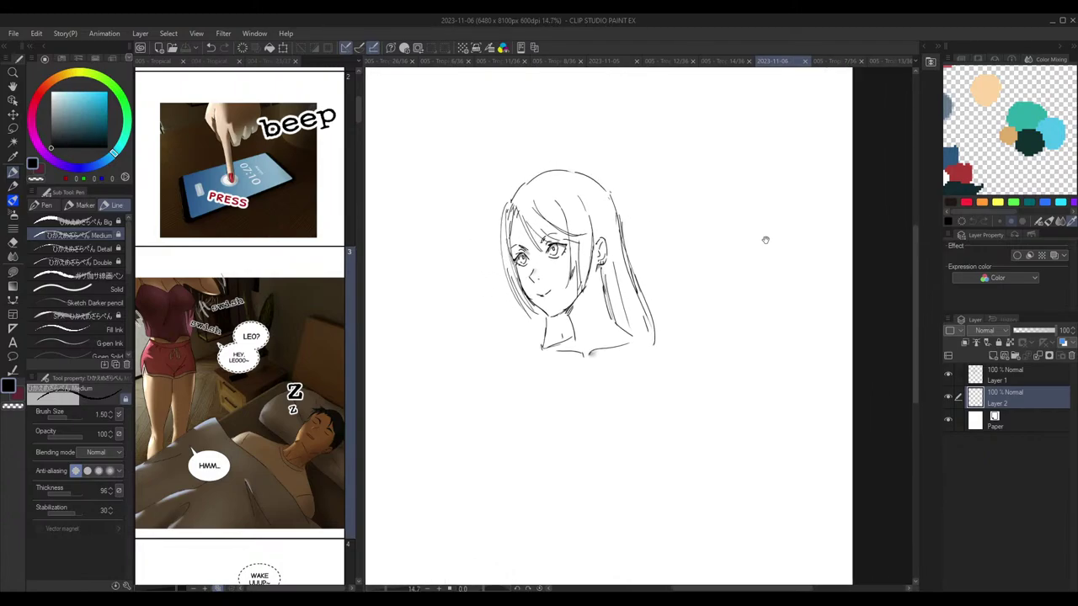
# Step: Browse the 005 - Tropical pages to the page 11 panel of the long-haired woman as a face reference
pyautogui.click(289, 305)
pyautogui.scroll(-10, 287, 303)
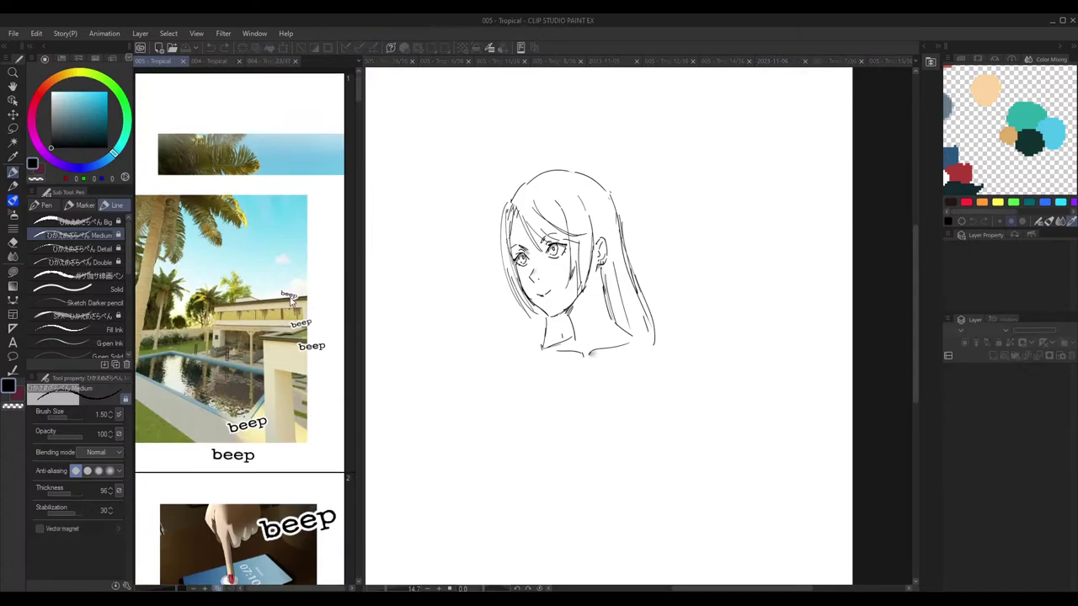
pyautogui.scroll(-10, 284, 320)
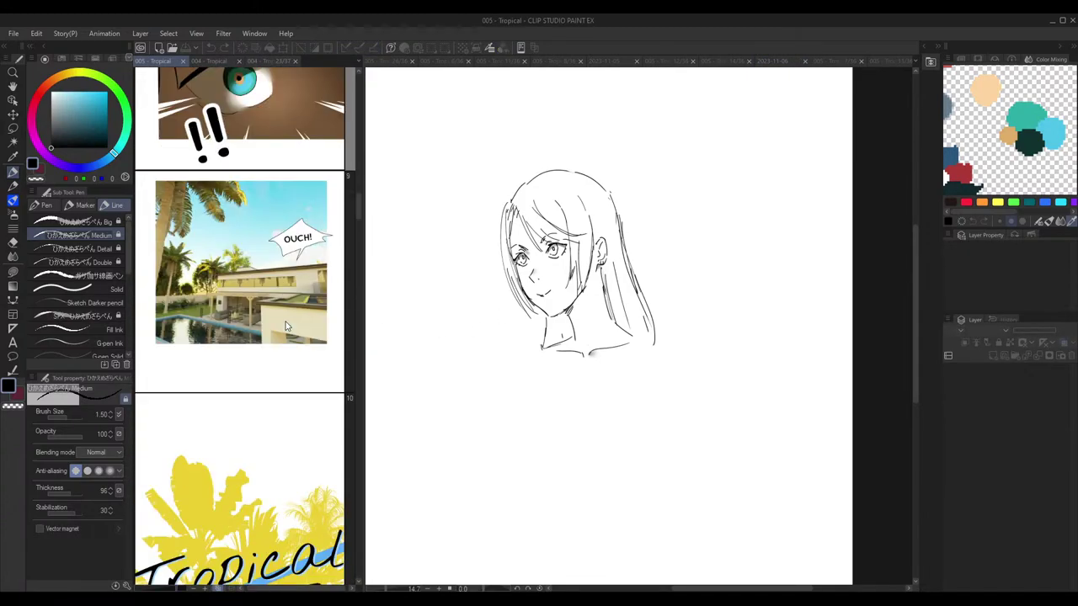
pyautogui.scroll(1, 282, 327)
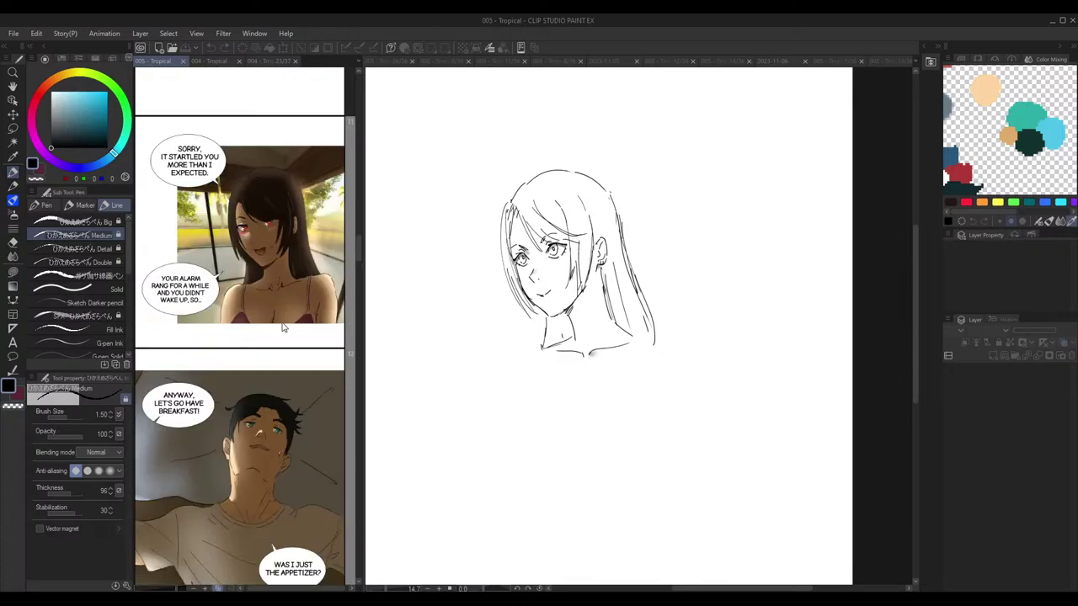
pyautogui.scroll(1, 283, 327)
# Step: Try a transform on both eyes by lassoing them across Layer 1 and Layer 2 of canvas 2023-11-06 and adjusting their placement
pyautogui.click(602, 252)
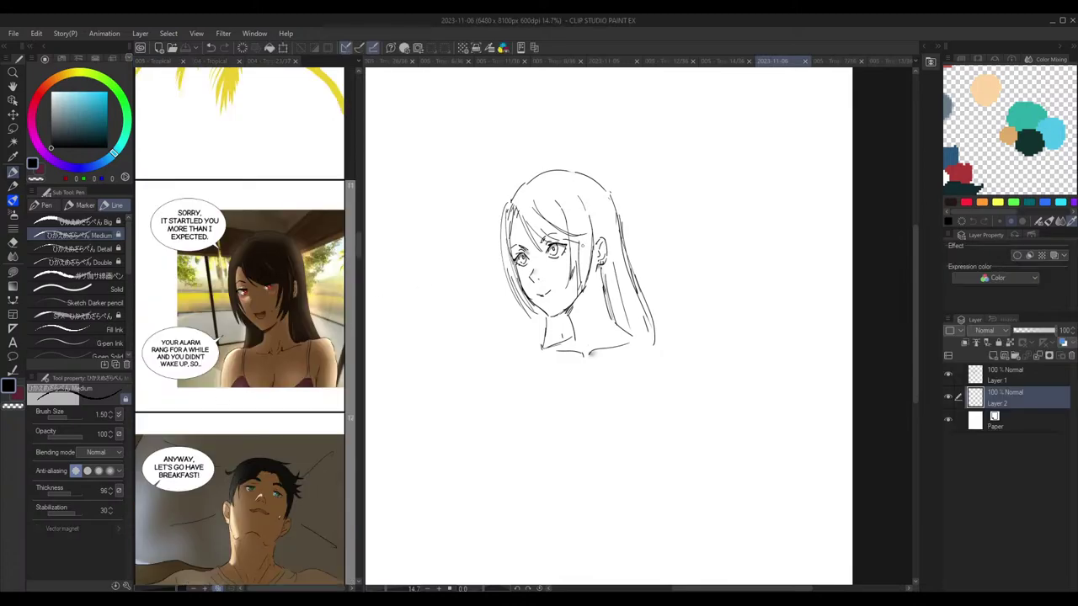
pyautogui.click(13, 128)
pyautogui.scroll(4, 698, 294)
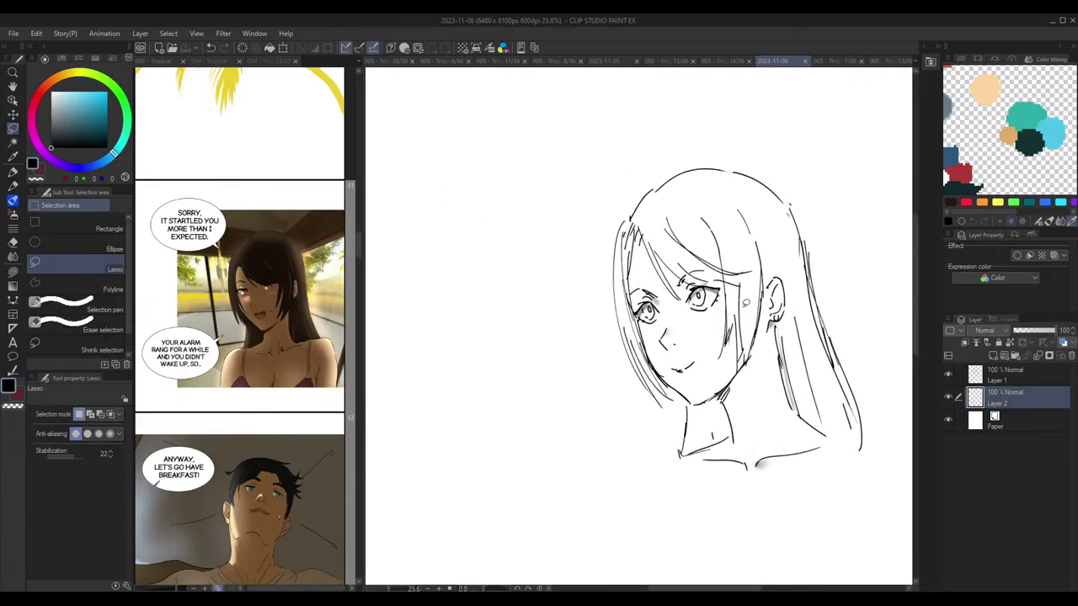
pyautogui.moveTo(698, 294); pyautogui.dragTo(694, 293)
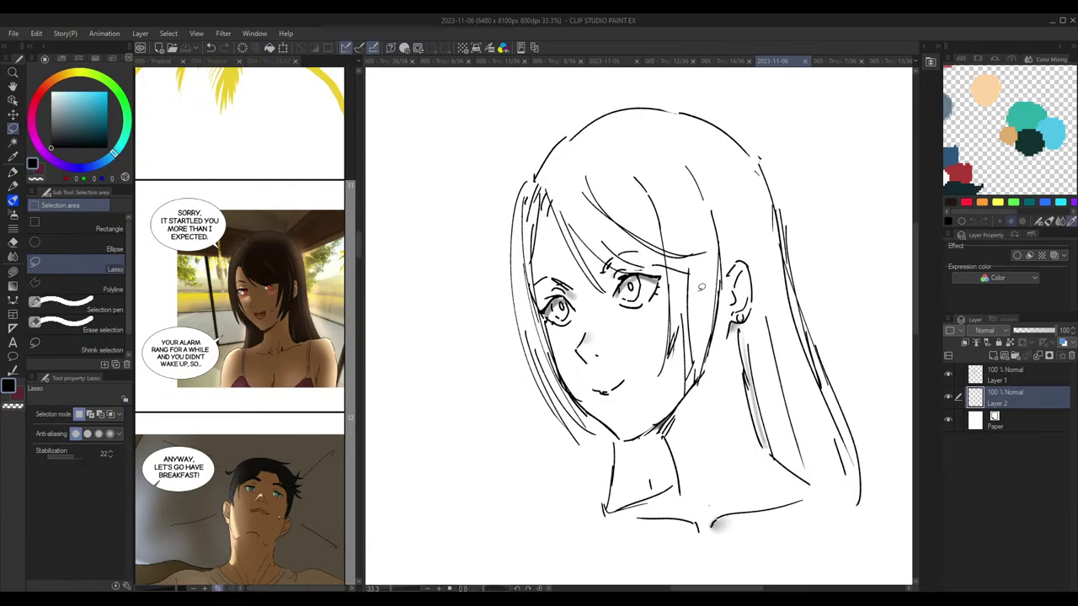
pyautogui.keyDown('ctrl'); pyautogui.click(1014, 375); pyautogui.keyUp('ctrl')
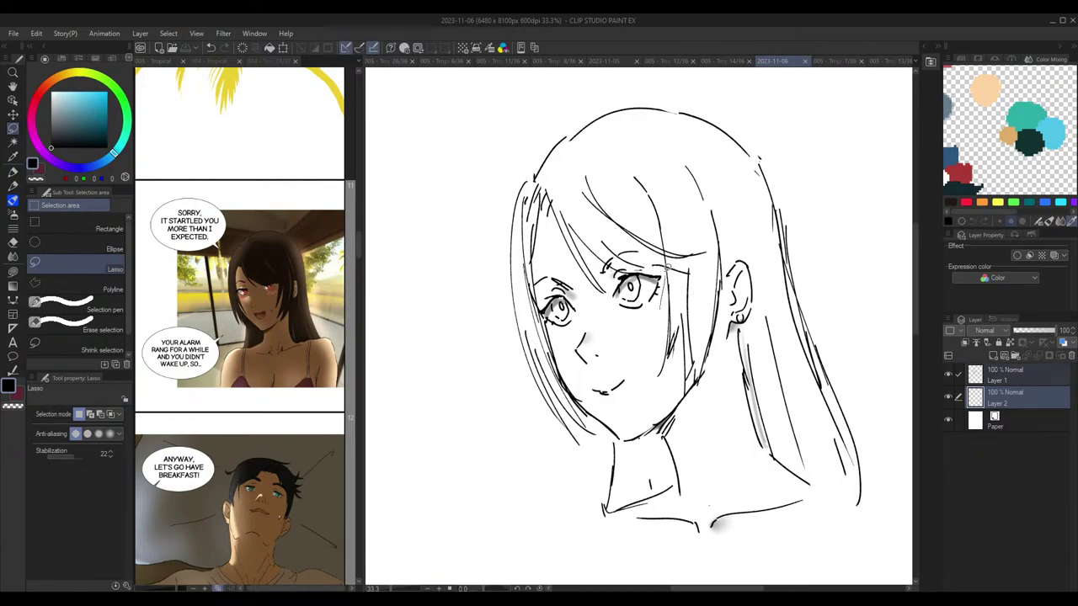
pyautogui.moveTo(606, 269); pyautogui.dragTo(623, 313)
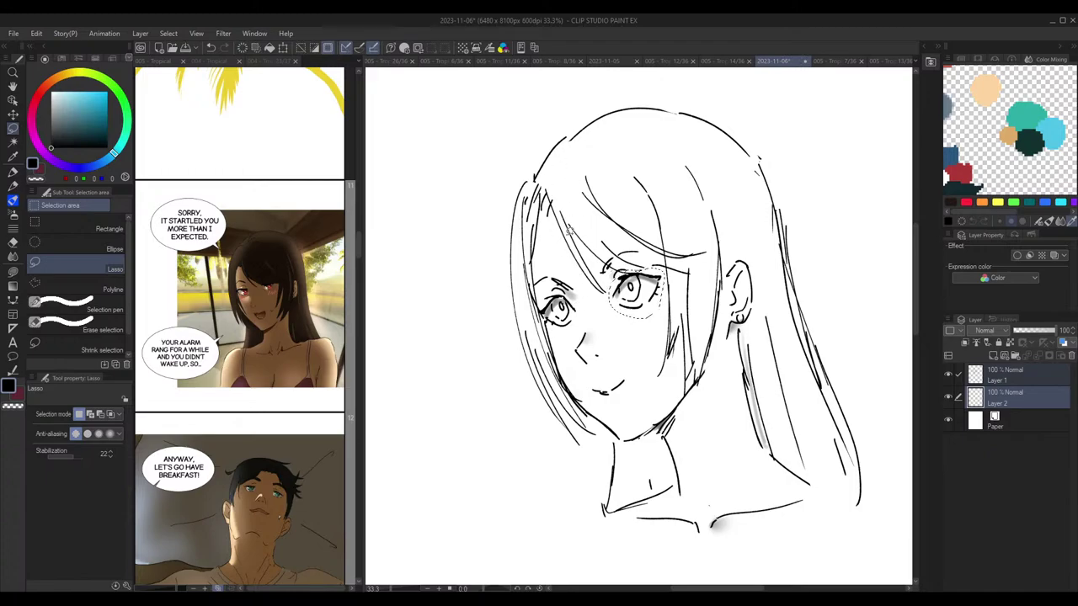
pyautogui.moveTo(573, 289)
pyautogui.mouseDown()
pyautogui.moveTo(547, 286)
pyautogui.moveTo(543, 308)
pyautogui.moveTo(556, 323)
pyautogui.moveTo(579, 305)
pyautogui.mouseUp()
pyautogui.scroll(-3, 688, 269)
pyautogui.hotkey('ctrl', 't')
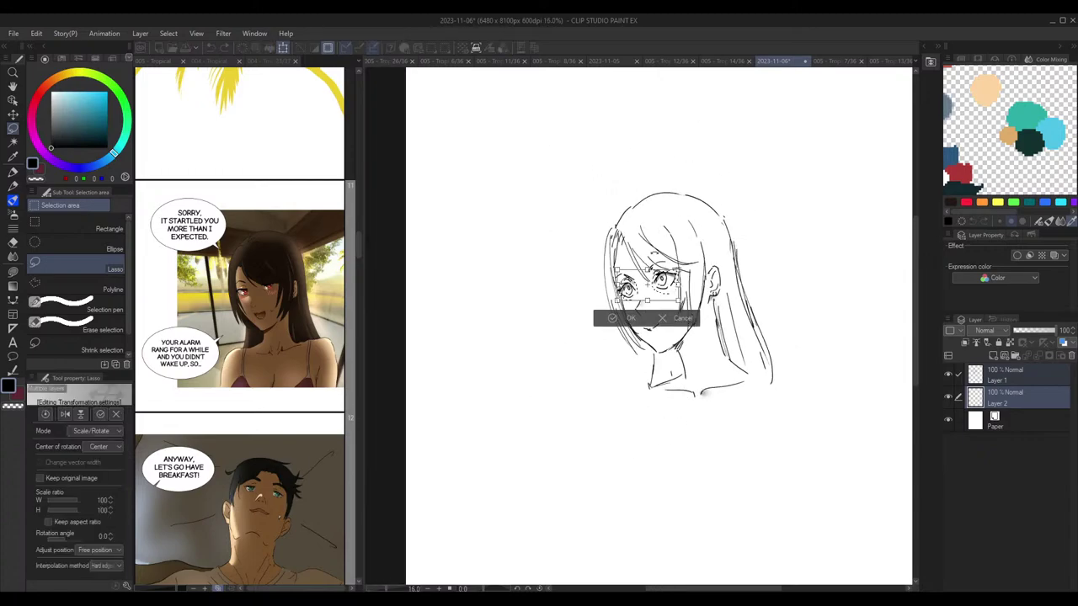
pyautogui.moveTo(643, 287)
pyautogui.mouseDown()
pyautogui.moveTo(676, 299)
pyautogui.moveTo(648, 288)
pyautogui.mouseUp()
pyautogui.click(642, 317)
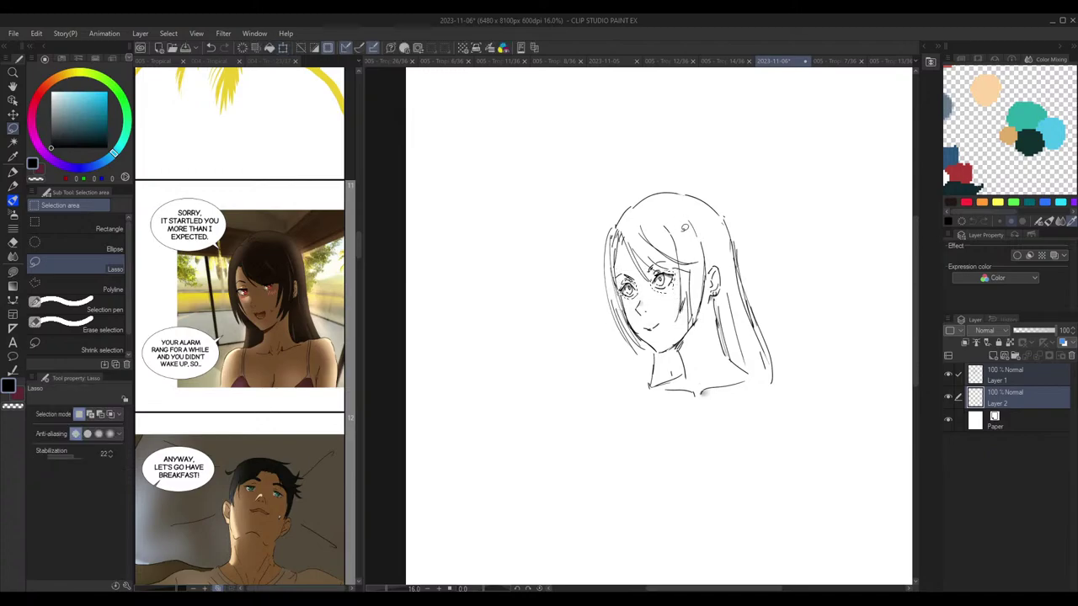
# Step: Compare the adjusted eyes at smaller scale, undo the eye transform and clear the selection
pyautogui.scroll(-2, 688, 193)
pyautogui.scroll(2, 712, 283)
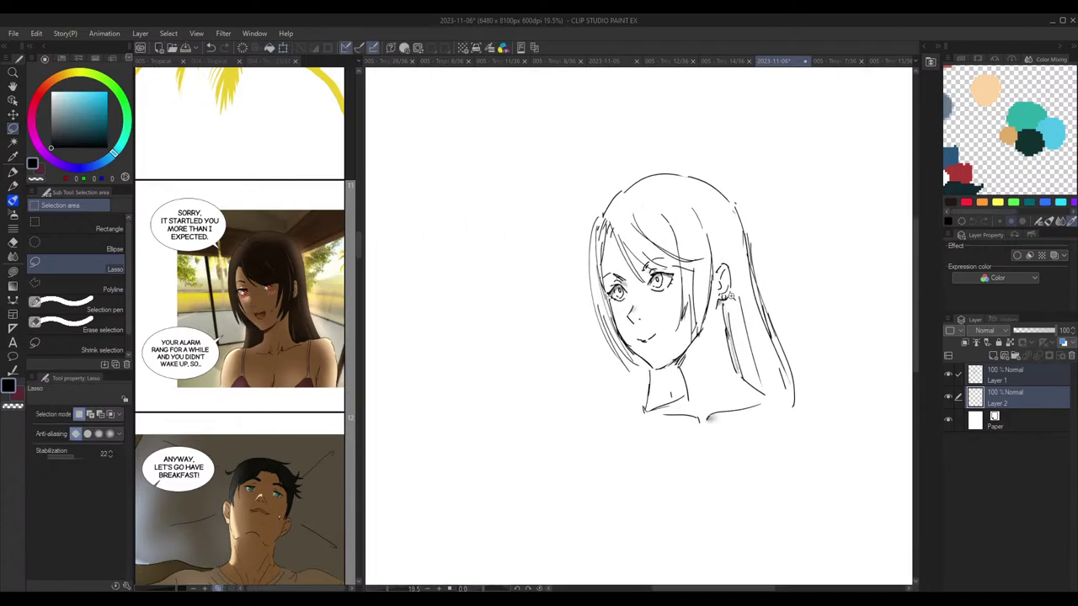
pyautogui.scroll(-1, 756, 305)
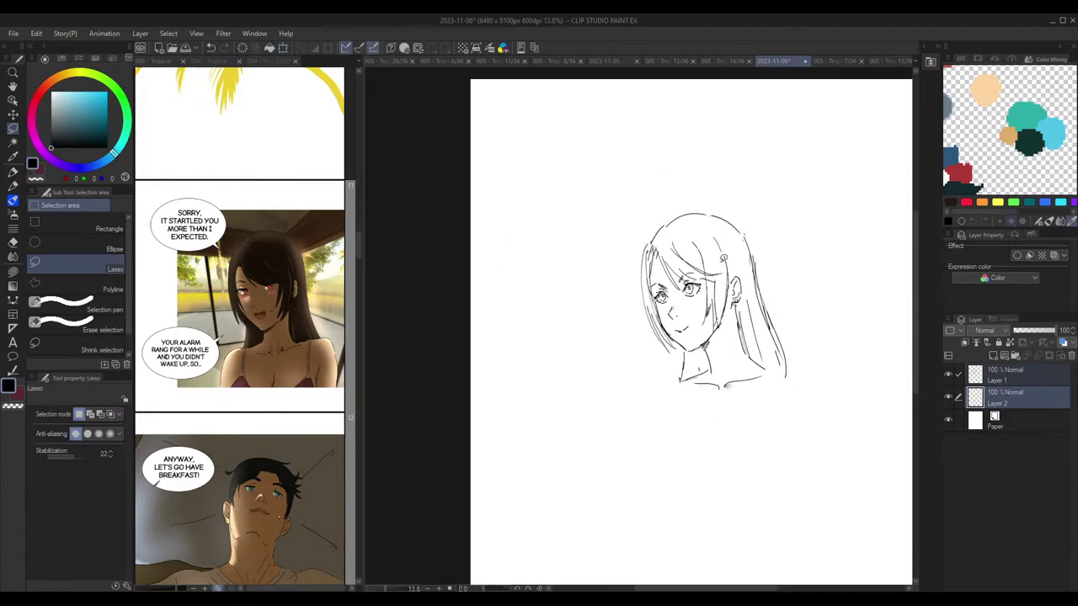
pyautogui.scroll(-1, 722, 261)
pyautogui.hotkey('ctrl', 'z')
pyautogui.hotkey('ctrl', 'z')
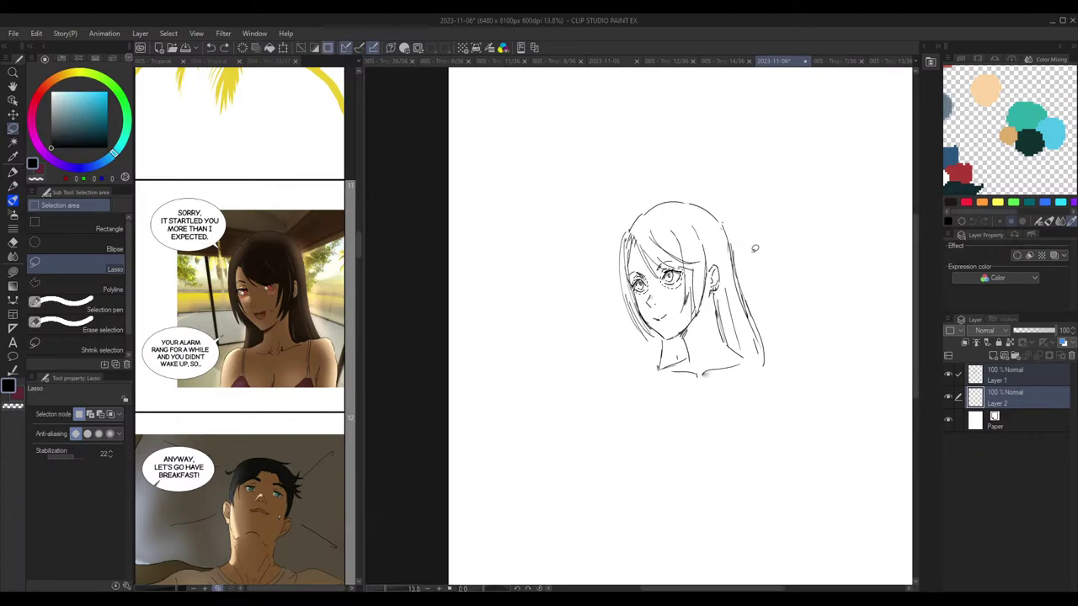
pyautogui.hotkey('ctrl', 'd')
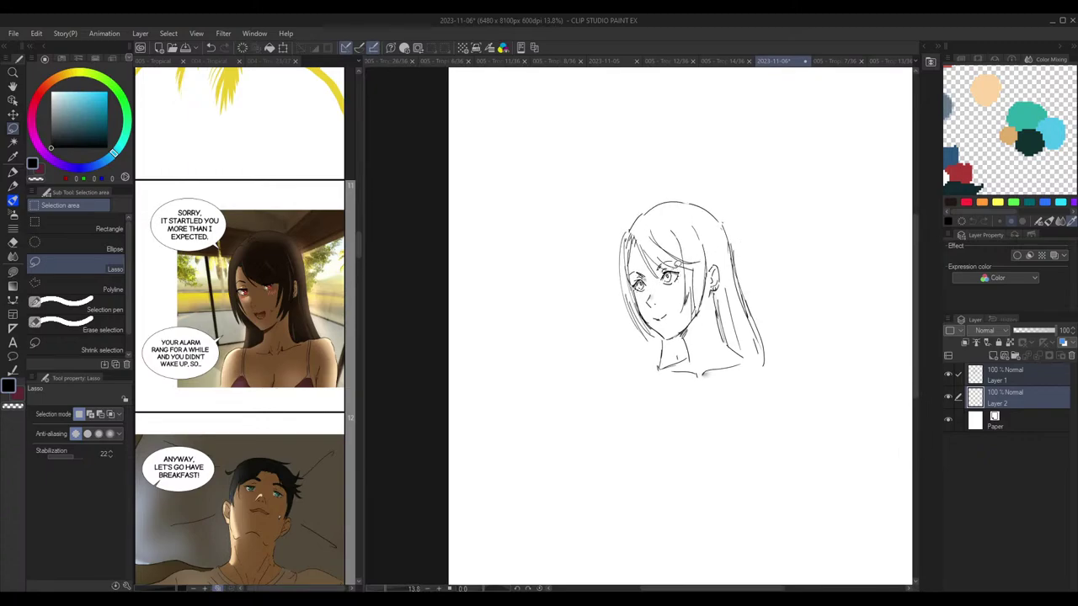
# Step: Check the eye placement and face proportions at several view sizes, including with the canvas mirrored
pyautogui.scroll(-1, 716, 268)
pyautogui.press('h')
pyautogui.press('h')
pyautogui.scroll(-1, 735, 301)
pyautogui.moveTo(736, 300); pyautogui.dragTo(717, 293)
pyautogui.scroll(1, 704, 294)
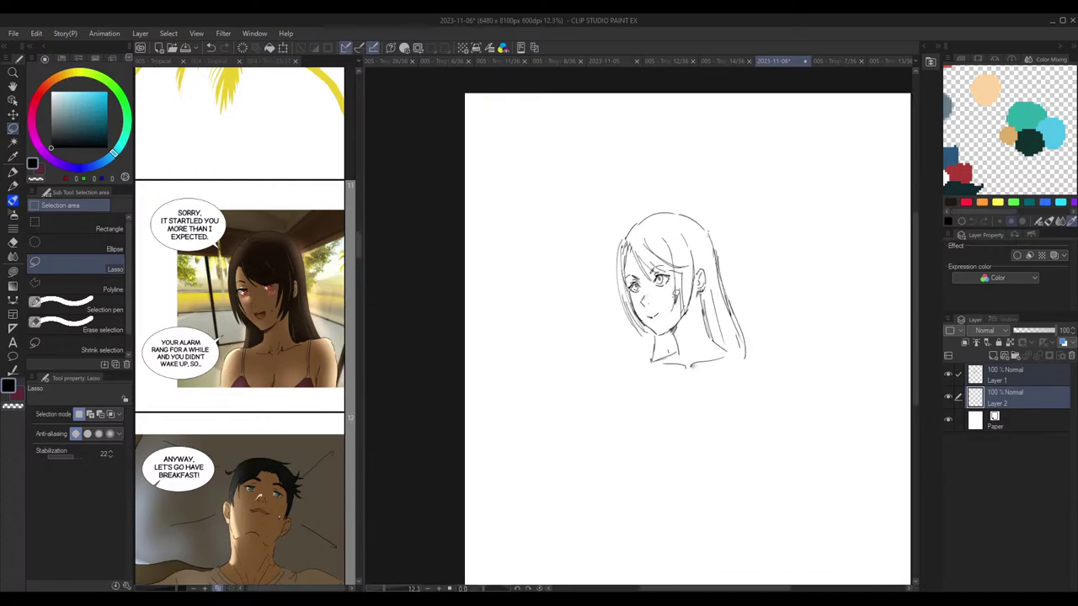
pyautogui.scroll(2, 671, 293)
pyautogui.hotkey('ctrl', 'z')
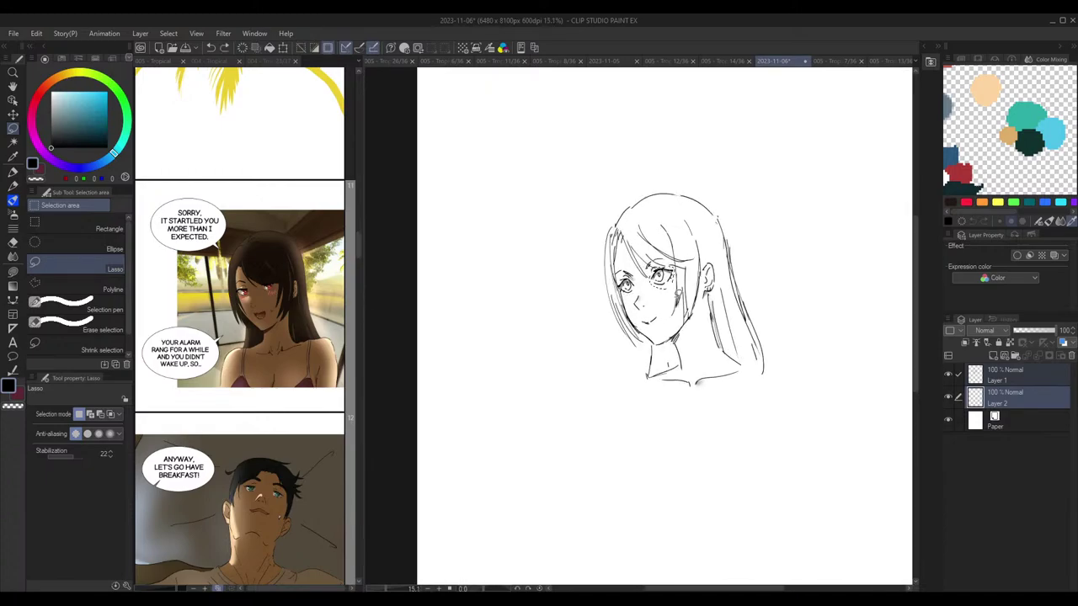
pyautogui.scroll(2, 677, 293)
pyautogui.hotkey('ctrl', 'd')
pyautogui.scroll(1, 668, 293)
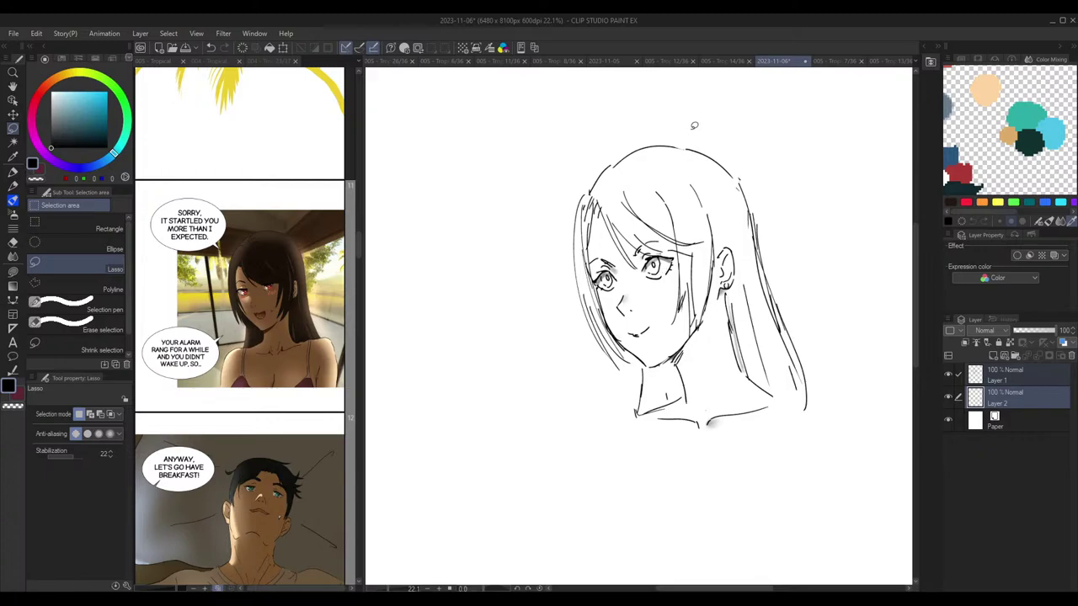
# Step: Compare the face before and after the eye adjustment by undoing and redoing the recent changes
pyautogui.hotkey('ctrl', 'z')
pyautogui.hotkey('ctrl', 'd')
pyautogui.hotkey('ctrl', 'y')
pyautogui.hotkey('ctrl', 'y')
pyautogui.hotkey('ctrl', 'y')
pyautogui.hotkey('ctrl', 'z')
# Step: Lasso both eyes on the two selected layers, scale them uniformly to 94% and deselect them
pyautogui.moveTo(618, 266)
pyautogui.mouseDown()
pyautogui.moveTo(599, 259)
pyautogui.moveTo(598, 288)
pyautogui.moveTo(621, 269)
pyautogui.moveTo(612, 273)
pyautogui.mouseUp()
pyautogui.hotkey('ctrl', 't')
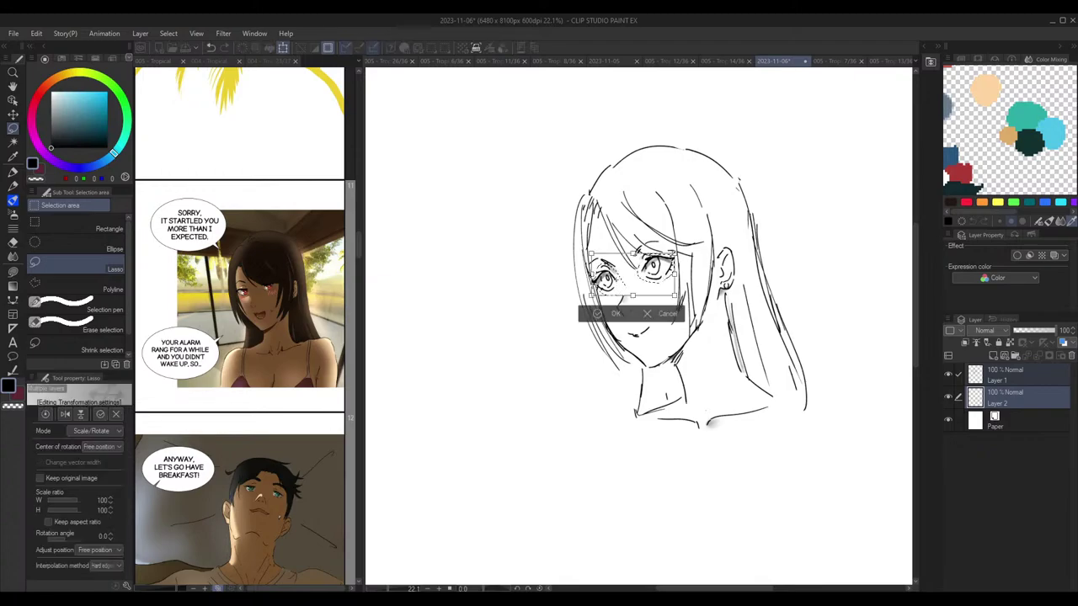
pyautogui.moveTo(674, 253); pyautogui.dragTo(672, 256)
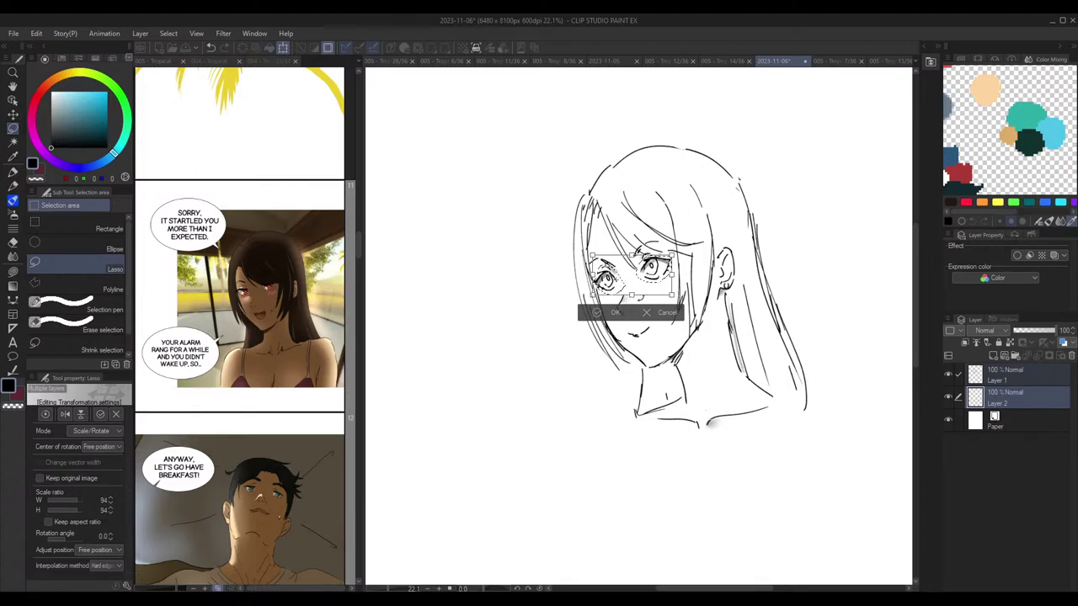
pyautogui.press('Return')
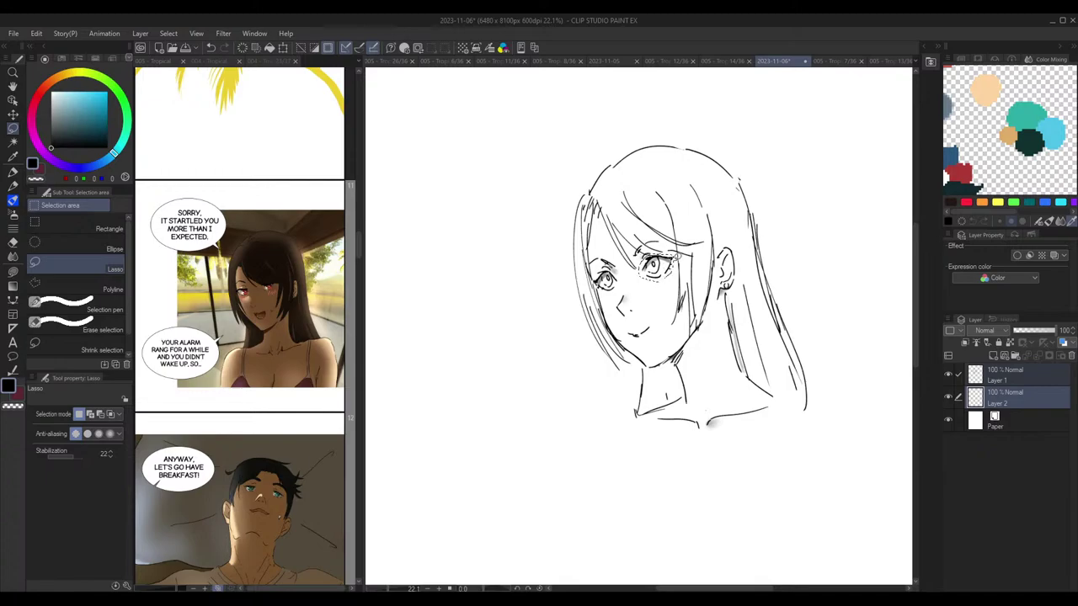
pyautogui.hotkey('ctrl', 'd')
# Step: Mirror the canvas, make Layer 1 active and try a line-pen stroke along the face contour below the far eye
pyautogui.moveTo(716, 268); pyautogui.dragTo(676, 180)
pyautogui.press('h')
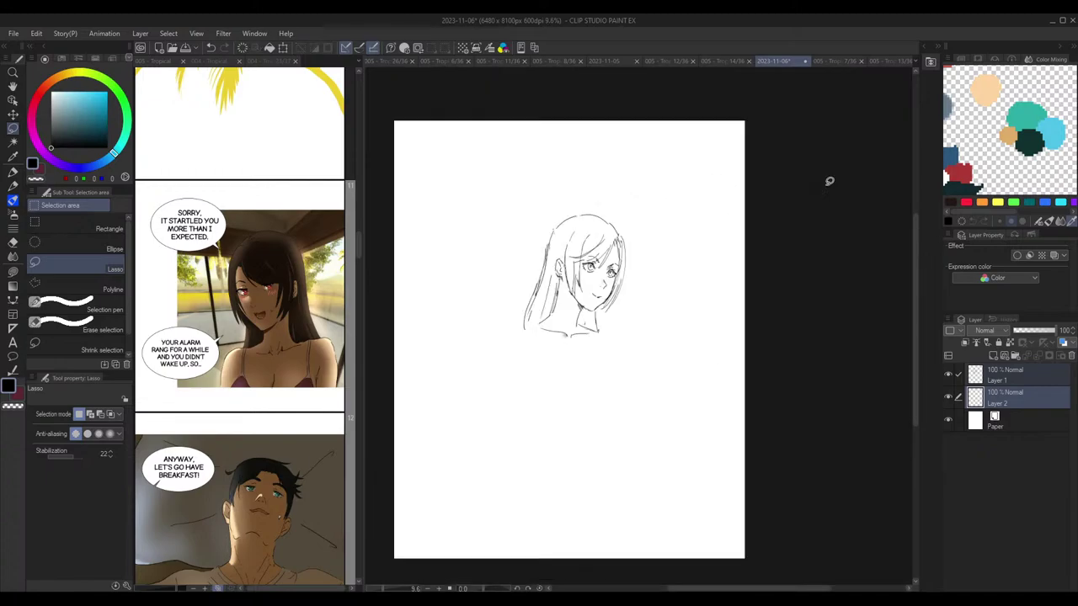
pyautogui.hscroll(-2, 760, 270)
pyautogui.scroll(3, 758, 289)
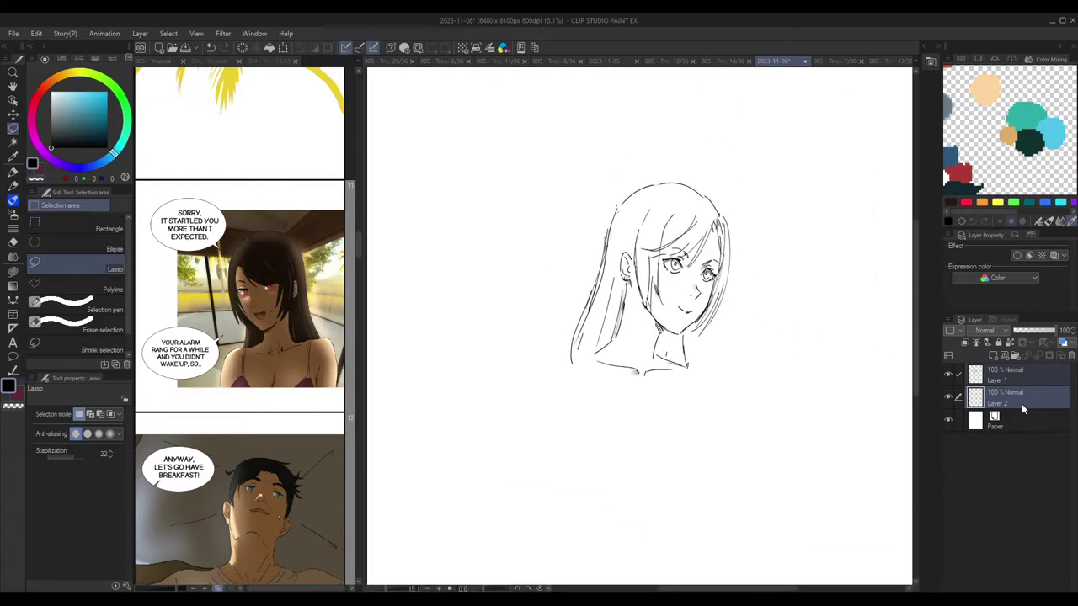
pyautogui.press('p')
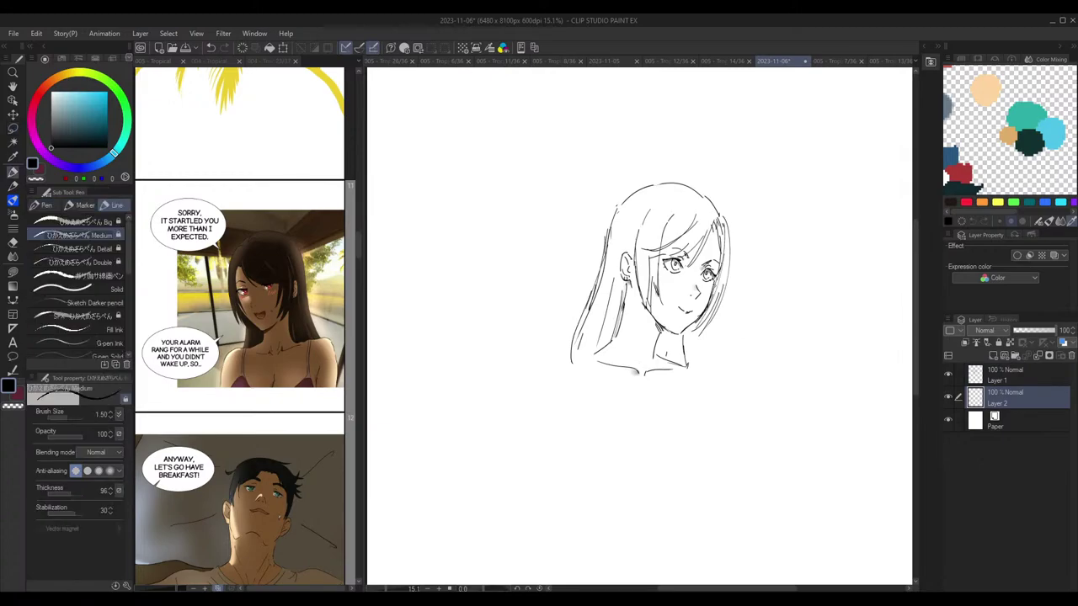
pyautogui.moveTo(715, 281); pyautogui.dragTo(710, 291)
pyautogui.click(1001, 380)
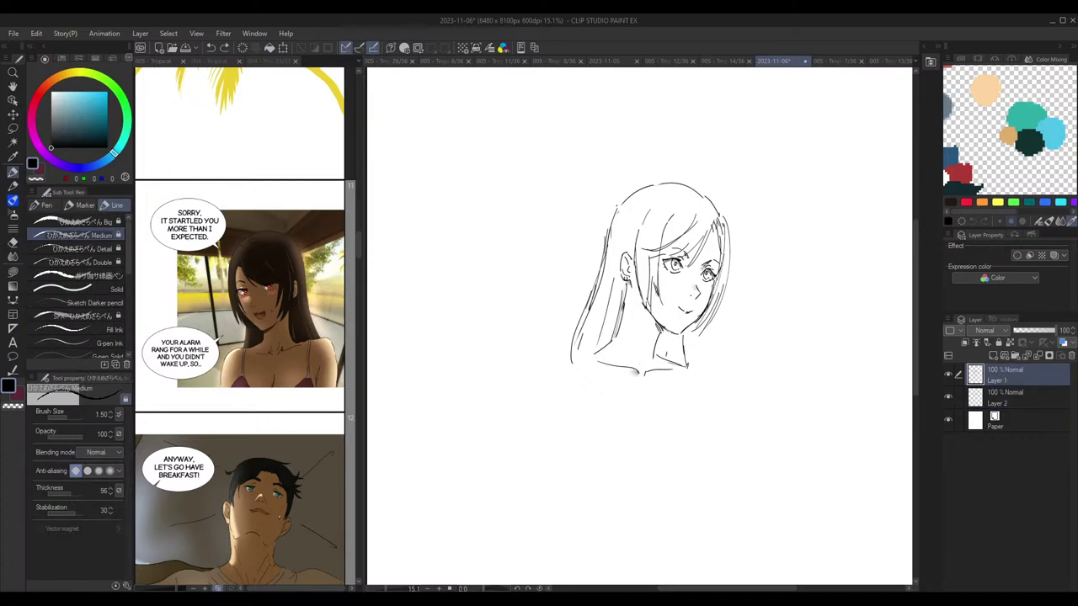
pyautogui.press('h')
pyautogui.press('h')
pyautogui.hotkey('ctrl', 'z')
# Step: Clean up the hair beside the far cheek with the Hard eraser and redraw its outer strand with the Medium line pen
pyautogui.press('e')
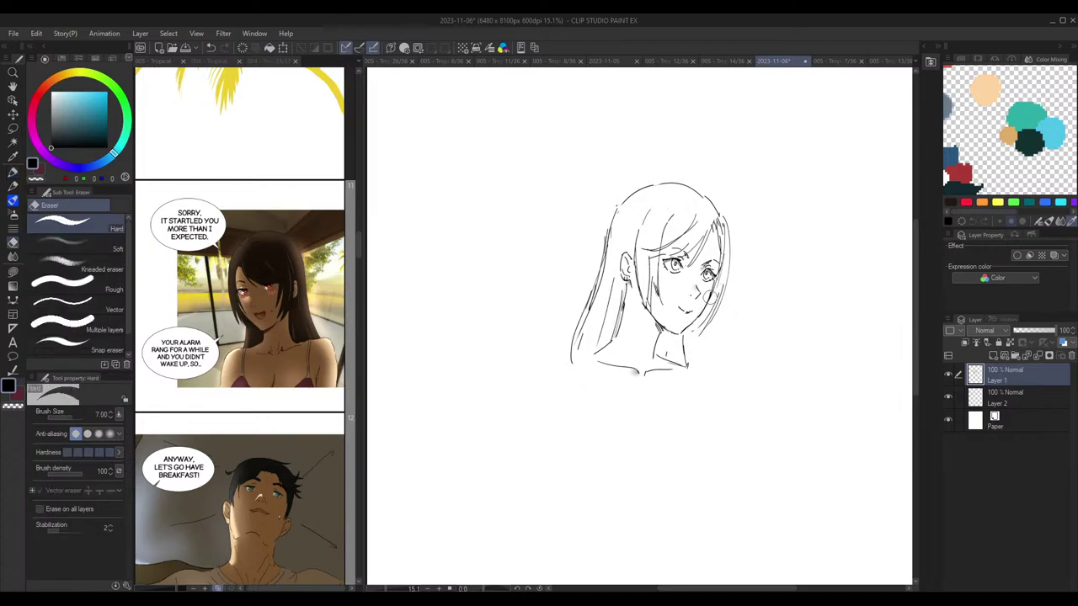
pyautogui.press('p')
pyautogui.moveTo(719, 286)
pyautogui.mouseDown()
pyautogui.moveTo(702, 330)
pyautogui.moveTo(707, 311)
pyautogui.mouseUp()
pyautogui.press('h')
pyautogui.press('h')
pyautogui.press('e')
pyautogui.press('p')
pyautogui.moveTo(727, 254); pyautogui.dragTo(716, 326)
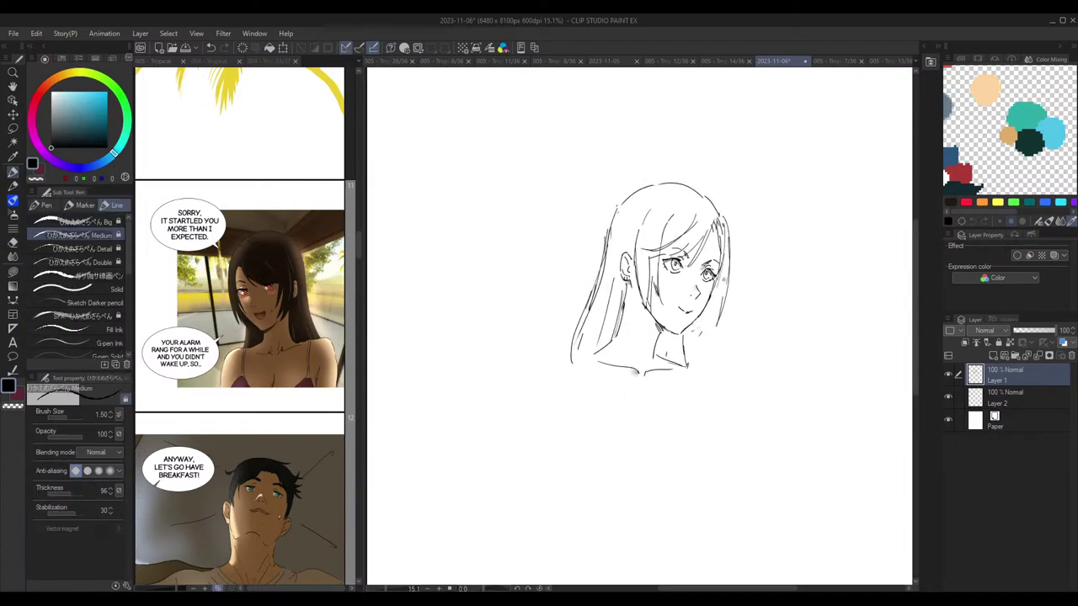
# Step: Try an inner hair strand beside the far cheek, undo the last strokes and touch up the strand ends
pyautogui.moveTo(724, 279); pyautogui.dragTo(700, 324)
pyautogui.hotkey('ctrl', 'z')
pyautogui.hotkey('ctrl', 'z')
pyautogui.press('e')
pyautogui.press('p')
# Step: Flip the canvas back and add a short neck line above the collarbone notch
pyautogui.press('h')
pyautogui.moveTo(645, 355); pyautogui.dragTo(643, 364)
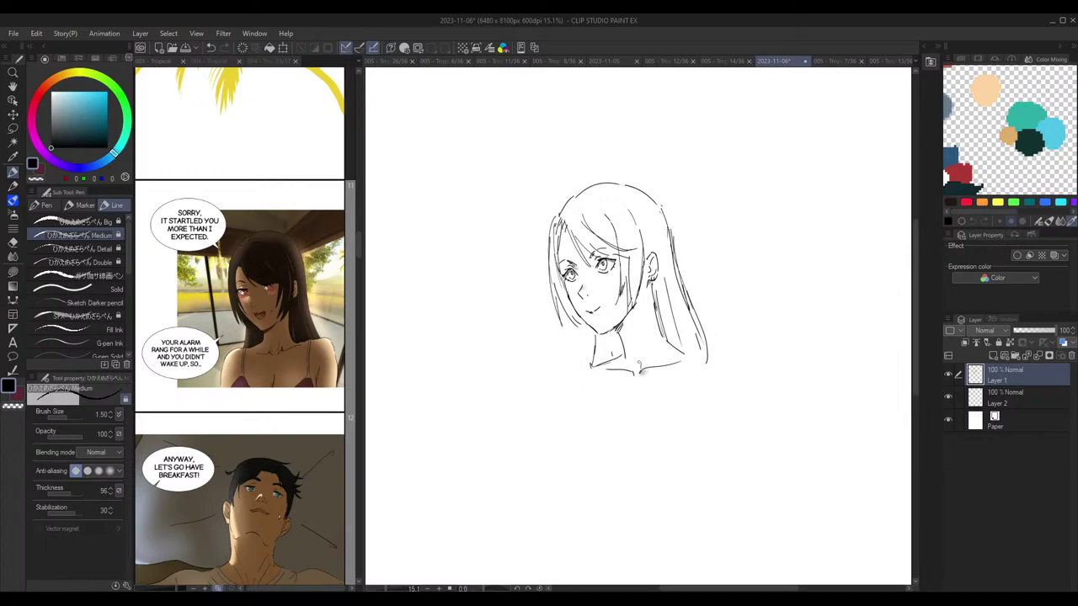
pyautogui.scroll(-2, 733, 241)
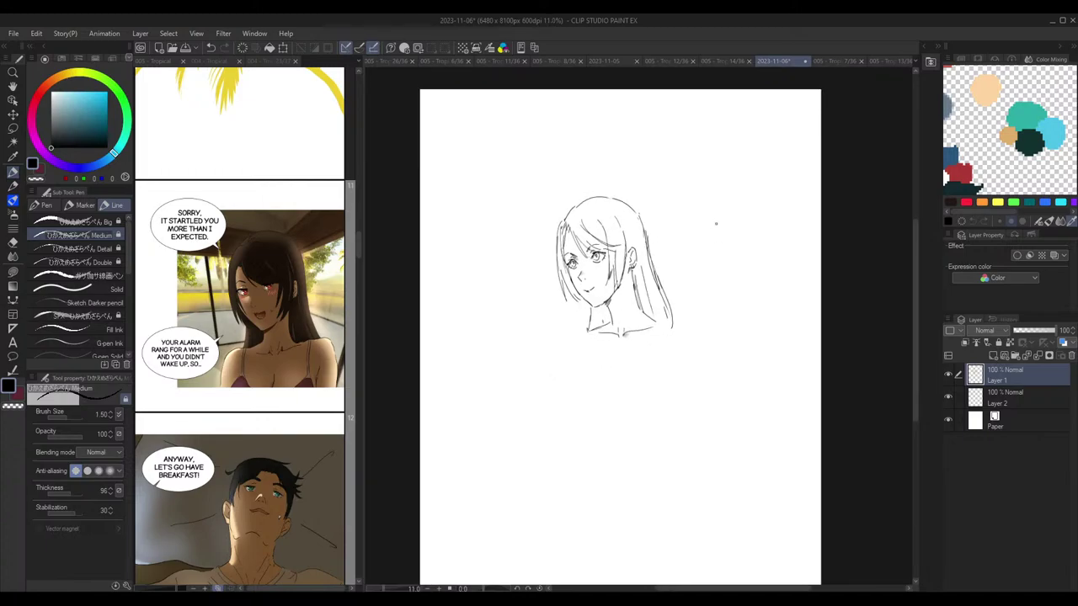
pyautogui.scroll(2, 699, 240)
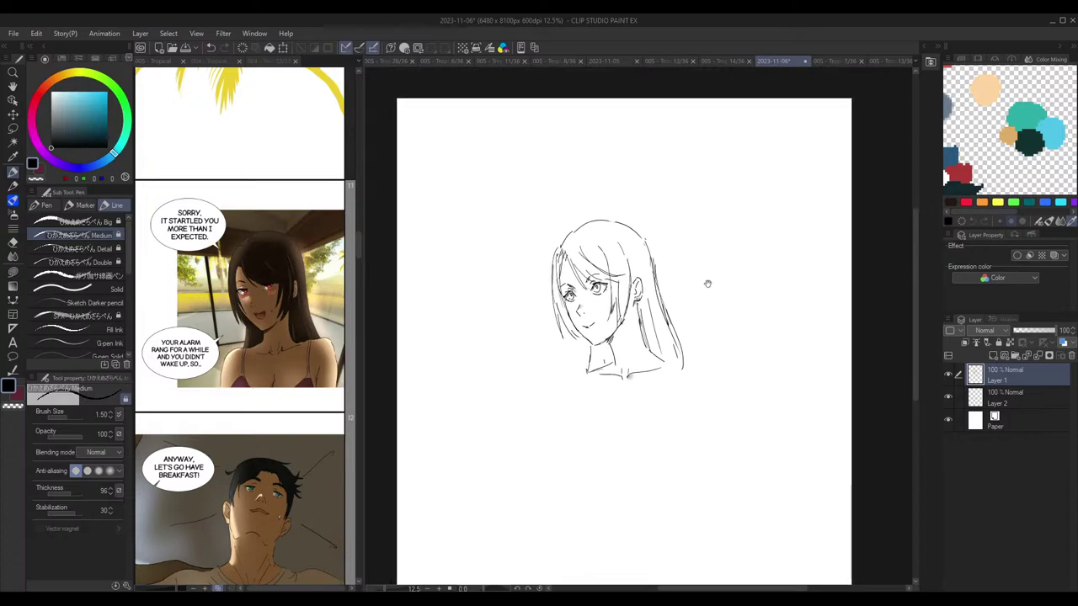
# Step: Select Layer 1 and Layer 2 together and move the whole head sketch to the canvas's upper-left corner
pyautogui.keyDown('ctrl'); pyautogui.click(998, 396); pyautogui.keyUp('ctrl')
pyautogui.hotkey('ctrl', 't')
pyautogui.moveTo(649, 285)
pyautogui.mouseDown()
pyautogui.moveTo(486, 180)
pyautogui.moveTo(528, 191)
pyautogui.moveTo(514, 187)
pyautogui.mouseUp()
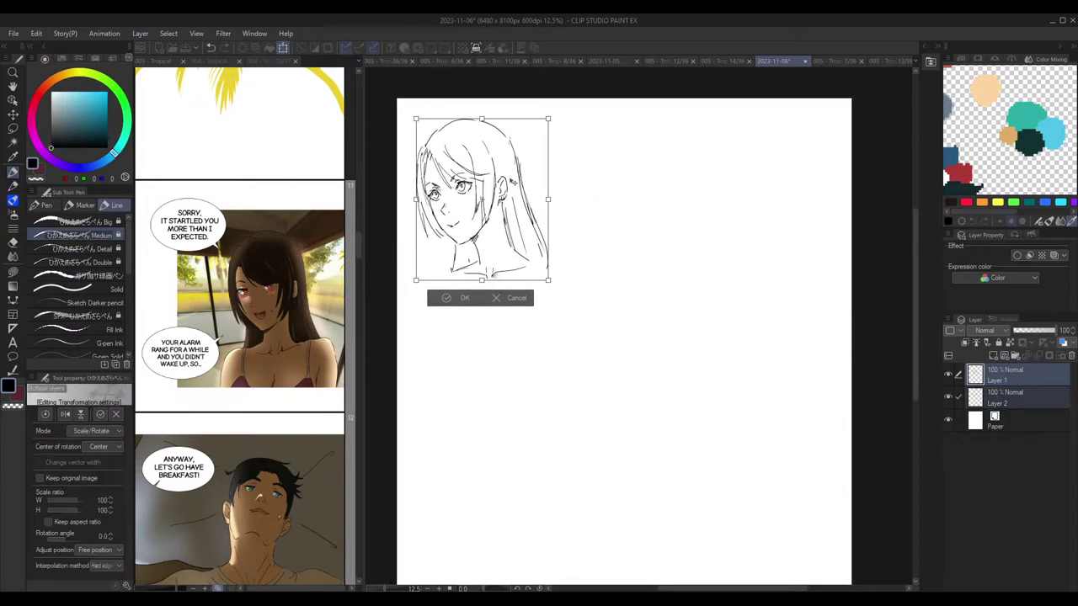
pyautogui.press('Return')
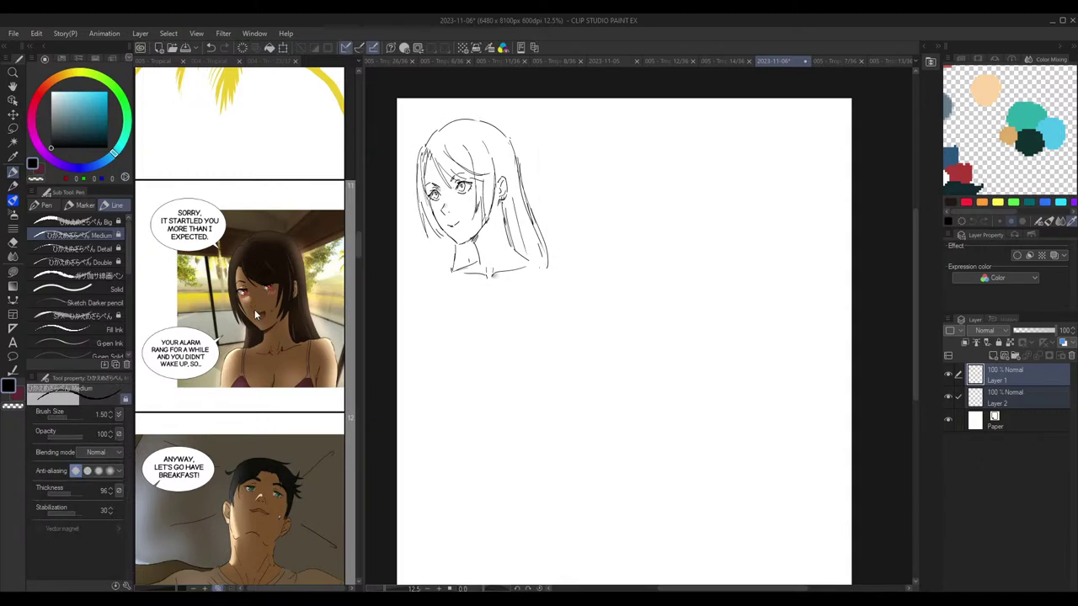
# Step: Browse the 005 - Tropical reference back from page 11 to the page 3 bedroom panel
pyautogui.click(257, 313)
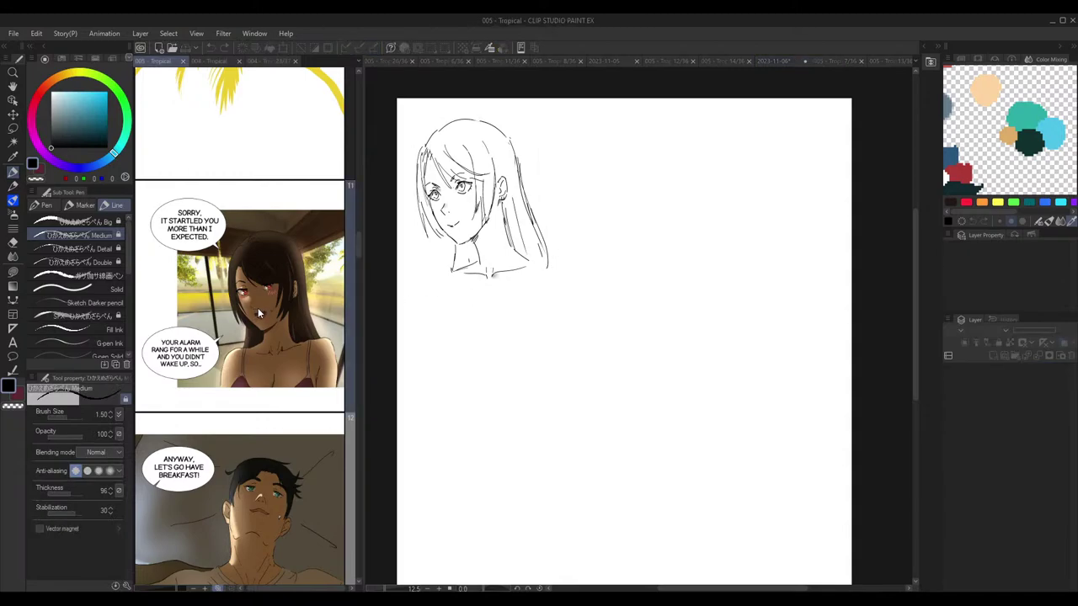
pyautogui.scroll(15, 257, 337)
pyautogui.scroll(20, 257, 347)
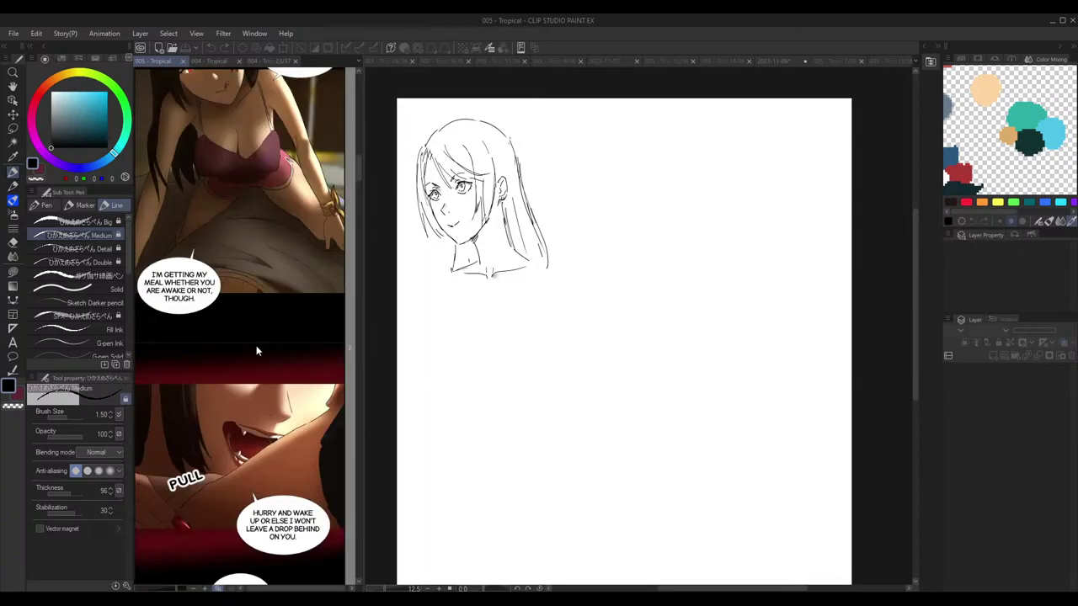
pyautogui.scroll(5, 254, 339)
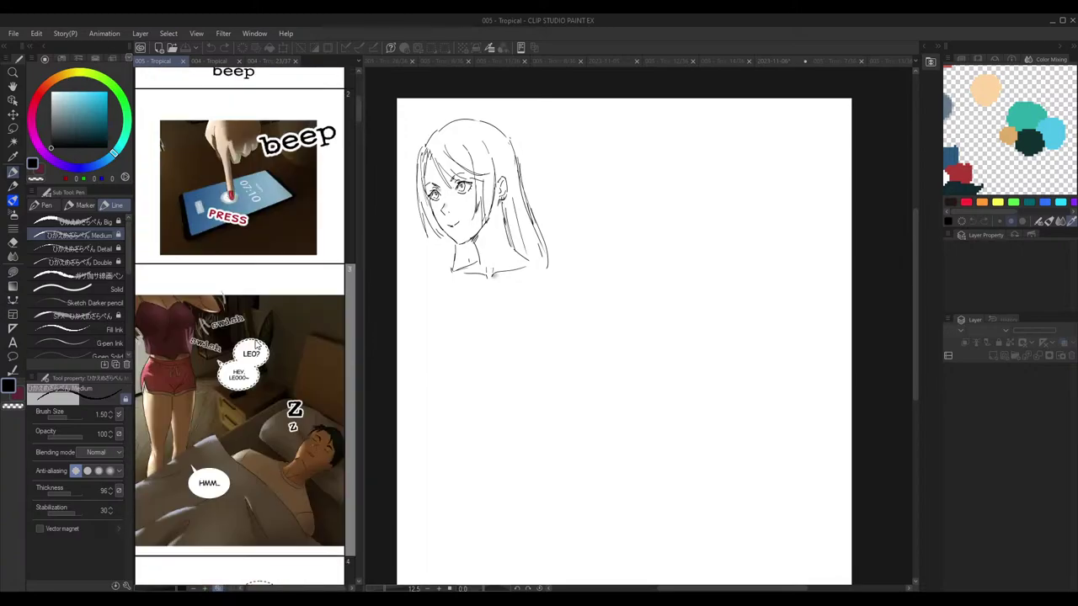
# Step: Sketch a small tilted cube with guide lines on its faces to the right of the head on Layer 1, undoing stray strokes
pyautogui.click(656, 227)
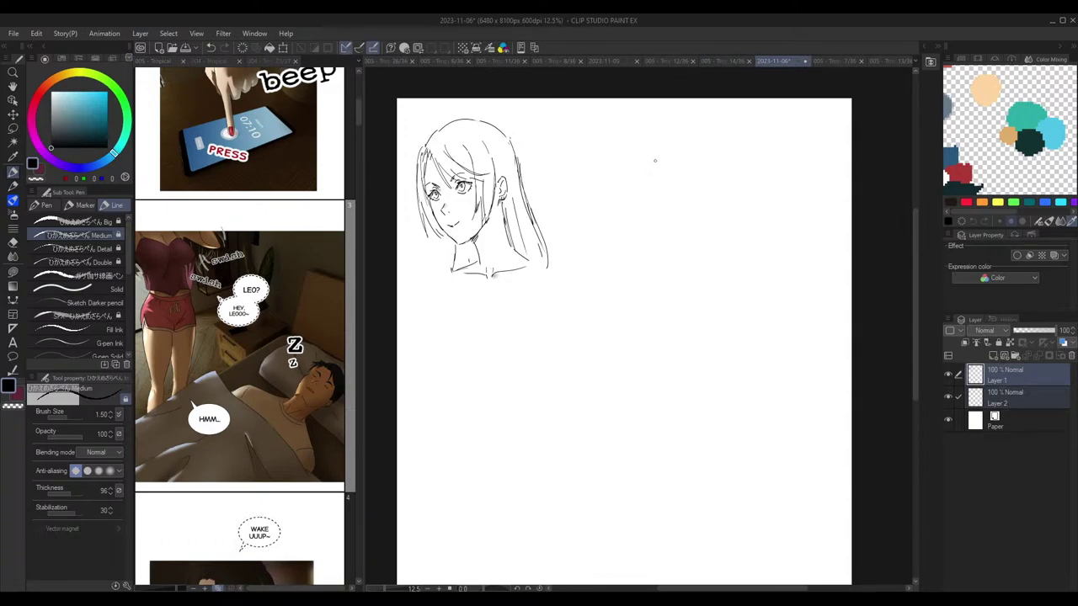
pyautogui.moveTo(620, 187)
pyautogui.mouseDown()
pyautogui.moveTo(621, 218)
pyautogui.moveTo(641, 172)
pyautogui.mouseUp()
pyautogui.moveTo(620, 216)
pyautogui.mouseDown()
pyautogui.moveTo(645, 200)
pyautogui.moveTo(666, 202)
pyautogui.moveTo(639, 234)
pyautogui.moveTo(665, 220)
pyautogui.mouseUp()
pyautogui.moveTo(632, 181)
pyautogui.mouseDown()
pyautogui.moveTo(649, 230)
pyautogui.moveTo(659, 191)
pyautogui.mouseUp()
pyautogui.hotkey('ctrl', 'z')
pyautogui.hotkey('ctrl', 'z')
pyautogui.hotkey('ctrl', 'z')
pyautogui.hotkey('ctrl', 'z')
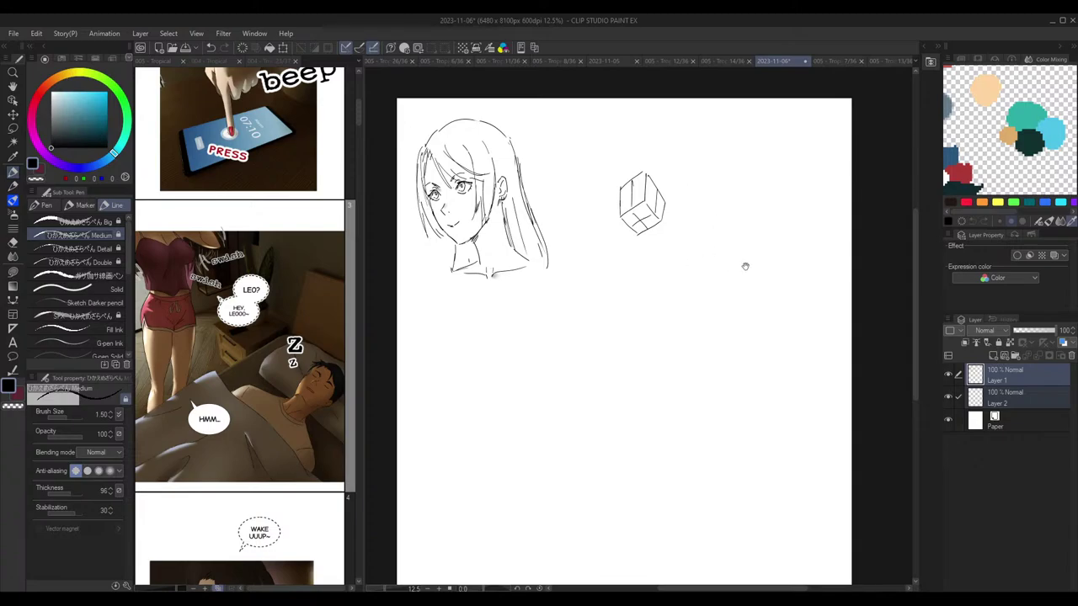
pyautogui.moveTo(751, 273); pyautogui.dragTo(741, 273)
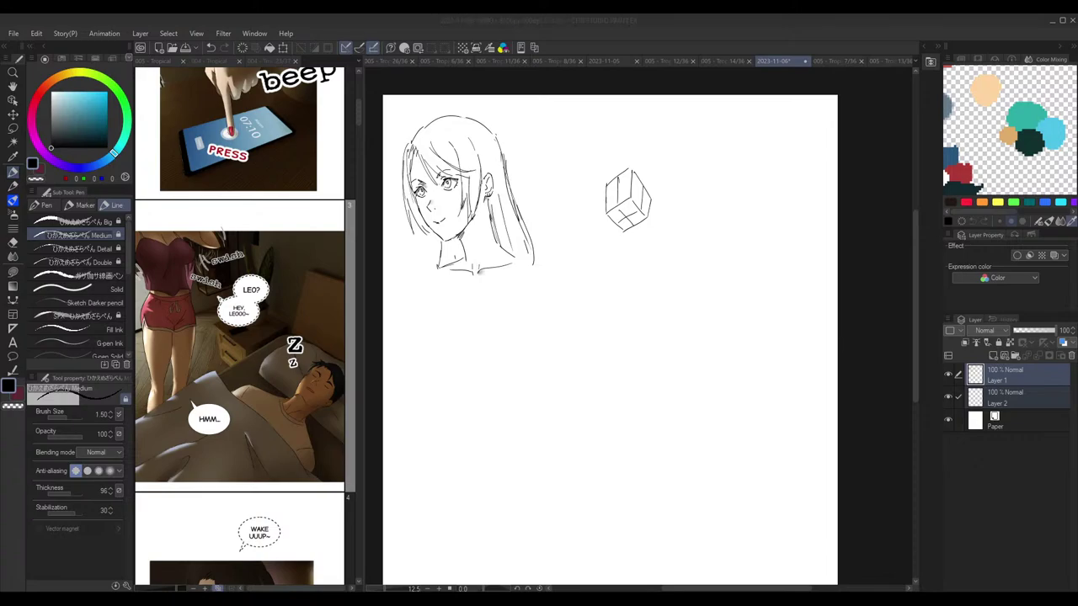
pyautogui.scroll(4, 661, 236)
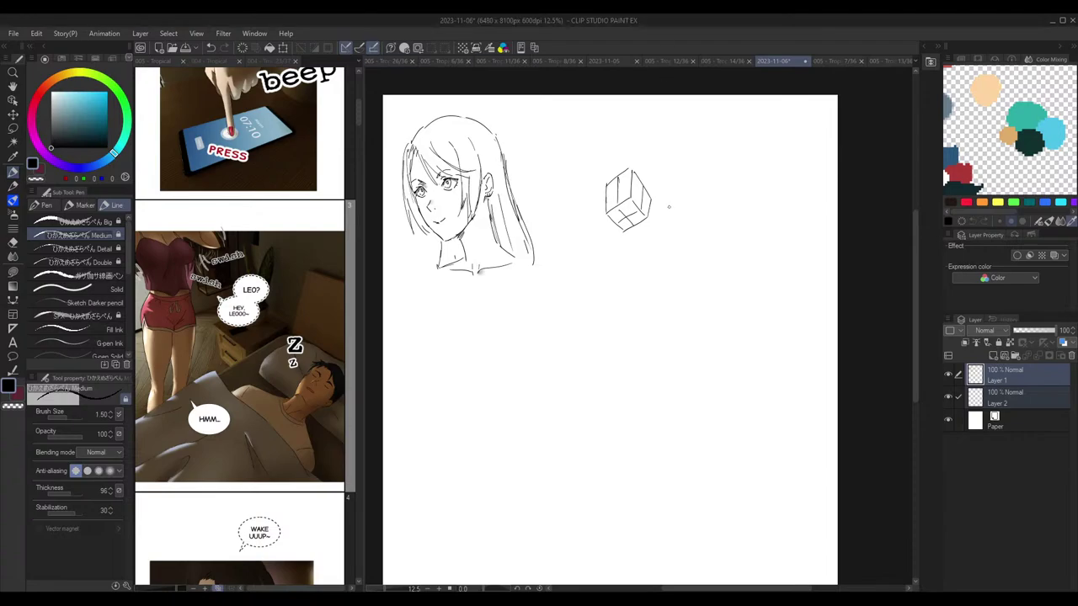
pyautogui.scroll(-2, 663, 239)
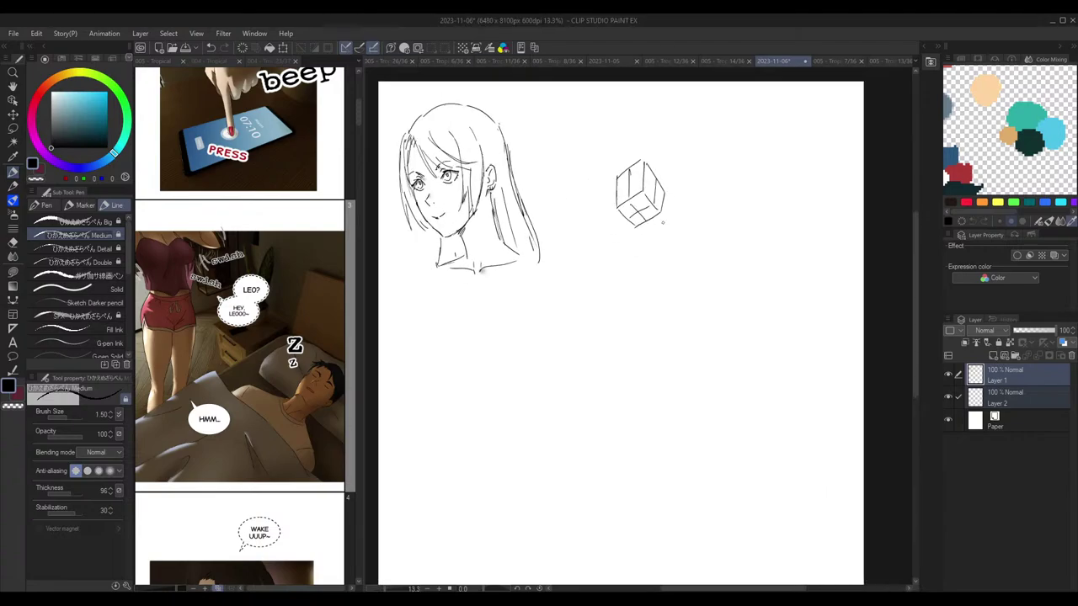
pyautogui.moveTo(673, 233); pyautogui.dragTo(677, 226)
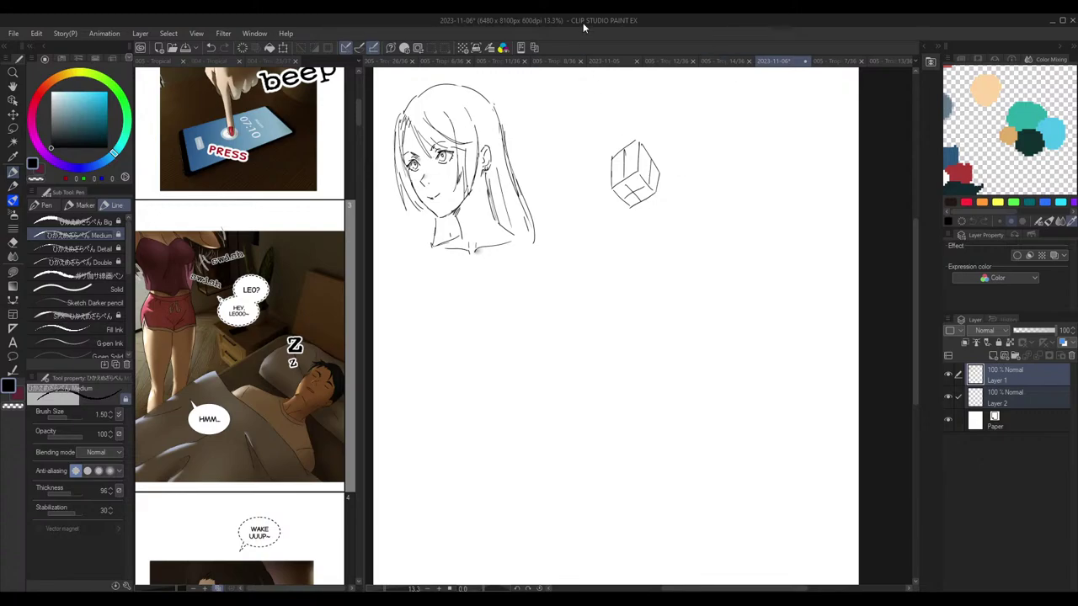
pyautogui.click(691, 14)
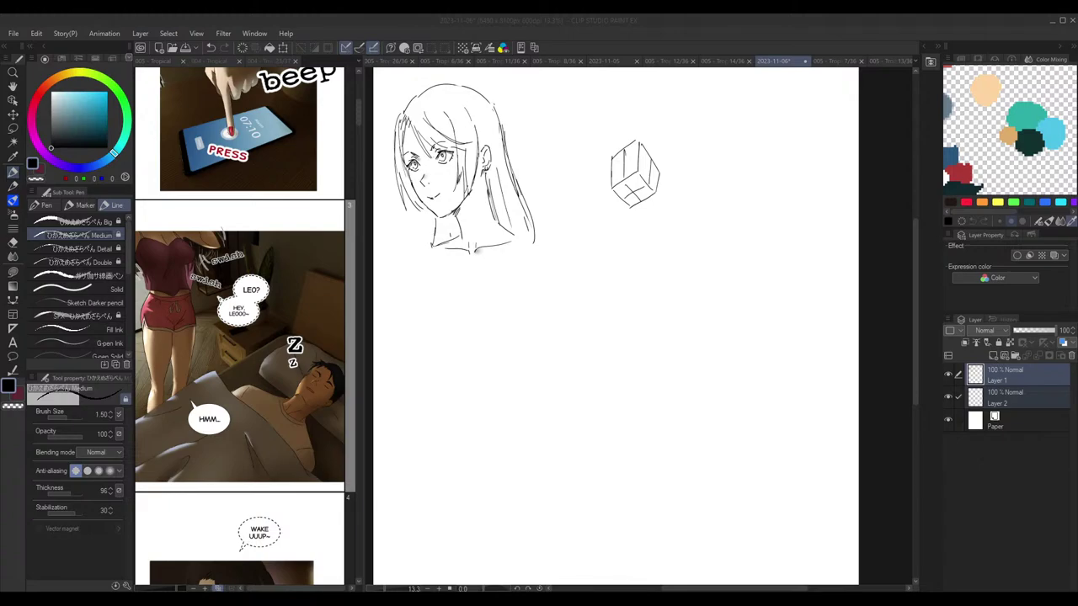
# Step: Sketch the rounded cranium, far cheek and jawline of a new head below the cube on Layer 1, undoing stray strokes
pyautogui.moveTo(683, 266); pyautogui.dragTo(698, 233)
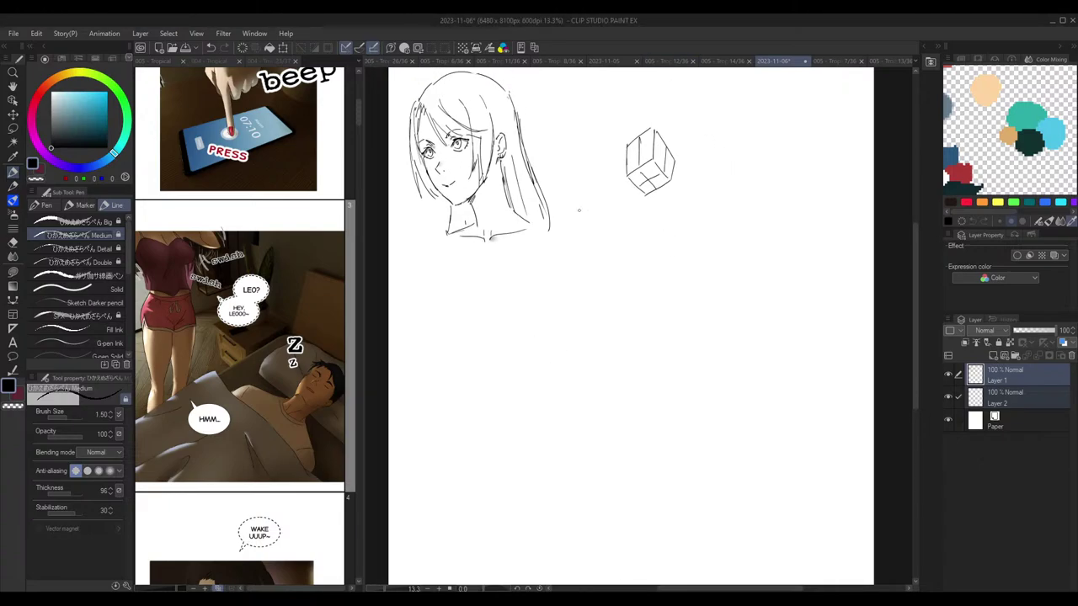
pyautogui.moveTo(618, 281)
pyautogui.mouseDown()
pyautogui.moveTo(644, 251)
pyautogui.moveTo(718, 279)
pyautogui.moveTo(724, 333)
pyautogui.mouseUp()
pyautogui.moveTo(684, 398)
pyautogui.mouseDown()
pyautogui.moveTo(715, 312)
pyautogui.moveTo(686, 398)
pyautogui.moveTo(639, 371)
pyautogui.mouseUp()
pyautogui.hotkey('ctrl', 'z')
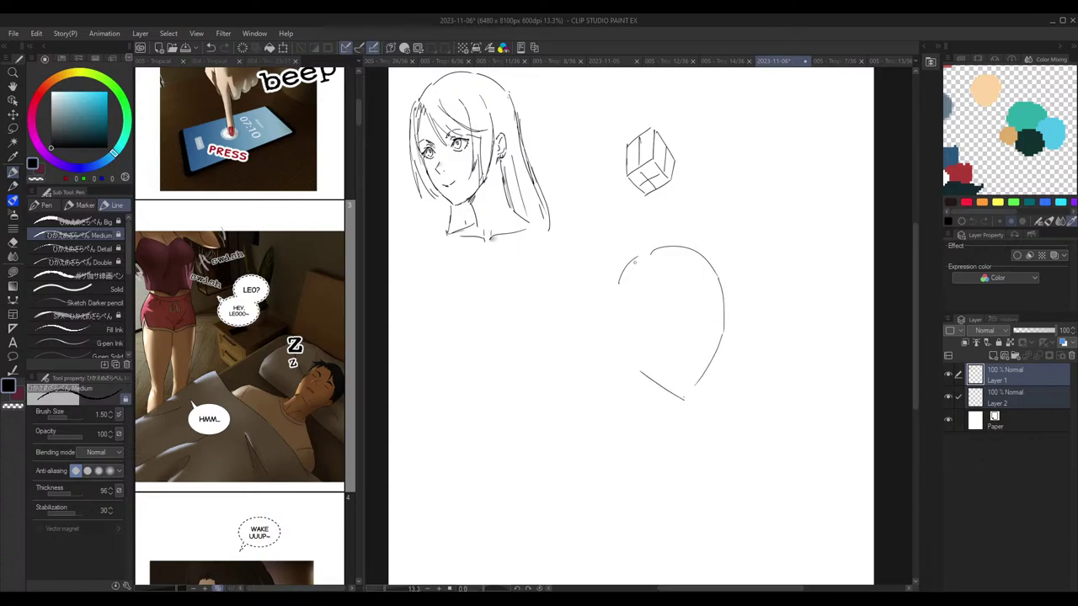
pyautogui.hotkey('ctrl', 'z')
pyautogui.moveTo(684, 393); pyautogui.dragTo(648, 365)
pyautogui.hotkey('ctrl', 'z')
# Step: Close the near side of the new head's outline from temple to jaw, undoing misplaced strokes
pyautogui.moveTo(636, 349); pyautogui.dragTo(633, 325)
pyautogui.moveTo(619, 287); pyautogui.dragTo(629, 346)
pyautogui.hotkey('ctrl', 'z')
pyautogui.moveTo(619, 286); pyautogui.dragTo(631, 347)
pyautogui.moveTo(687, 322)
pyautogui.mouseDown()
pyautogui.moveTo(688, 352)
pyautogui.moveTo(693, 341)
pyautogui.mouseUp()
pyautogui.hotkey('ctrl', 'z')
pyautogui.hotkey('ctrl', 'z')
pyautogui.hotkey('ctrl', 'z')
pyautogui.hotkey('ctrl', 'z')
pyautogui.hotkey('ctrl', 'z')
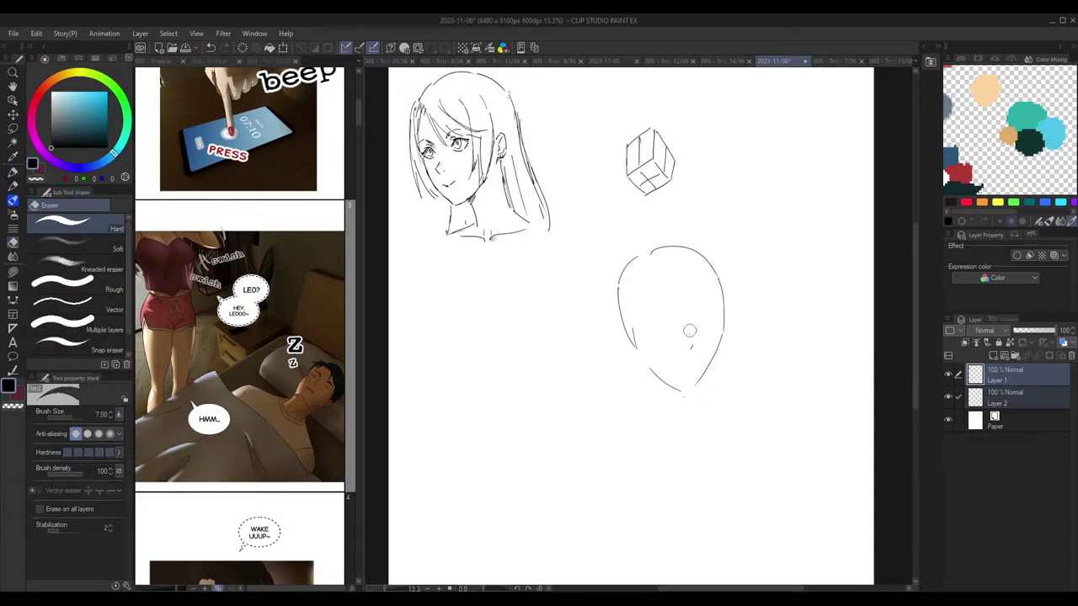
# Step: Draw a curved brow guideline across the new face and a vertical centre line down to the chin
pyautogui.moveTo(655, 321); pyautogui.dragTo(707, 319)
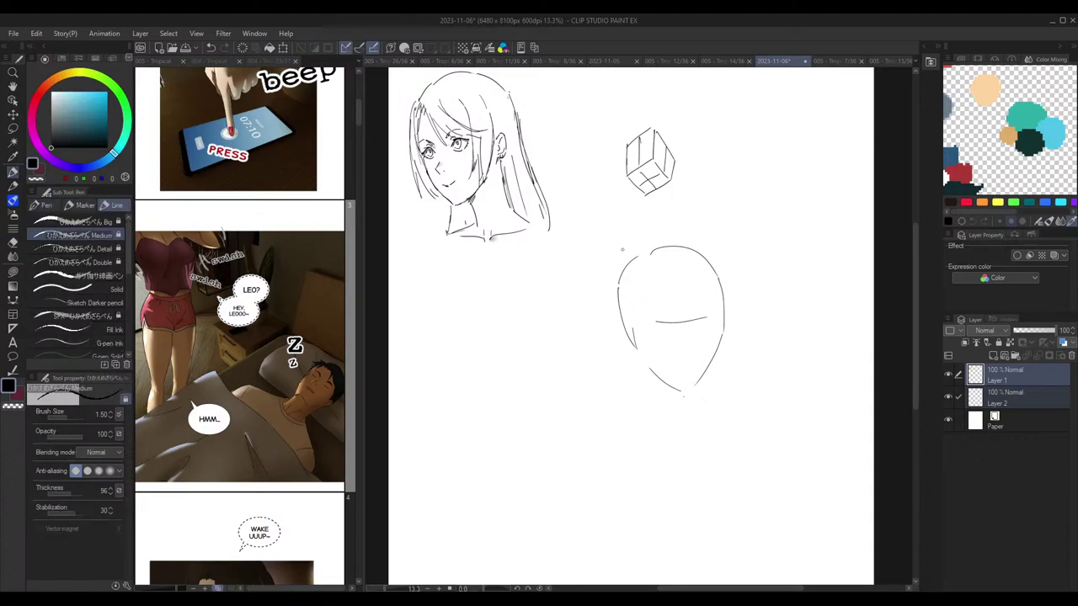
pyautogui.hotkey('ctrl', 'z')
pyautogui.moveTo(652, 325); pyautogui.dragTo(721, 313)
pyautogui.moveTo(689, 327); pyautogui.dragTo(685, 394)
pyautogui.hotkey('ctrl', 'z')
pyautogui.hotkey('ctrl', 'z')
pyautogui.moveTo(640, 325)
pyautogui.mouseDown()
pyautogui.moveTo(713, 331)
pyautogui.moveTo(685, 392)
pyautogui.moveTo(691, 352)
pyautogui.mouseUp()
# Step: Erase part of the centre line and mark in the nose and mouth of the new face
pyautogui.press('e')
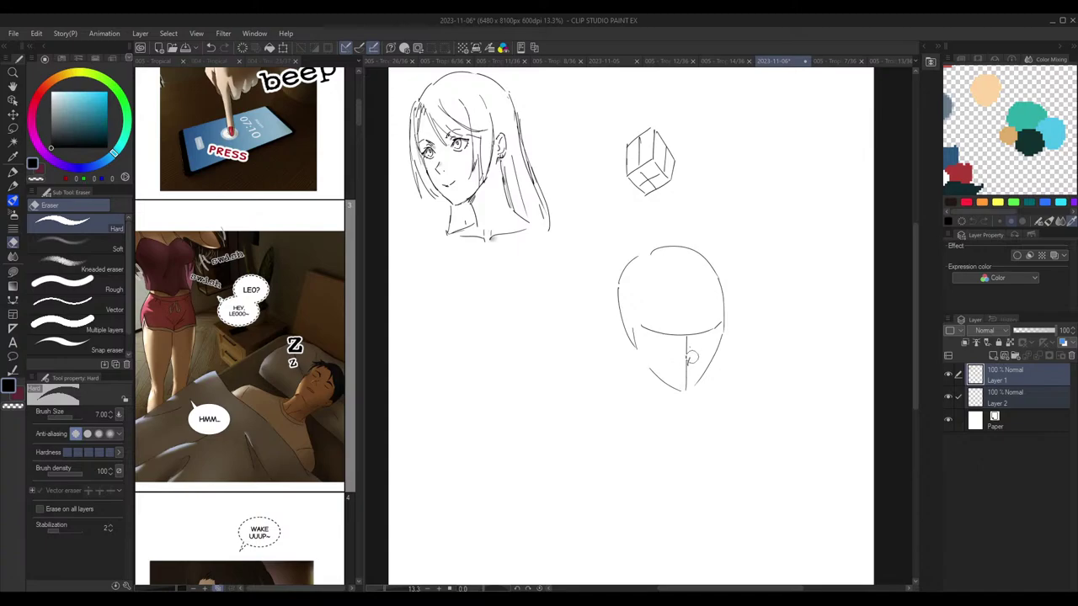
pyautogui.moveTo(690, 350); pyautogui.dragTo(688, 362)
pyautogui.press('p')
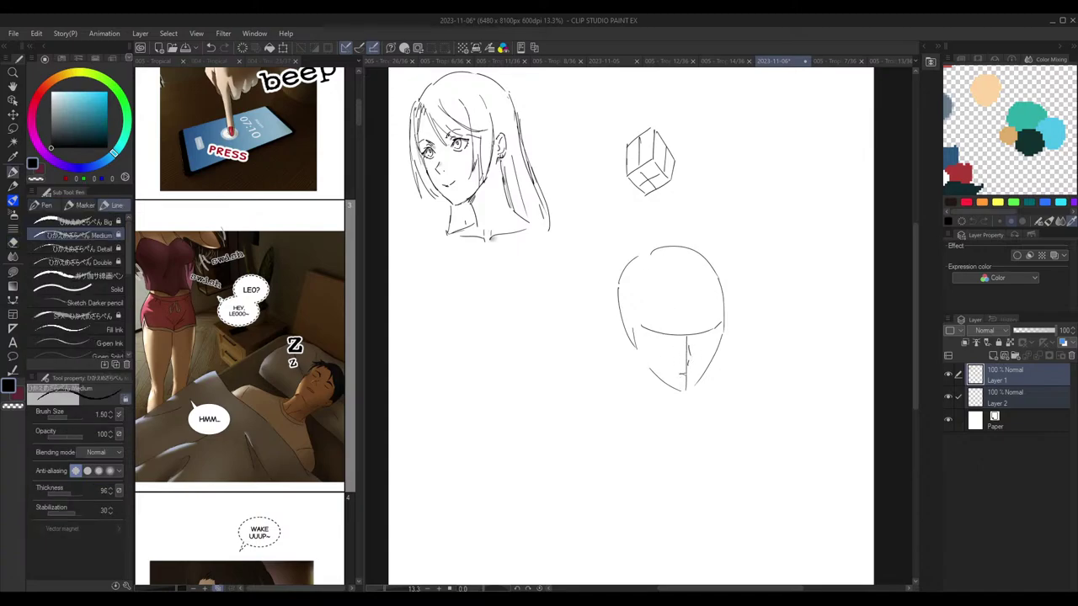
pyautogui.press('e')
pyautogui.press('p')
pyautogui.moveTo(686, 375); pyautogui.dragTo(685, 374)
pyautogui.press('e')
pyautogui.press('p')
# Step: Sketch slanted eyebrows and both eyes under the brow guideline, undoing unsatisfactory strokes
pyautogui.hotkey('ctrl', 'z')
pyautogui.hotkey('ctrl', 'z')
pyautogui.moveTo(670, 334)
pyautogui.mouseDown()
pyautogui.moveTo(651, 336)
pyautogui.moveTo(676, 334)
pyautogui.mouseUp()
pyautogui.hotkey('ctrl', 'z')
pyautogui.hotkey('ctrl', 'z')
pyautogui.moveTo(702, 331); pyautogui.dragTo(713, 321)
pyautogui.hotkey('ctrl', 'z')
pyautogui.hotkey('ctrl', 'z')
pyautogui.moveTo(655, 334)
pyautogui.mouseDown()
pyautogui.moveTo(667, 346)
pyautogui.moveTo(667, 332)
pyautogui.moveTo(666, 343)
pyautogui.moveTo(709, 331)
pyautogui.moveTo(712, 340)
pyautogui.mouseUp()
pyautogui.hotkey('ctrl', 'z')
pyautogui.hotkey('ctrl', 'z')
pyautogui.hotkey('ctrl', 'z')
pyautogui.hotkey('ctrl', 'z')
pyautogui.hotkey('ctrl', 'z')
pyautogui.hotkey('ctrl', 'z')
pyautogui.hotkey('ctrl', 'z')
# Step: Redraw the far cheek contour and sketch an ear on the near side of the head
pyautogui.press('e')
pyautogui.moveTo(724, 299)
pyautogui.mouseDown()
pyautogui.moveTo(716, 355)
pyautogui.moveTo(694, 386)
pyautogui.mouseUp()
pyautogui.hotkey('ctrl', 'z')
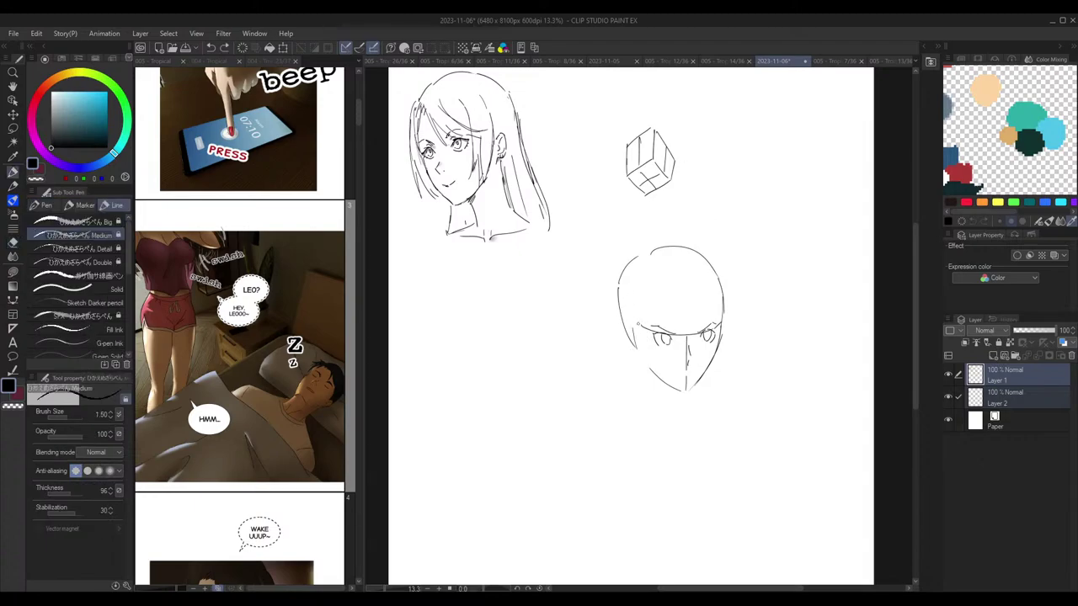
pyautogui.moveTo(628, 320); pyautogui.dragTo(633, 346)
pyautogui.moveTo(629, 330)
pyautogui.mouseDown()
pyautogui.moveTo(634, 323)
pyautogui.moveTo(645, 359)
pyautogui.mouseUp()
pyautogui.hotkey('ctrl', 'z')
pyautogui.hotkey('ctrl', 'z')
# Step: Sketch the bangs over the forehead and long front hair strands falling past the near cheek
pyautogui.moveTo(675, 252)
pyautogui.mouseDown()
pyautogui.moveTo(689, 262)
pyautogui.moveTo(699, 309)
pyautogui.moveTo(670, 333)
pyautogui.mouseUp()
pyautogui.hotkey('ctrl', 'z')
pyautogui.moveTo(656, 305); pyautogui.dragTo(654, 370)
pyautogui.moveTo(651, 299); pyautogui.dragTo(671, 423)
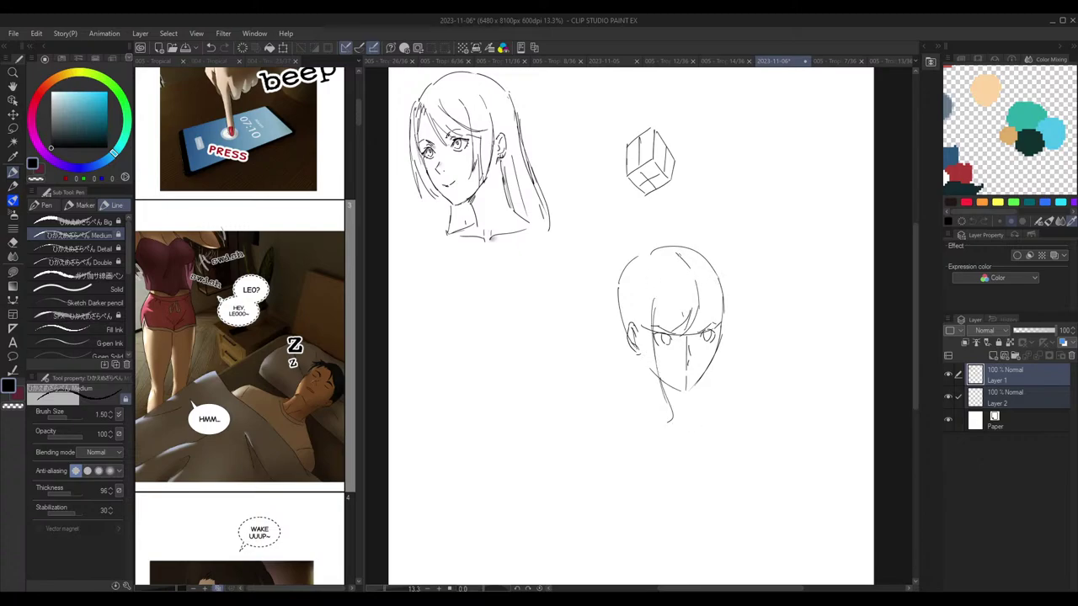
pyautogui.moveTo(635, 305); pyautogui.dragTo(654, 408)
# Step: Outline the outer hair from the crown down the near side and over the head's top, undoing stray strokes
pyautogui.moveTo(633, 257); pyautogui.dragTo(619, 365)
pyautogui.hotkey('ctrl', 'z')
pyautogui.moveTo(630, 259); pyautogui.dragTo(619, 344)
pyautogui.moveTo(618, 301); pyautogui.dragTo(606, 409)
pyautogui.hotkey('ctrl', 'z')
pyautogui.moveTo(621, 347); pyautogui.dragTo(603, 409)
pyautogui.moveTo(631, 259)
pyautogui.mouseDown()
pyautogui.moveTo(693, 246)
pyautogui.moveTo(729, 313)
pyautogui.mouseUp()
pyautogui.hotkey('ctrl', 'z')
# Step: Check the sketch mirrored, lasso the facial features and lower face, and shift them slightly upward
pyautogui.press('h')
pyautogui.press('h')
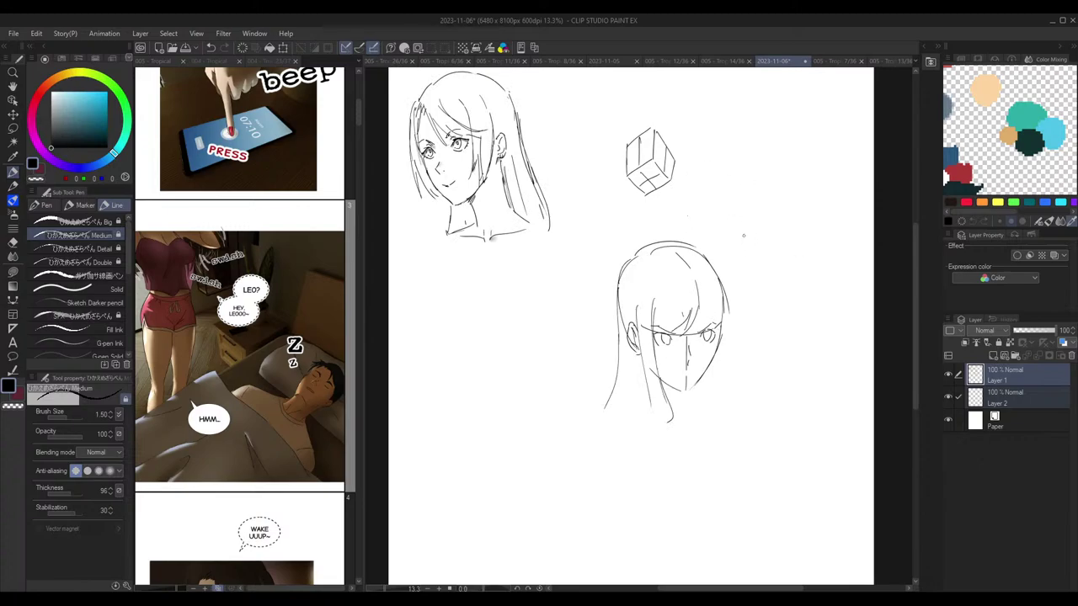
pyautogui.press('m')
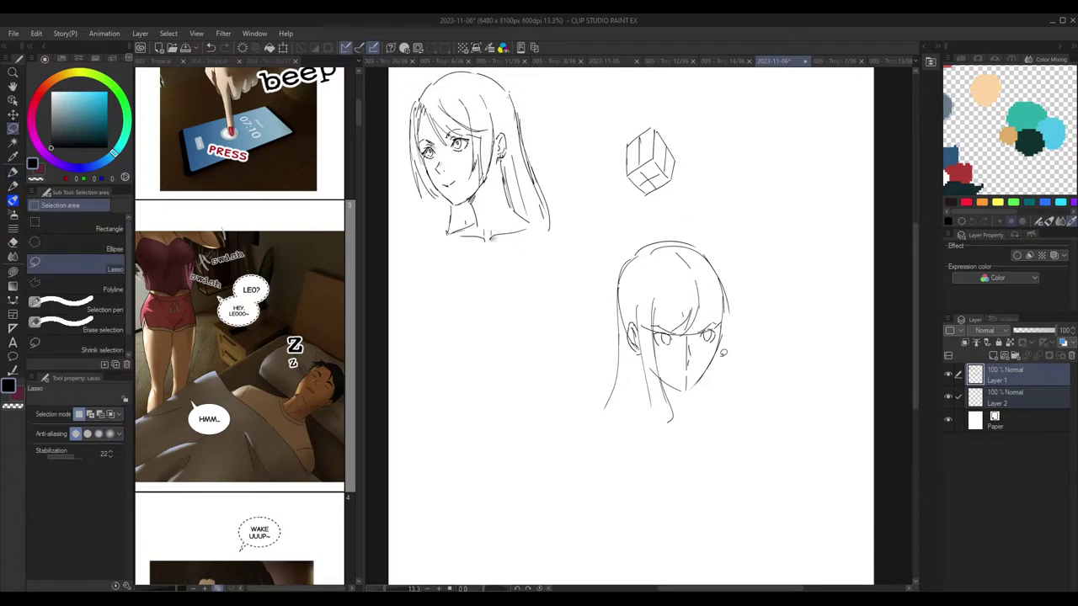
pyautogui.moveTo(711, 270)
pyautogui.mouseDown()
pyautogui.moveTo(654, 321)
pyautogui.moveTo(664, 373)
pyautogui.moveTo(675, 362)
pyautogui.moveTo(653, 361)
pyautogui.moveTo(661, 374)
pyautogui.moveTo(651, 365)
pyautogui.moveTo(648, 310)
pyautogui.moveTo(695, 258)
pyautogui.moveTo(702, 328)
pyautogui.moveTo(738, 326)
pyautogui.mouseUp()
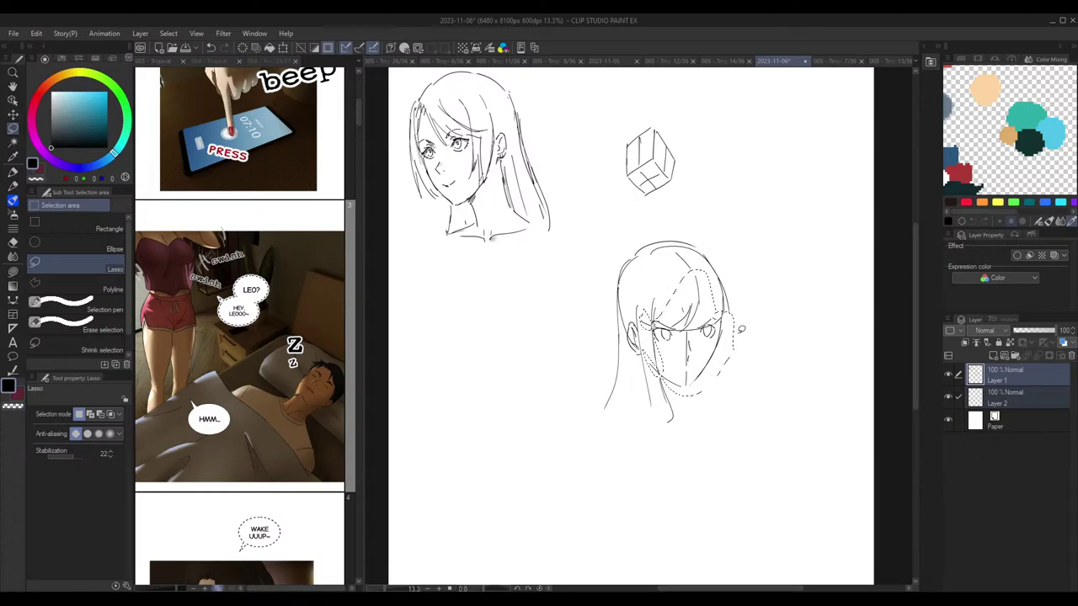
pyautogui.hotkey('ctrl', 'd')
# Step: Draw hair strands along the far cheek and a loose outer lock on that side
pyautogui.press('p')
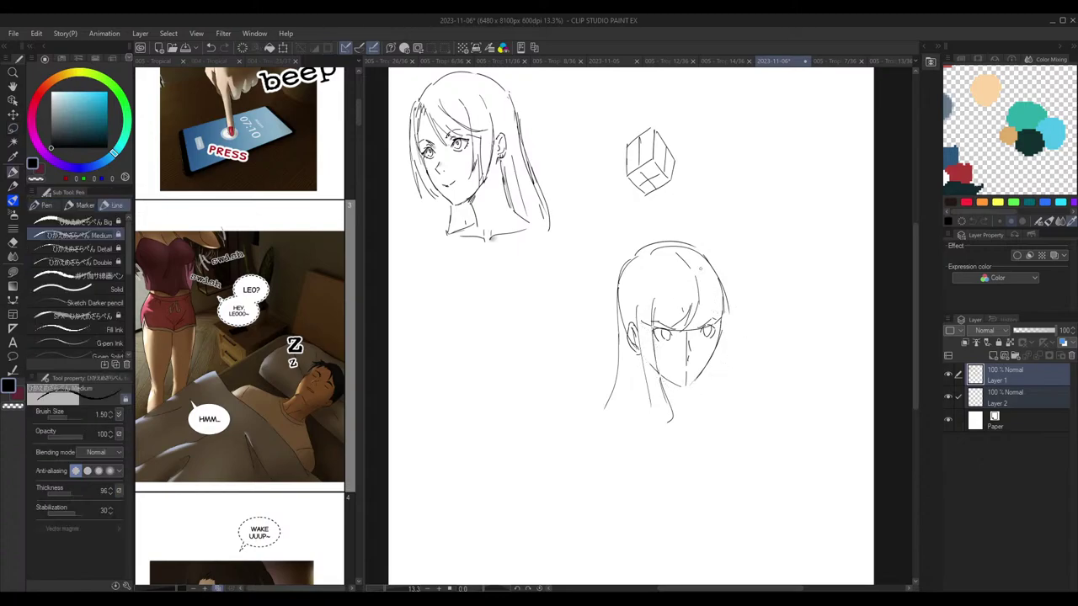
pyautogui.moveTo(714, 299); pyautogui.dragTo(695, 402)
pyautogui.moveTo(718, 363); pyautogui.dragTo(704, 400)
pyautogui.moveTo(726, 293); pyautogui.dragTo(734, 360)
pyautogui.moveTo(736, 315); pyautogui.dragTo(739, 345)
# Step: Refine the eyes and nose by erasing and redrawing, and add a short frowning mouth line
pyautogui.press('e')
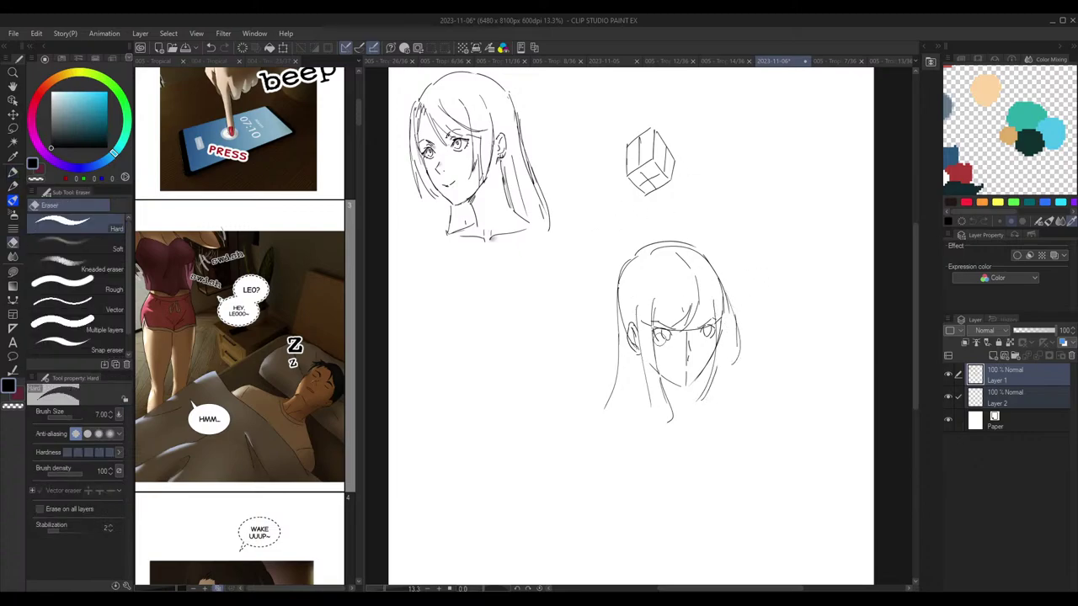
pyautogui.press('p')
pyautogui.moveTo(653, 336)
pyautogui.mouseDown()
pyautogui.moveTo(665, 347)
pyautogui.moveTo(712, 338)
pyautogui.mouseUp()
pyautogui.press('e')
pyautogui.press('p')
pyautogui.hotkey('ctrl', 'z')
pyautogui.hotkey('ctrl', 'z')
pyautogui.hotkey('ctrl', 'z')
pyautogui.hotkey('ctrl', 'z')
pyautogui.press('e')
pyautogui.press('p')
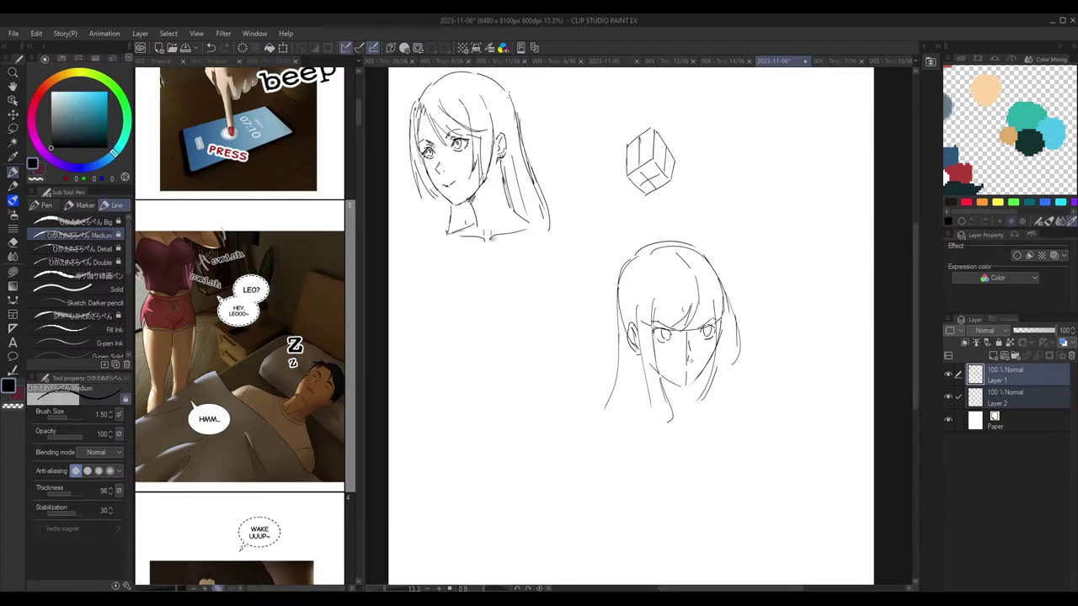
pyautogui.moveTo(678, 372); pyautogui.dragTo(691, 369)
# Step: Redraw the far-side hair with a strand beside the cheek and a long lock reaching below the chin
pyautogui.moveTo(727, 309)
pyautogui.mouseDown()
pyautogui.moveTo(729, 361)
pyautogui.moveTo(710, 397)
pyautogui.mouseUp()
pyautogui.hotkey('ctrl', 'z')
pyautogui.hotkey('ctrl', 'z')
pyautogui.moveTo(723, 358); pyautogui.dragTo(705, 395)
pyautogui.moveTo(726, 300); pyautogui.dragTo(741, 438)
pyautogui.moveTo(734, 347); pyautogui.dragTo(734, 379)
# Step: Add inner hair strands on both sides of the face and erase the ear line they overlap
pyautogui.press('e')
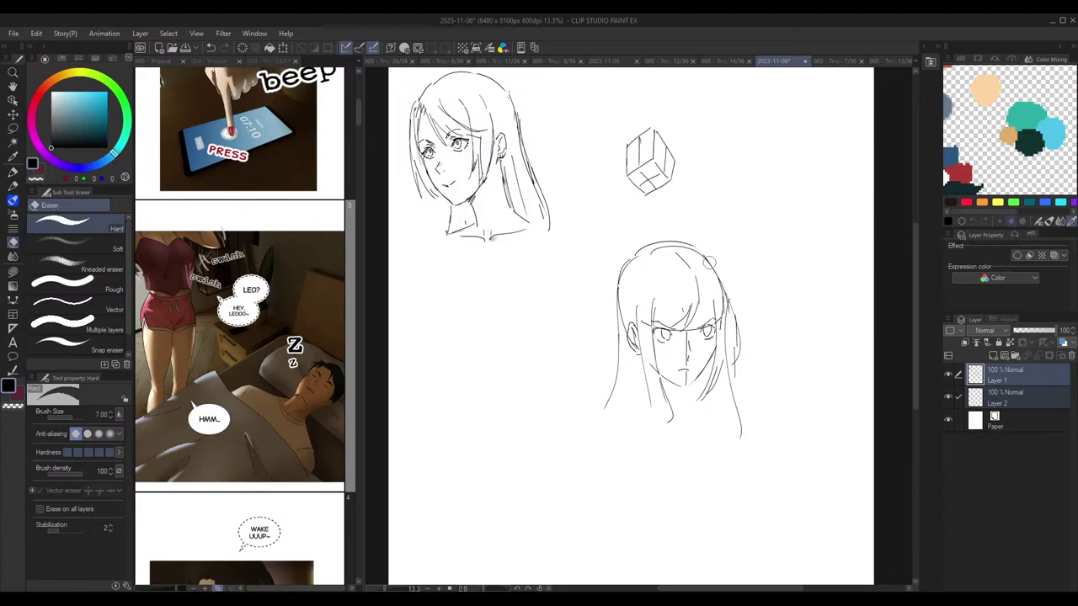
pyautogui.press('p')
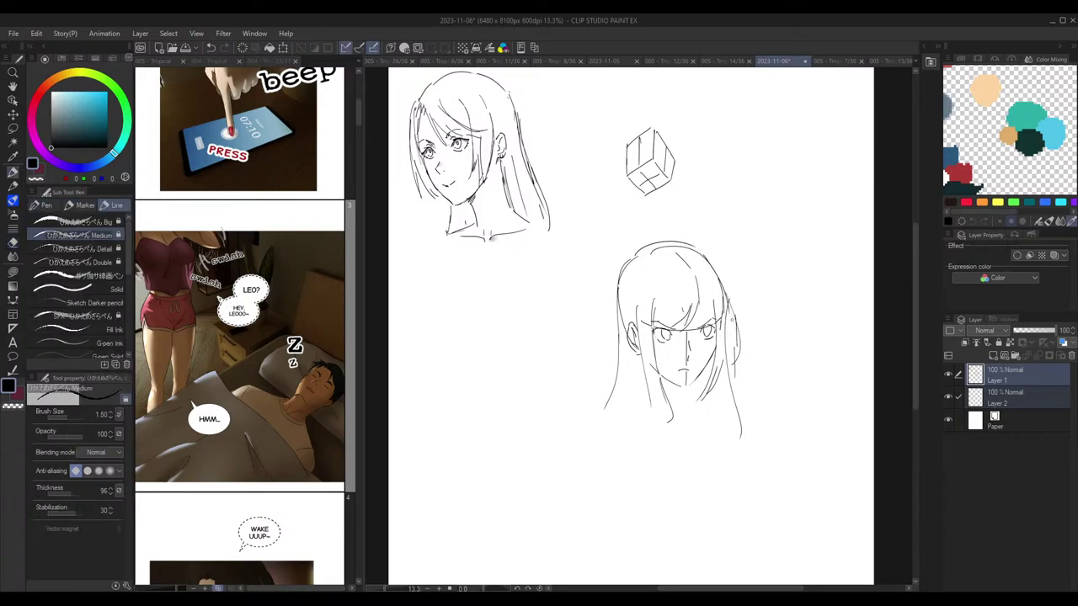
pyautogui.moveTo(725, 310); pyautogui.dragTo(729, 376)
pyautogui.moveTo(628, 296); pyautogui.dragTo(638, 413)
pyautogui.hotkey('ctrl', 'z')
pyautogui.hotkey('ctrl', 'y')
pyautogui.press('e')
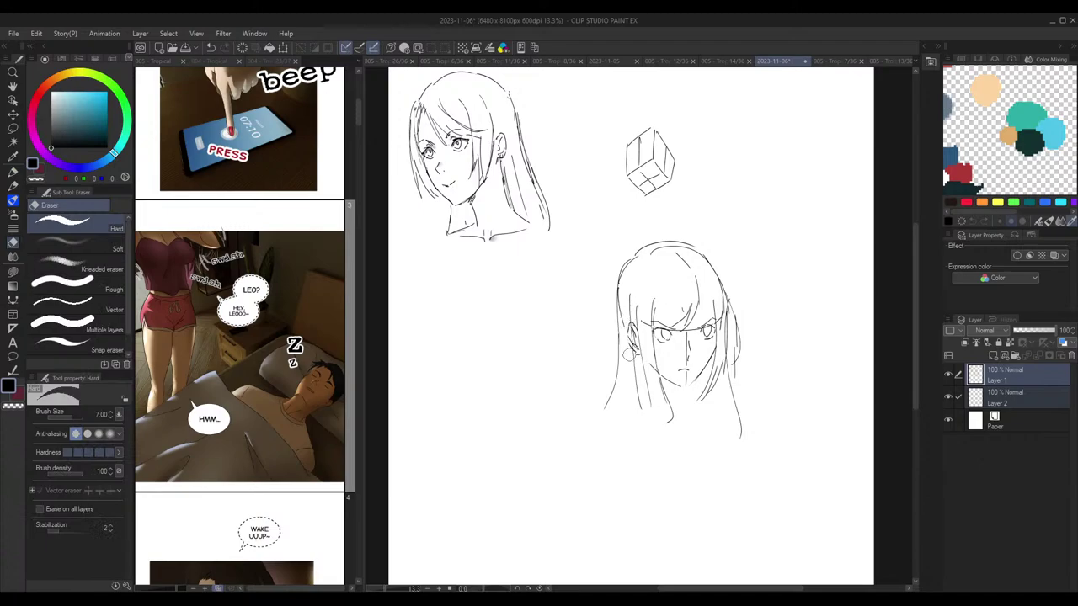
pyautogui.press('p')
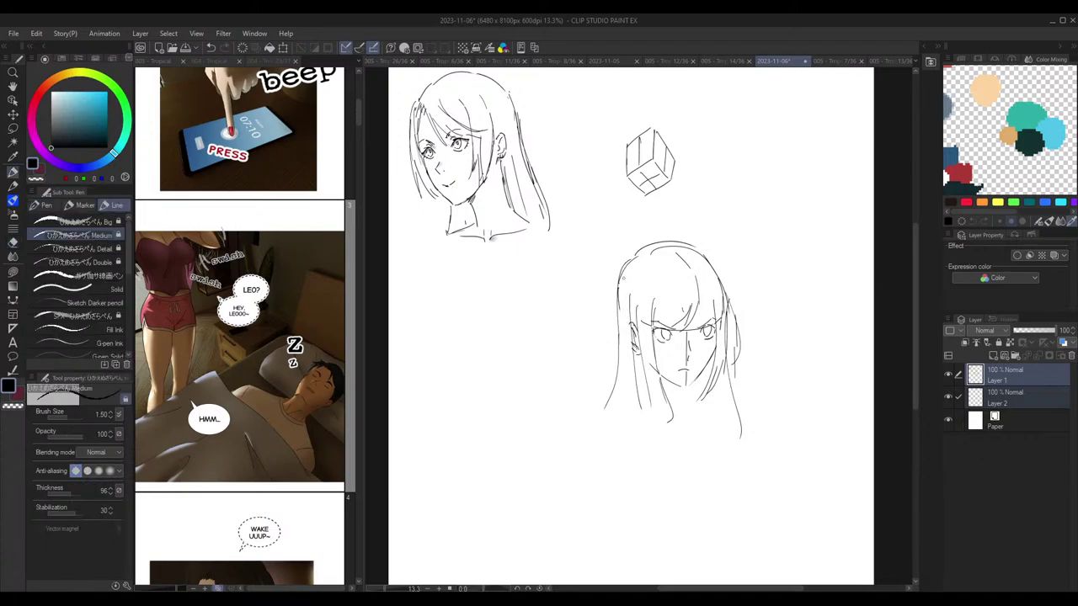
# Step: Flare the near-side outer hair outward at its tip and add a short neck line below the chin
pyautogui.moveTo(619, 343)
pyautogui.mouseDown()
pyautogui.moveTo(583, 414)
pyautogui.moveTo(592, 416)
pyautogui.mouseUp()
pyautogui.moveTo(694, 382); pyautogui.dragTo(702, 412)
pyautogui.press('e')
pyautogui.click(591, 409)
pyautogui.press('p')
# Step: Flip the canvas horizontally, lasso the far eye and adjust its position
pyautogui.press('h')
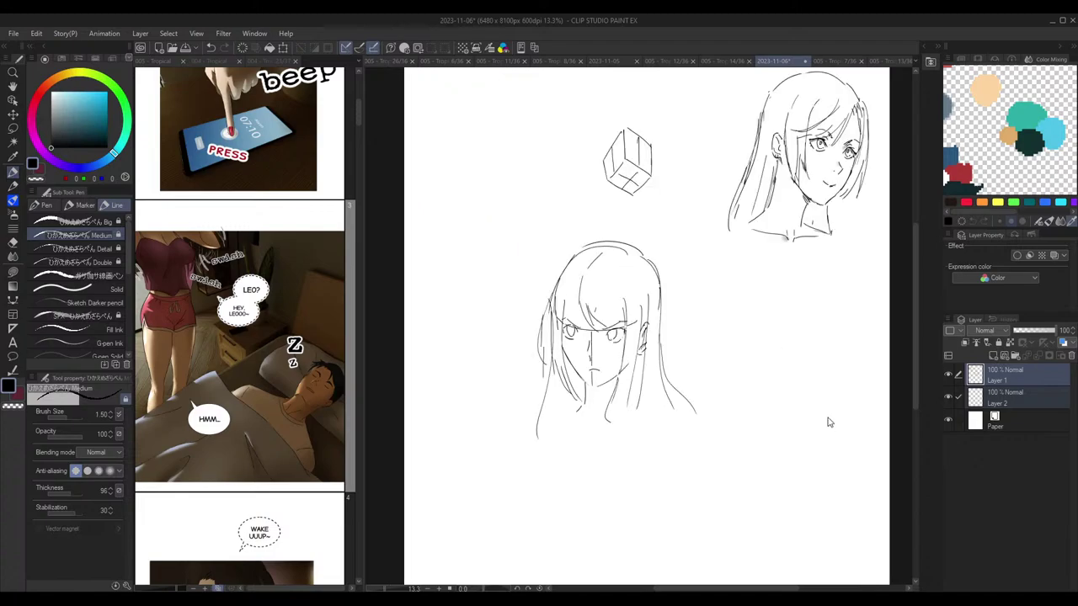
pyautogui.press('h')
pyautogui.press('h')
pyautogui.press('m')
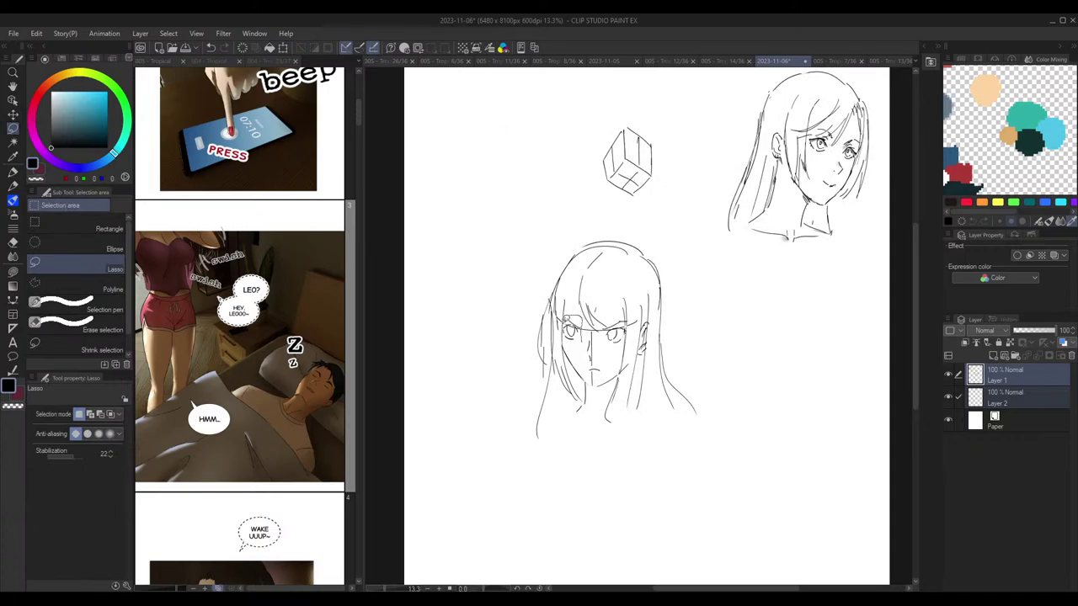
pyautogui.moveTo(576, 314); pyautogui.dragTo(584, 333)
pyautogui.hotkey('ctrl', 'd')
# Step: Add a bangs strand above the far eye on the mirrored head and clean up nearby hair lines
pyautogui.press('p')
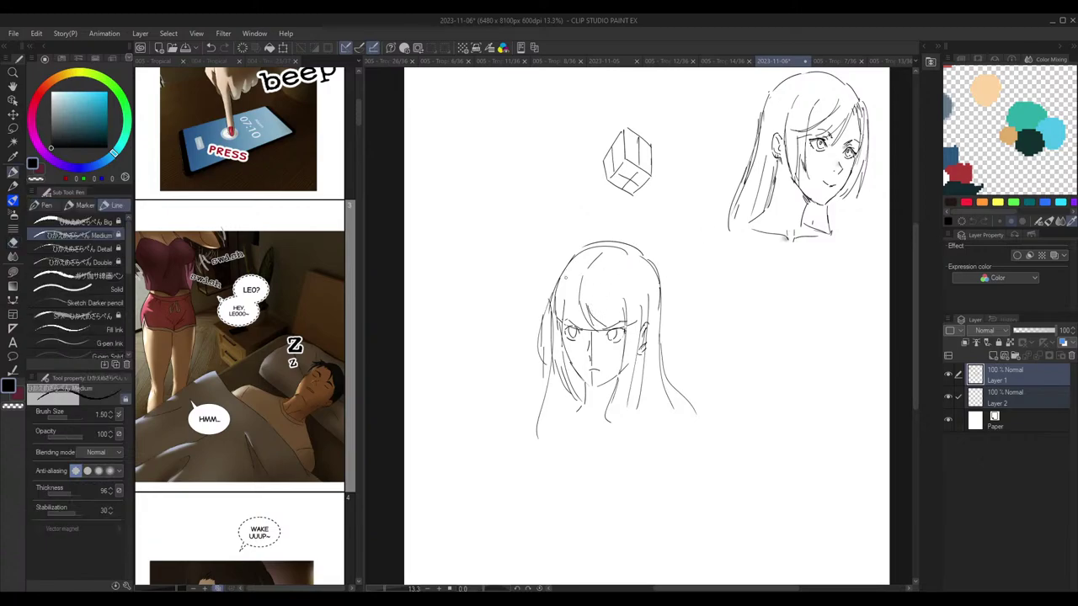
pyautogui.moveTo(583, 286); pyautogui.dragTo(570, 325)
pyautogui.hotkey('ctrl', 'z')
pyautogui.moveTo(583, 287); pyautogui.dragTo(569, 327)
pyautogui.press('e')
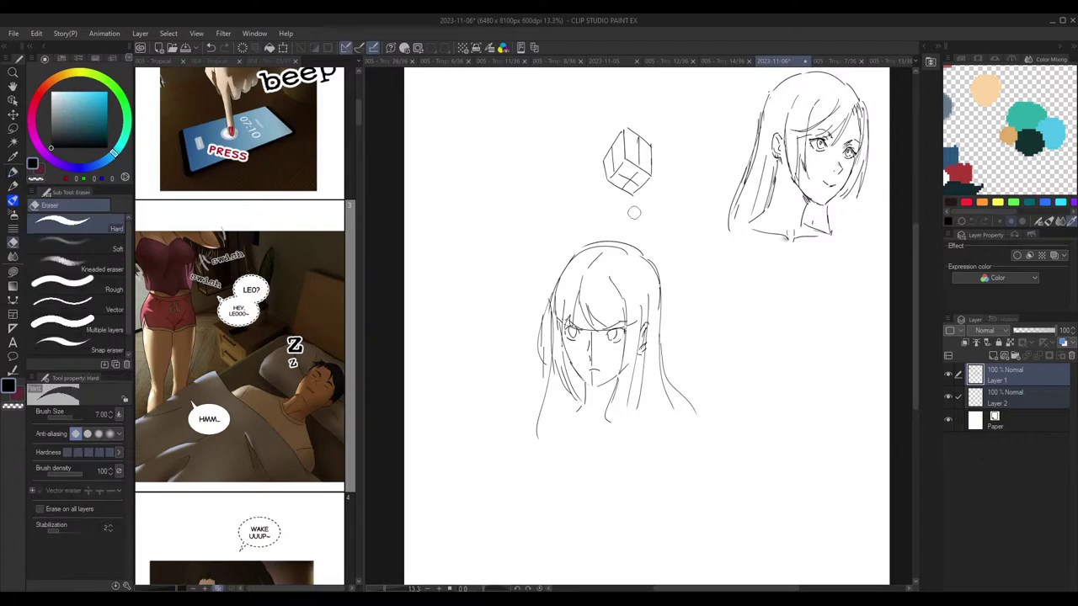
pyautogui.press('p')
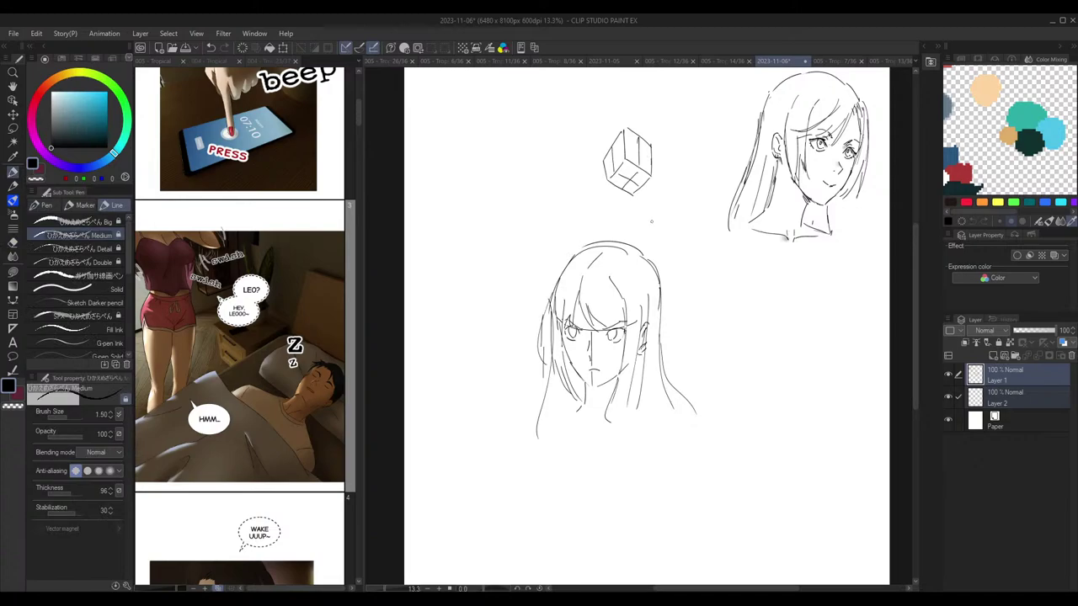
# Step: Flip the canvas back and begin the shoulder and upper-body lines under the new head, undoing stray strokes
pyautogui.press('h')
pyautogui.scroll(-2, 756, 345)
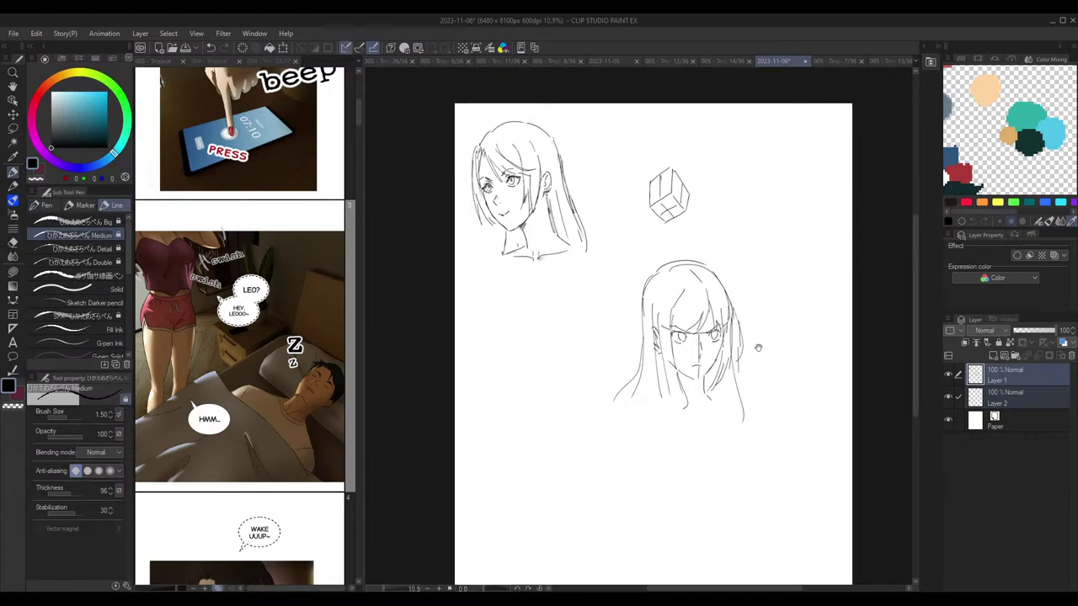
pyautogui.moveTo(758, 346); pyautogui.dragTo(734, 278)
pyautogui.scroll(1, 721, 261)
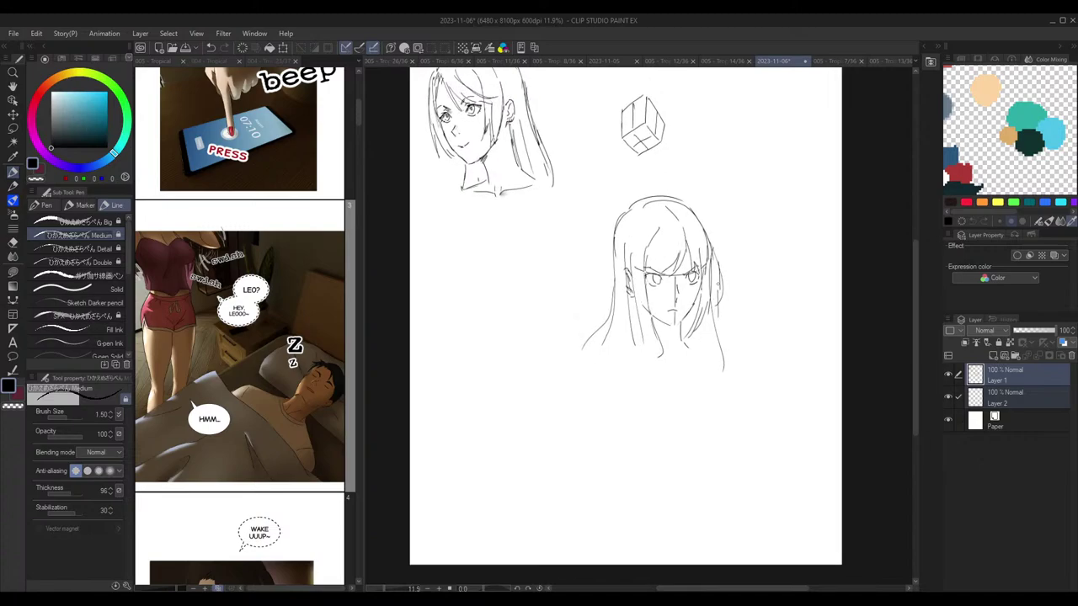
pyautogui.moveTo(690, 379); pyautogui.dragTo(706, 399)
pyautogui.moveTo(695, 350); pyautogui.dragTo(718, 349)
pyautogui.hotkey('ctrl', 'z')
pyautogui.moveTo(608, 355)
pyautogui.mouseDown()
pyautogui.moveTo(582, 367)
pyautogui.moveTo(640, 375)
pyautogui.moveTo(595, 375)
pyautogui.moveTo(561, 451)
pyautogui.mouseUp()
pyautogui.hotkey('ctrl', 'z')
pyautogui.hotkey('ctrl', 'z')
pyautogui.hotkey('ctrl', 'z')
pyautogui.hotkey('ctrl', 'z')
# Step: Sketch the collarbones and near shoulder below the neck, erasing and undoing misplaced lines
pyautogui.moveTo(690, 380)
pyautogui.mouseDown()
pyautogui.moveTo(699, 399)
pyautogui.moveTo(682, 369)
pyautogui.moveTo(707, 354)
pyautogui.moveTo(648, 359)
pyautogui.mouseUp()
pyautogui.hotkey('ctrl', 'z')
pyautogui.hotkey('ctrl', 'z')
pyautogui.moveTo(640, 309)
pyautogui.mouseDown()
pyautogui.moveTo(636, 365)
pyautogui.moveTo(569, 437)
pyautogui.mouseUp()
pyautogui.press('e')
pyautogui.press('p')
pyautogui.moveTo(623, 389)
pyautogui.mouseDown()
pyautogui.moveTo(655, 437)
pyautogui.moveTo(643, 435)
pyautogui.moveTo(629, 362)
pyautogui.mouseUp()
pyautogui.hotkey('ctrl', 'z')
pyautogui.hotkey('ctrl', 'z')
# Step: Outline the torso with a lower curve beneath the chest and a long line down the far side
pyautogui.moveTo(645, 424)
pyautogui.mouseDown()
pyautogui.moveTo(656, 455)
pyautogui.moveTo(710, 441)
pyautogui.moveTo(737, 453)
pyautogui.mouseUp()
pyautogui.moveTo(722, 352)
pyautogui.mouseDown()
pyautogui.moveTo(738, 454)
pyautogui.moveTo(719, 440)
pyautogui.mouseUp()
pyautogui.press('e')
pyautogui.press('p')
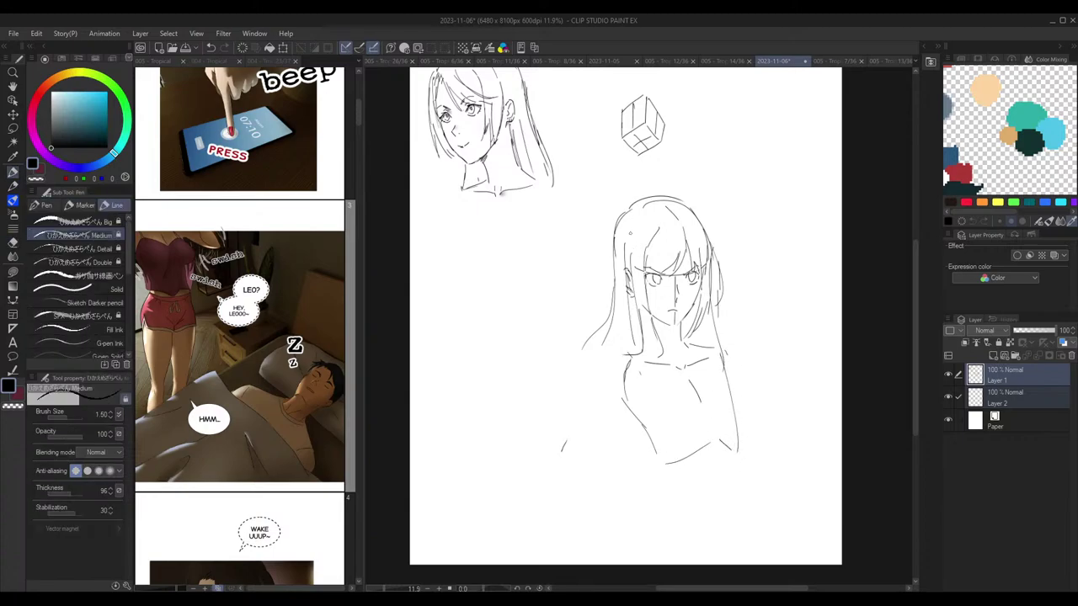
# Step: Draw the far upper arm's outer contour and try chest-side curves beside it, undoing the poor ones
pyautogui.moveTo(722, 366)
pyautogui.mouseDown()
pyautogui.moveTo(739, 385)
pyautogui.moveTo(741, 445)
pyautogui.mouseUp()
pyautogui.moveTo(701, 399)
pyautogui.mouseDown()
pyautogui.moveTo(671, 449)
pyautogui.moveTo(684, 444)
pyautogui.mouseUp()
pyautogui.hotkey('ctrl', 'z')
pyautogui.moveTo(691, 381)
pyautogui.mouseDown()
pyautogui.moveTo(703, 411)
pyautogui.moveTo(670, 401)
pyautogui.moveTo(689, 447)
pyautogui.mouseUp()
pyautogui.hotkey('ctrl', 'z')
# Step: Sketch a slanted neckline across the chest and a vertical line from the far collarbone to meet it
pyautogui.moveTo(647, 362); pyautogui.dragTo(704, 398)
pyautogui.moveTo(699, 361); pyautogui.dragTo(702, 394)
pyautogui.moveTo(696, 341); pyautogui.dragTo(695, 396)
pyautogui.hotkey('ctrl', 'z')
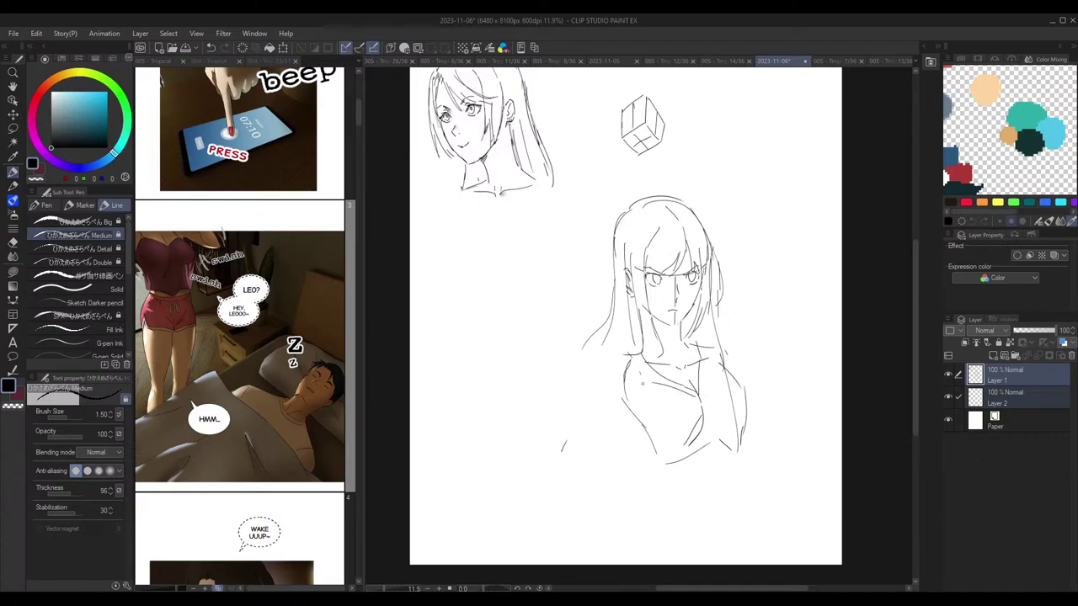
# Step: Sketch the near shoulder strap and rework the far neckline edge of the second woman's top, undoing misplaced strokes
pyautogui.moveTo(642, 360)
pyautogui.mouseDown()
pyautogui.moveTo(643, 384)
pyautogui.moveTo(635, 346)
pyautogui.mouseUp()
pyautogui.hotkey('ctrl', 'z')
pyautogui.moveTo(701, 394)
pyautogui.mouseDown()
pyautogui.moveTo(712, 359)
pyautogui.moveTo(702, 339)
pyautogui.mouseUp()
pyautogui.hotkey('ctrl', 'z')
# Step: Lasso the second woman's shoulders and torso, stretch them slightly wider with a free transform, and clear the selection
pyautogui.moveTo(757, 243); pyautogui.dragTo(749, 240)
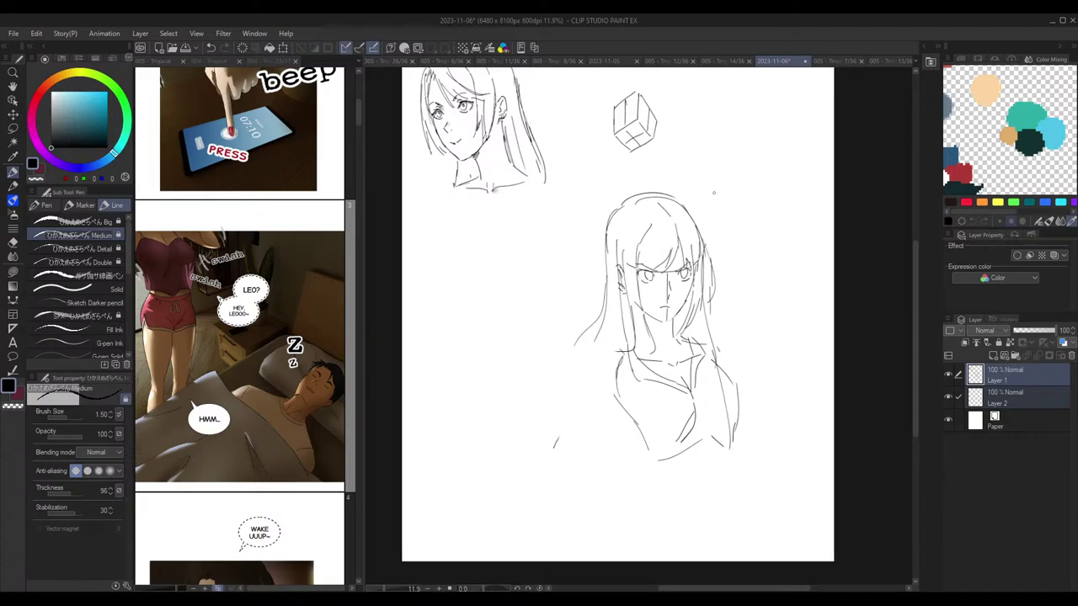
pyautogui.scroll(-2, 749, 280)
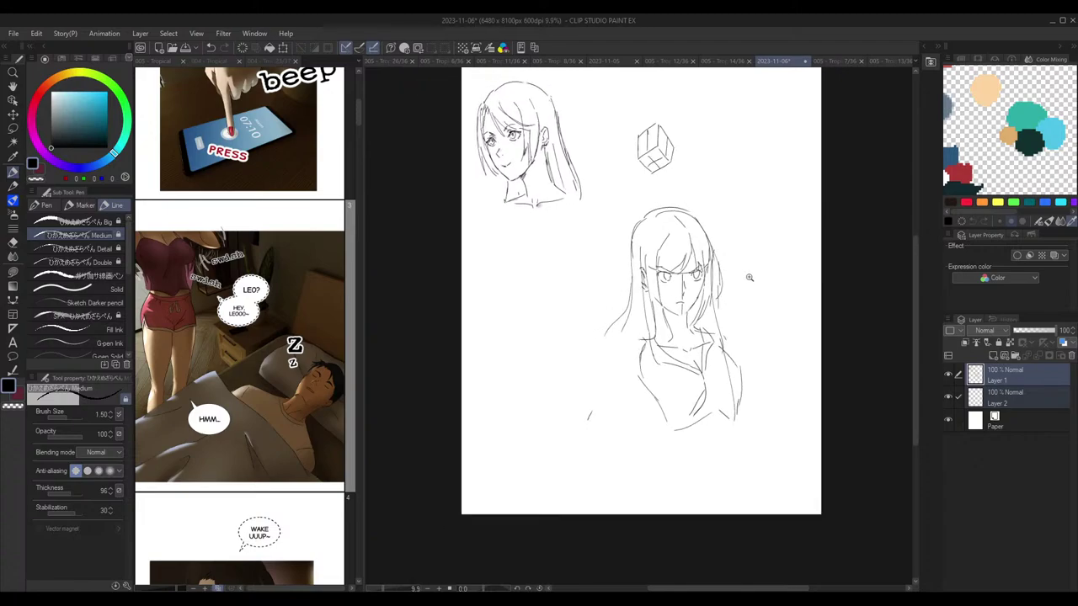
pyautogui.moveTo(746, 288)
pyautogui.mouseDown()
pyautogui.moveTo(741, 276)
pyautogui.moveTo(724, 303)
pyautogui.mouseUp()
pyautogui.press('m')
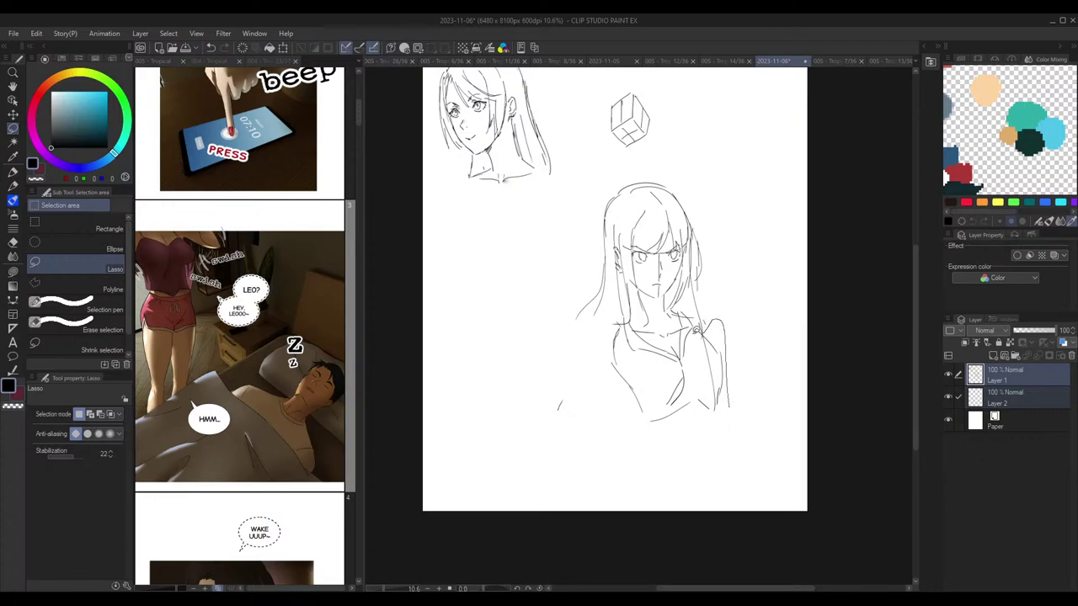
pyautogui.moveTo(695, 330)
pyautogui.mouseDown()
pyautogui.moveTo(682, 360)
pyautogui.moveTo(640, 352)
pyautogui.moveTo(625, 327)
pyautogui.moveTo(596, 381)
pyautogui.moveTo(750, 410)
pyautogui.mouseUp()
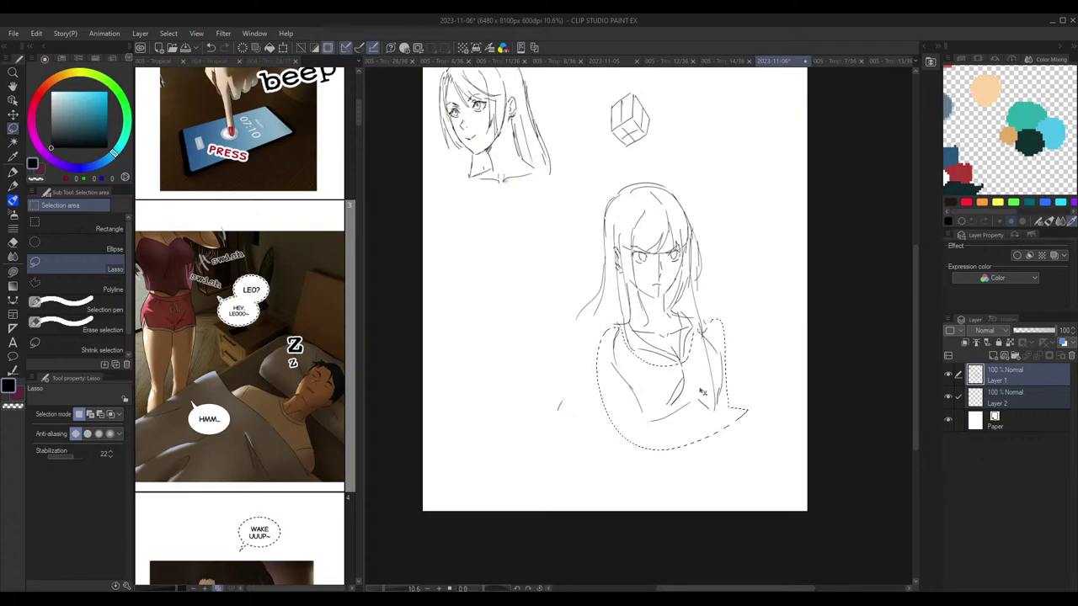
pyautogui.hotkey('ctrl', 't')
pyautogui.moveTo(748, 451); pyautogui.dragTo(755, 459)
pyautogui.click(652, 477)
pyautogui.hotkey('ctrl', 'd')
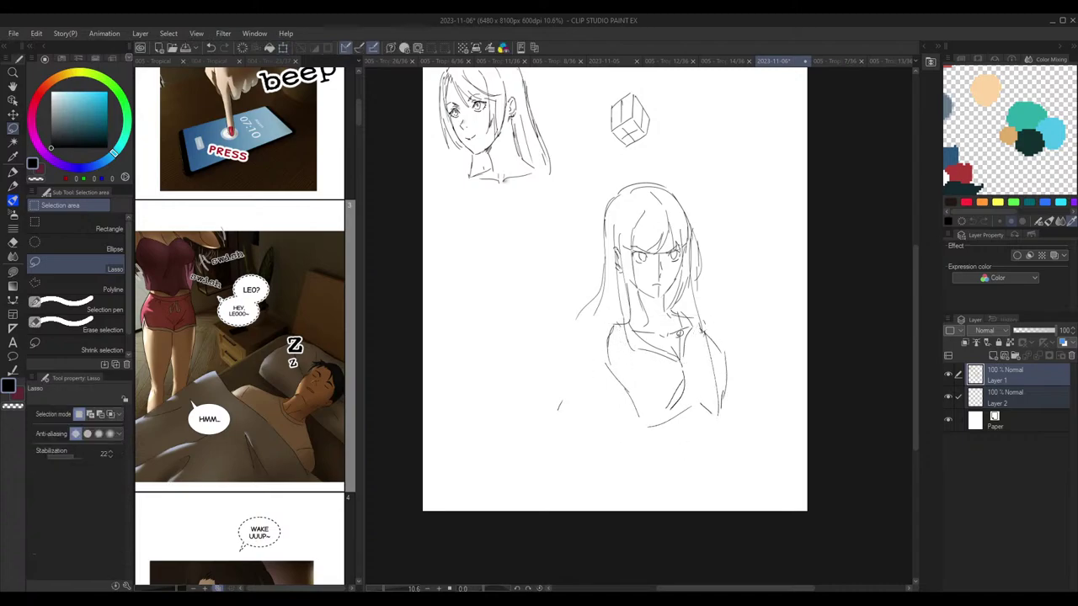
# Step: Erase the stray mark beside the torso and draw both waist side lines below the chest, undoing poor attempts
pyautogui.press('e')
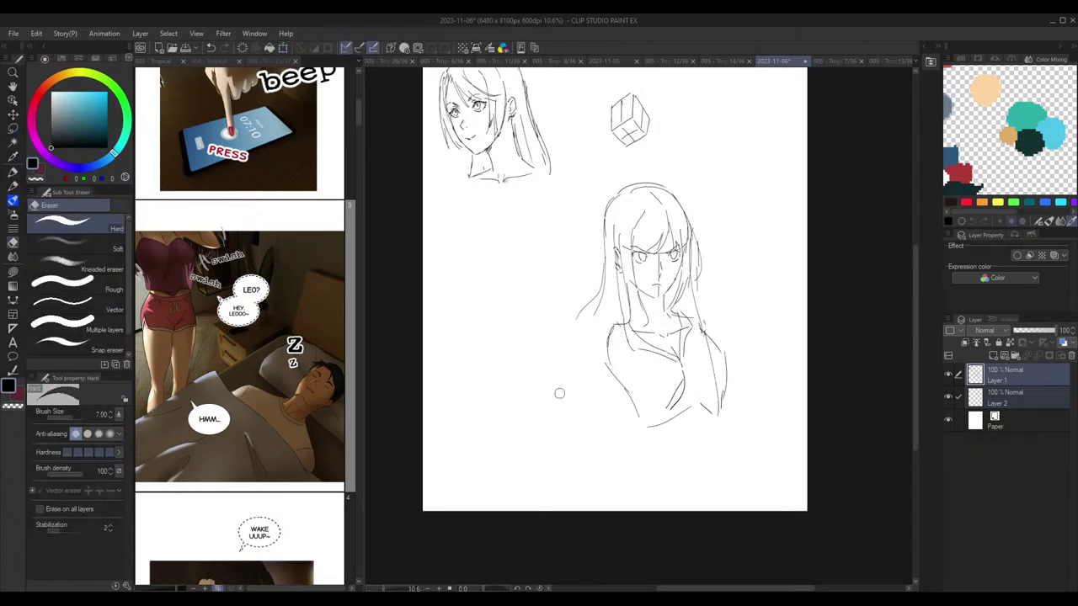
pyautogui.press('p')
pyautogui.moveTo(642, 415); pyautogui.dragTo(643, 479)
pyautogui.moveTo(713, 413); pyautogui.dragTo(713, 471)
pyautogui.hotkey('ctrl', 'z')
pyautogui.hotkey('ctrl', 'z')
pyautogui.moveTo(714, 414)
pyautogui.mouseDown()
pyautogui.moveTo(709, 477)
pyautogui.moveTo(725, 436)
pyautogui.moveTo(715, 473)
pyautogui.mouseUp()
pyautogui.hotkey('ctrl', 'z')
pyautogui.hotkey('ctrl', 'z')
pyautogui.hotkey('ctrl', 'z')
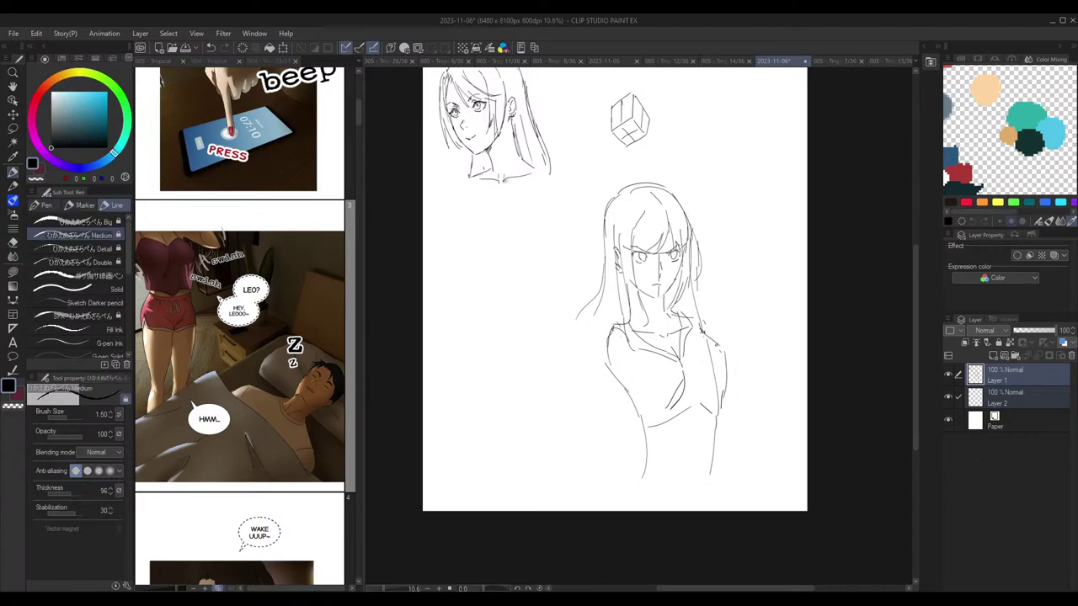
# Step: Refine the far shoulder and torso contour and draw a wavy crop-top hem across the waist
pyautogui.moveTo(718, 346); pyautogui.dragTo(722, 399)
pyautogui.press('e')
pyautogui.press('p')
pyautogui.hotkey('ctrl', 'z')
pyautogui.hotkey('ctrl', 'z')
pyautogui.hotkey('ctrl', 'y')
pyautogui.moveTo(659, 456)
pyautogui.mouseDown()
pyautogui.moveTo(686, 461)
pyautogui.moveTo(711, 447)
pyautogui.mouseUp()
pyautogui.hotkey('ctrl', 'z')
pyautogui.moveTo(718, 411); pyautogui.dragTo(713, 441)
pyautogui.moveTo(671, 445); pyautogui.dragTo(646, 451)
pyautogui.moveTo(623, 326)
pyautogui.mouseDown()
pyautogui.moveTo(634, 352)
pyautogui.moveTo(628, 390)
pyautogui.moveTo(608, 428)
pyautogui.moveTo(648, 449)
pyautogui.moveTo(599, 357)
pyautogui.moveTo(587, 418)
pyautogui.mouseUp()
pyautogui.hotkey('ctrl', 'z')
pyautogui.moveTo(601, 362)
pyautogui.mouseDown()
pyautogui.moveTo(587, 430)
pyautogui.moveTo(626, 457)
pyautogui.mouseUp()
pyautogui.press('h')
pyautogui.press('h')
pyautogui.hotkey('ctrl', 'z')
pyautogui.hotkey('ctrl', 'z')
pyautogui.hotkey('ctrl', 'z')
pyautogui.hotkey('ctrl', 'z')
# Step: Draw the near arm hanging straight down beside the torso and check the figure in a mirrored view
pyautogui.moveTo(608, 330); pyautogui.dragTo(608, 437)
pyautogui.moveTo(632, 357); pyautogui.dragTo(633, 432)
pyautogui.moveTo(634, 377); pyautogui.dragTo(640, 495)
pyautogui.moveTo(612, 431); pyautogui.dragTo(613, 490)
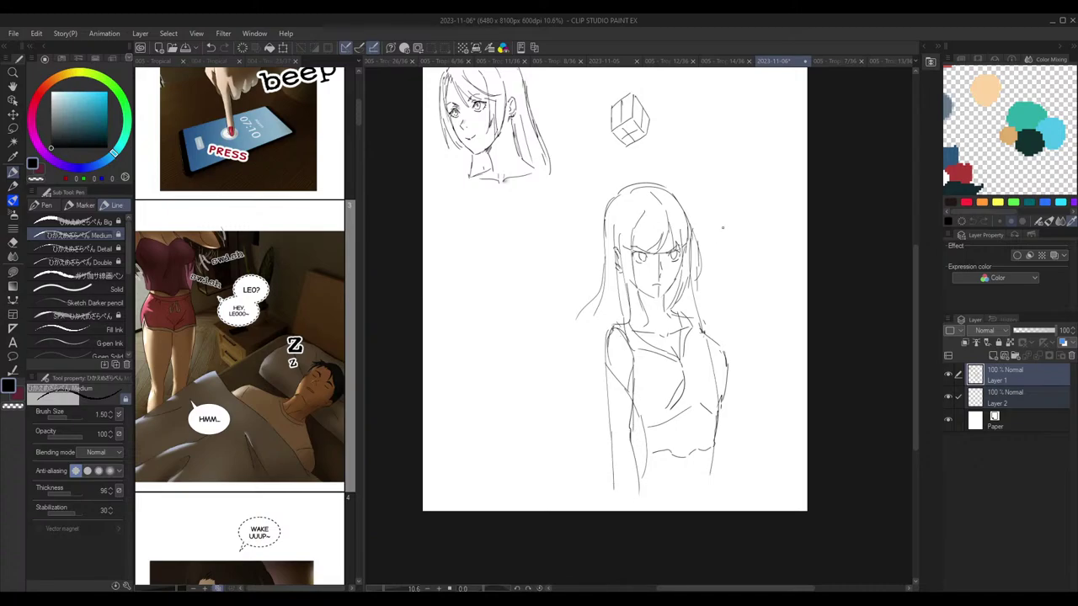
pyautogui.press('h')
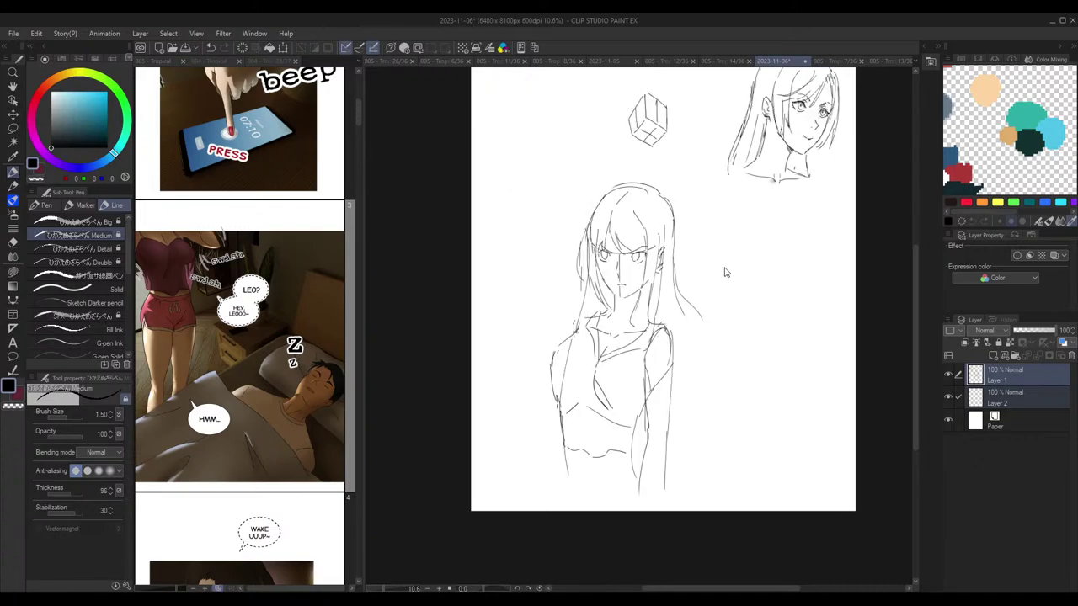
pyautogui.press('h')
# Step: Try loose strands at the ends of the near-side hair, undoing them together with the arm's lower outer line
pyautogui.moveTo(722, 233)
pyautogui.mouseDown()
pyautogui.moveTo(731, 413)
pyautogui.moveTo(716, 277)
pyautogui.mouseUp()
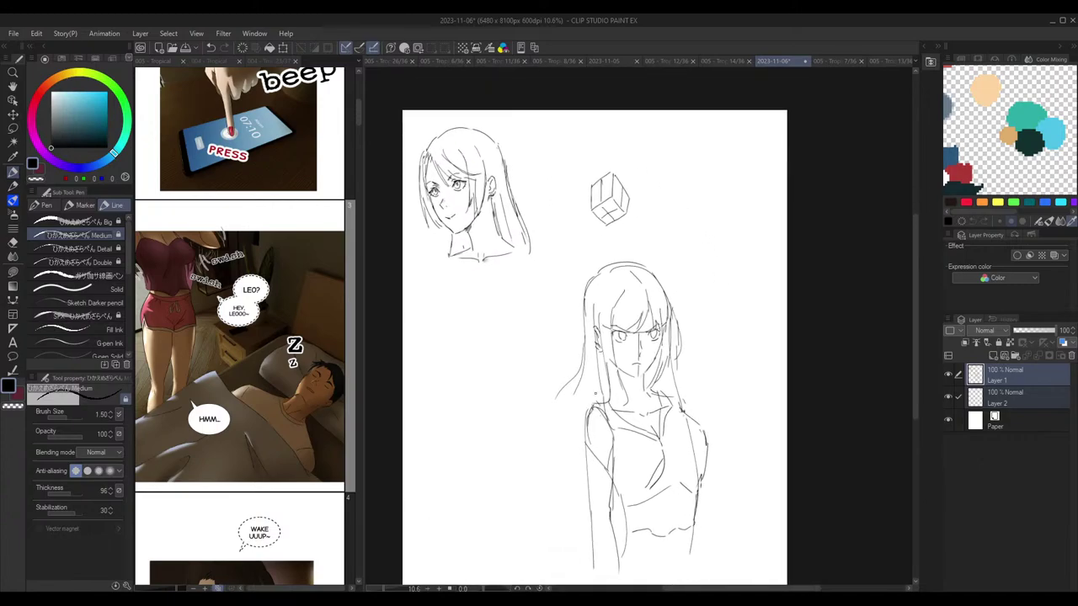
pyautogui.moveTo(559, 389)
pyautogui.mouseDown()
pyautogui.moveTo(564, 434)
pyautogui.moveTo(569, 419)
pyautogui.mouseUp()
pyautogui.moveTo(583, 380); pyautogui.dragTo(579, 424)
pyautogui.hotkey('ctrl', 'z')
pyautogui.hotkey('ctrl', 'z')
pyautogui.hotkey('ctrl', 'z')
pyautogui.hotkey('ctrl', 'z')
# Step: Start a third head in the blank area below the first, drawing the round skull top and angular face outline
pyautogui.moveTo(648, 213); pyautogui.dragTo(683, 251)
pyautogui.moveTo(683, 252)
pyautogui.mouseDown()
pyautogui.moveTo(681, 236)
pyautogui.moveTo(732, 185)
pyautogui.moveTo(755, 256)
pyautogui.moveTo(751, 245)
pyautogui.mouseUp()
pyautogui.moveTo(643, 299); pyautogui.dragTo(645, 298)
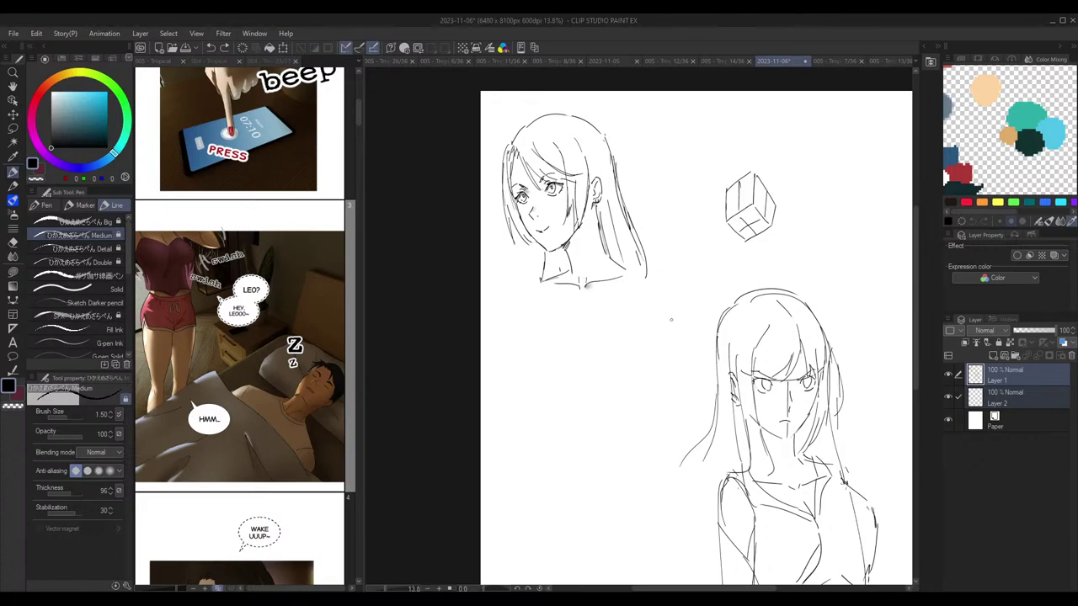
pyautogui.moveTo(690, 351)
pyautogui.mouseDown()
pyautogui.moveTo(665, 251)
pyautogui.moveTo(610, 202)
pyautogui.moveTo(627, 186)
pyautogui.mouseUp()
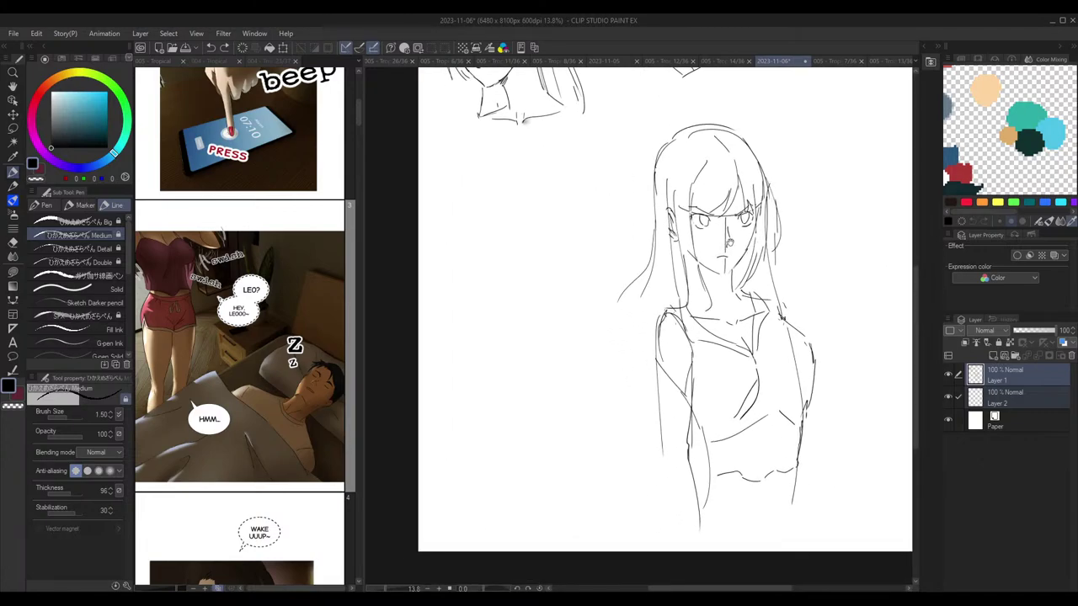
pyautogui.moveTo(730, 243); pyautogui.dragTo(747, 268)
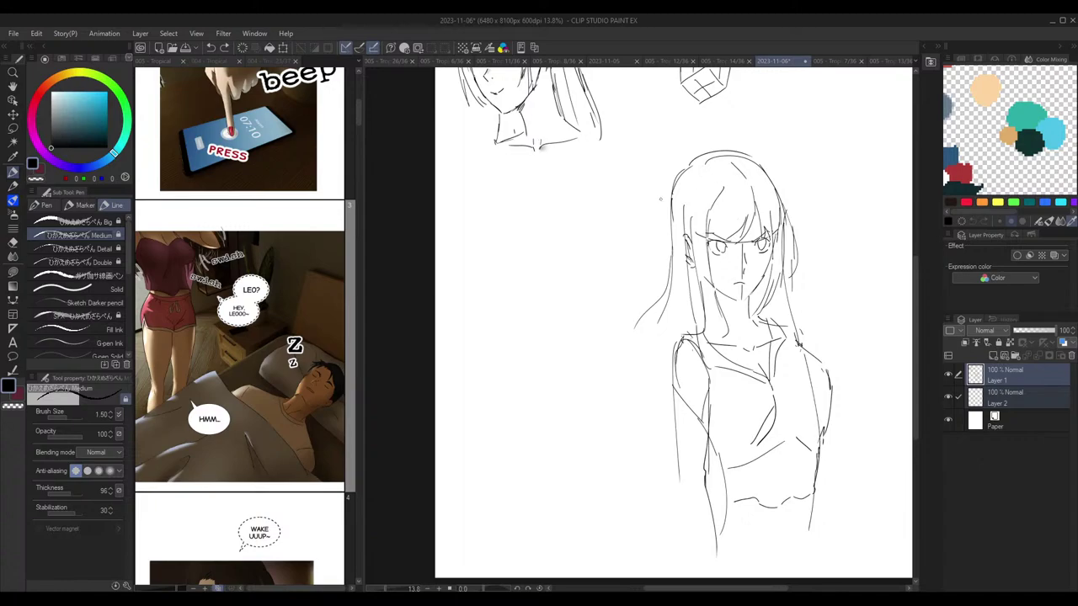
pyautogui.scroll(1, 597, 258)
pyautogui.moveTo(607, 255)
pyautogui.mouseDown()
pyautogui.moveTo(645, 253)
pyautogui.moveTo(659, 236)
pyautogui.mouseUp()
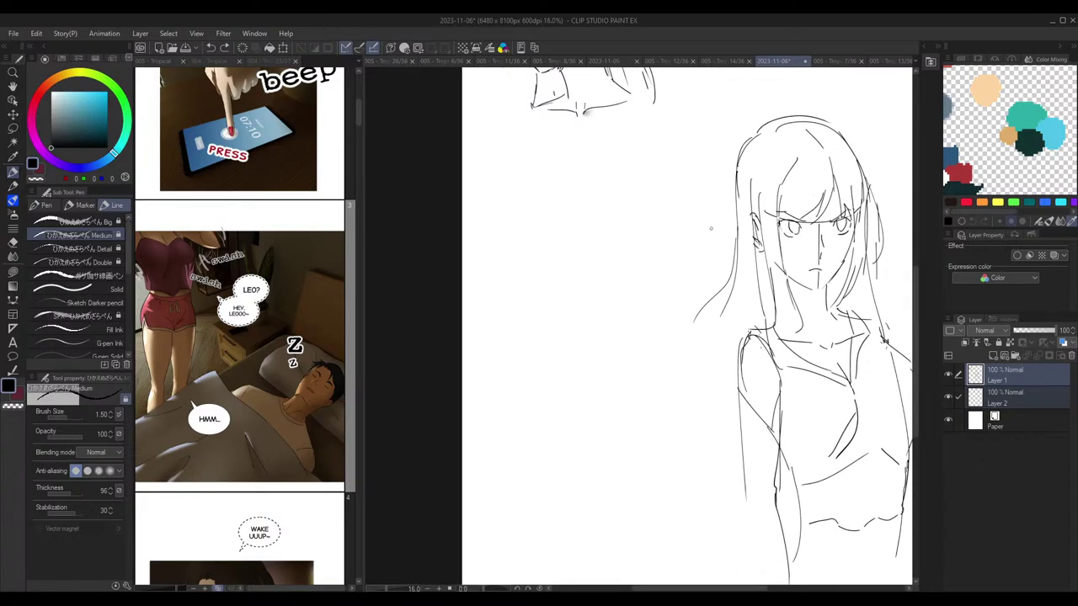
pyautogui.moveTo(512, 227)
pyautogui.mouseDown()
pyautogui.moveTo(538, 195)
pyautogui.moveTo(533, 184)
pyautogui.moveTo(607, 212)
pyautogui.mouseUp()
pyautogui.hotkey('ctrl', 'z')
pyautogui.moveTo(530, 182)
pyautogui.mouseDown()
pyautogui.moveTo(566, 173)
pyautogui.moveTo(626, 217)
pyautogui.mouseUp()
pyautogui.moveTo(621, 214)
pyautogui.mouseDown()
pyautogui.moveTo(611, 294)
pyautogui.moveTo(589, 311)
pyautogui.moveTo(545, 272)
pyautogui.mouseUp()
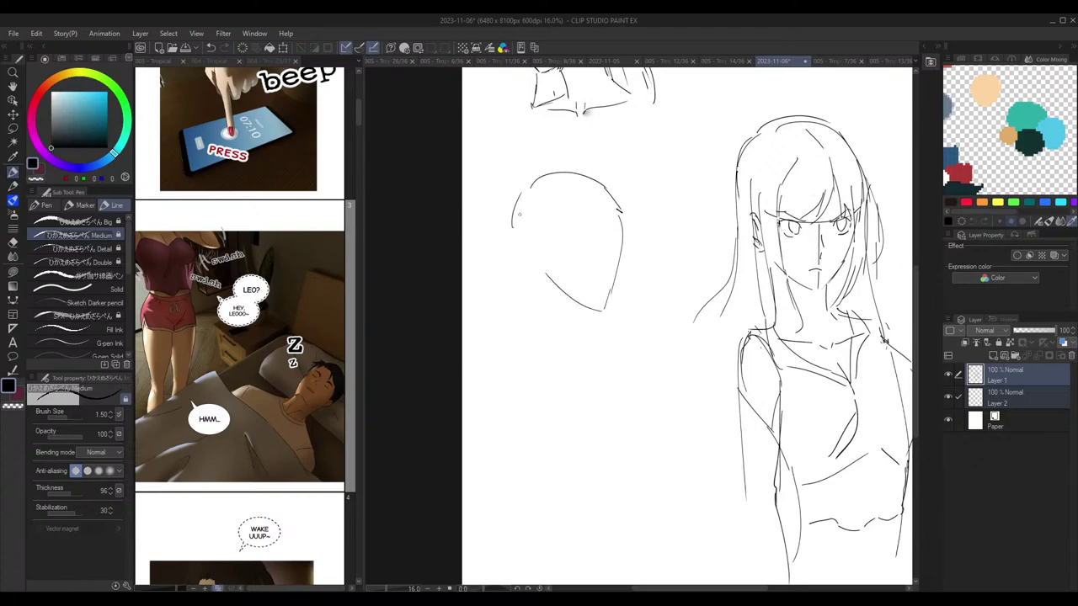
# Step: Redraw the third head's near jawline and add a curved brow guideline and a vertical face centre line
pyautogui.hotkey('ctrl', 'z')
pyautogui.moveTo(513, 244); pyautogui.dragTo(583, 289)
pyautogui.hotkey('ctrl', 'z')
pyautogui.moveTo(514, 234); pyautogui.dragTo(579, 290)
pyautogui.moveTo(578, 245); pyautogui.dragTo(618, 221)
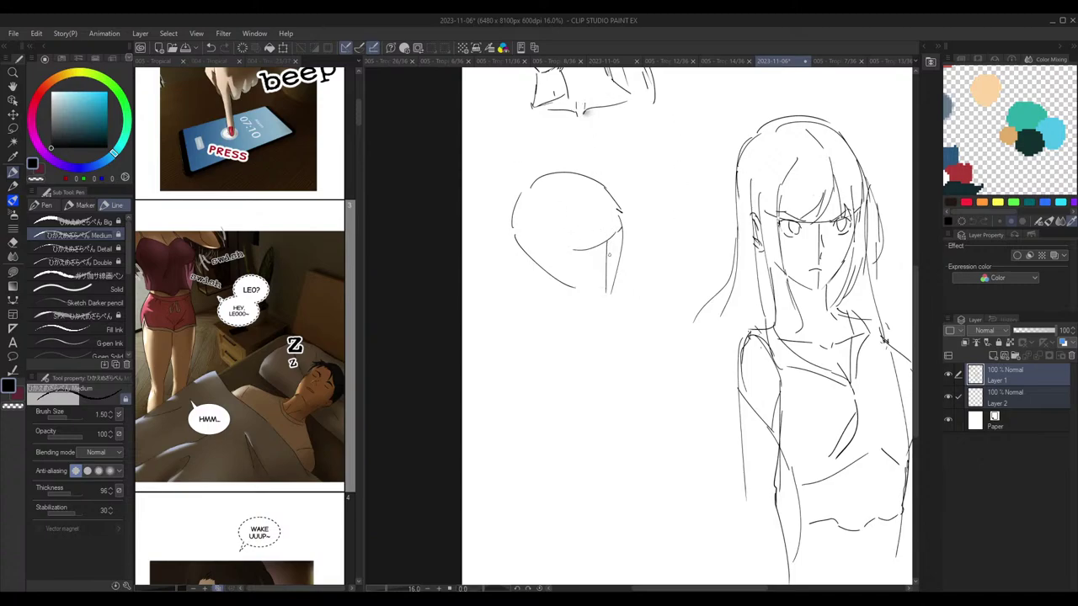
pyautogui.moveTo(609, 243); pyautogui.dragTo(609, 292)
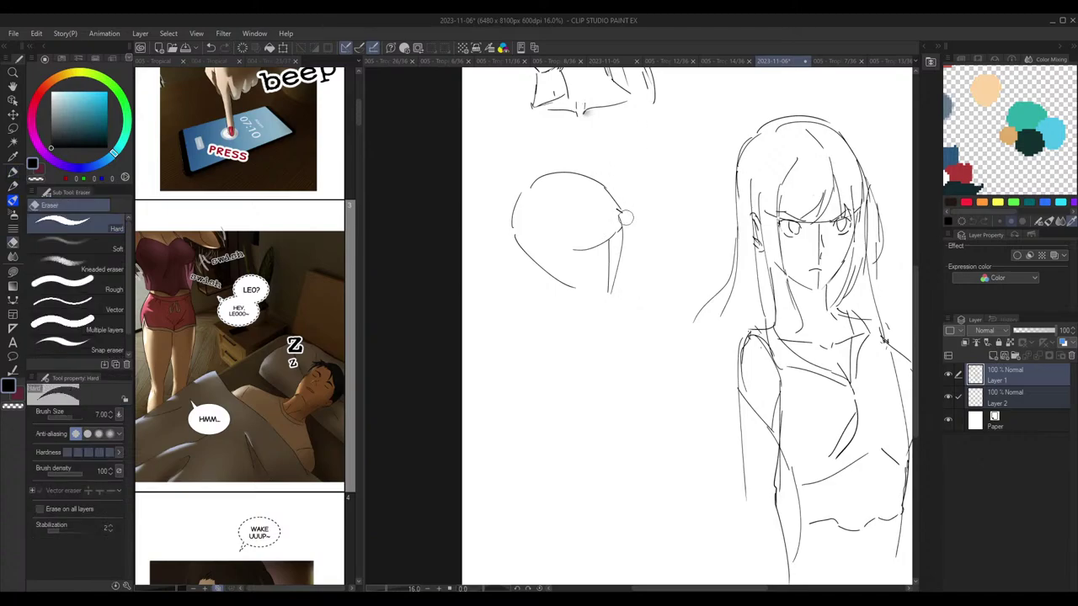
# Step: Clean up the third head's far brow edge and close the lower curve of the skull circle
pyautogui.press('e')
pyautogui.moveTo(618, 231)
pyautogui.mouseDown()
pyautogui.moveTo(573, 251)
pyautogui.moveTo(594, 245)
pyautogui.mouseUp()
pyautogui.press('p')
pyautogui.press('e')
pyautogui.press('p')
pyautogui.hotkey('ctrl', 'z')
pyautogui.press('e')
pyautogui.press('p')
pyautogui.moveTo(516, 239)
pyautogui.mouseDown()
pyautogui.moveTo(530, 263)
pyautogui.moveTo(605, 283)
pyautogui.mouseUp()
pyautogui.moveTo(622, 238); pyautogui.dragTo(613, 260)
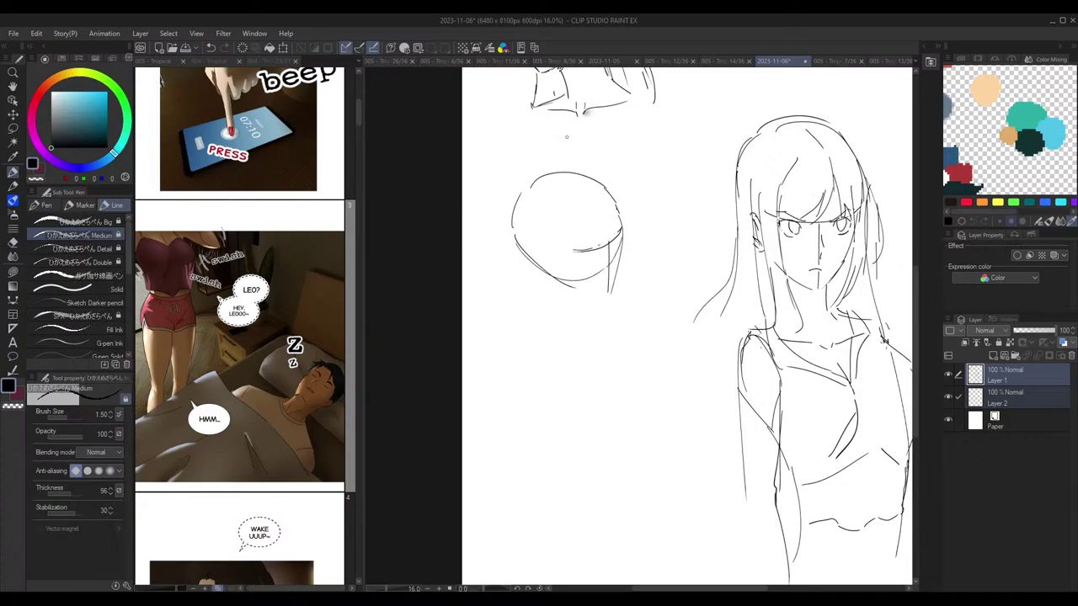
# Step: Extend the third head's jawline to the chin point and trim the overlapping lines at the far brow
pyautogui.moveTo(549, 274); pyautogui.dragTo(612, 295)
pyautogui.hotkey('ctrl', 'z')
pyautogui.scroll(2, 636, 251)
pyautogui.moveTo(631, 241)
pyautogui.mouseDown()
pyautogui.moveTo(666, 227)
pyautogui.moveTo(650, 249)
pyautogui.mouseUp()
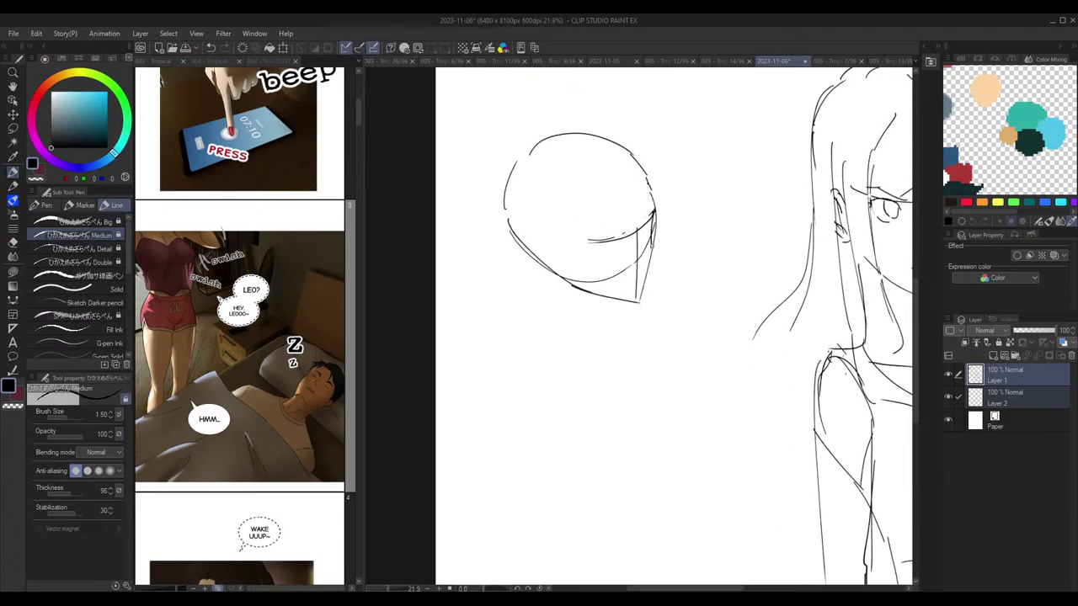
pyautogui.press('e')
pyautogui.moveTo(664, 202); pyautogui.dragTo(660, 230)
pyautogui.press('p')
# Step: Sketch guide strokes for both eyes below the brow line and try a near eyebrow, undoing the poor strokes
pyautogui.moveTo(598, 263); pyautogui.dragTo(650, 245)
pyautogui.hotkey('ctrl', 'z')
pyautogui.hotkey('ctrl', 'z')
pyautogui.moveTo(648, 181); pyautogui.dragTo(661, 187)
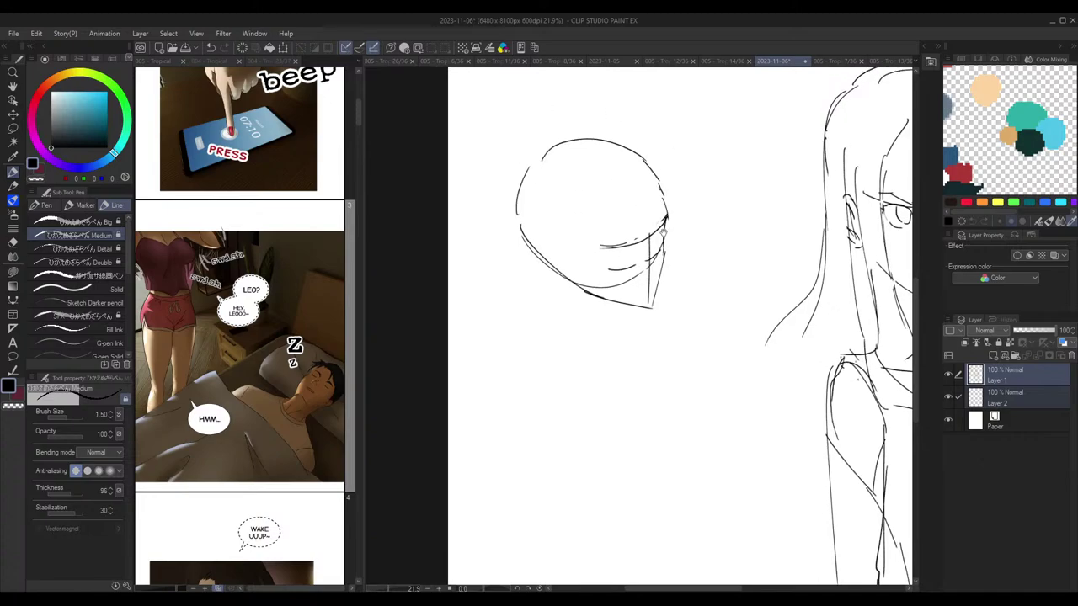
pyautogui.moveTo(651, 251); pyautogui.dragTo(653, 274)
pyautogui.moveTo(600, 245); pyautogui.dragTo(661, 223)
pyautogui.hotkey('ctrl', 'z')
pyautogui.hotkey('ctrl', 'z')
pyautogui.hotkey('ctrl', 'z')
# Step: Draw the far eyebrow and both narrow eyes on the third head, undoing misplaced iris strokes
pyautogui.moveTo(651, 229); pyautogui.dragTo(667, 217)
pyautogui.moveTo(605, 250)
pyautogui.mouseDown()
pyautogui.moveTo(631, 248)
pyautogui.moveTo(637, 262)
pyautogui.moveTo(625, 249)
pyautogui.moveTo(618, 268)
pyautogui.mouseUp()
pyautogui.hotkey('ctrl', 'z')
pyautogui.hotkey('ctrl', 'z')
pyautogui.moveTo(621, 257); pyautogui.dragTo(617, 267)
pyautogui.hotkey('ctrl', 'z')
pyautogui.moveTo(653, 234)
pyautogui.mouseDown()
pyautogui.moveTo(660, 250)
pyautogui.moveTo(664, 236)
pyautogui.moveTo(657, 254)
pyautogui.mouseUp()
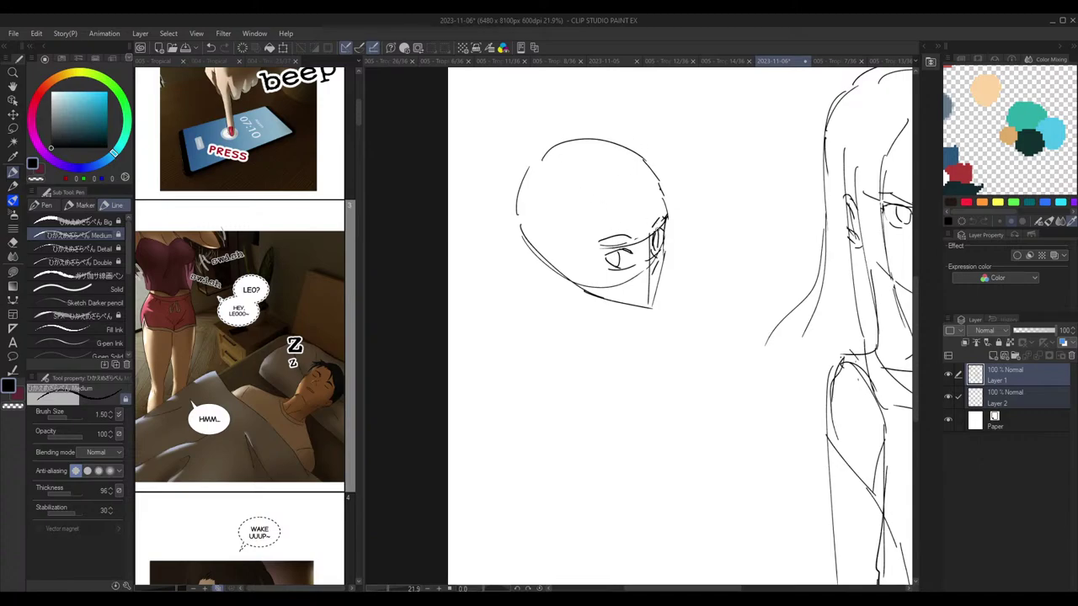
# Step: Refine the third head's near eye with a darker lid and iris, erasing and undoing misplaced lines
pyautogui.scroll(-3, 681, 228)
pyautogui.scroll(4, 722, 233)
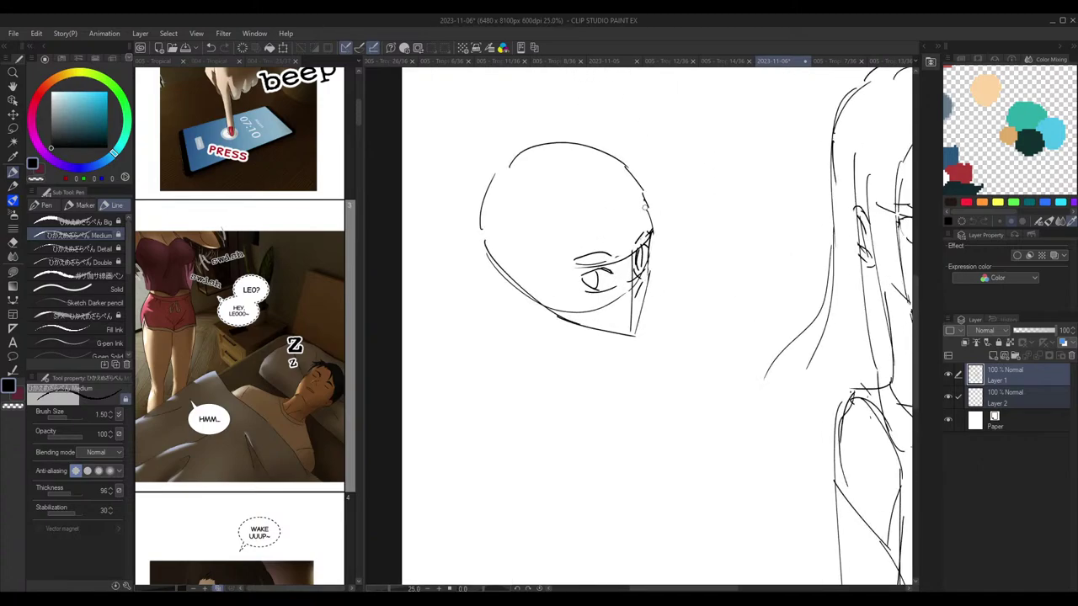
pyautogui.moveTo(582, 280)
pyautogui.mouseDown()
pyautogui.moveTo(598, 278)
pyautogui.moveTo(585, 277)
pyautogui.moveTo(595, 288)
pyautogui.mouseUp()
pyautogui.press('e')
pyautogui.press('p')
pyautogui.hotkey('ctrl', 'z')
pyautogui.hotkey('ctrl', 'z')
pyautogui.moveTo(600, 272); pyautogui.dragTo(596, 288)
pyautogui.moveTo(597, 266)
pyautogui.mouseDown()
pyautogui.moveTo(648, 267)
pyautogui.moveTo(641, 258)
pyautogui.moveTo(635, 270)
pyautogui.mouseUp()
pyautogui.hotkey('ctrl', 'z')
pyautogui.press('e')
pyautogui.press('p')
pyautogui.scroll(-1, 640, 214)
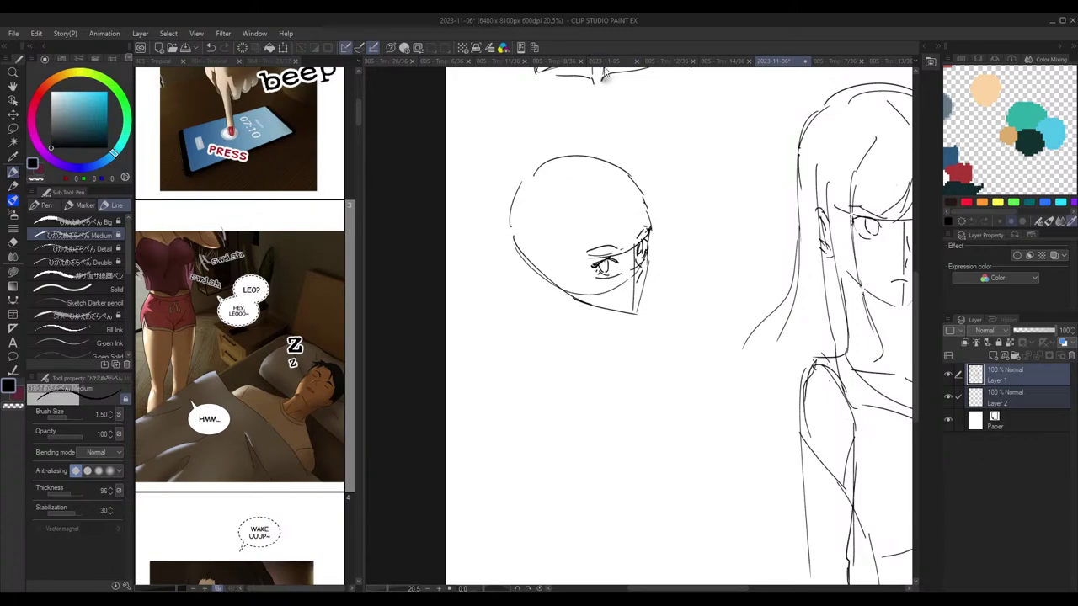
pyautogui.moveTo(687, 231); pyautogui.dragTo(686, 242)
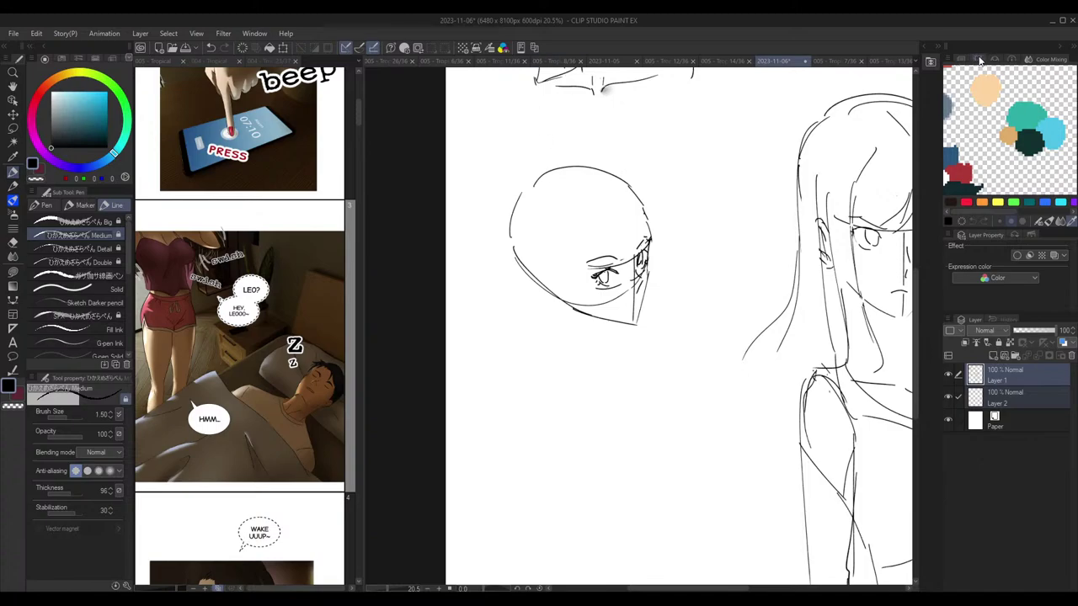
pyautogui.click(970, 59)
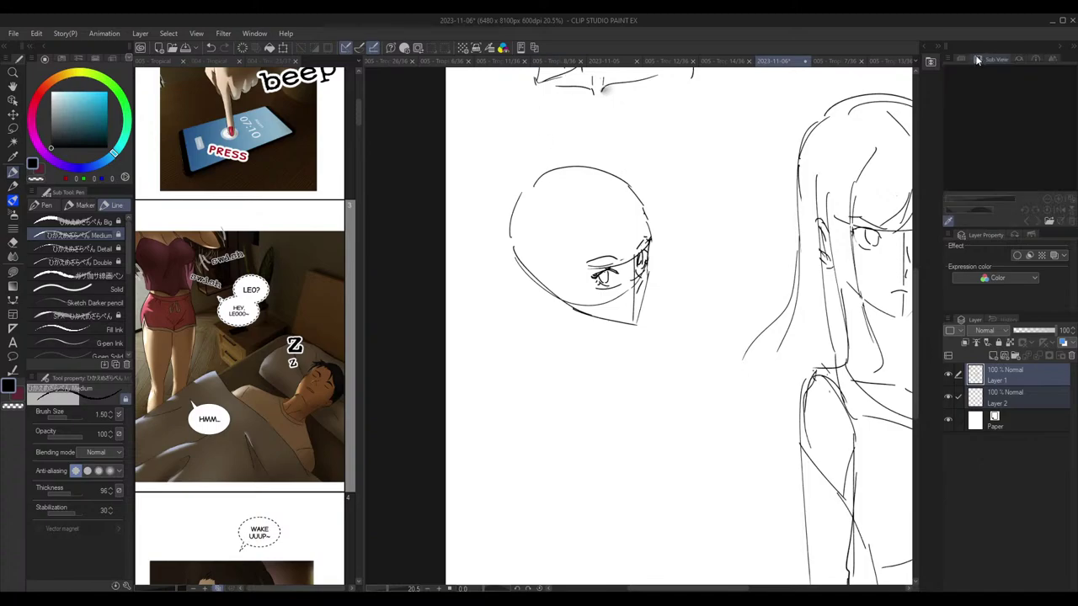
pyautogui.click(1053, 59)
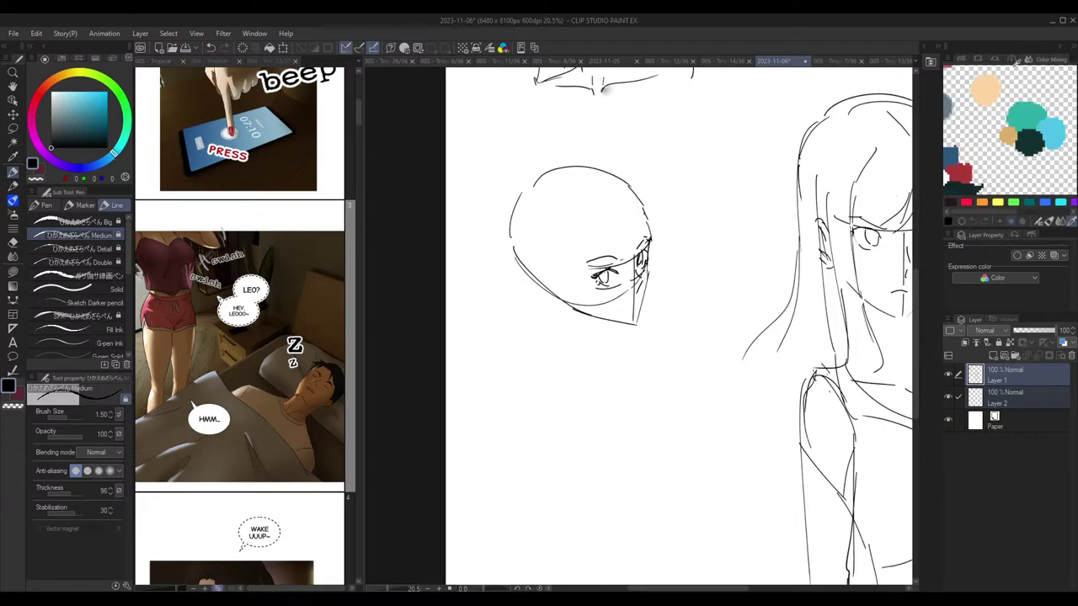
# Step: Sketch fringe strands parting over the third head's forehead and a lock falling in front of the near eye's outer corner
pyautogui.moveTo(613, 137); pyautogui.dragTo(607, 161)
pyautogui.moveTo(602, 229); pyautogui.dragTo(637, 279)
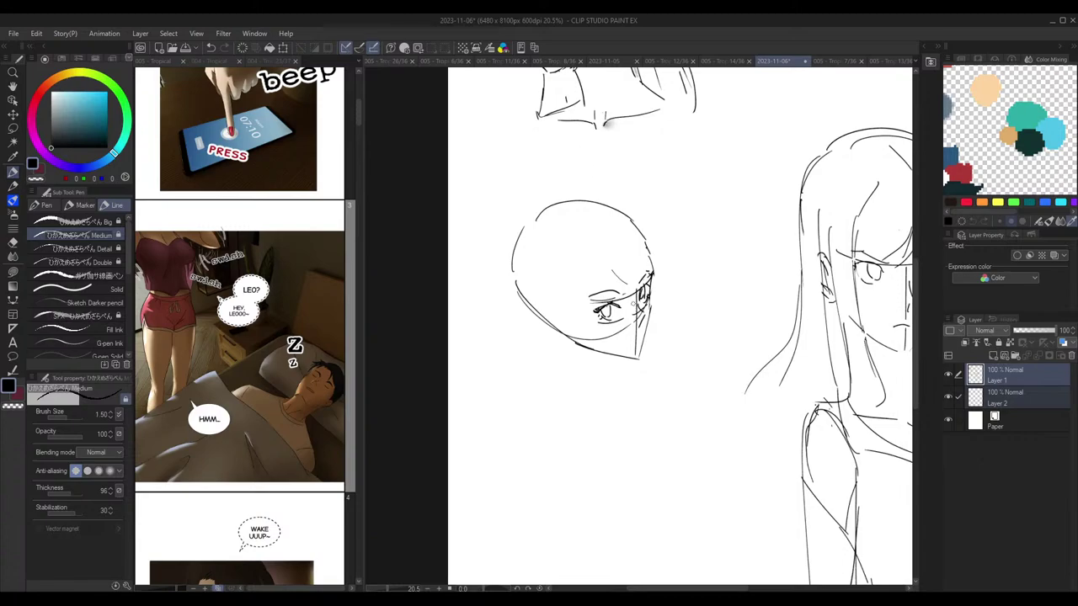
pyautogui.moveTo(599, 246); pyautogui.dragTo(637, 301)
pyautogui.moveTo(599, 263)
pyautogui.mouseDown()
pyautogui.moveTo(596, 250)
pyautogui.moveTo(586, 285)
pyautogui.moveTo(603, 350)
pyautogui.mouseUp()
pyautogui.hotkey('ctrl', 'z')
# Step: Draw a hair lock down the far side of the third head's face, retrying until it fits
pyautogui.moveTo(642, 244); pyautogui.dragTo(646, 345)
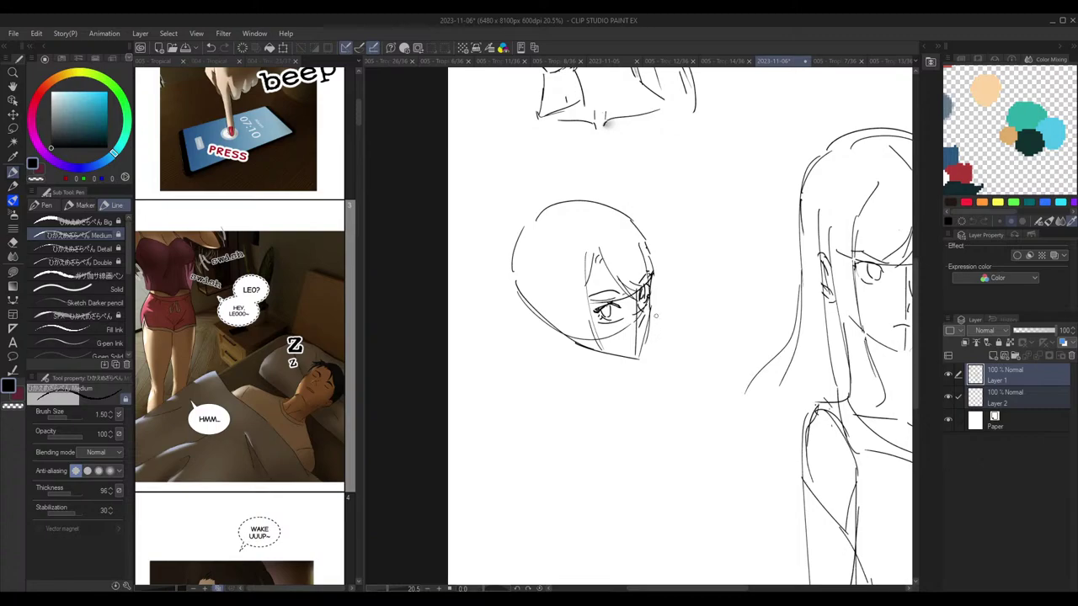
pyautogui.hotkey('ctrl', 'z')
pyautogui.moveTo(647, 256); pyautogui.dragTo(648, 346)
pyautogui.hotkey('ctrl', 'z')
pyautogui.moveTo(646, 257); pyautogui.dragTo(652, 344)
# Step: Add a long near-side strand down to the jaw and a hair contour outside the far cheek
pyautogui.moveTo(593, 323); pyautogui.dragTo(604, 357)
pyautogui.hotkey('ctrl', 'z')
pyautogui.moveTo(563, 258); pyautogui.dragTo(576, 342)
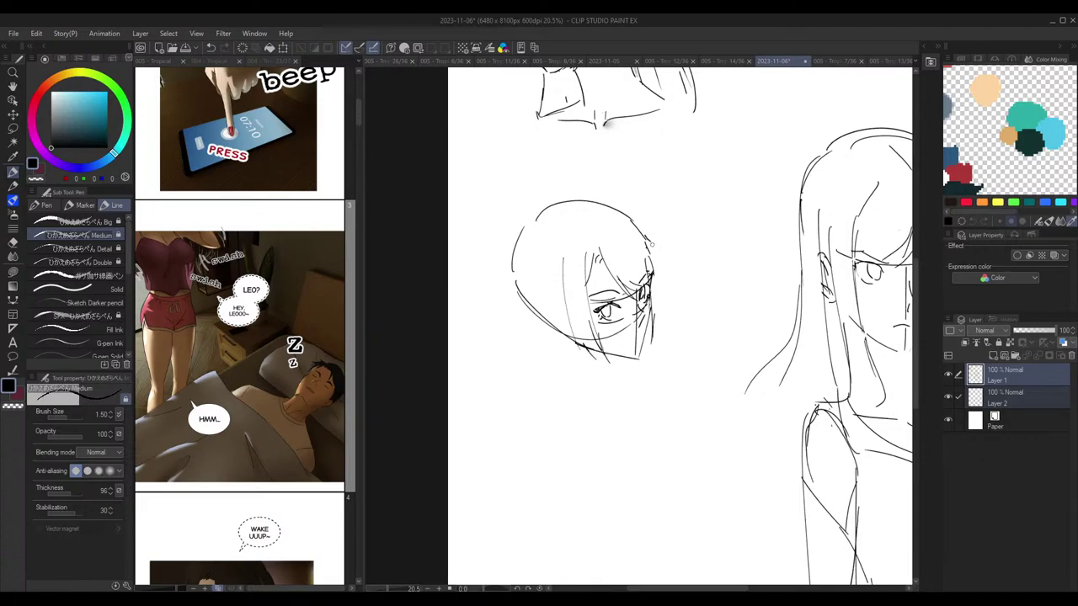
pyautogui.moveTo(651, 246); pyautogui.dragTo(655, 322)
pyautogui.moveTo(655, 256); pyautogui.dragTo(655, 341)
pyautogui.hotkey('ctrl', 'z')
# Step: Mark the ear's position, draw the hair contour at the back of the third head, and erase the old skull edge
pyautogui.moveTo(562, 288); pyautogui.dragTo(564, 317)
pyautogui.press('h')
pyautogui.press('h')
pyautogui.moveTo(557, 321)
pyautogui.mouseDown()
pyautogui.moveTo(545, 259)
pyautogui.moveTo(521, 300)
pyautogui.mouseUp()
pyautogui.hotkey('ctrl', 'z')
pyautogui.moveTo(524, 236); pyautogui.dragTo(532, 311)
pyautogui.press('e')
pyautogui.moveTo(513, 264); pyautogui.dragTo(509, 251)
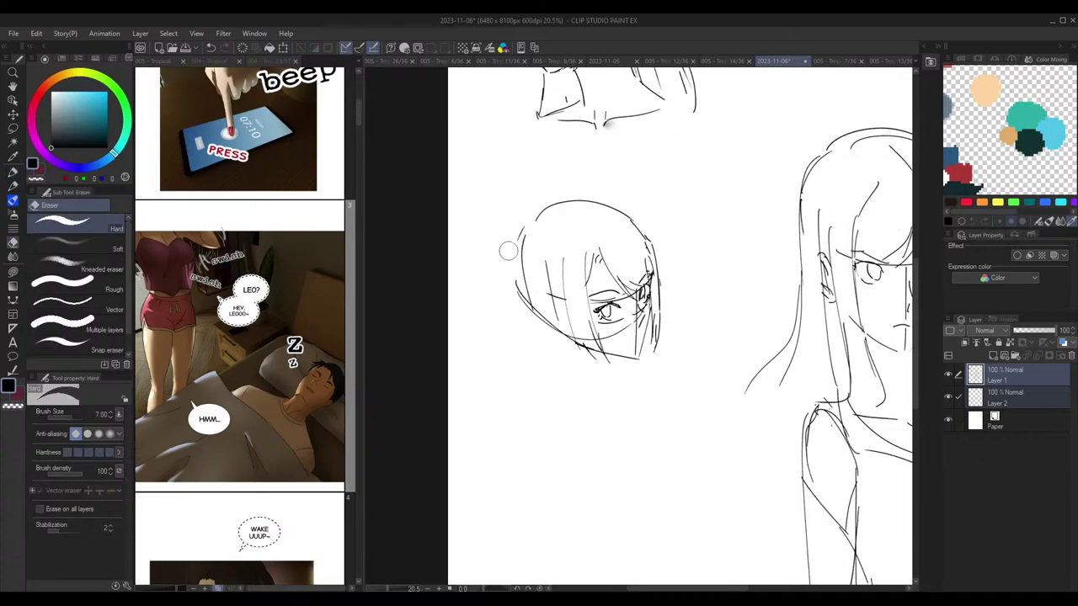
pyautogui.press('p')
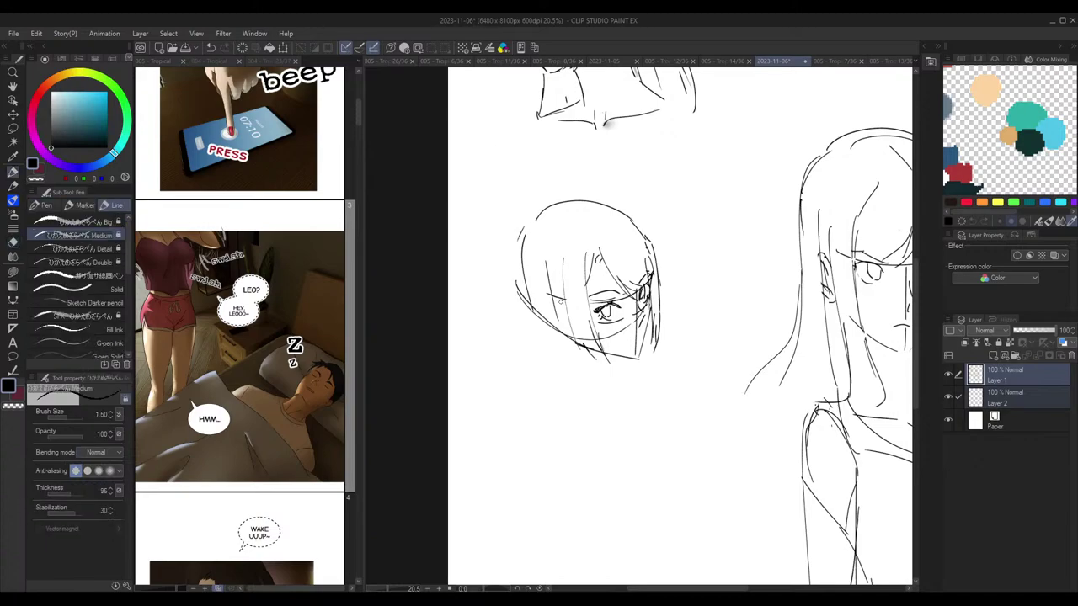
# Step: Replace the ear mark with a curved ear outline and add short hair strands above and in front of it
pyautogui.press('e')
pyautogui.moveTo(552, 287)
pyautogui.mouseDown()
pyautogui.moveTo(549, 273)
pyautogui.moveTo(563, 323)
pyautogui.mouseUp()
pyautogui.press('p')
pyautogui.moveTo(554, 260); pyautogui.dragTo(562, 308)
pyautogui.moveTo(588, 250); pyautogui.dragTo(585, 269)
# Step: Redraw the near-side lock's lower end along the jaw and add a fringe strand sweeping to the far brow
pyautogui.press('e')
pyautogui.moveTo(594, 354); pyautogui.dragTo(586, 348)
pyautogui.press('p')
pyautogui.hotkey('ctrl', 'z')
pyautogui.moveTo(568, 312)
pyautogui.mouseDown()
pyautogui.moveTo(584, 347)
pyautogui.moveTo(605, 357)
pyautogui.mouseUp()
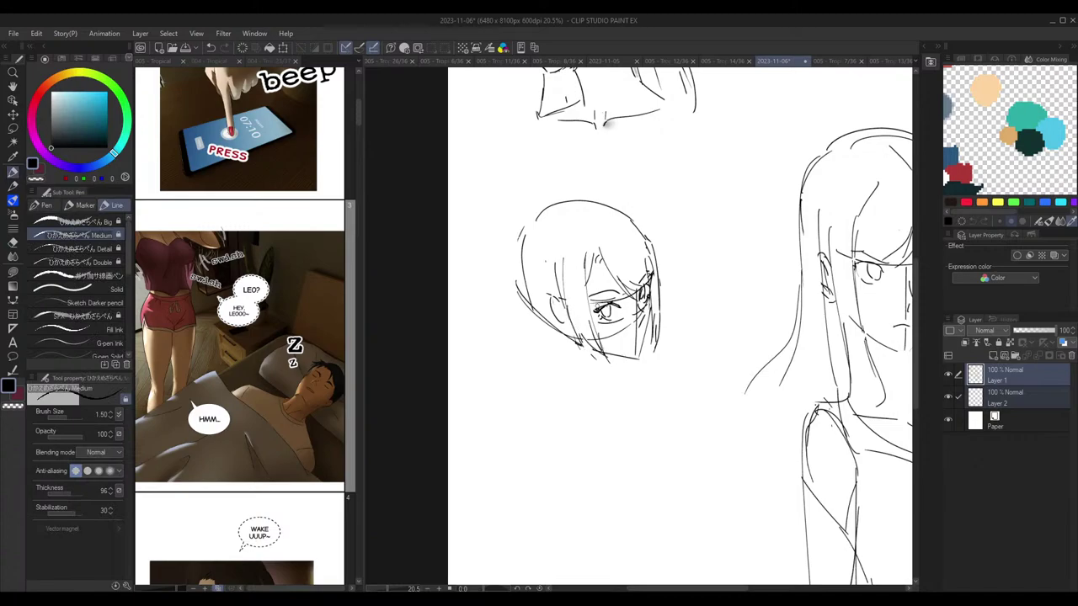
pyautogui.hotkey('ctrl', 'z')
pyautogui.hotkey('ctrl', 'z')
pyautogui.moveTo(573, 318); pyautogui.dragTo(609, 362)
pyautogui.moveTo(607, 231); pyautogui.dragTo(662, 267)
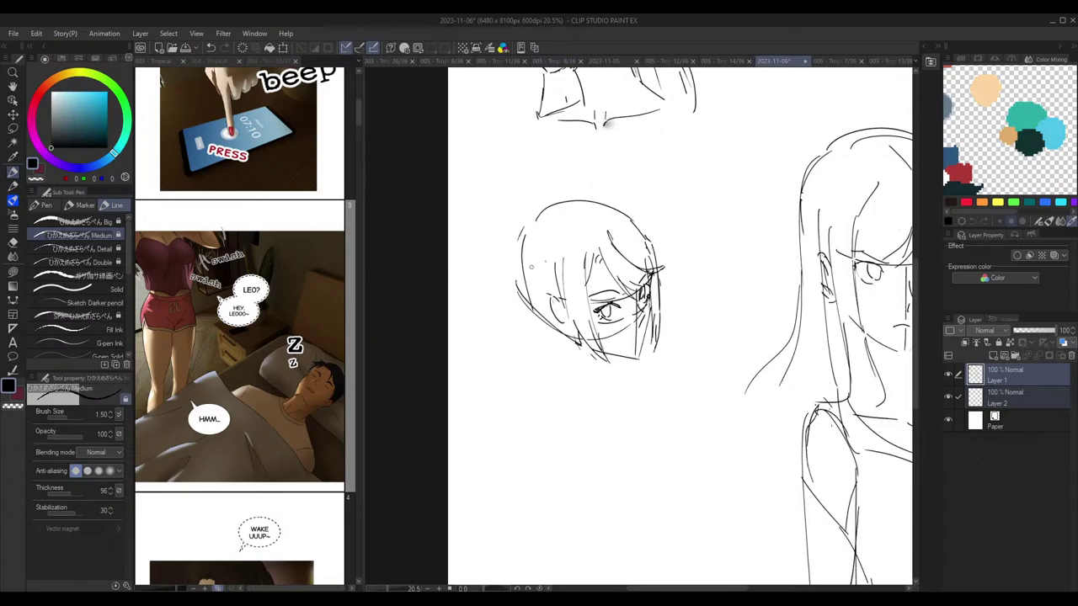
# Step: Extend the third head's hair with long strands falling behind the neck and one strand outside the far cheek
pyautogui.press('e')
pyautogui.press('p')
pyautogui.moveTo(522, 234); pyautogui.dragTo(543, 347)
pyautogui.moveTo(530, 264); pyautogui.dragTo(520, 399)
pyautogui.moveTo(540, 328); pyautogui.dragTo(543, 384)
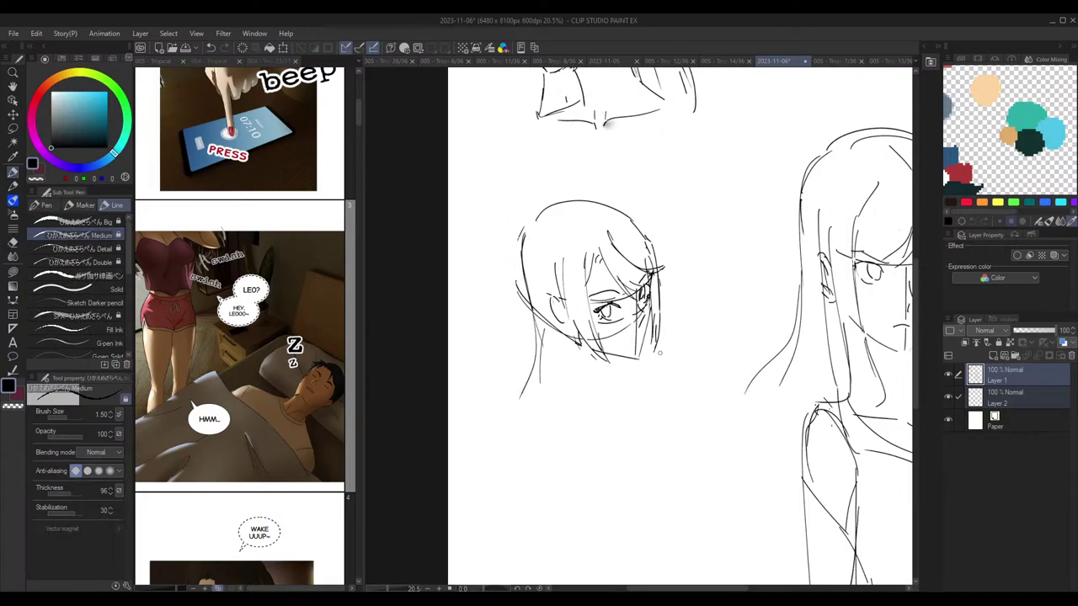
pyautogui.moveTo(654, 299); pyautogui.dragTo(666, 356)
pyautogui.press('e')
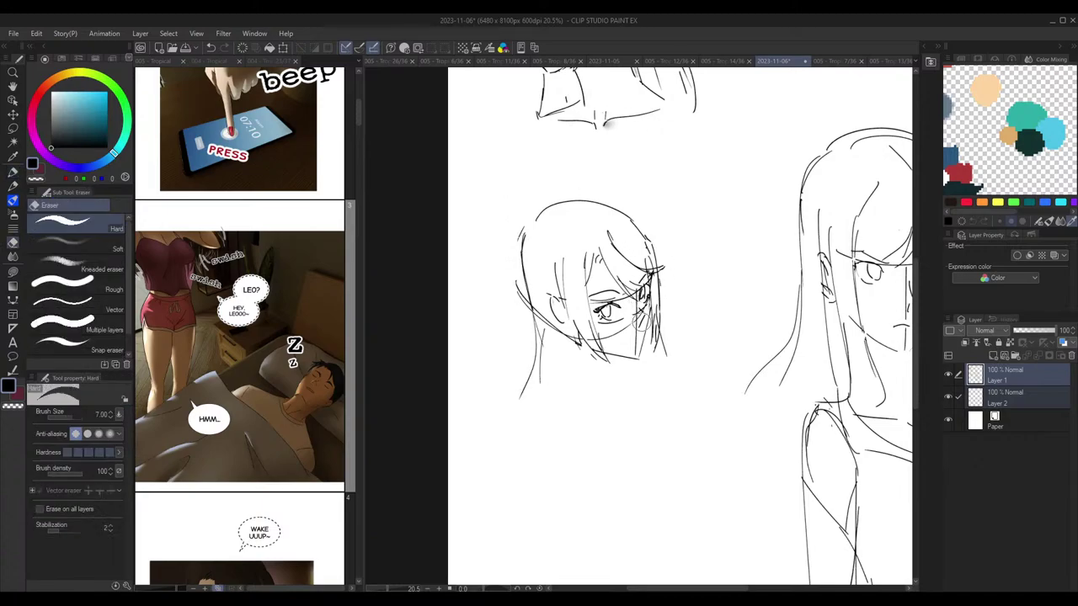
pyautogui.press('p')
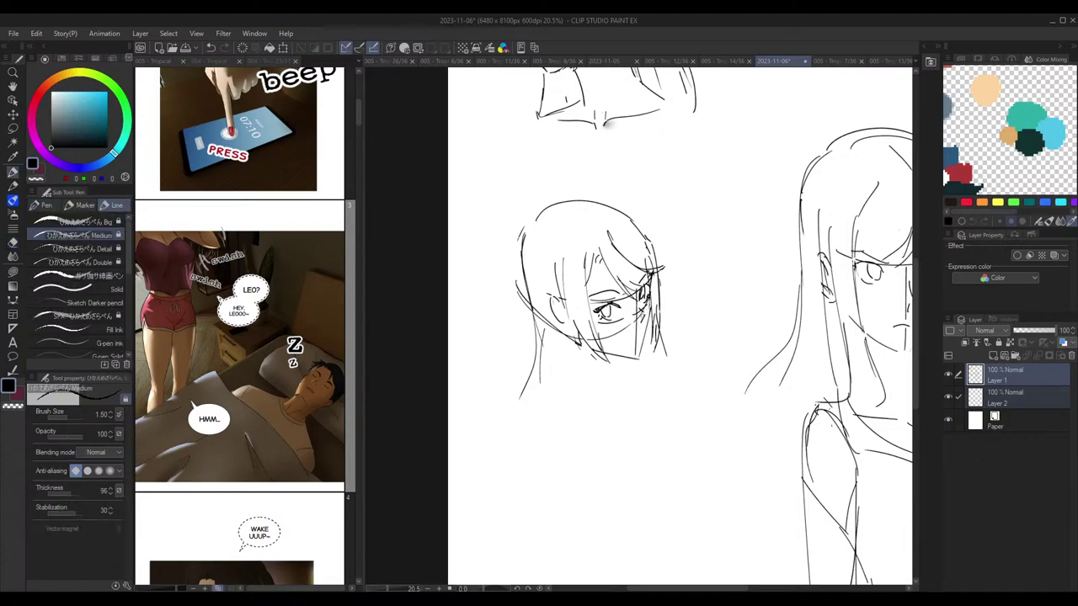
# Step: Mark the mouth on the third head and redraw the far jaw line down to the chin point
pyautogui.scroll(2, 659, 309)
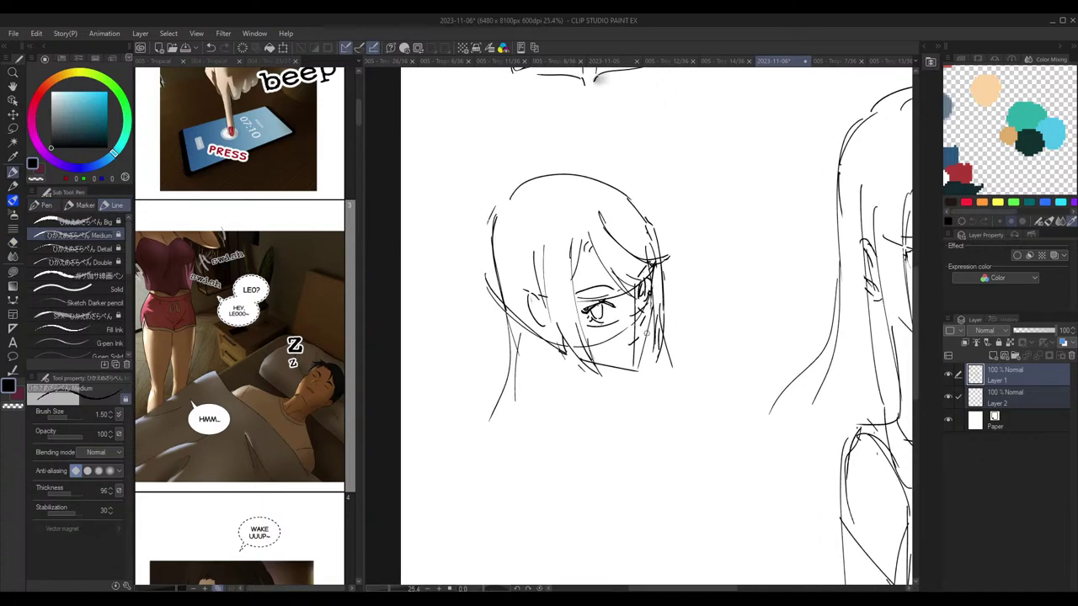
pyautogui.moveTo(630, 346); pyautogui.dragTo(639, 335)
pyautogui.moveTo(646, 337); pyautogui.dragTo(638, 370)
pyautogui.press('h')
pyautogui.press('h')
pyautogui.scroll(1, 715, 349)
pyautogui.press('e')
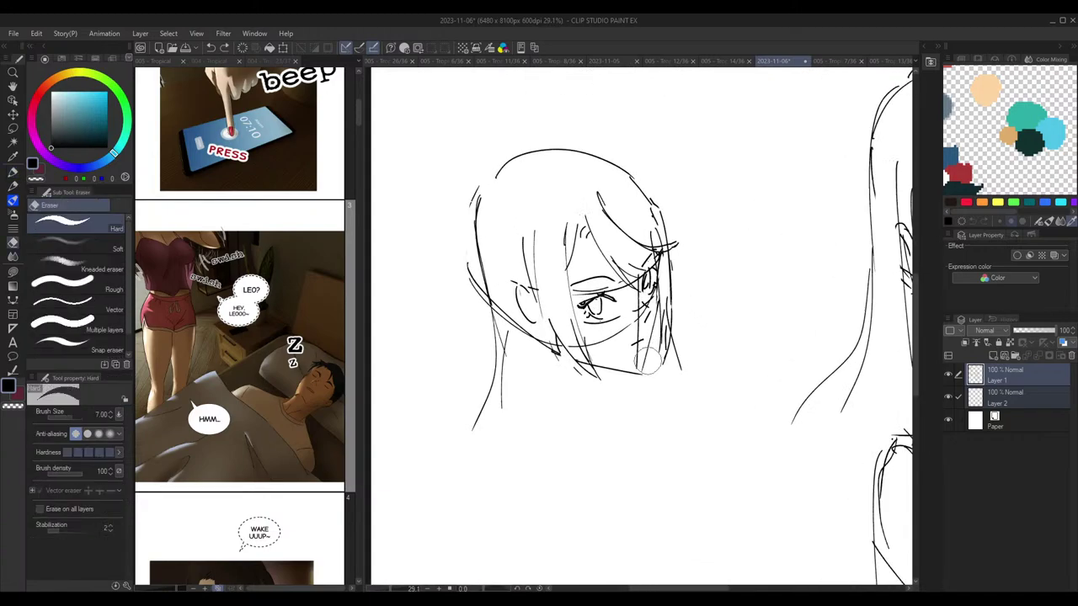
pyautogui.press('p')
pyautogui.moveTo(646, 351); pyautogui.dragTo(637, 374)
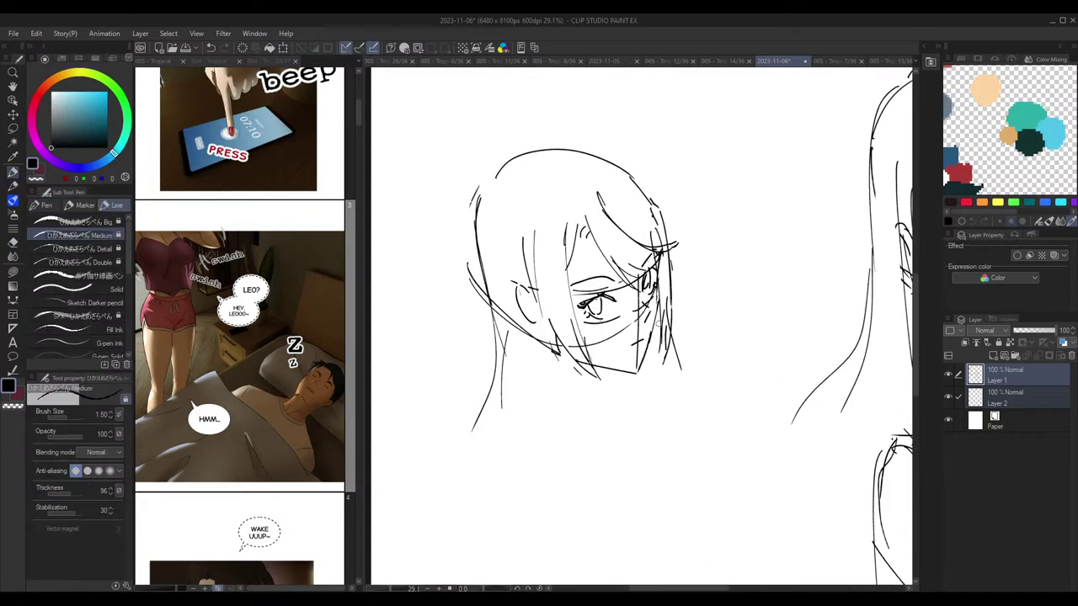
# Step: Clean up the far jaw and redraw the thin hair strands hanging beside the far cheek
pyautogui.scroll(-2, 684, 349)
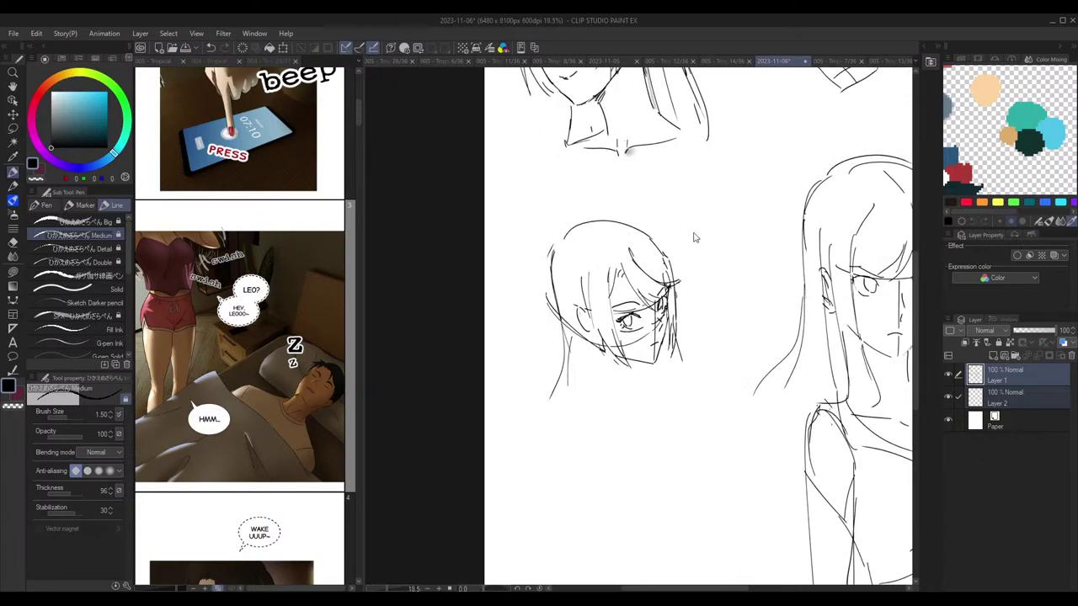
pyautogui.press('h')
pyautogui.press('h')
pyautogui.scroll(2, 688, 324)
pyautogui.press('e')
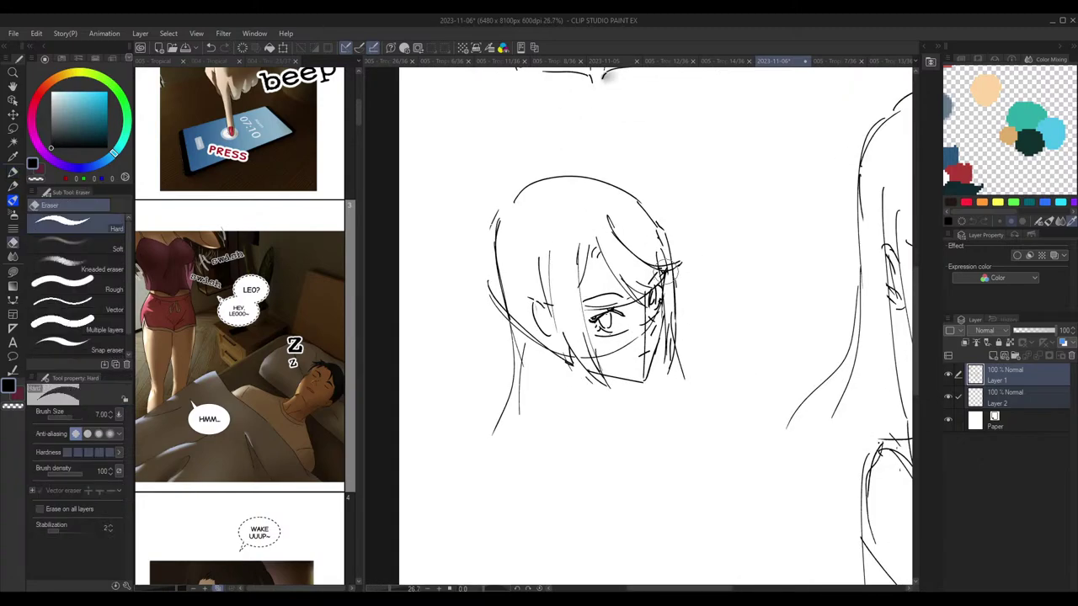
pyautogui.press('p')
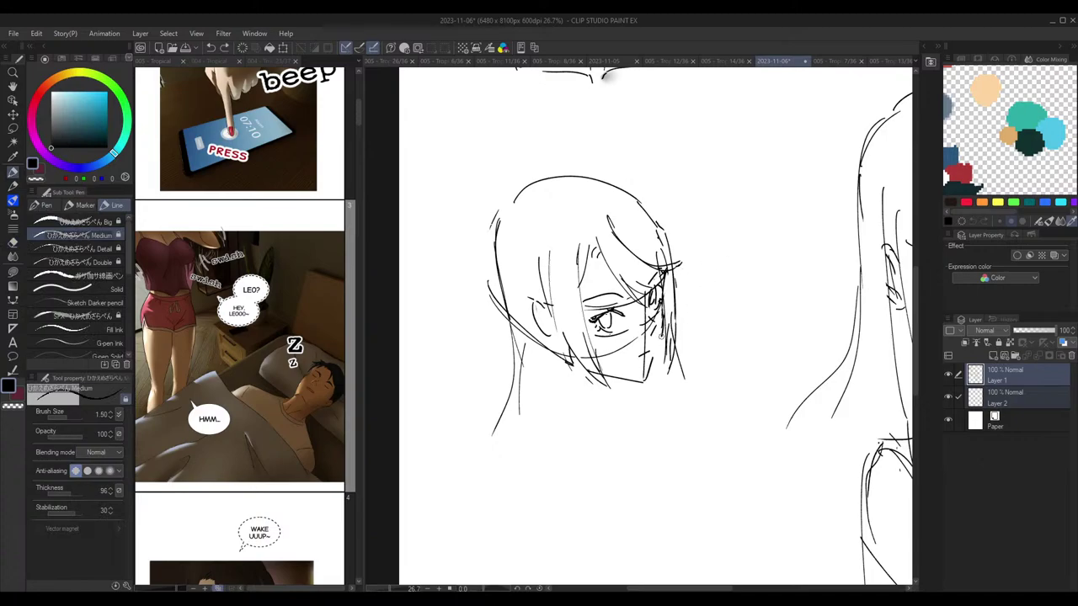
pyautogui.press('e')
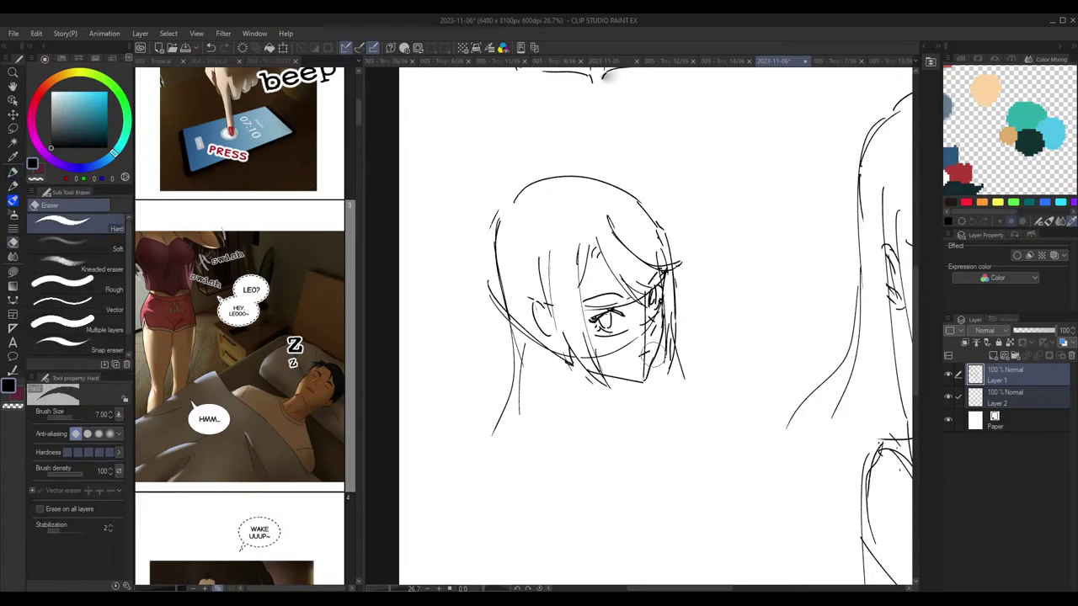
pyautogui.press('p')
pyautogui.scroll(-3, 718, 292)
pyautogui.scroll(2, 710, 301)
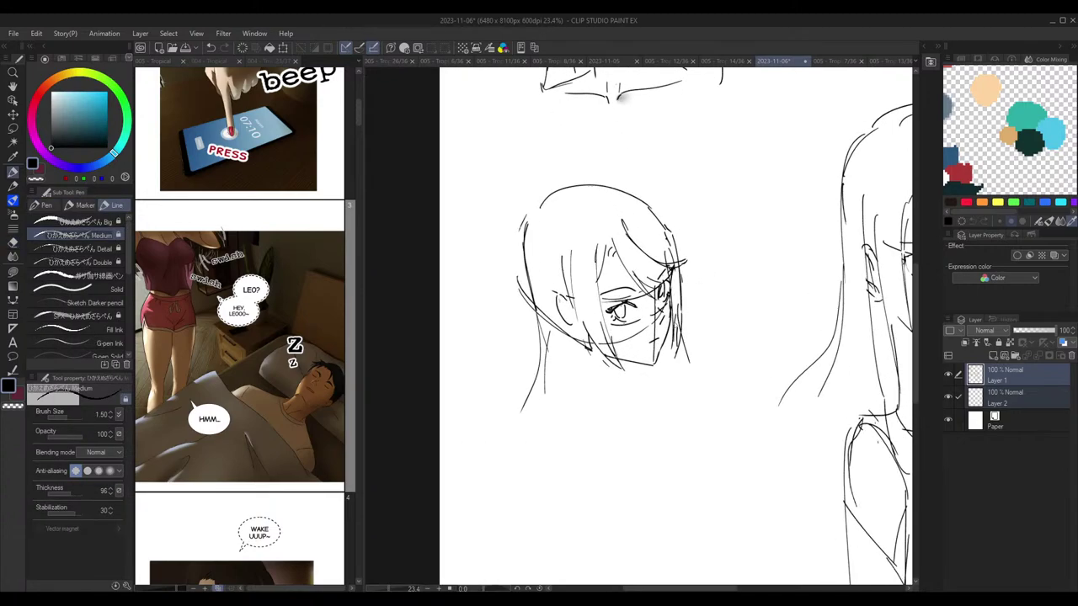
pyautogui.press('e')
pyautogui.press('p')
pyautogui.press('e')
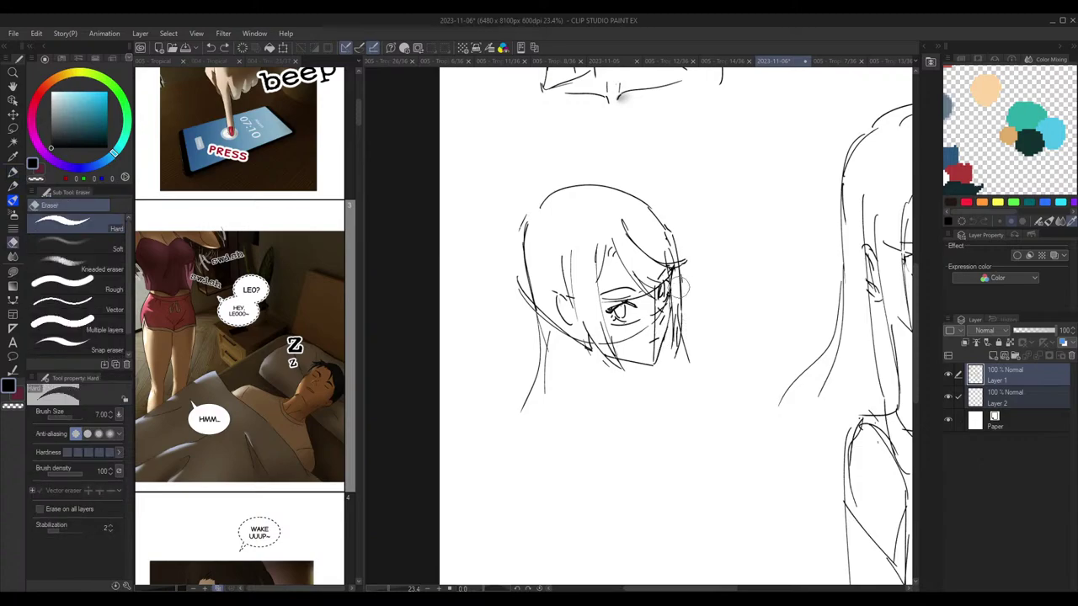
pyautogui.moveTo(668, 320); pyautogui.dragTo(660, 353)
pyautogui.press('p')
pyautogui.hotkey('ctrl', 'z')
pyautogui.hotkey('ctrl', 'z')
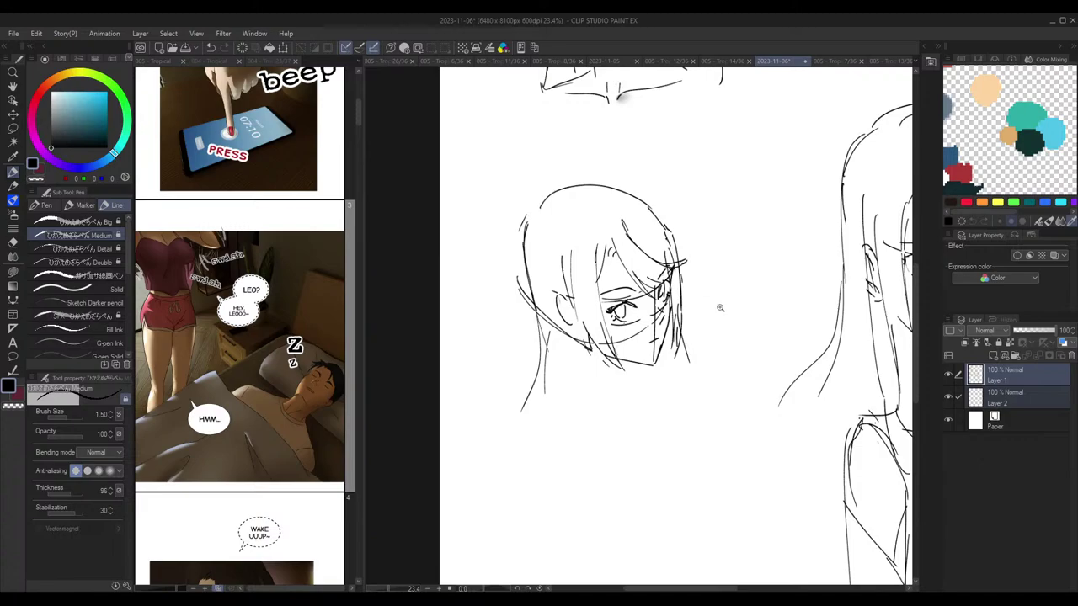
# Step: Sketch the front neck line below the third head's chin and the sloping top of the near shoulder
pyautogui.scroll(-3, 716, 306)
pyautogui.scroll(1, 720, 284)
pyautogui.moveTo(648, 345); pyautogui.dragTo(643, 367)
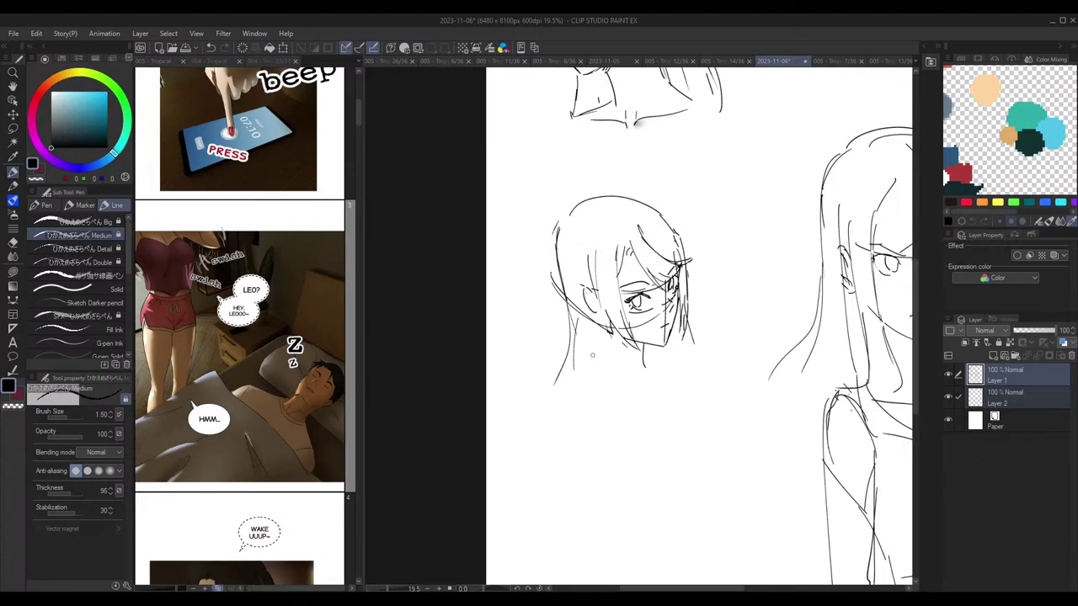
pyautogui.moveTo(601, 350)
pyautogui.mouseDown()
pyautogui.moveTo(581, 407)
pyautogui.moveTo(583, 342)
pyautogui.moveTo(549, 320)
pyautogui.moveTo(593, 373)
pyautogui.moveTo(601, 358)
pyautogui.moveTo(586, 399)
pyautogui.mouseUp()
pyautogui.hotkey('ctrl', 'z')
pyautogui.hotkey('ctrl', 'z')
pyautogui.moveTo(603, 370)
pyautogui.mouseDown()
pyautogui.moveTo(635, 374)
pyautogui.moveTo(632, 383)
pyautogui.mouseUp()
pyautogui.scroll(-1, 655, 315)
pyautogui.hotkey('ctrl', 'z')
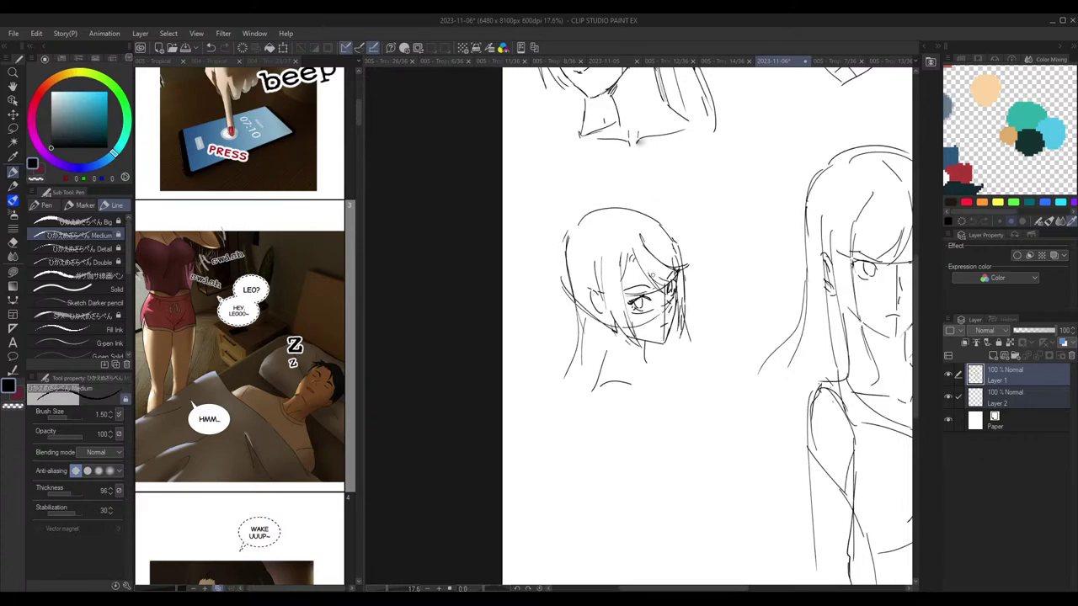
pyautogui.moveTo(644, 345)
pyautogui.mouseDown()
pyautogui.moveTo(660, 386)
pyautogui.moveTo(658, 351)
pyautogui.moveTo(674, 361)
pyautogui.mouseUp()
pyautogui.hotkey('ctrl', 'z')
pyautogui.hotkey('ctrl', 'z')
pyautogui.hotkey('ctrl', 'z')
pyautogui.hotkey('ctrl', 'z')
pyautogui.scroll(-1, 711, 341)
pyautogui.press('e')
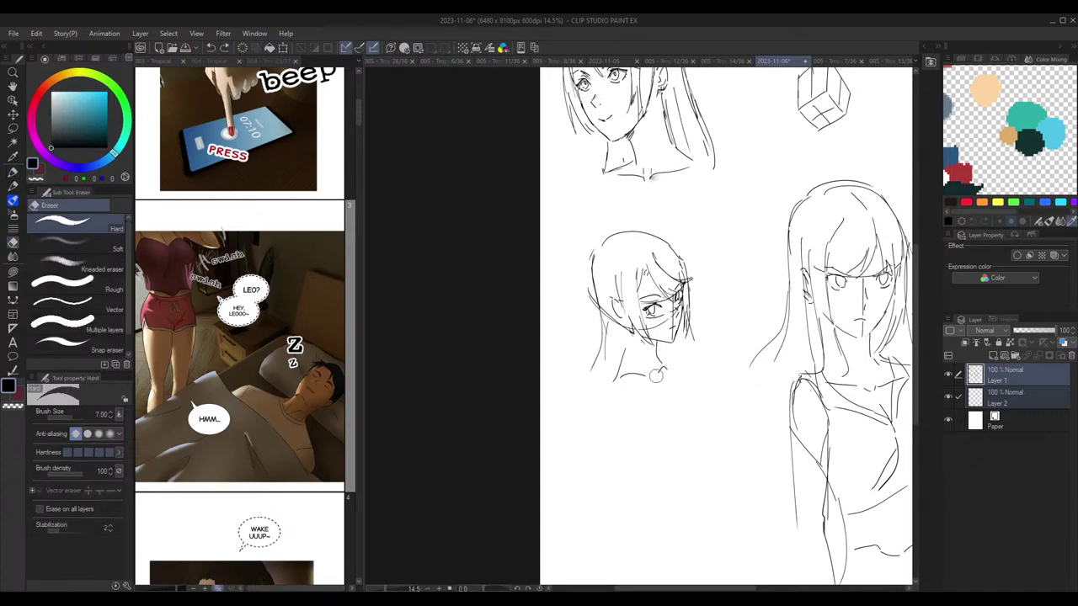
pyautogui.press('p')
pyautogui.hotkey('ctrl', 'z')
# Step: Mark the pit of the neck and sketch a first curve for the far side of the chest
pyautogui.moveTo(670, 363); pyautogui.dragTo(666, 370)
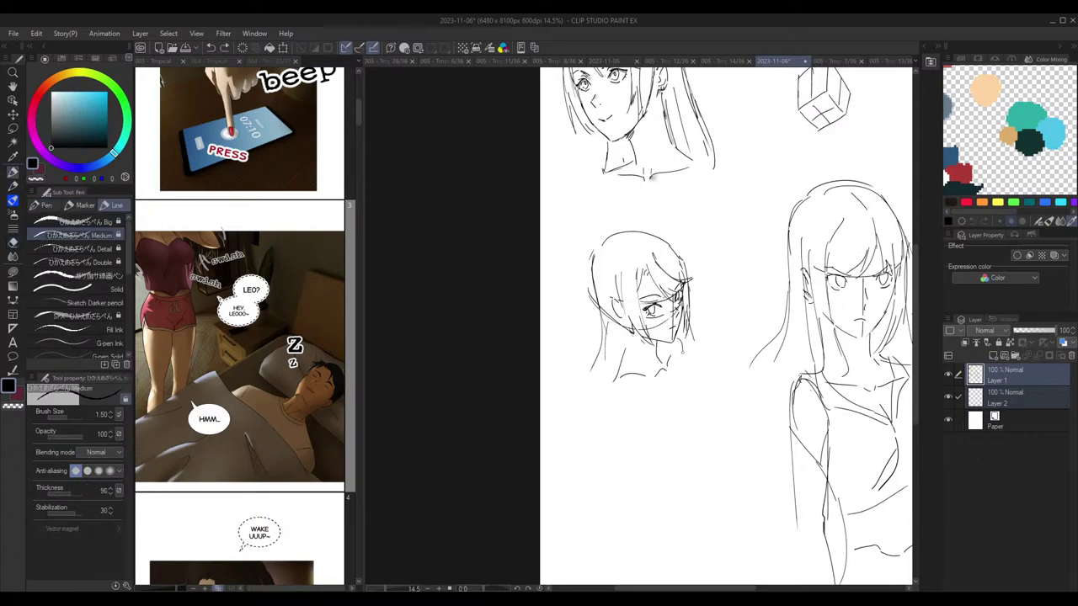
pyautogui.moveTo(690, 340); pyautogui.dragTo(686, 367)
pyautogui.hotkey('ctrl', 'z')
pyautogui.moveTo(679, 355)
pyautogui.mouseDown()
pyautogui.moveTo(704, 376)
pyautogui.moveTo(710, 402)
pyautogui.mouseUp()
# Step: Draw the two side lines of the near sleeve slanting down from the shoulder to the elbow
pyautogui.moveTo(647, 417); pyautogui.dragTo(671, 426)
pyautogui.hotkey('ctrl', 'z')
pyautogui.moveTo(652, 384); pyautogui.dragTo(674, 441)
pyautogui.moveTo(615, 382); pyautogui.dragTo(634, 436)
pyautogui.hotkey('ctrl', 'z')
pyautogui.moveTo(614, 392); pyautogui.dragTo(645, 456)
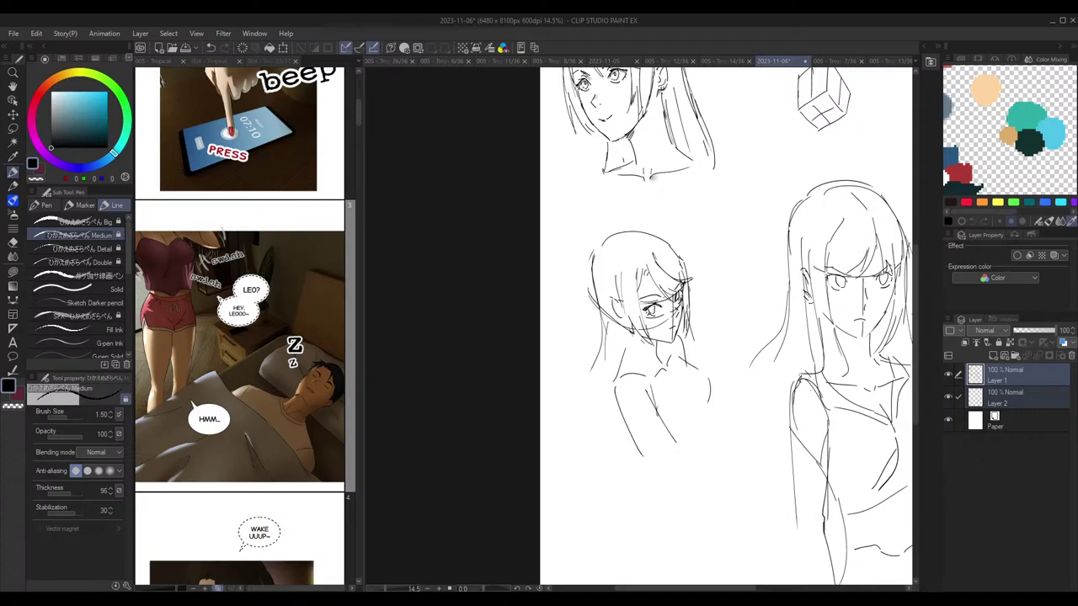
# Step: Close the near sleeve with a hem and short forearm lines, and extend the back hair's outer strand downward
pyautogui.moveTo(639, 455)
pyautogui.mouseDown()
pyautogui.moveTo(669, 445)
pyautogui.moveTo(685, 464)
pyautogui.moveTo(668, 459)
pyautogui.moveTo(675, 473)
pyautogui.moveTo(698, 477)
pyautogui.moveTo(675, 442)
pyautogui.mouseUp()
pyautogui.hotkey('ctrl', 'z')
pyautogui.moveTo(686, 356); pyautogui.dragTo(695, 369)
pyautogui.hotkey('ctrl', 'z')
pyautogui.press('h')
pyautogui.press('h')
pyautogui.press('e')
pyautogui.moveTo(682, 253); pyautogui.dragTo(681, 262)
pyautogui.press('p')
pyautogui.moveTo(603, 304)
pyautogui.mouseDown()
pyautogui.moveTo(607, 430)
pyautogui.moveTo(650, 479)
pyautogui.mouseUp()
pyautogui.hotkey('ctrl', 'z')
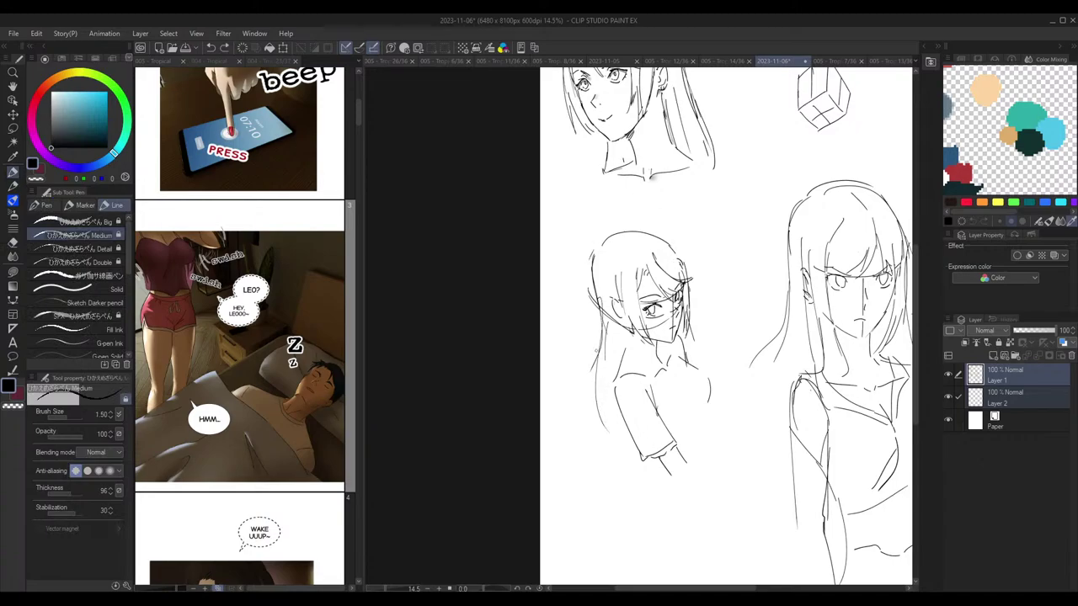
# Step: Draw the lower contour of the long back hair, curving behind the arm down to the sleeve hem
pyautogui.moveTo(596, 381); pyautogui.dragTo(640, 477)
pyautogui.hotkey('ctrl', 'z')
pyautogui.moveTo(596, 361); pyautogui.dragTo(618, 449)
pyautogui.moveTo(603, 411); pyautogui.dragTo(635, 455)
# Step: Sketch the back of the neck and the shirt's neckline across the collarbones, redoing strokes until the shape fits
pyautogui.moveTo(646, 377); pyautogui.dragTo(684, 387)
pyautogui.moveTo(674, 348)
pyautogui.mouseDown()
pyautogui.moveTo(699, 391)
pyautogui.moveTo(665, 390)
pyautogui.moveTo(693, 385)
pyautogui.mouseUp()
pyautogui.hotkey('ctrl', 'z')
pyautogui.hotkey('ctrl', 'z')
pyautogui.hotkey('ctrl', 'z')
pyautogui.hotkey('ctrl', 'z')
pyautogui.hotkey('ctrl', 'z')
pyautogui.moveTo(659, 346)
pyautogui.mouseDown()
pyautogui.moveTo(678, 364)
pyautogui.moveTo(635, 372)
pyautogui.moveTo(648, 376)
pyautogui.mouseUp()
pyautogui.hotkey('ctrl', 'z')
pyautogui.hotkey('ctrl', 'z')
pyautogui.hotkey('ctrl', 'z')
pyautogui.hotkey('ctrl', 'z')
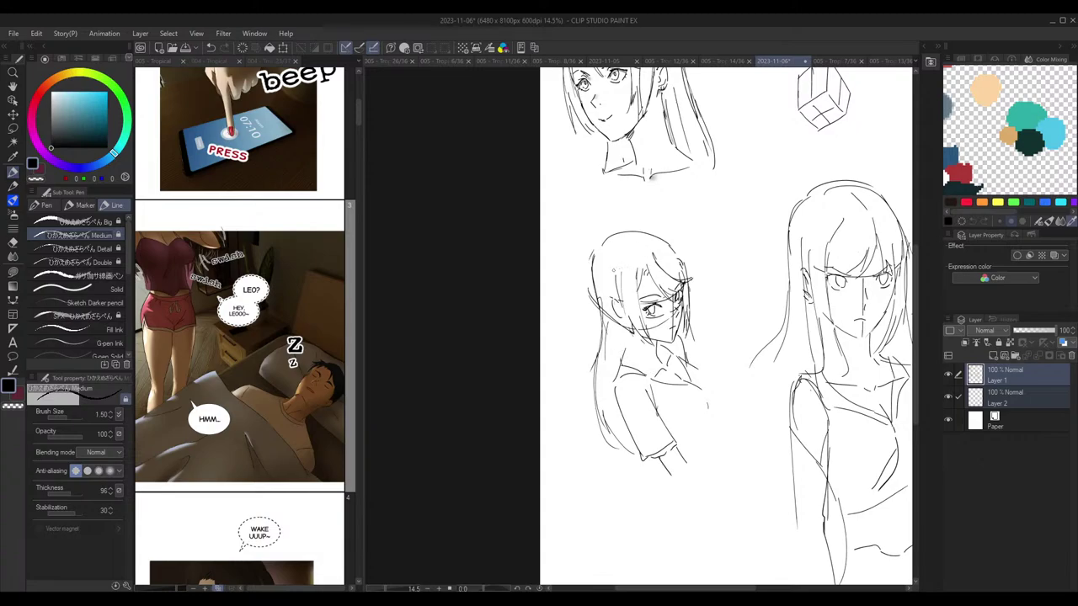
# Step: Erase the first chest curve and redraw a fuller chest contour running back toward the sleeve hem
pyautogui.press('e')
pyautogui.moveTo(685, 376)
pyautogui.mouseDown()
pyautogui.moveTo(712, 374)
pyautogui.moveTo(709, 408)
pyautogui.mouseUp()
pyautogui.press('p')
pyautogui.hotkey('ctrl', 'z')
pyautogui.press('h')
pyautogui.press('h')
pyautogui.moveTo(713, 380)
pyautogui.mouseDown()
pyautogui.moveTo(715, 422)
pyautogui.moveTo(690, 439)
pyautogui.mouseUp()
pyautogui.press('e')
pyautogui.press('p')
pyautogui.press('h')
pyautogui.press('h')
# Step: Clean up and firm the chest contour, and add short torso lines below the bust
pyautogui.press('e')
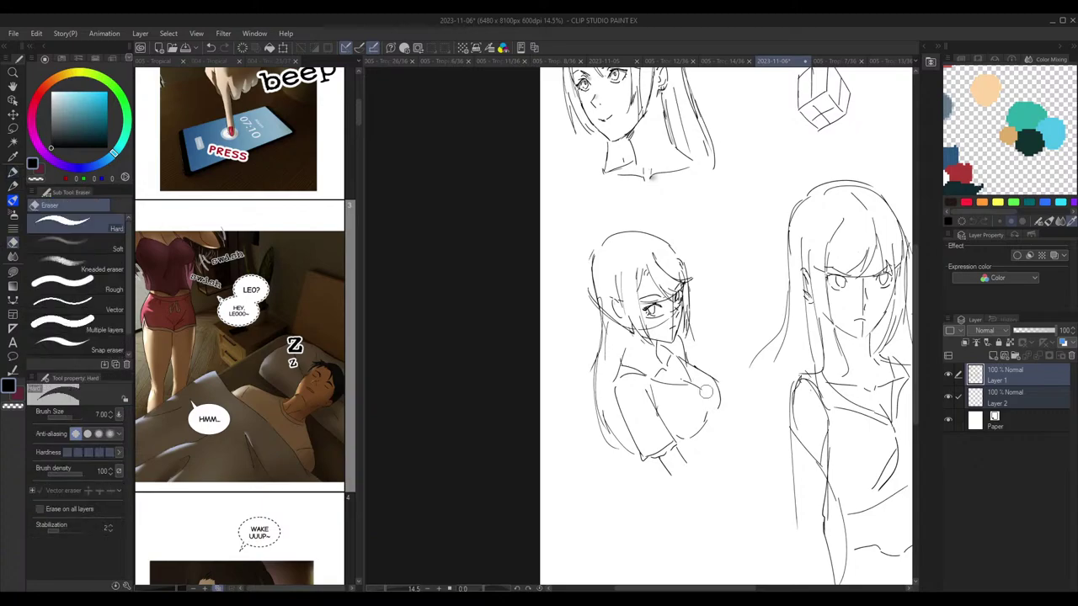
pyautogui.press('p')
pyautogui.press('h')
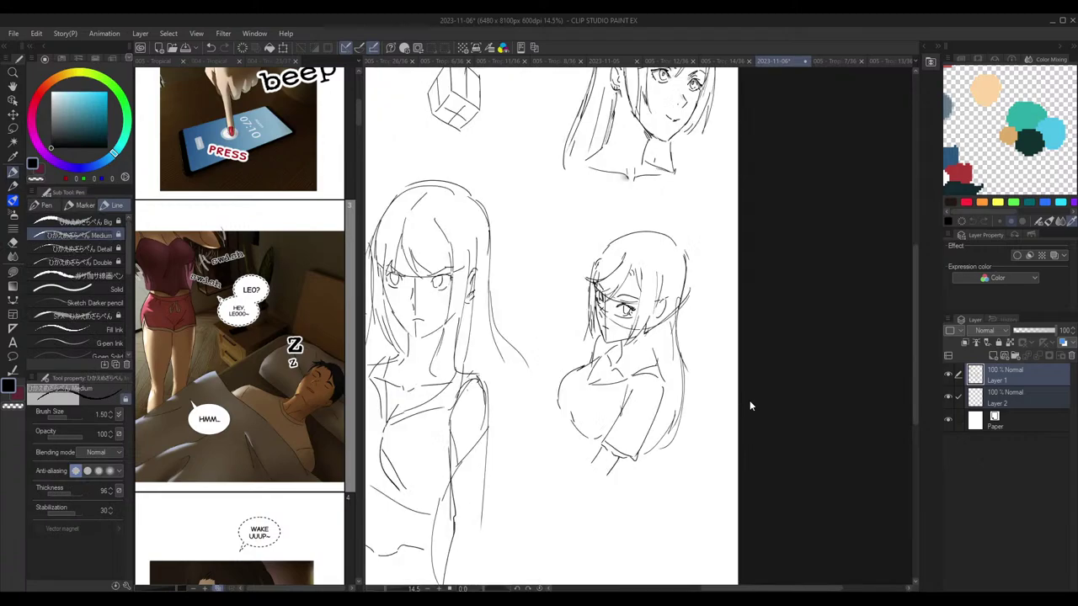
pyautogui.press('h')
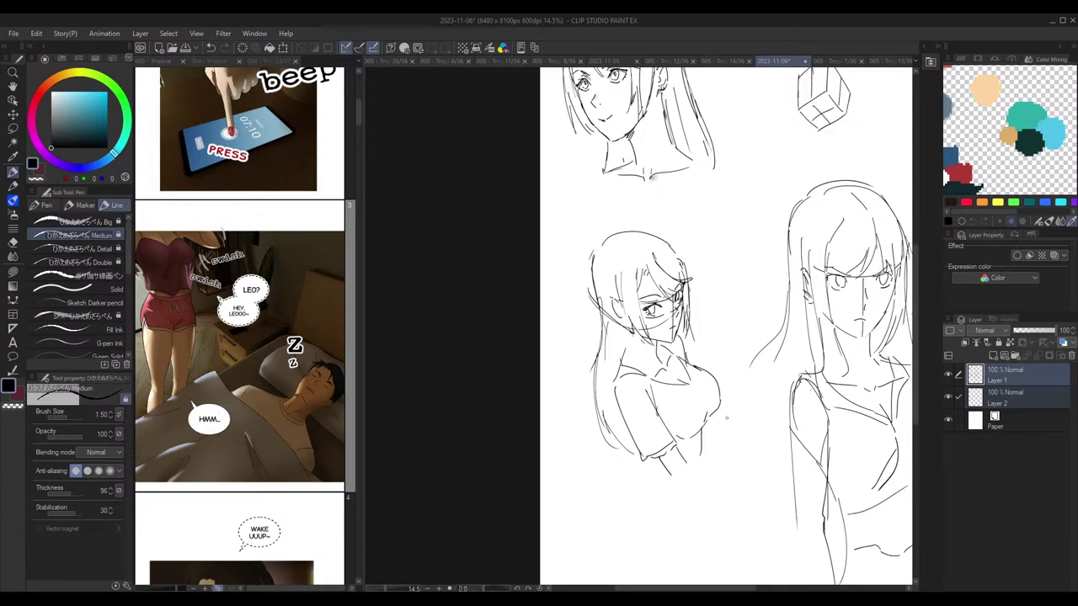
pyautogui.moveTo(630, 429)
pyautogui.mouseDown()
pyautogui.moveTo(620, 477)
pyautogui.moveTo(633, 470)
pyautogui.mouseUp()
pyautogui.hotkey('ctrl', 'z')
# Step: Erase the construction lines across the third head's face and redefine the near eye, nose and mouth
pyautogui.scroll(3, 646, 288)
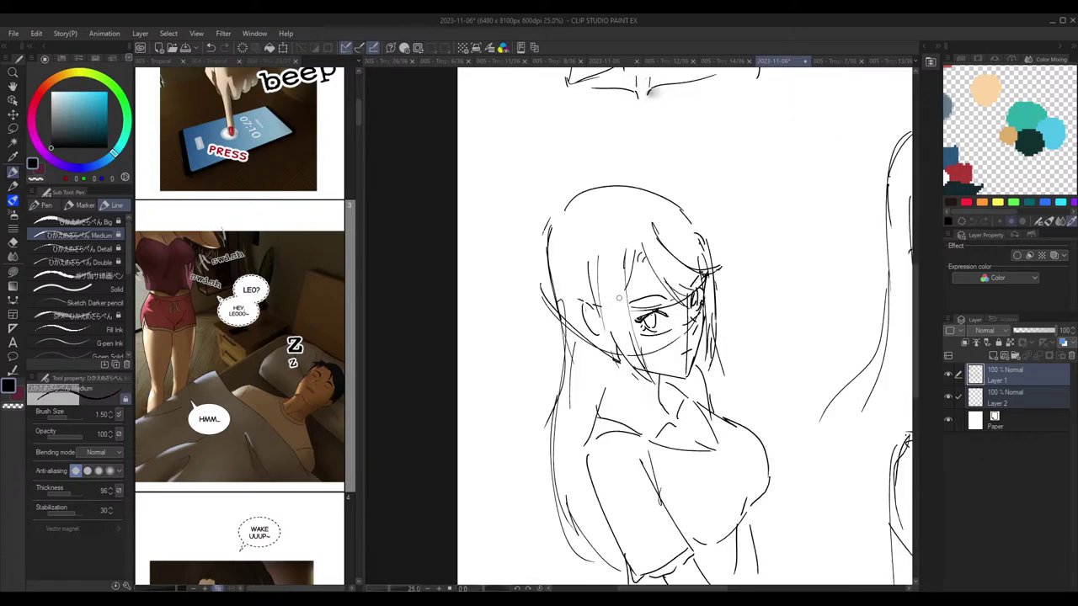
pyautogui.press('e')
pyautogui.moveTo(588, 348)
pyautogui.mouseDown()
pyautogui.moveTo(655, 351)
pyautogui.moveTo(707, 317)
pyautogui.mouseUp()
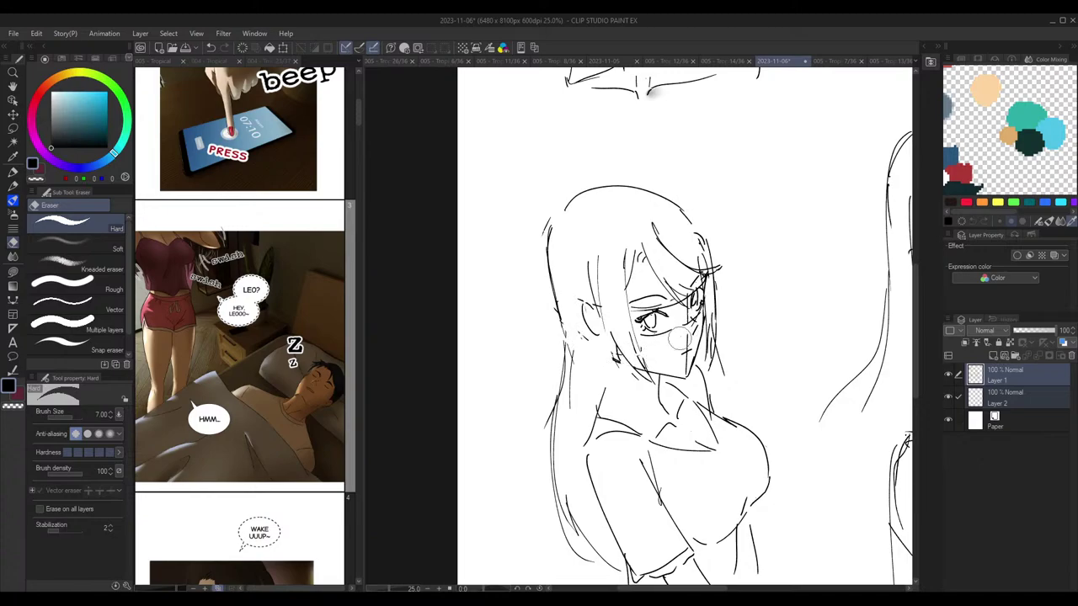
pyautogui.press('p')
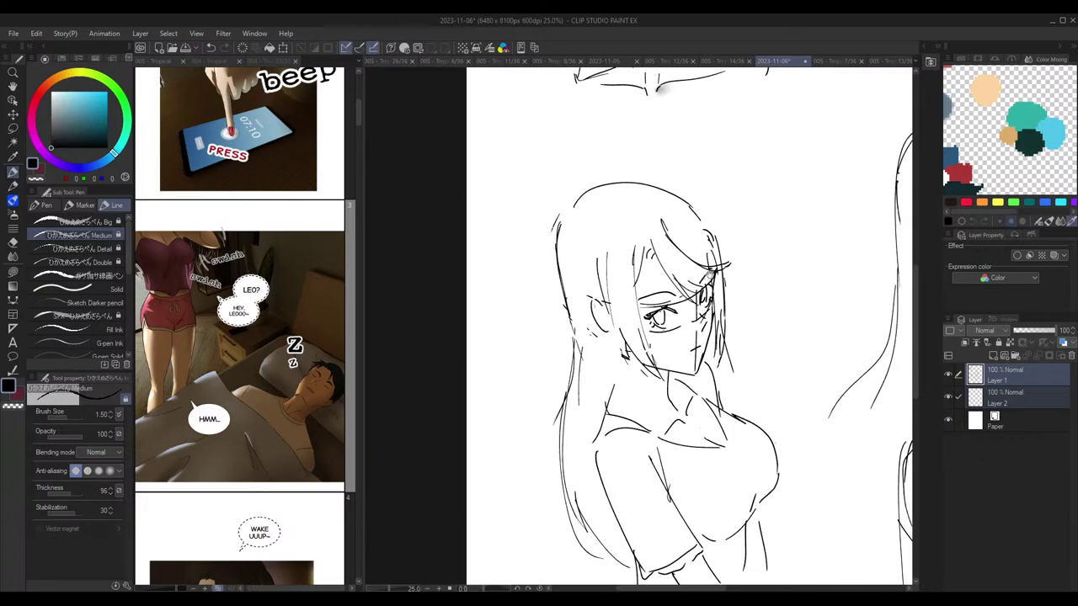
pyautogui.press('e')
pyautogui.moveTo(684, 323)
pyautogui.mouseDown()
pyautogui.moveTo(656, 336)
pyautogui.moveTo(659, 258)
pyautogui.moveTo(618, 267)
pyautogui.moveTo(652, 329)
pyautogui.moveTo(644, 303)
pyautogui.moveTo(660, 315)
pyautogui.moveTo(710, 278)
pyautogui.mouseUp()
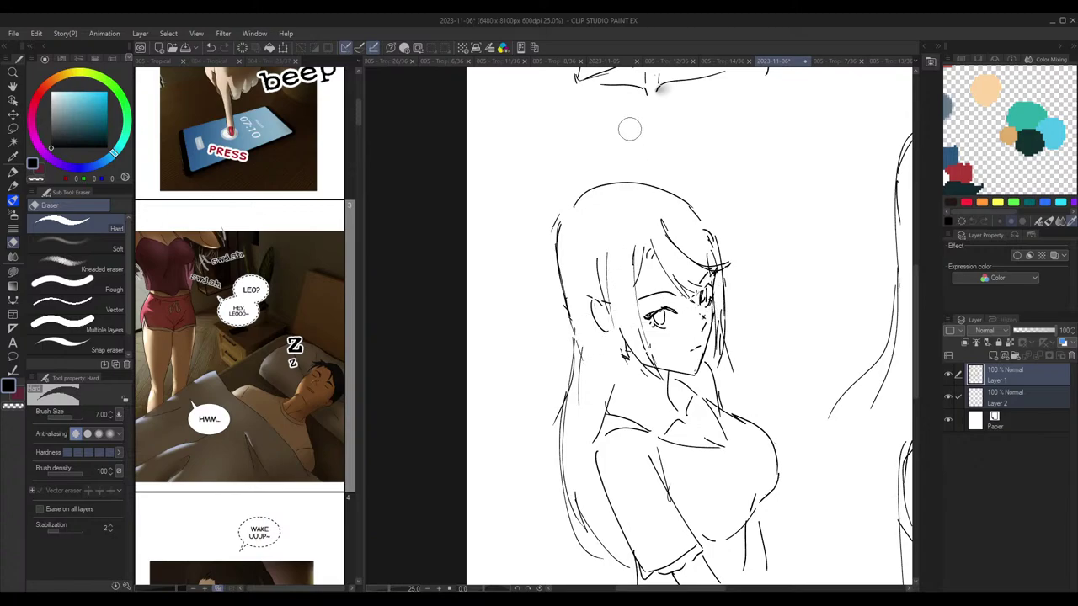
pyautogui.press('p')
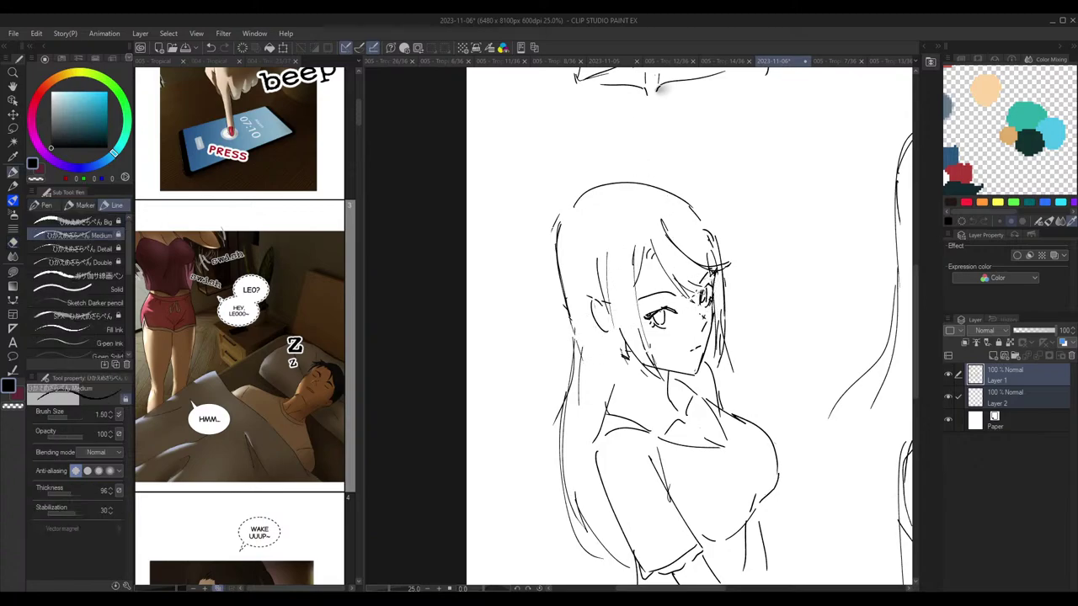
# Step: Draw the inner hair contour from below the ear to the near shoulder and clean up around it
pyautogui.scroll(-2, 722, 284)
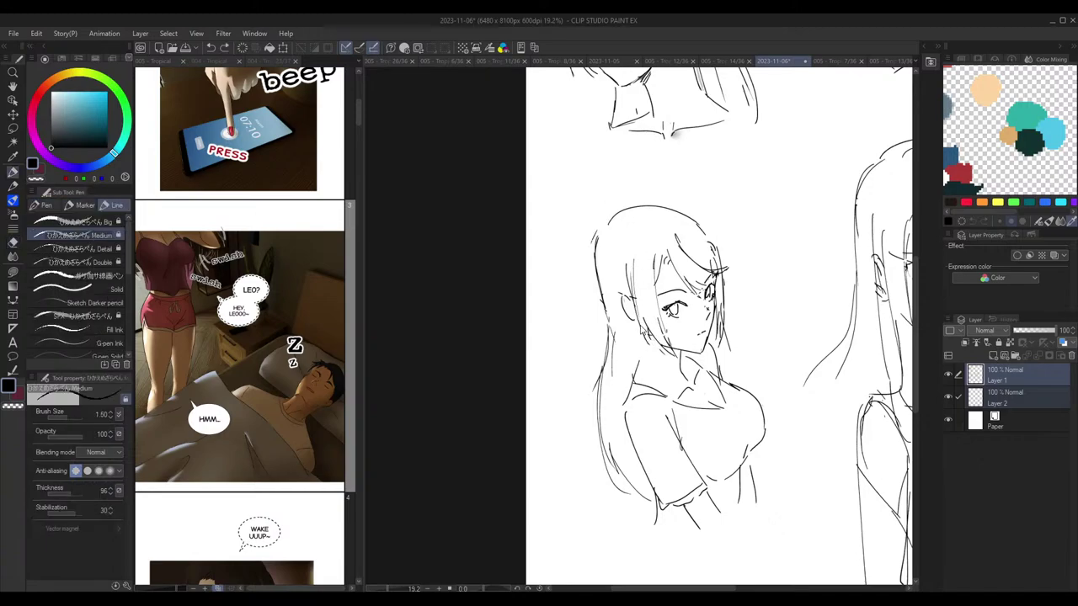
pyautogui.scroll(1, 701, 282)
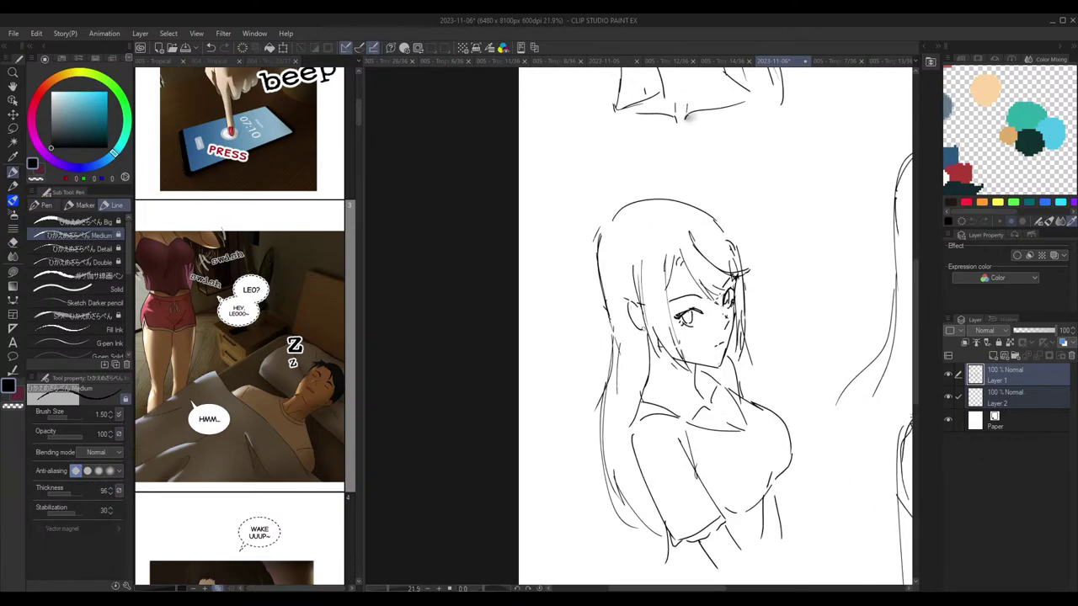
pyautogui.press('e')
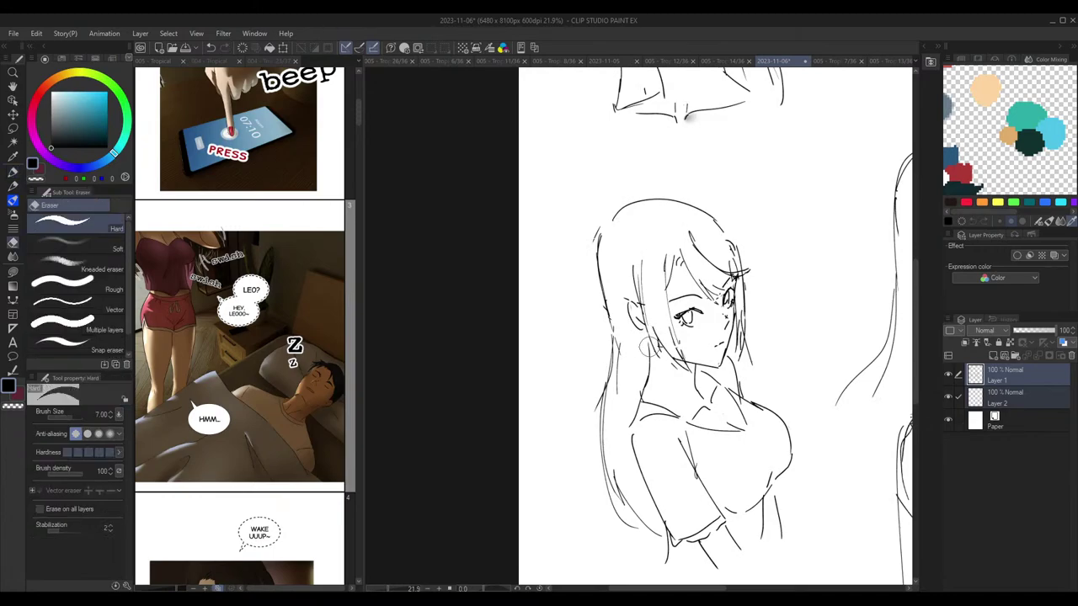
pyautogui.press('p')
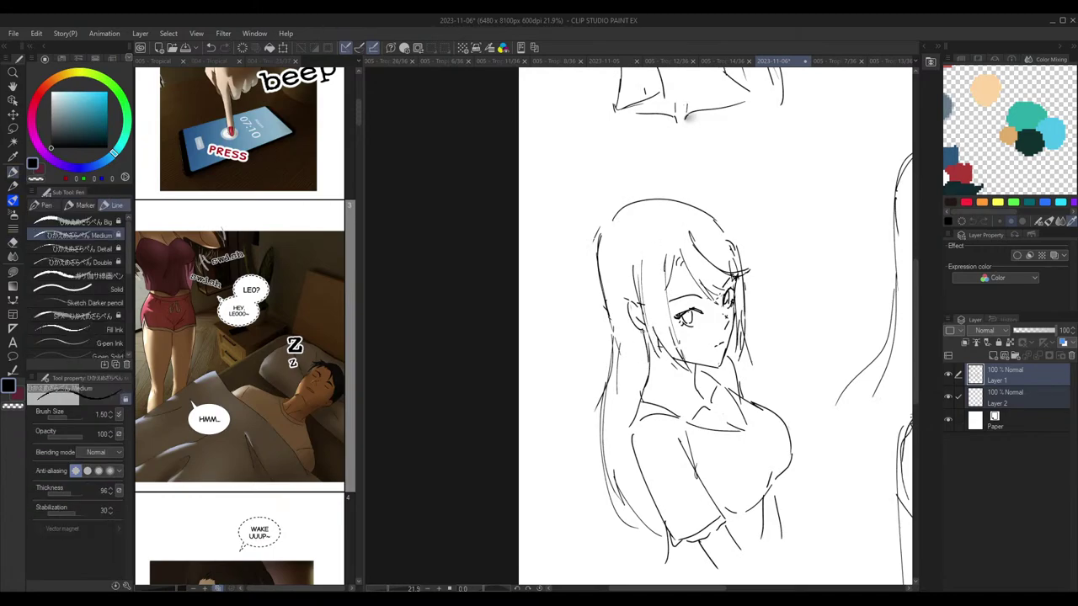
pyautogui.press('e')
pyautogui.press('p')
# Step: Refine the swept fringe, both eyes and the far-side hair strands on the turned woman's head
pyautogui.moveTo(678, 223); pyautogui.dragTo(723, 235)
pyautogui.scroll(-1, 705, 291)
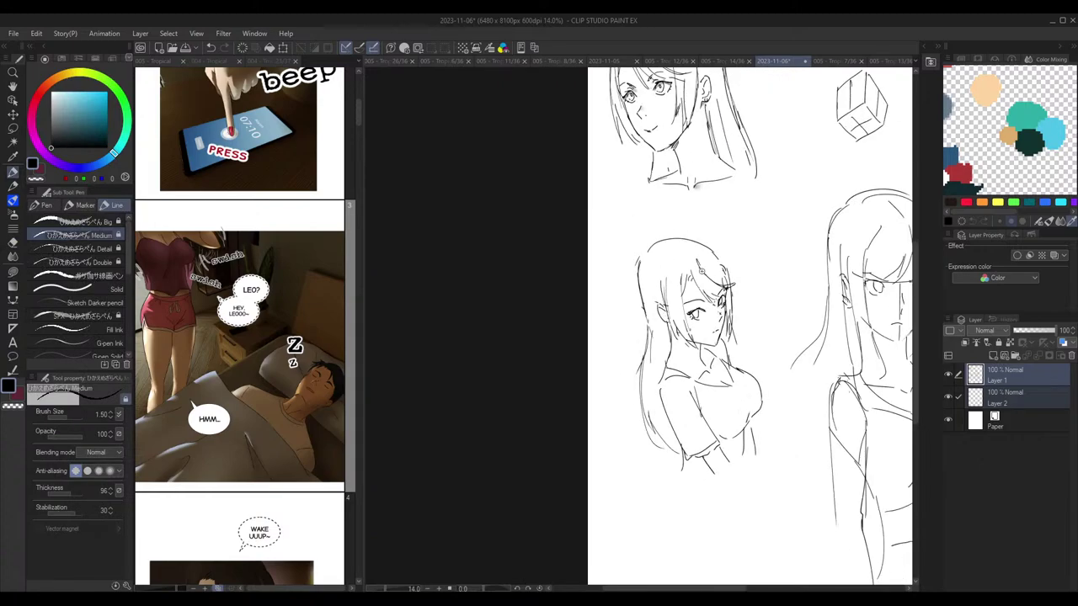
pyautogui.scroll(3, 705, 291)
pyautogui.press('e')
pyautogui.press('p')
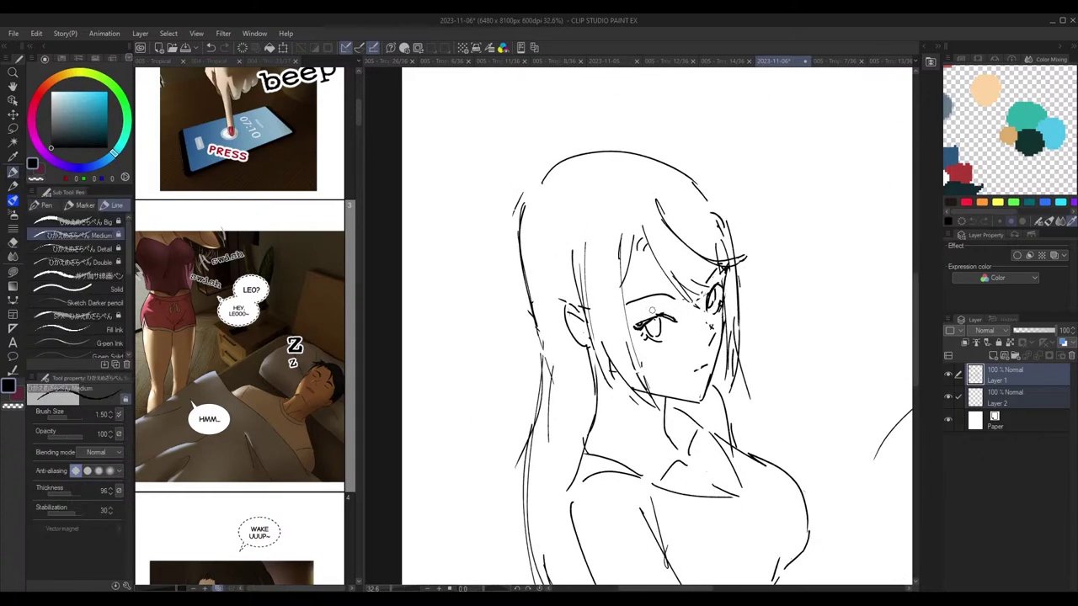
pyautogui.scroll(-1, 665, 307)
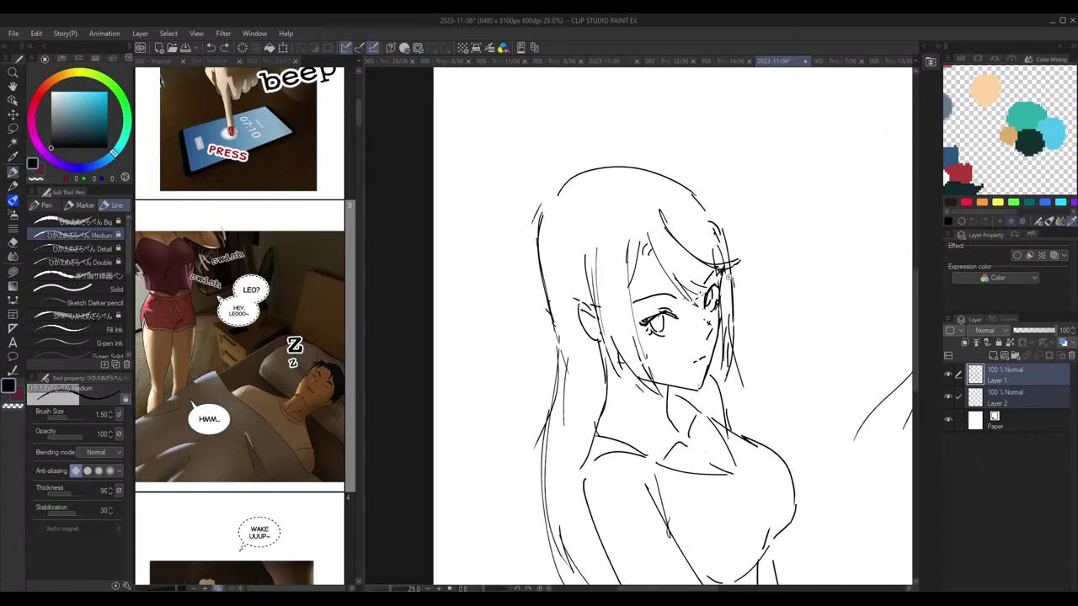
pyautogui.scroll(-4, 730, 278)
pyautogui.scroll(4, 736, 257)
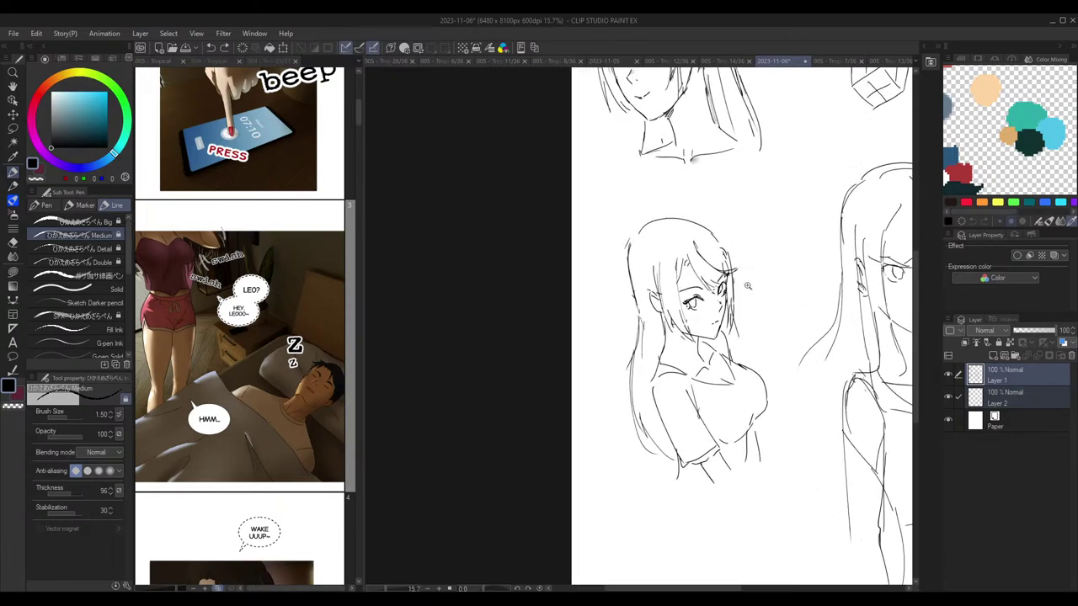
pyautogui.press('e')
pyautogui.press('p')
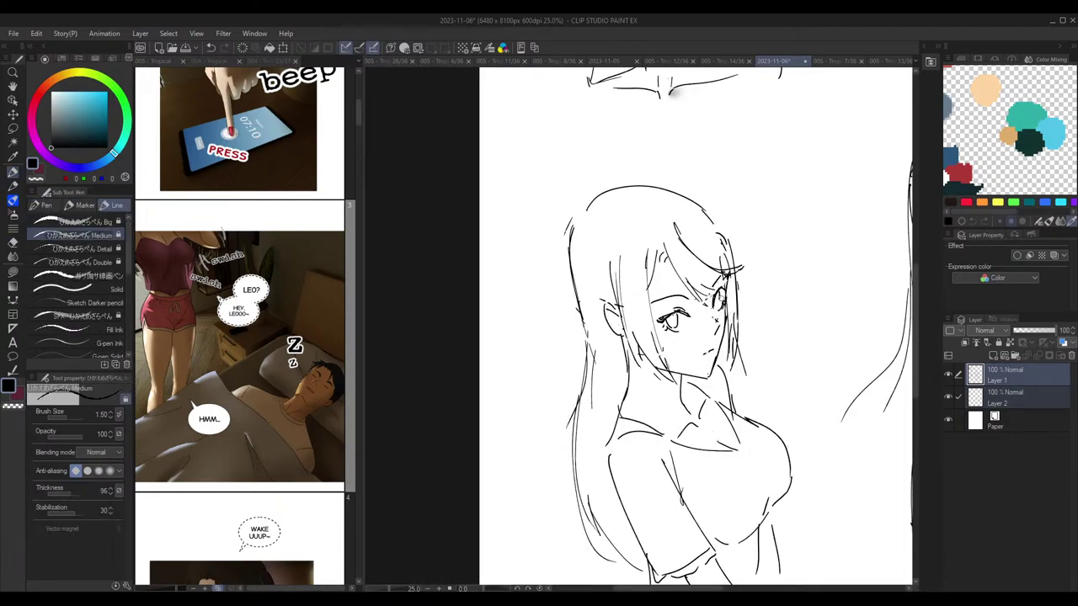
pyautogui.scroll(-2, 737, 295)
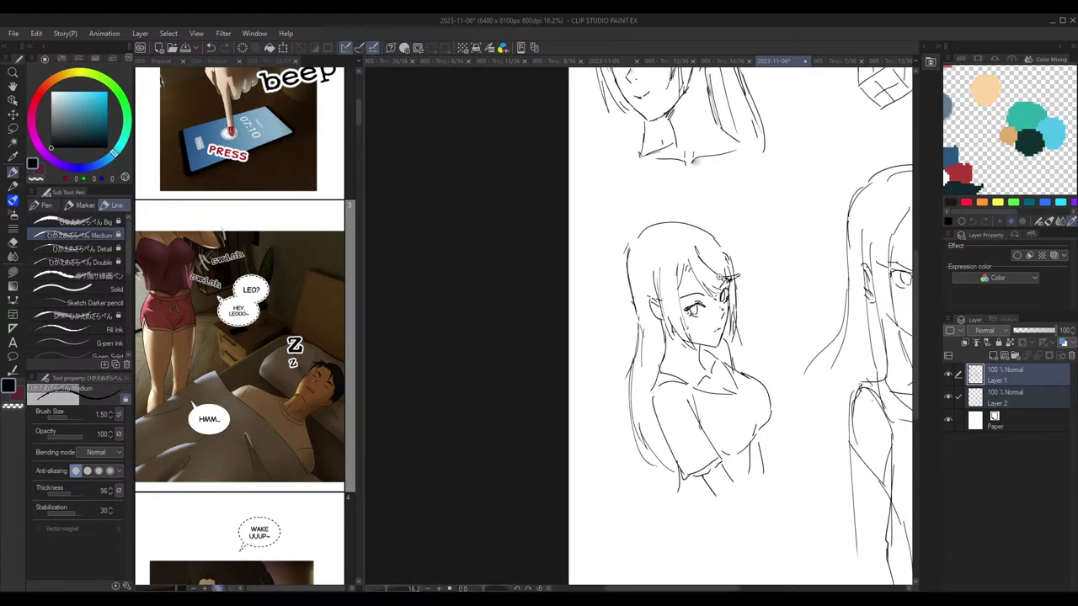
pyautogui.scroll(-1, 748, 294)
pyautogui.scroll(1, 752, 287)
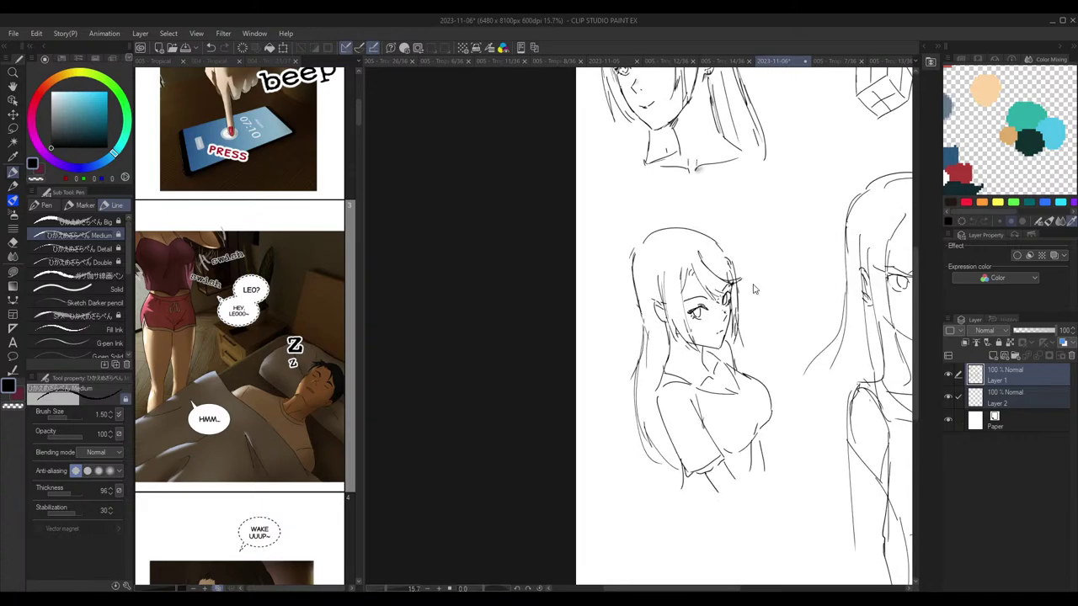
# Step: Browse the 005 - Tropical comic for a reference panel of the long-haired woman's face and shoulders
pyautogui.click(287, 286)
pyautogui.scroll(3, 282, 299)
pyautogui.scroll(-8, 283, 320)
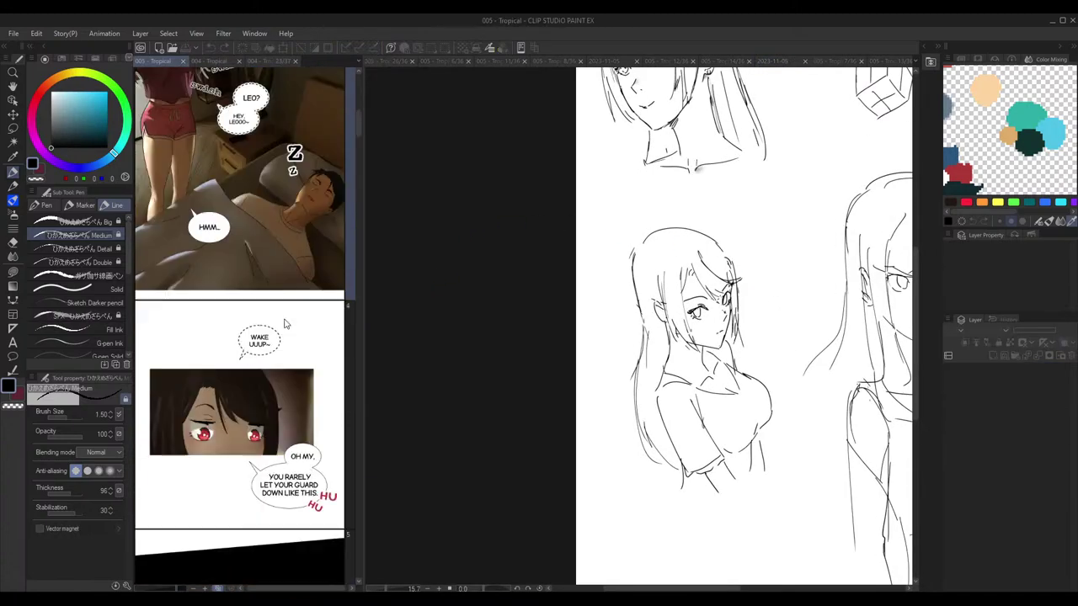
pyautogui.scroll(-5, 282, 335)
pyautogui.scroll(4, 283, 334)
pyautogui.scroll(-8, 282, 334)
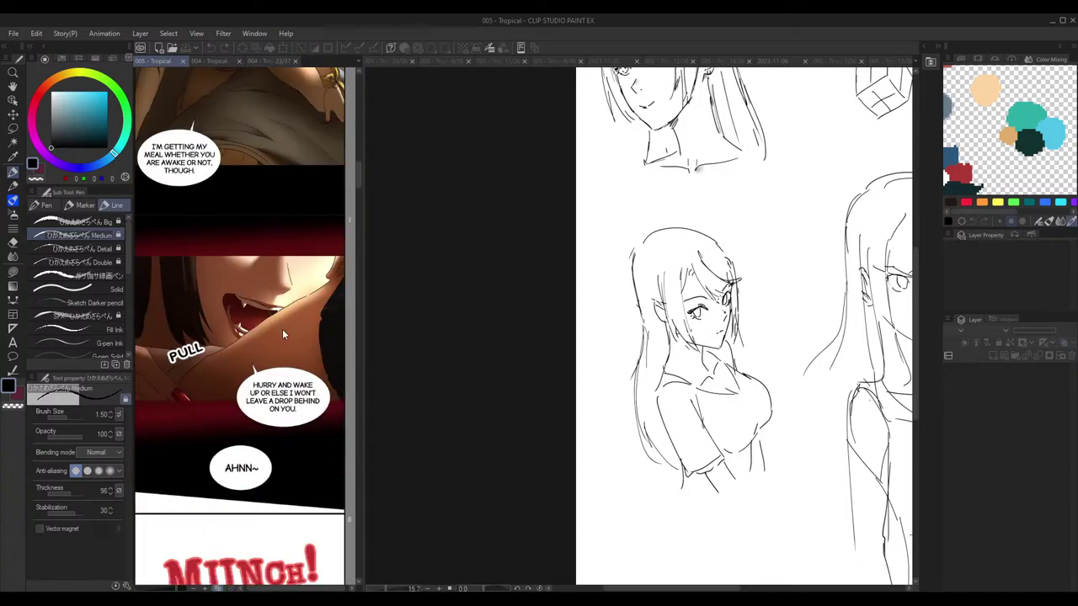
pyautogui.scroll(10, 282, 334)
pyautogui.scroll(-4, 282, 337)
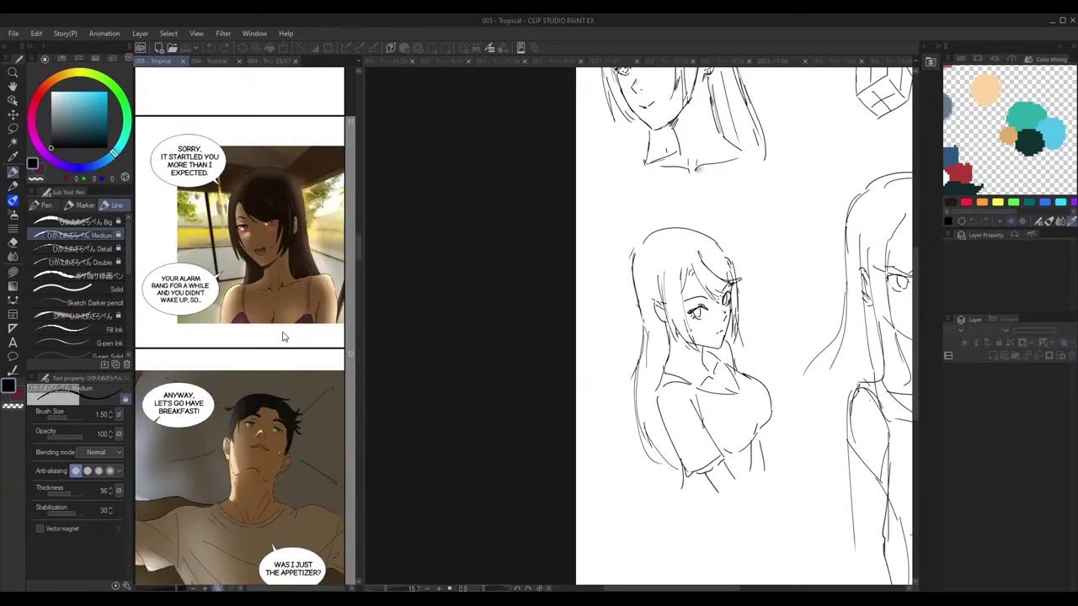
# Step: Return to the 2023-11-06 canvas and clean up and redraw the turned woman's chin and lower face
pyautogui.click(762, 317)
pyautogui.scroll(2, 762, 316)
pyautogui.press('e')
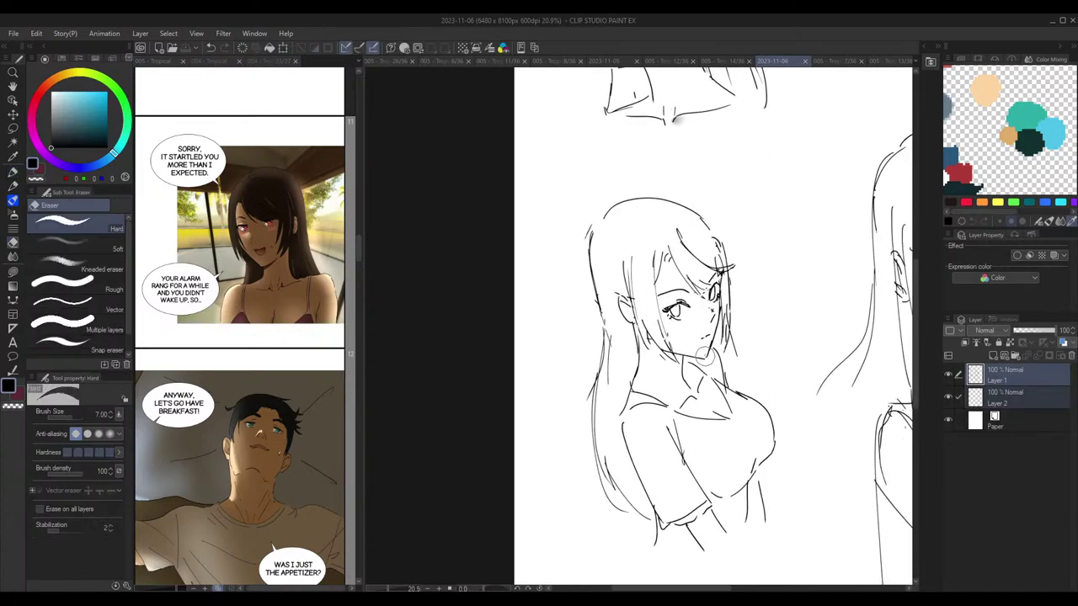
pyautogui.moveTo(708, 356); pyautogui.dragTo(705, 351)
pyautogui.press('p')
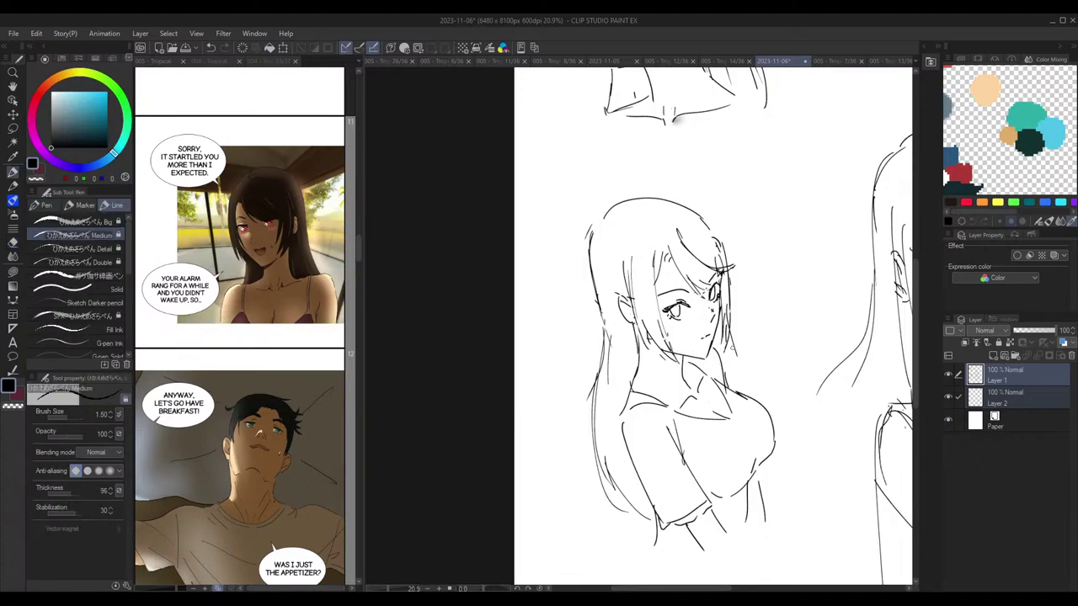
pyautogui.press('e')
pyautogui.press('p')
pyautogui.moveTo(714, 309)
pyautogui.mouseDown()
pyautogui.moveTo(709, 329)
pyautogui.moveTo(719, 321)
pyautogui.mouseUp()
pyautogui.hotkey('ctrl', 'z')
# Step: Check the turned woman's head mirrored, erase the stray marks around her nose and redraw the nose line
pyautogui.scroll(-5, 793, 311)
pyautogui.press('h')
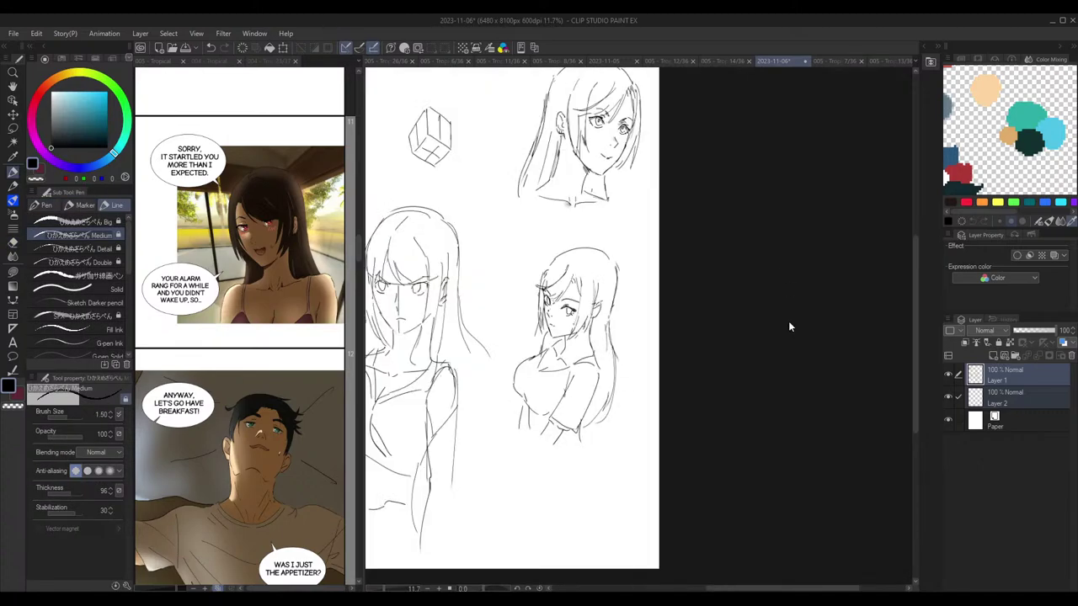
pyautogui.scroll(2, 789, 327)
pyautogui.scroll(-1, 741, 303)
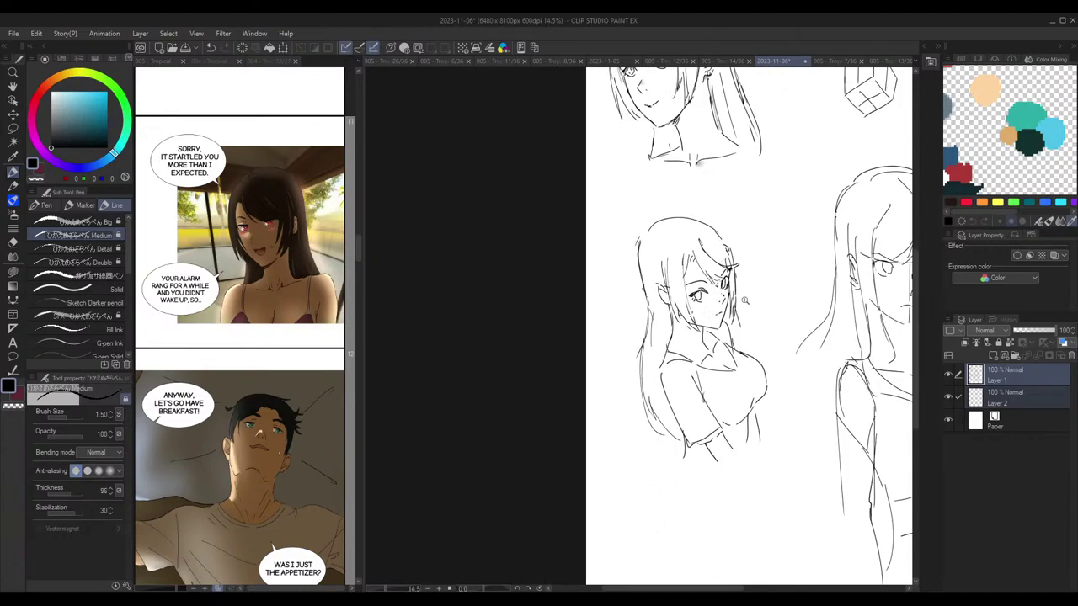
pyautogui.scroll(-1, 744, 301)
pyautogui.scroll(4, 766, 311)
pyautogui.press('e')
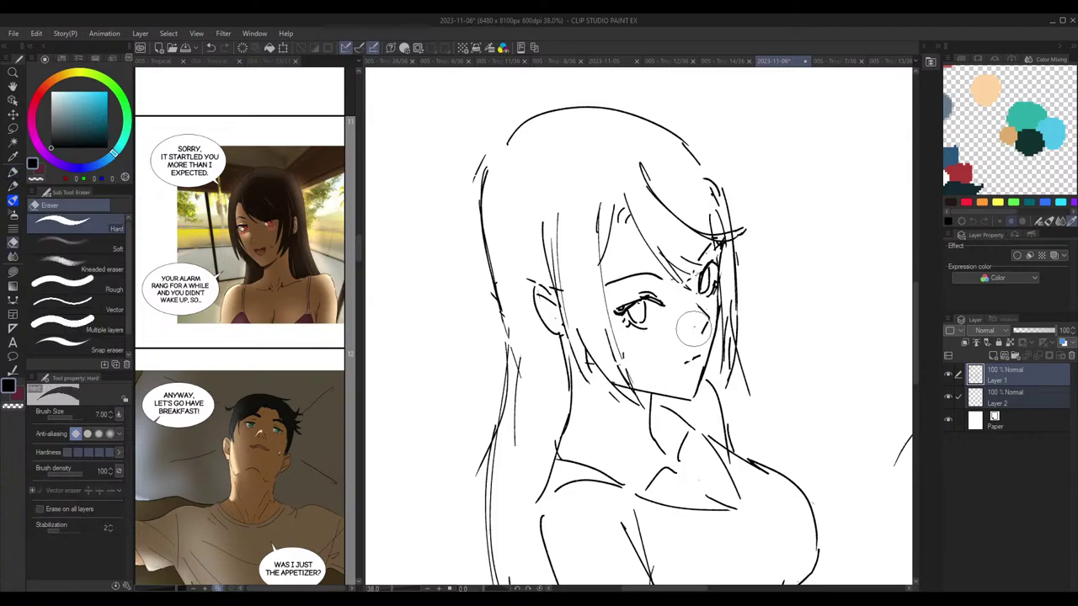
pyautogui.press('p')
pyautogui.scroll(-3, 772, 315)
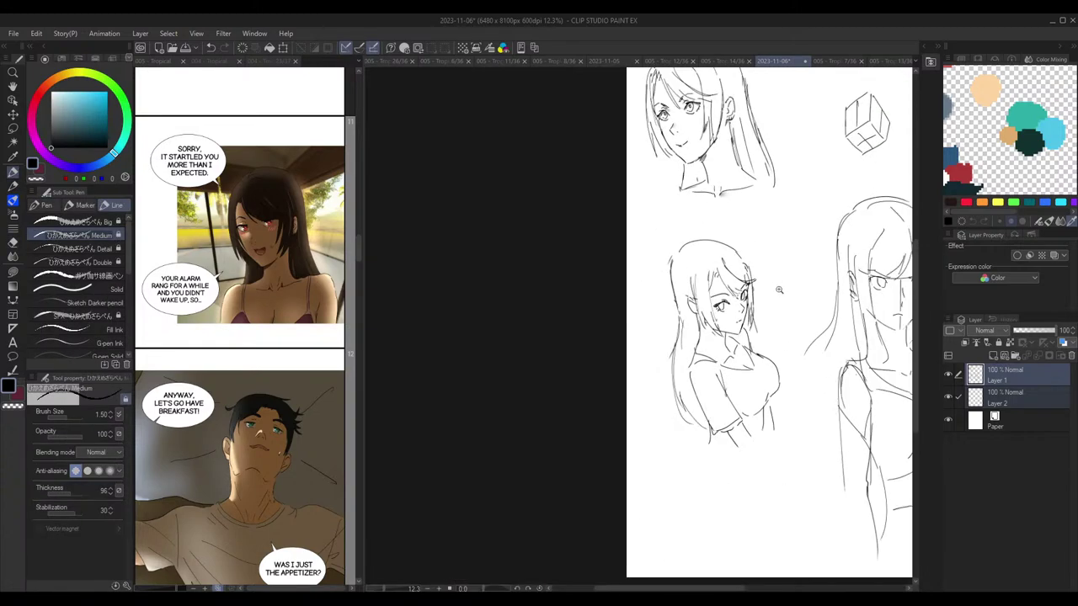
# Step: Compare the turned woman's face in mirrored view, undo the last stroke and touch up the area around the far eye
pyautogui.press('h')
pyautogui.press('h')
pyautogui.hotkey('ctrl', 'z')
pyautogui.scroll(2, 748, 305)
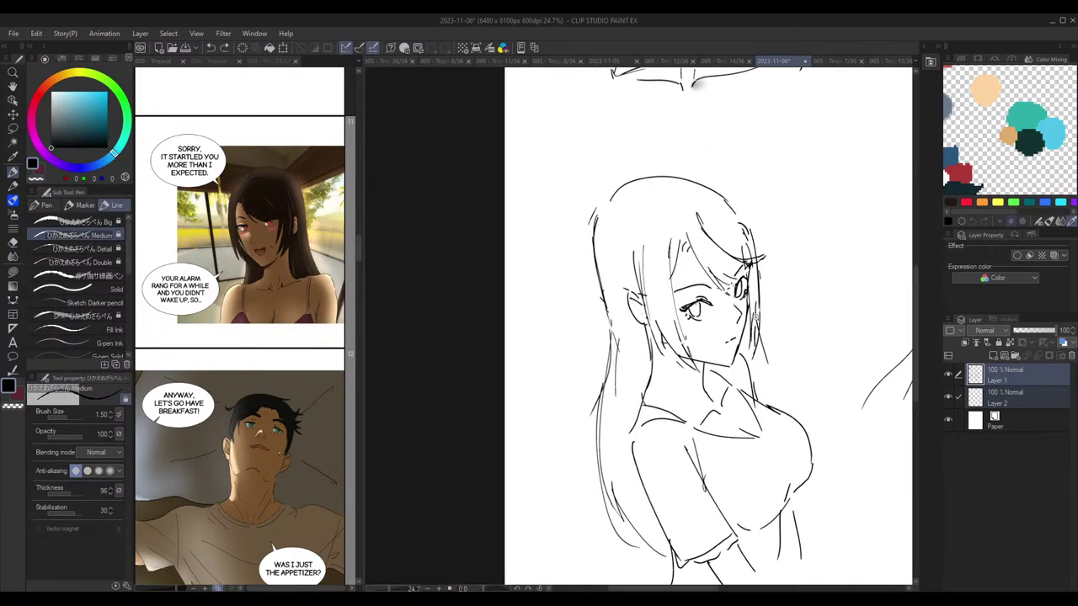
pyautogui.scroll(1, 749, 318)
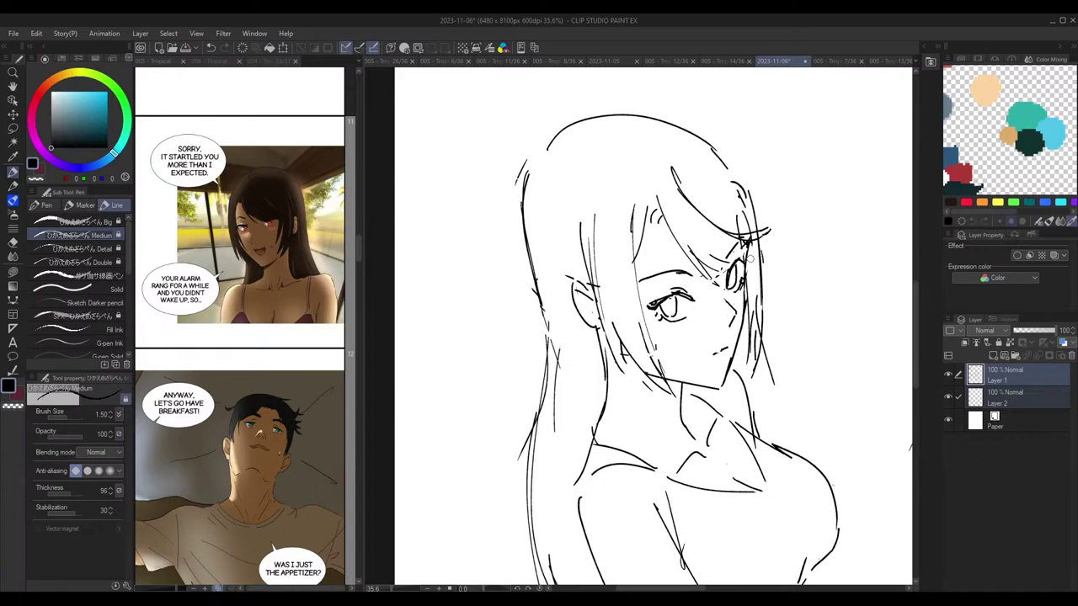
pyautogui.scroll(-5, 665, 303)
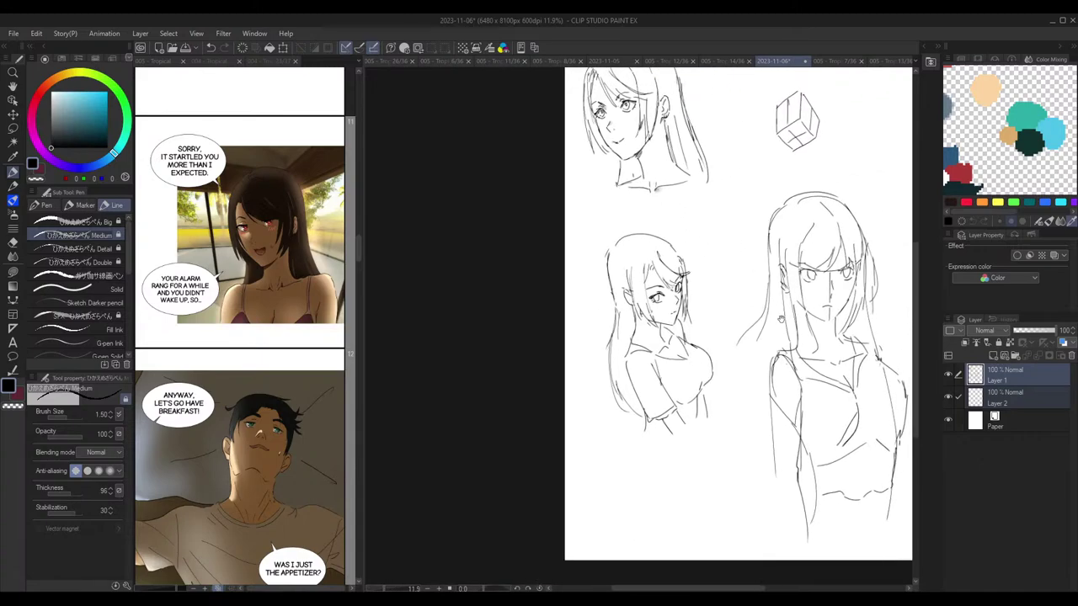
pyautogui.scroll(1, 764, 337)
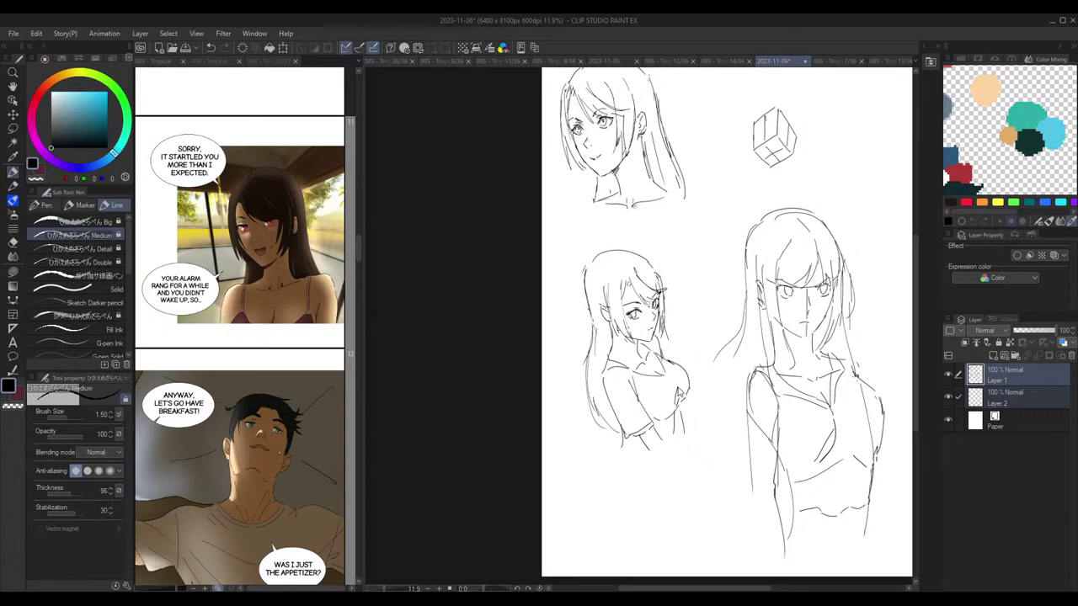
pyautogui.hotkey('ctrl', 'z')
pyautogui.moveTo(646, 381)
pyautogui.mouseDown()
pyautogui.moveTo(667, 379)
pyautogui.moveTo(677, 406)
pyautogui.mouseUp()
pyautogui.hotkey('ctrl', 'z')
pyautogui.hotkey('ctrl', 'z')
pyautogui.press('h')
pyautogui.press('h')
pyautogui.hotkey('ctrl', 'z')
# Step: Lasso the frowning woman's neck, shoulders and torso on both sketch layers, delete them and clear the selection
pyautogui.moveTo(807, 212)
pyautogui.mouseDown()
pyautogui.moveTo(732, 280)
pyautogui.moveTo(768, 310)
pyautogui.mouseUp()
pyautogui.click(13, 128)
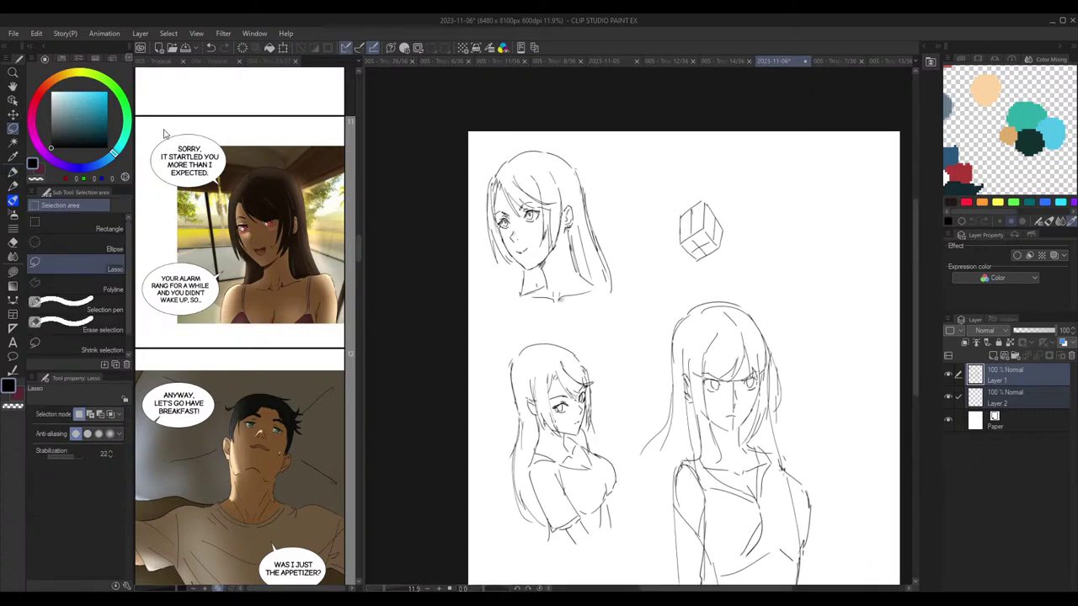
pyautogui.moveTo(781, 354); pyautogui.dragTo(726, 255)
pyautogui.moveTo(777, 435)
pyautogui.mouseDown()
pyautogui.moveTo(758, 374)
pyautogui.moveTo(700, 344)
pyautogui.moveTo(662, 358)
pyautogui.moveTo(610, 545)
pyautogui.moveTo(817, 454)
pyautogui.mouseUp()
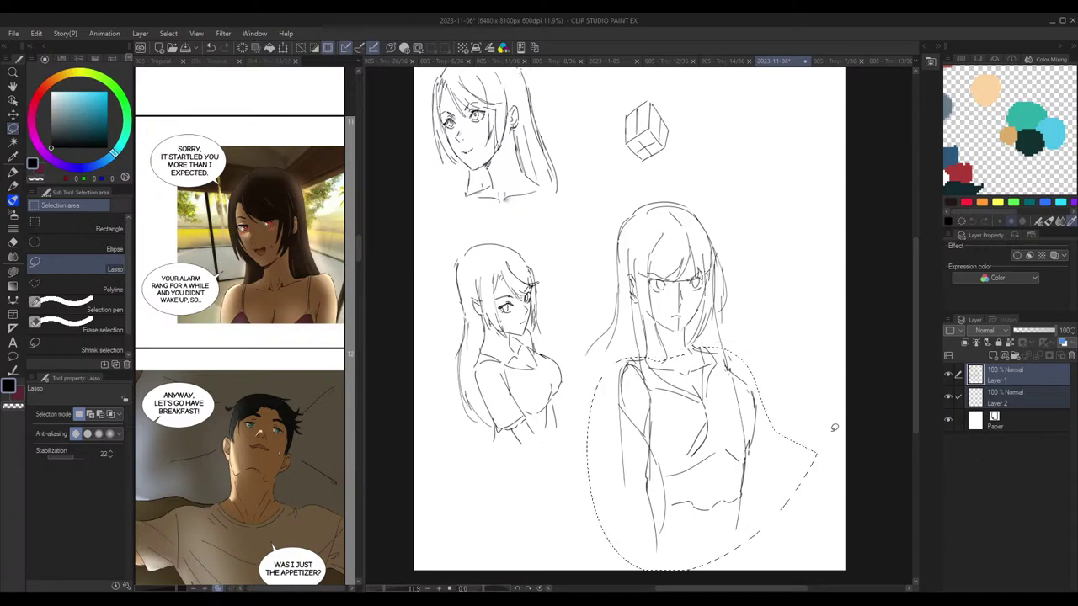
pyautogui.press('Delete')
pyautogui.hotkey('ctrl', 'd')
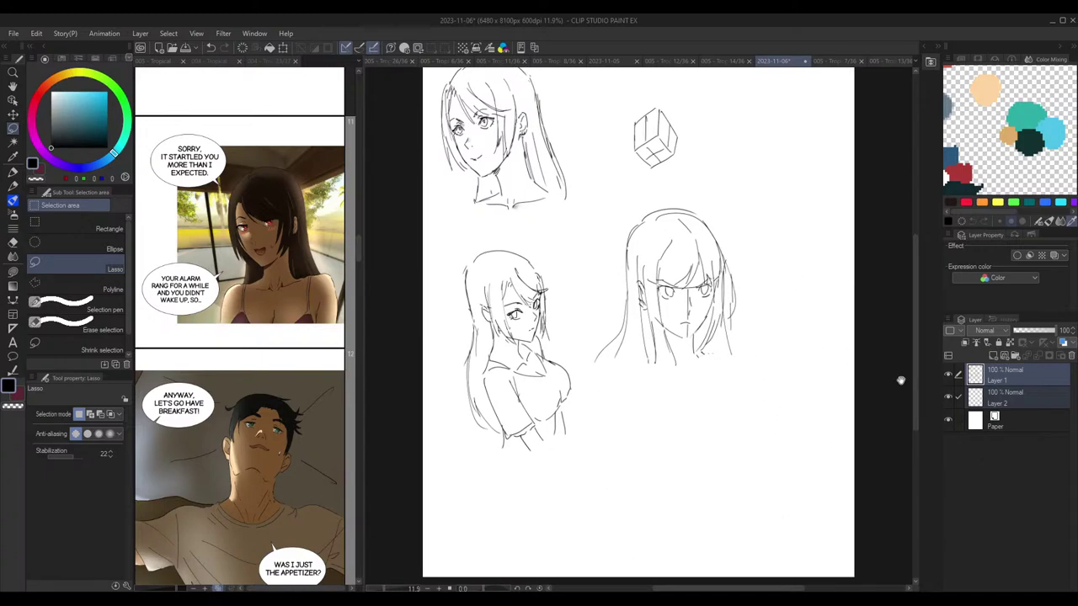
# Step: Hide and show Layer 1 to check its linework, and make it the only active layer for pen drawing
pyautogui.click(1012, 395)
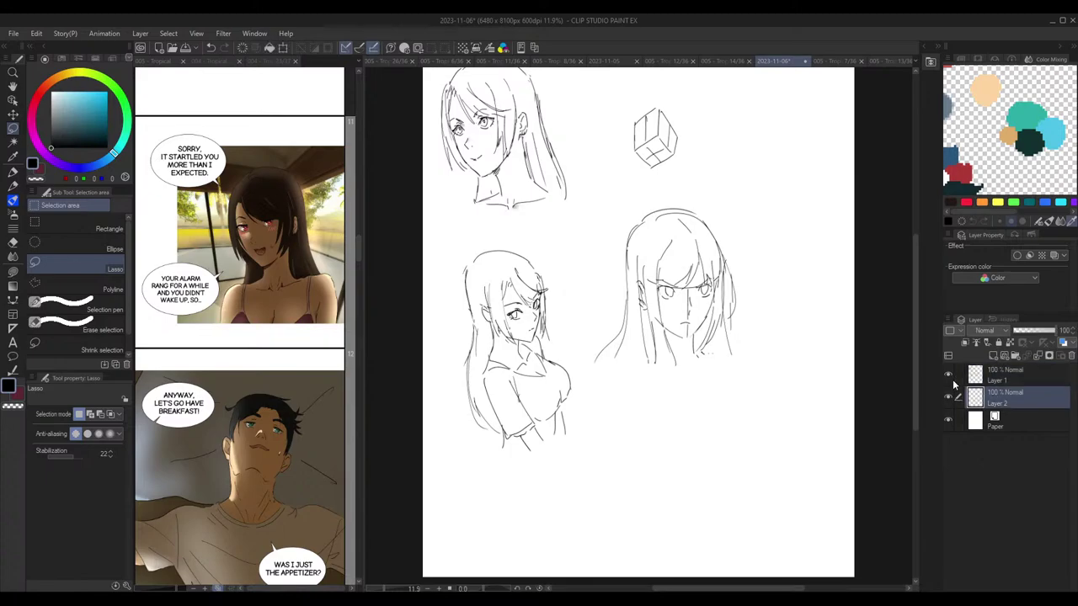
pyautogui.click(948, 375)
pyautogui.click(948, 375)
pyautogui.click(1006, 374)
pyautogui.press('p')
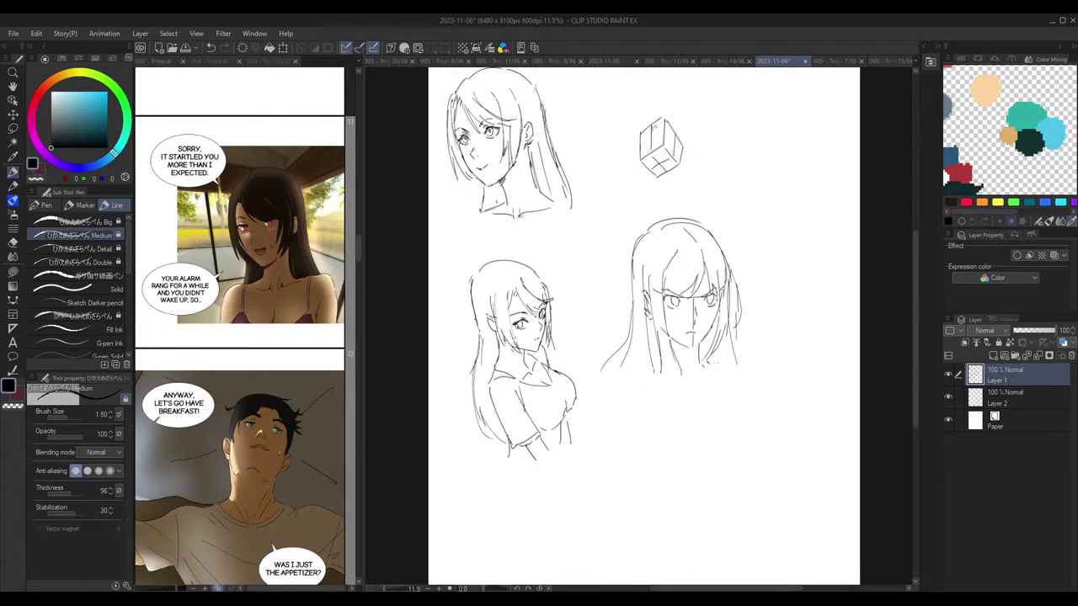
pyautogui.moveTo(781, 210); pyautogui.dragTo(777, 170)
pyautogui.moveTo(724, 304); pyautogui.dragTo(730, 308)
pyautogui.scroll(2, 730, 308)
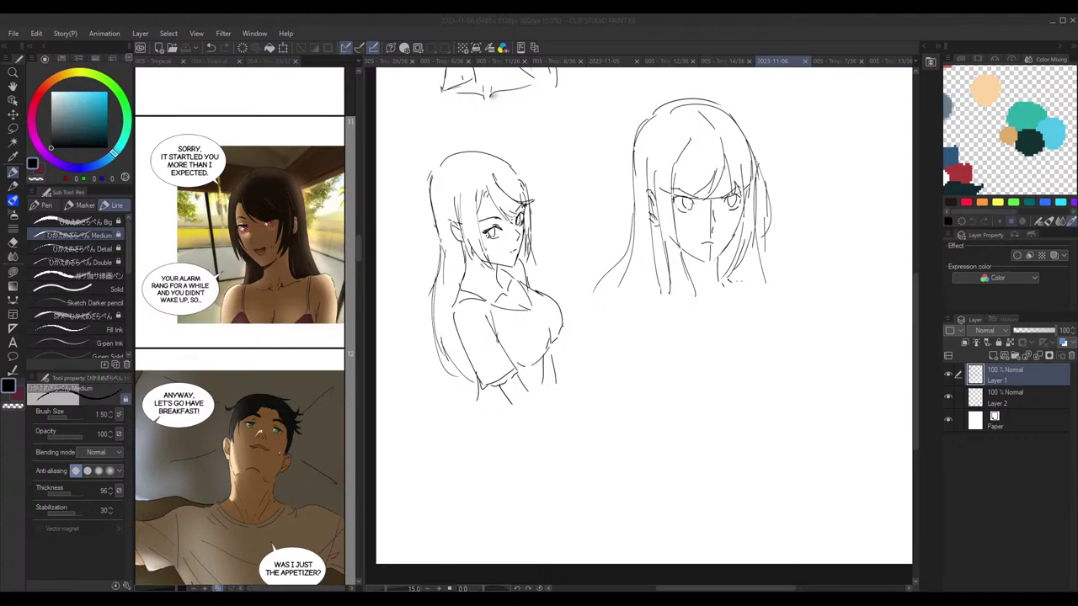
pyautogui.click(723, 188)
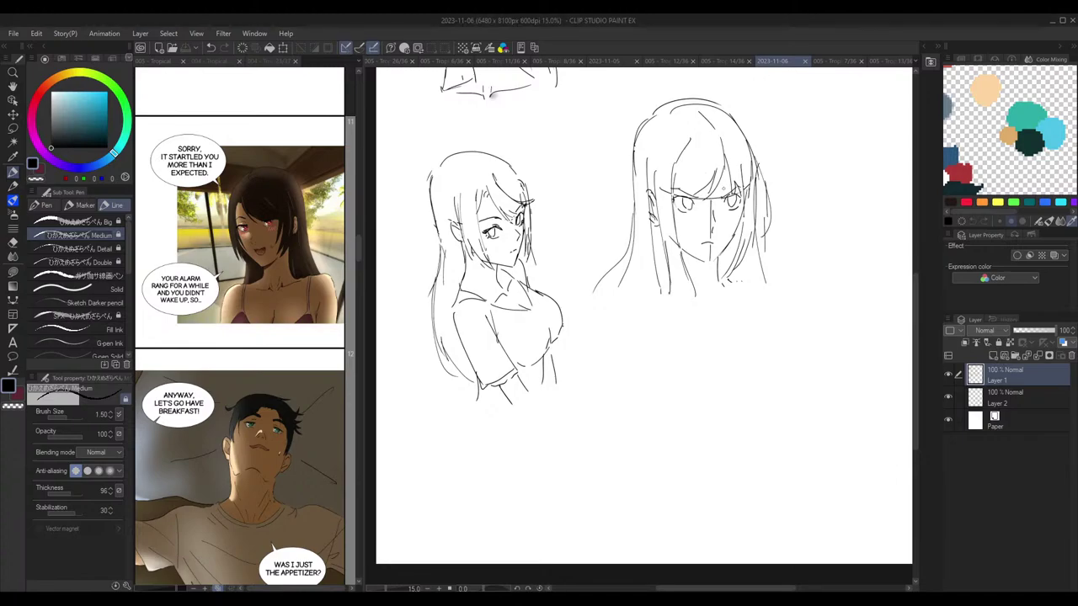
pyautogui.moveTo(746, 246)
pyautogui.mouseDown()
pyautogui.moveTo(742, 263)
pyautogui.moveTo(742, 245)
pyautogui.mouseUp()
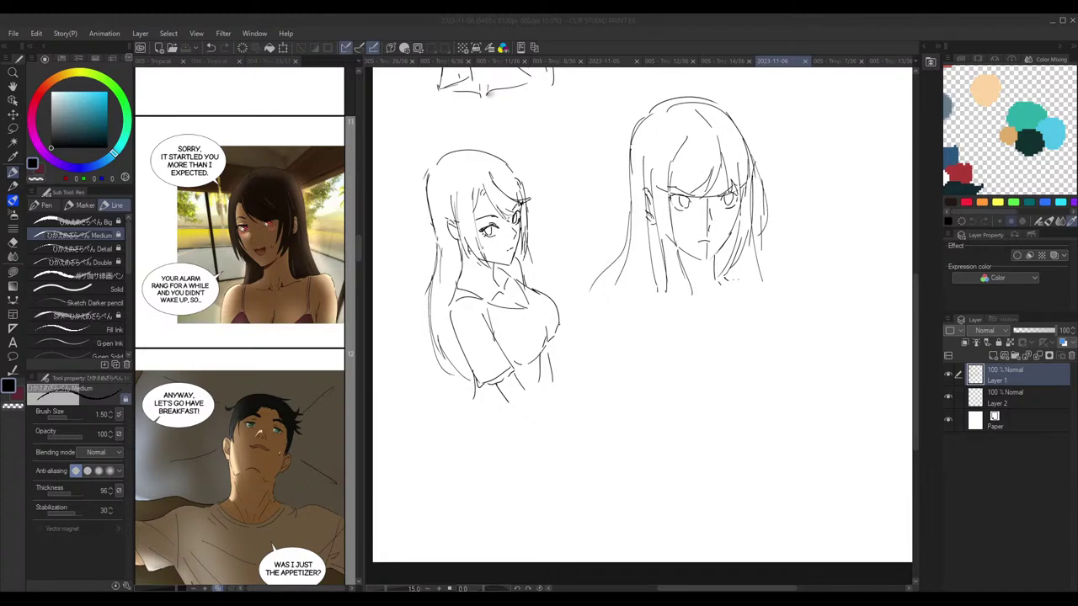
# Step: Erase the frowning woman's old fringe curve and redraw a swept lock from the parting across the far brow
pyautogui.moveTo(762, 291)
pyautogui.mouseDown()
pyautogui.moveTo(724, 357)
pyautogui.moveTo(748, 442)
pyautogui.mouseUp()
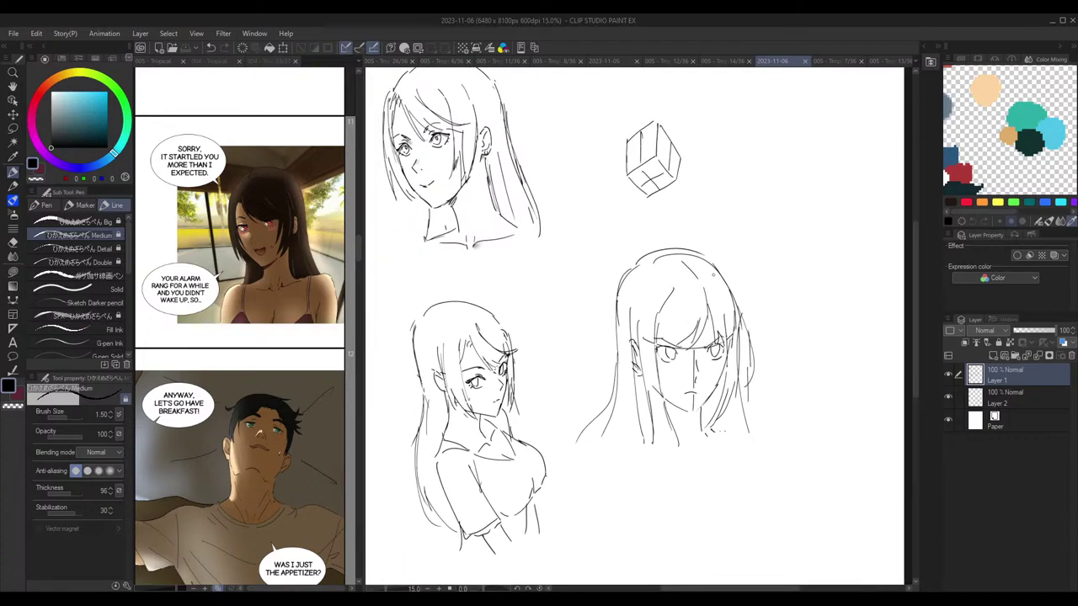
pyautogui.press('e')
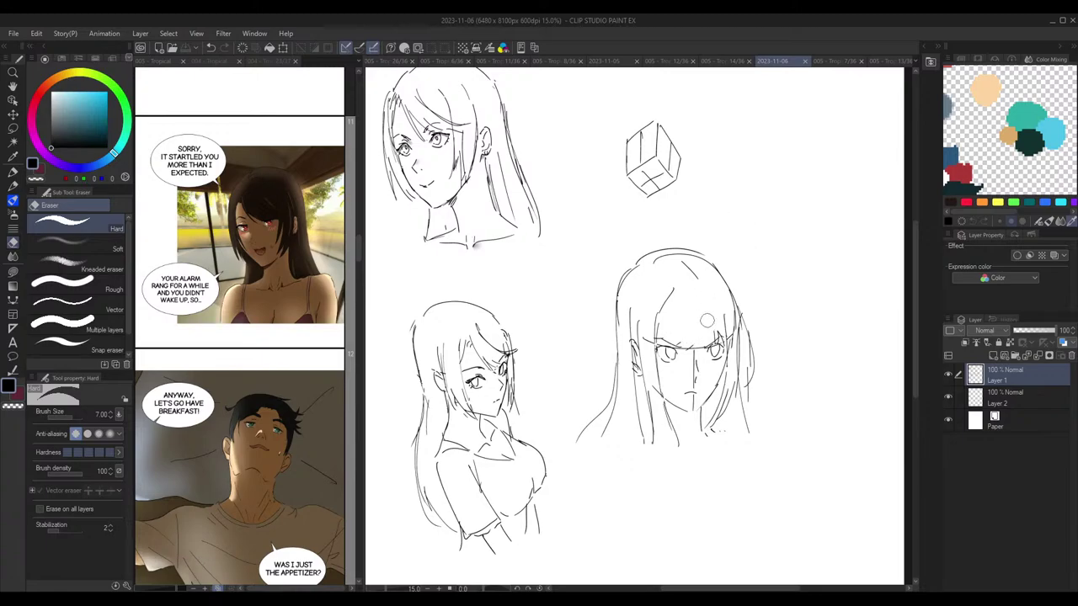
pyautogui.press('p')
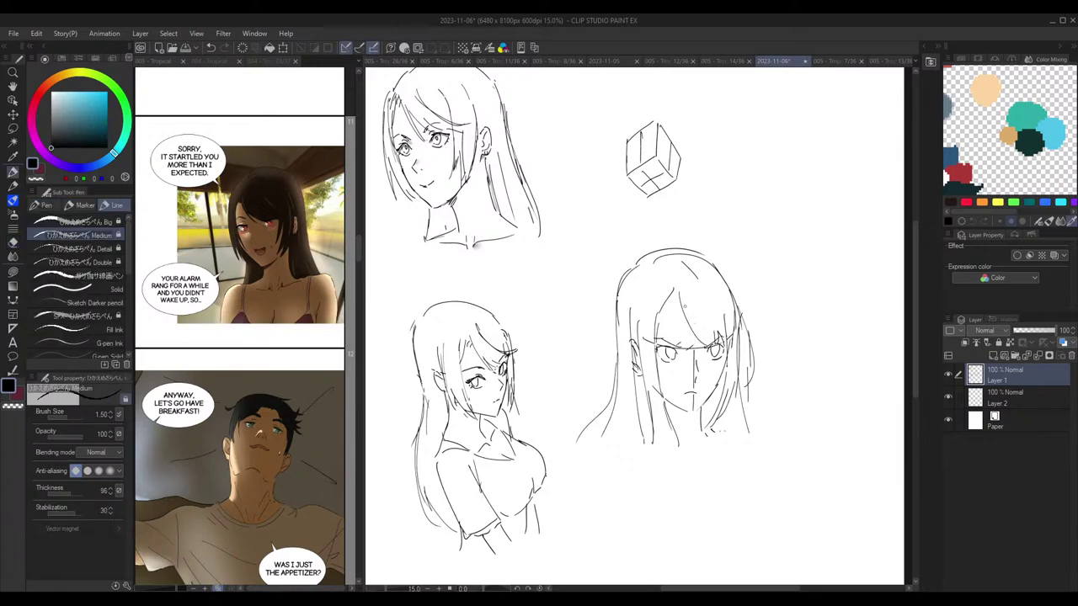
pyautogui.hotkey('ctrl', 'z')
pyautogui.moveTo(676, 290)
pyautogui.mouseDown()
pyautogui.moveTo(695, 343)
pyautogui.moveTo(716, 342)
pyautogui.mouseUp()
pyautogui.press('e')
pyautogui.press('p')
pyautogui.moveTo(707, 290); pyautogui.dragTo(737, 330)
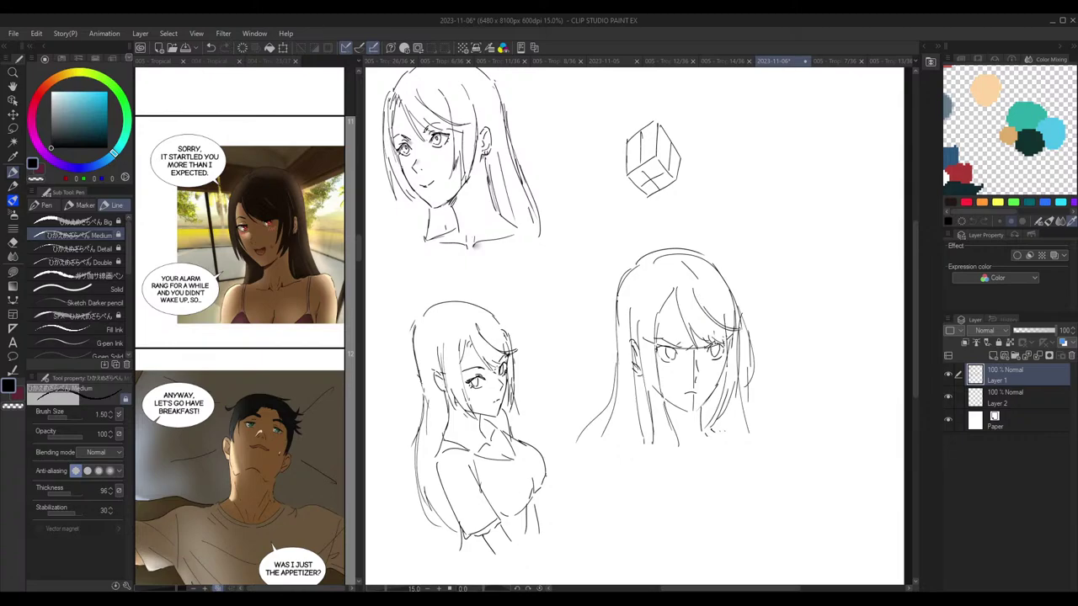
# Step: Redraw the frowning woman's near-side fringe strand down past the brow and check the head mirrored
pyautogui.press('e')
pyautogui.press('p')
pyautogui.moveTo(661, 310); pyautogui.dragTo(657, 362)
pyautogui.moveTo(696, 365); pyautogui.dragTo(691, 374)
pyautogui.press('h')
pyautogui.press('h')
# Step: Clean up the frowning woman's central fringe and redraw it as a pointed lock falling between the brows
pyautogui.press('e')
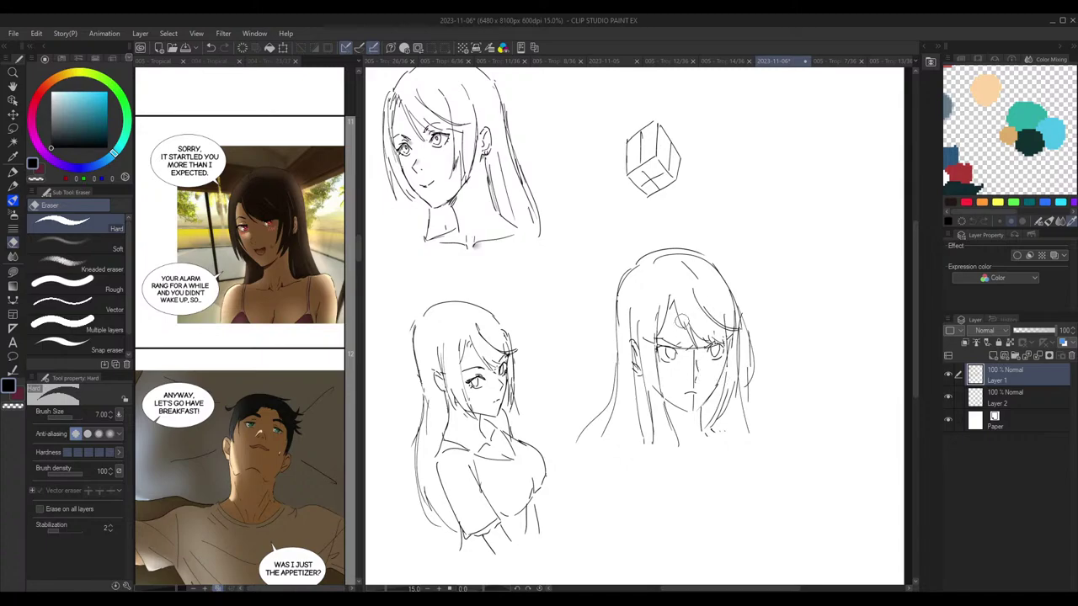
pyautogui.press('p')
pyautogui.scroll(2, 684, 329)
pyautogui.scroll(-2, 738, 345)
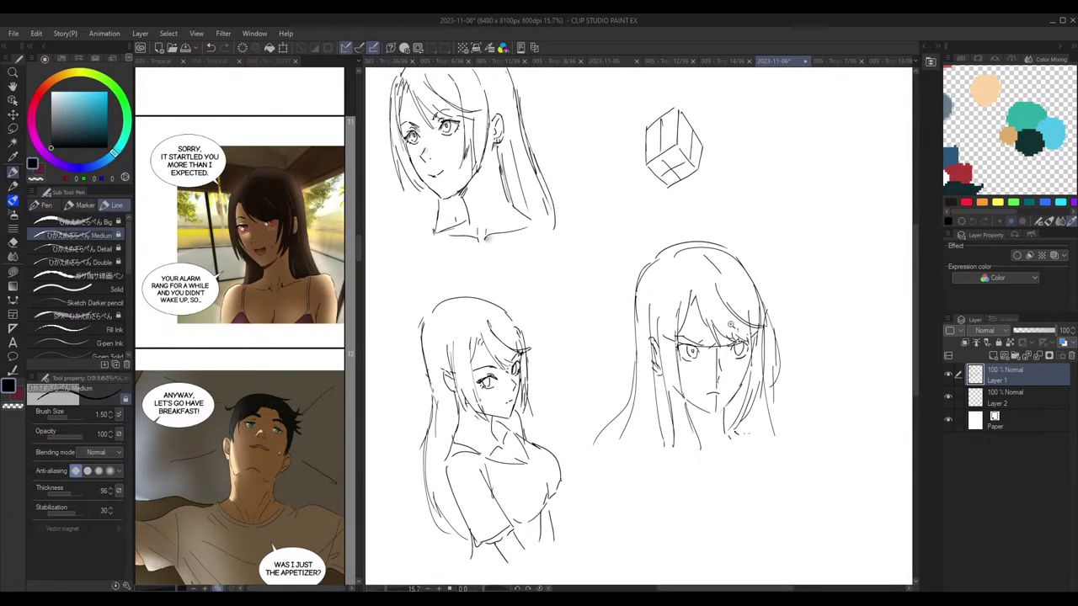
pyautogui.moveTo(788, 320); pyautogui.dragTo(768, 323)
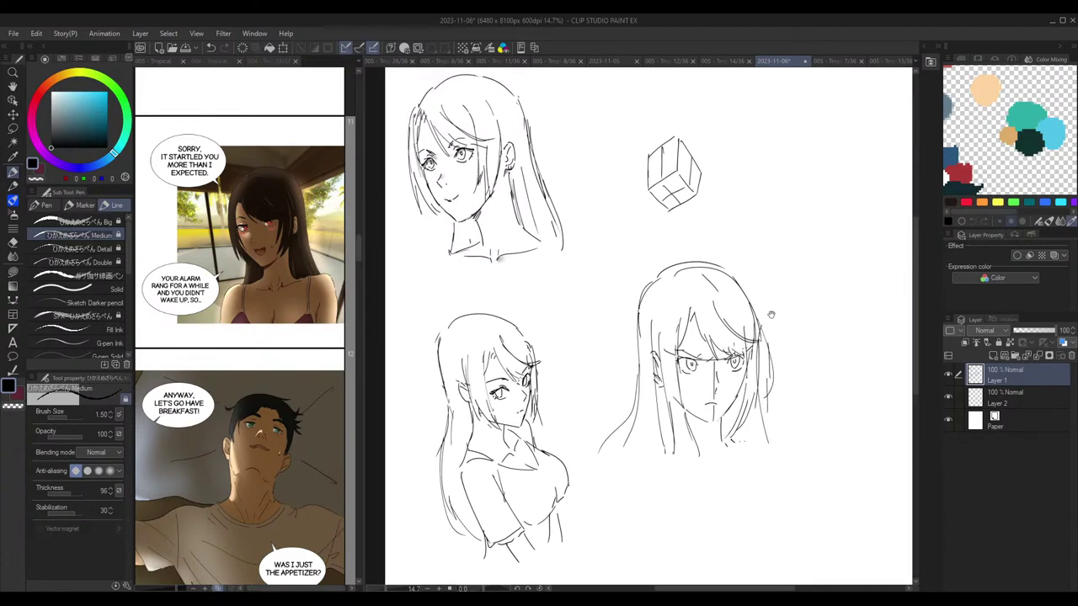
# Step: Compare the turned woman's face and fringe with the frowning woman's, up close and across the full page
pyautogui.scroll(3, 505, 399)
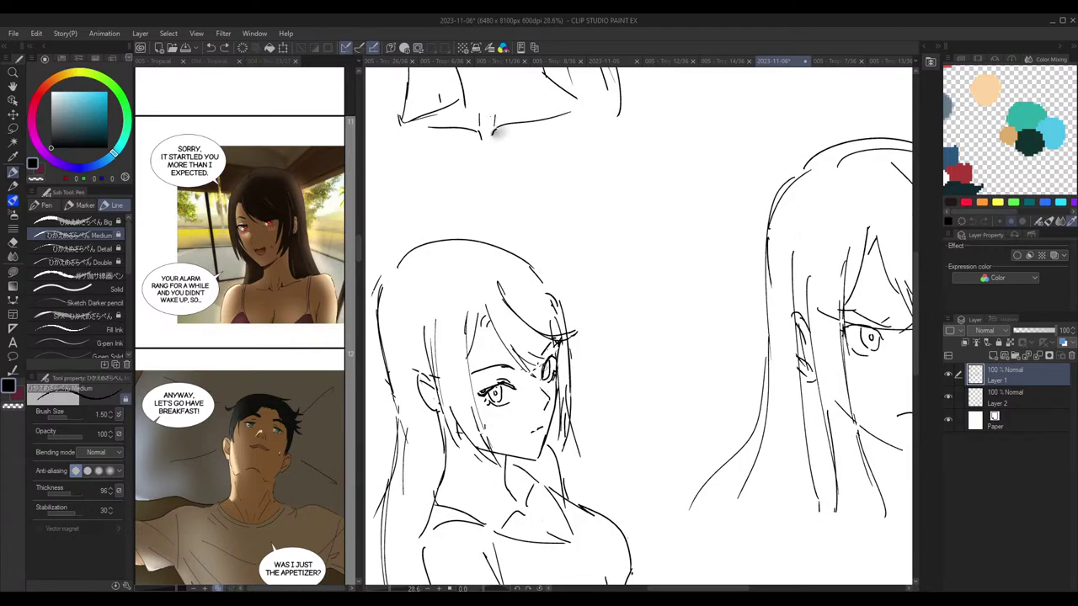
pyautogui.scroll(-3, 662, 326)
pyautogui.scroll(5, 631, 346)
pyautogui.hotkey('ctrl', 'z')
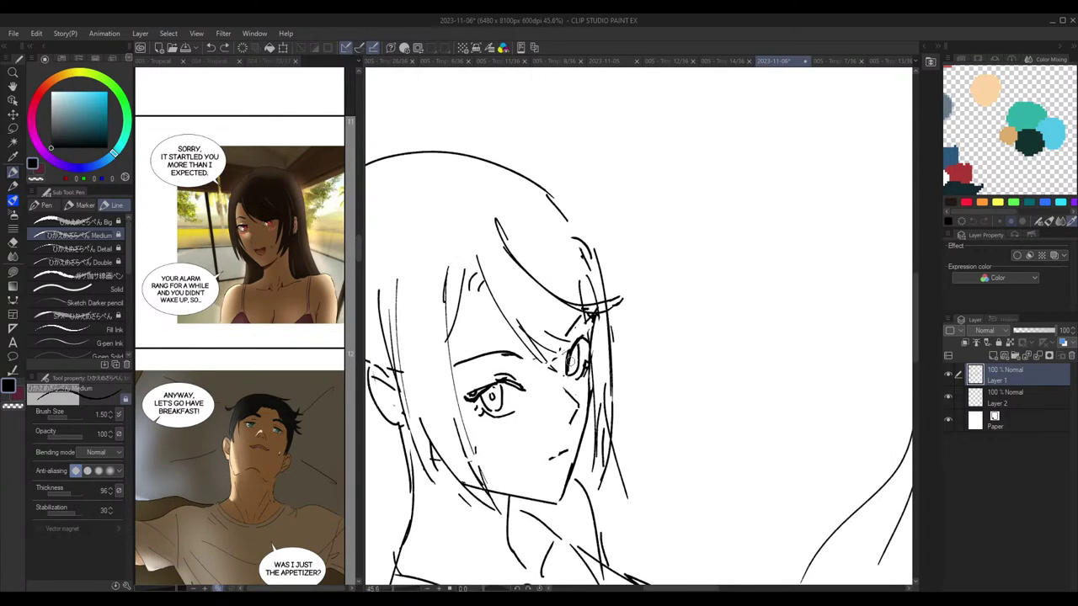
pyautogui.scroll(-4, 573, 357)
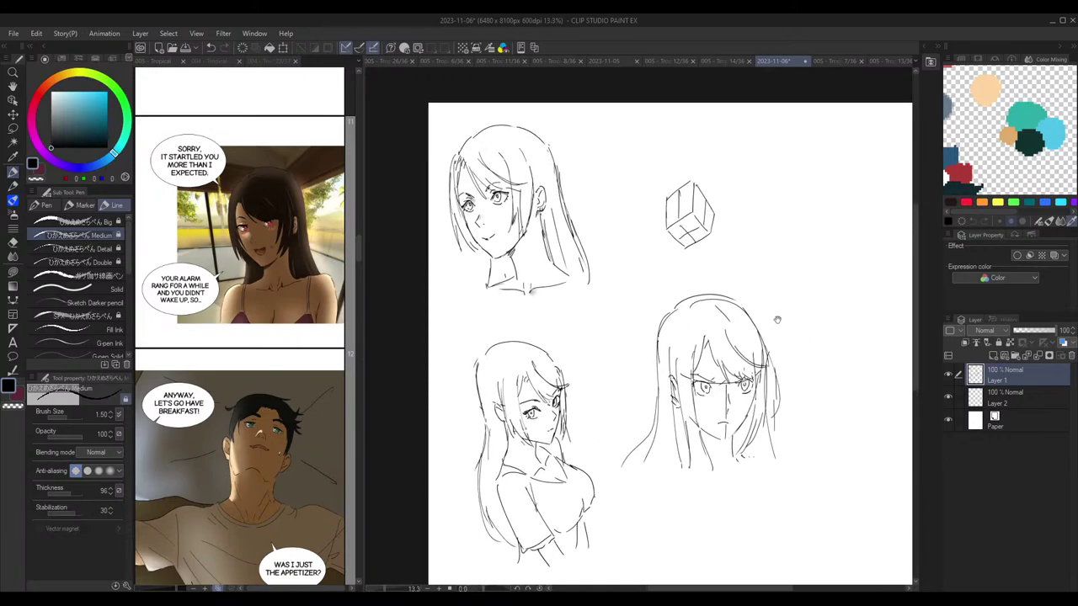
pyautogui.moveTo(775, 315); pyautogui.dragTo(727, 300)
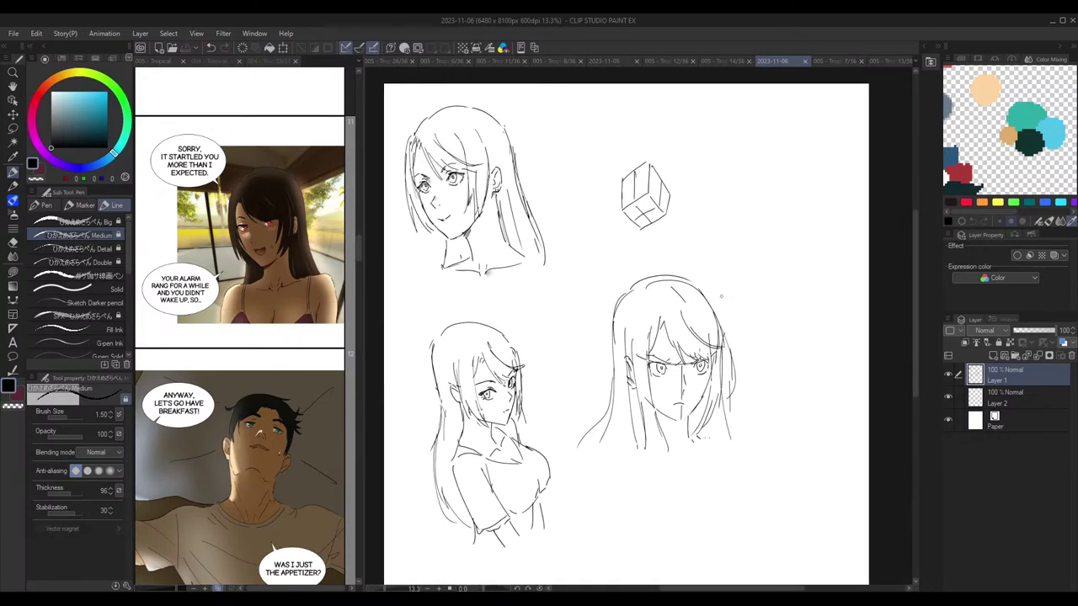
pyautogui.moveTo(723, 339); pyautogui.dragTo(694, 341)
# Step: Lasso the tilted cube above the frowning woman, delete it, drop the selection and return to the line pen
pyautogui.press('m')
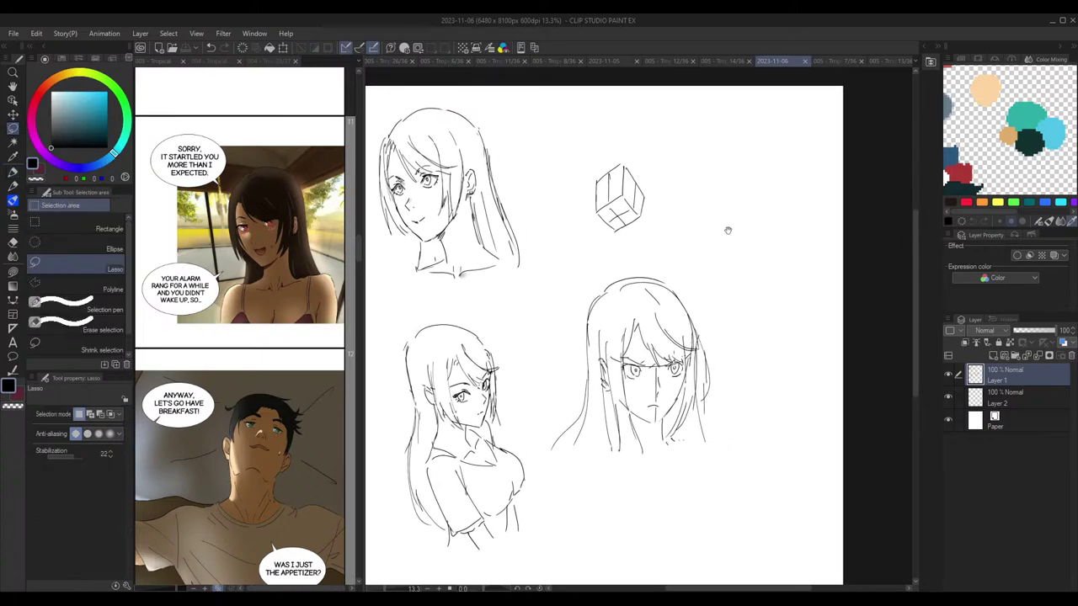
pyautogui.moveTo(726, 228); pyautogui.dragTo(767, 252)
pyautogui.moveTo(690, 180); pyautogui.dragTo(705, 200)
pyautogui.press('Delete')
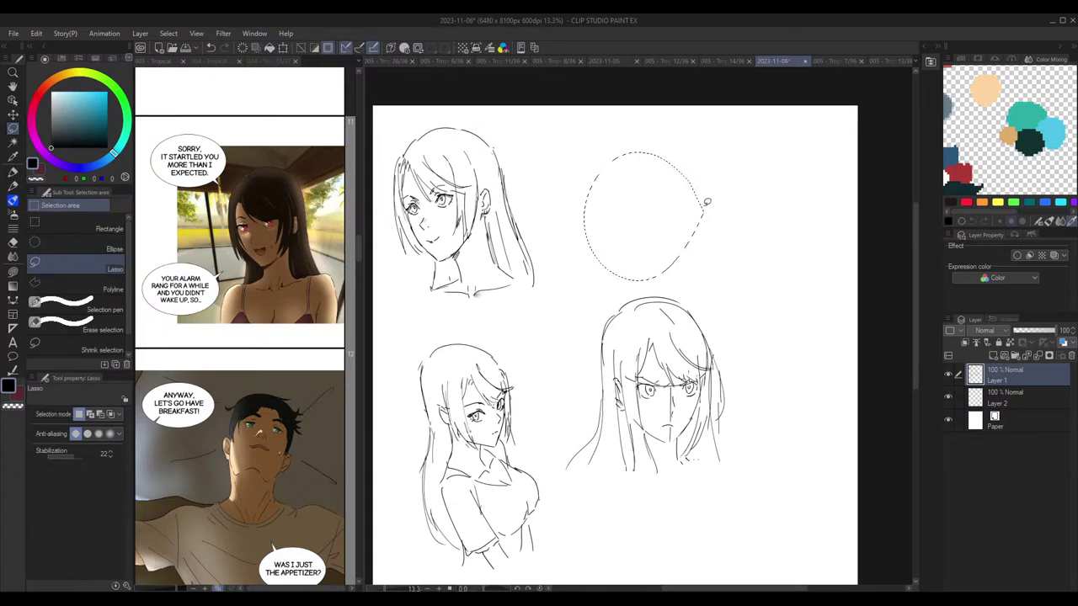
pyautogui.hotkey('ctrl', 'd')
pyautogui.press('p')
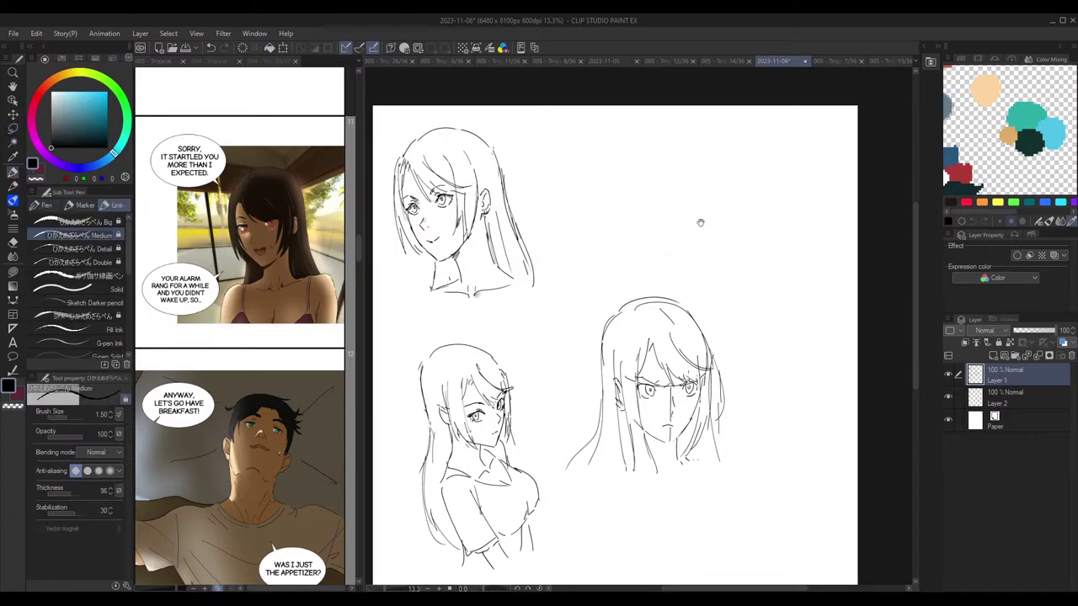
pyautogui.scroll(1, 700, 222)
pyautogui.click(651, 12)
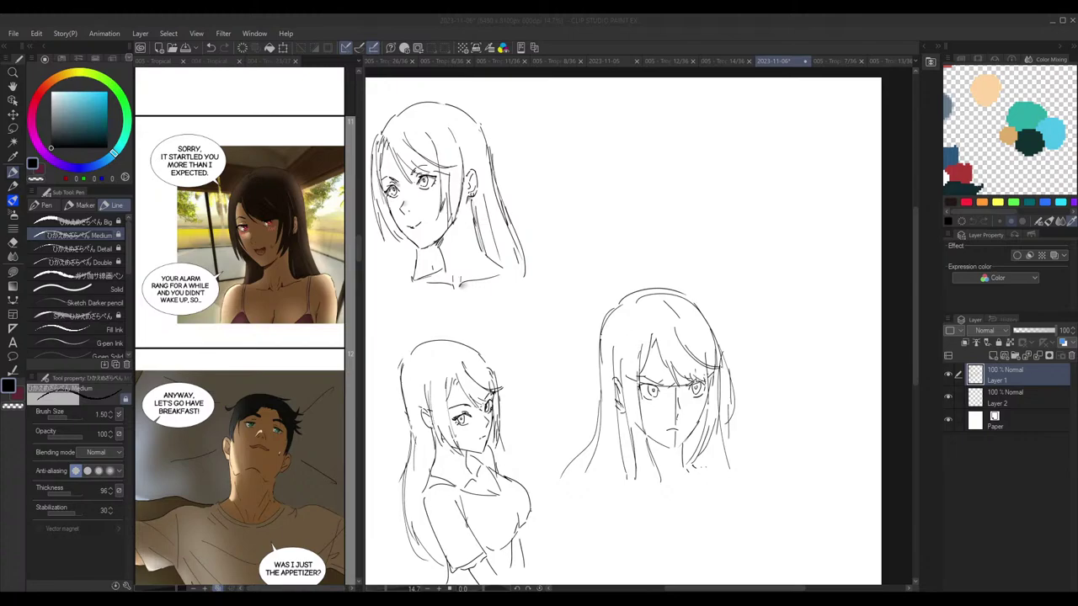
pyautogui.moveTo(783, 270); pyautogui.dragTo(783, 342)
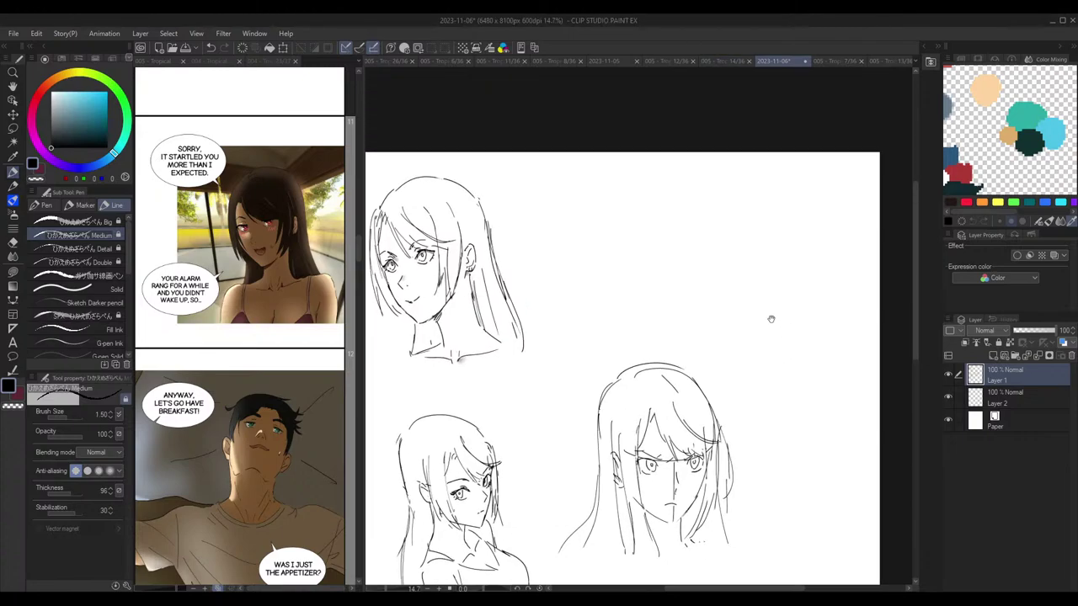
pyautogui.scroll(3, 743, 252)
pyautogui.moveTo(729, 266); pyautogui.dragTo(814, 180)
pyautogui.scroll(1, 731, 240)
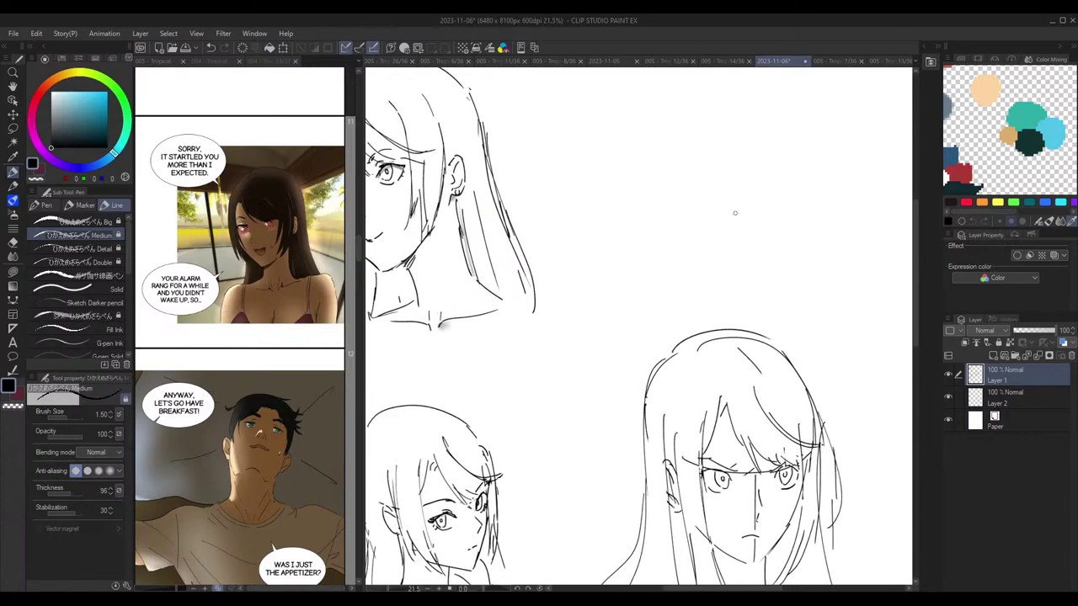
pyautogui.scroll(-3, 730, 216)
pyautogui.moveTo(689, 277); pyautogui.dragTo(671, 247)
pyautogui.scroll(-1, 716, 345)
pyautogui.scroll(3, 709, 330)
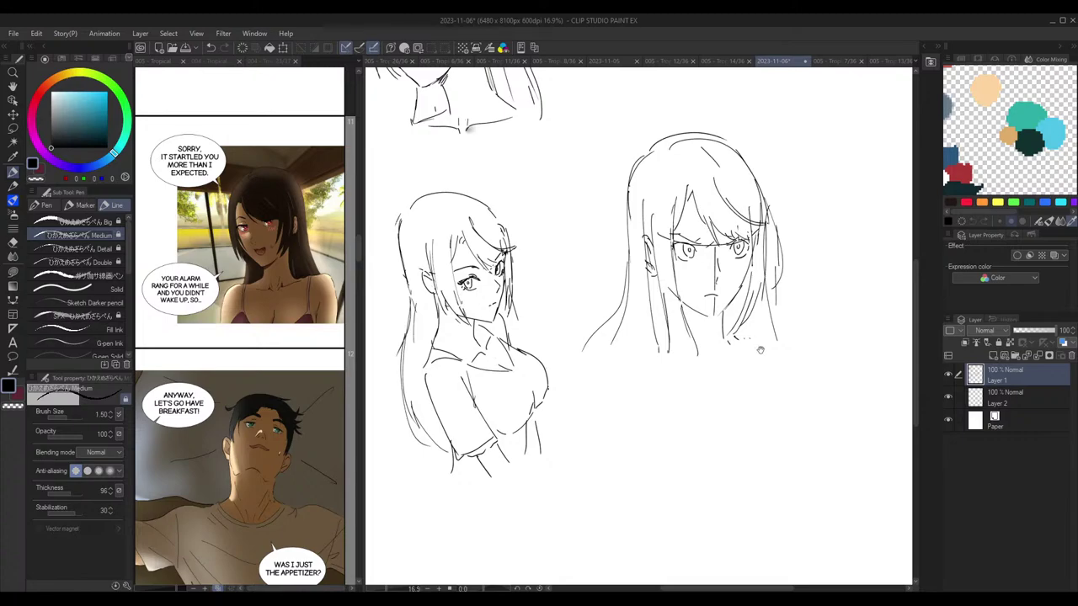
# Step: Sketch a new head outline below the frowning woman, with a rounded skull and a jaw tapering to a pointed chin
pyautogui.moveTo(761, 349); pyautogui.dragTo(739, 334)
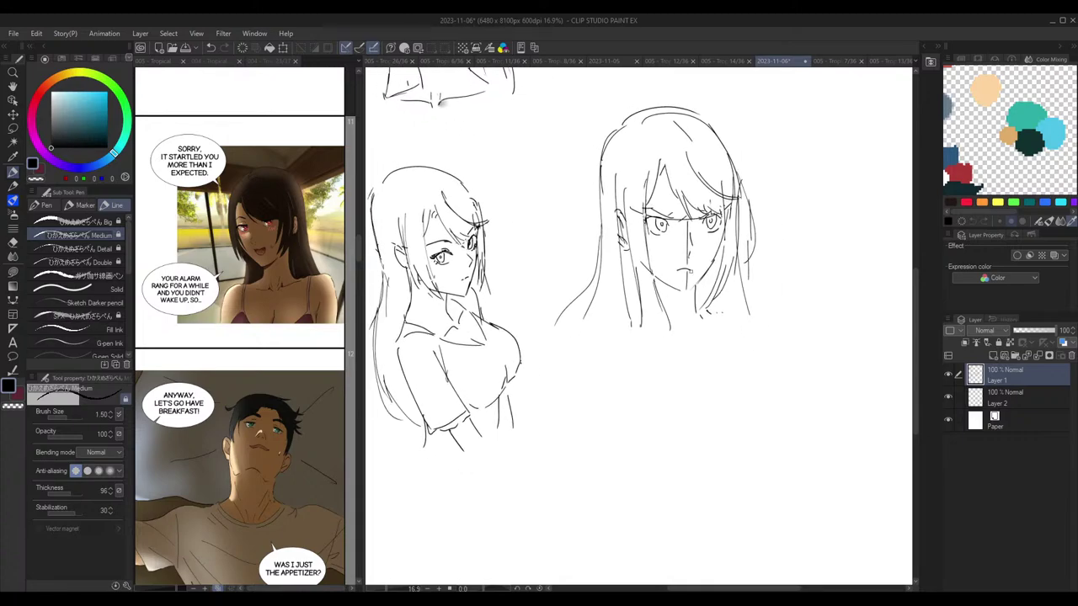
pyautogui.moveTo(643, 415)
pyautogui.mouseDown()
pyautogui.moveTo(645, 384)
pyautogui.moveTo(711, 354)
pyautogui.moveTo(749, 412)
pyautogui.mouseUp()
pyautogui.moveTo(701, 496)
pyautogui.mouseDown()
pyautogui.moveTo(685, 483)
pyautogui.moveTo(736, 469)
pyautogui.moveTo(712, 500)
pyautogui.moveTo(741, 468)
pyautogui.moveTo(749, 421)
pyautogui.mouseUp()
pyautogui.hotkey('ctrl', 'z')
pyautogui.hotkey('ctrl', 'z')
pyautogui.hotkey('ctrl', 'z')
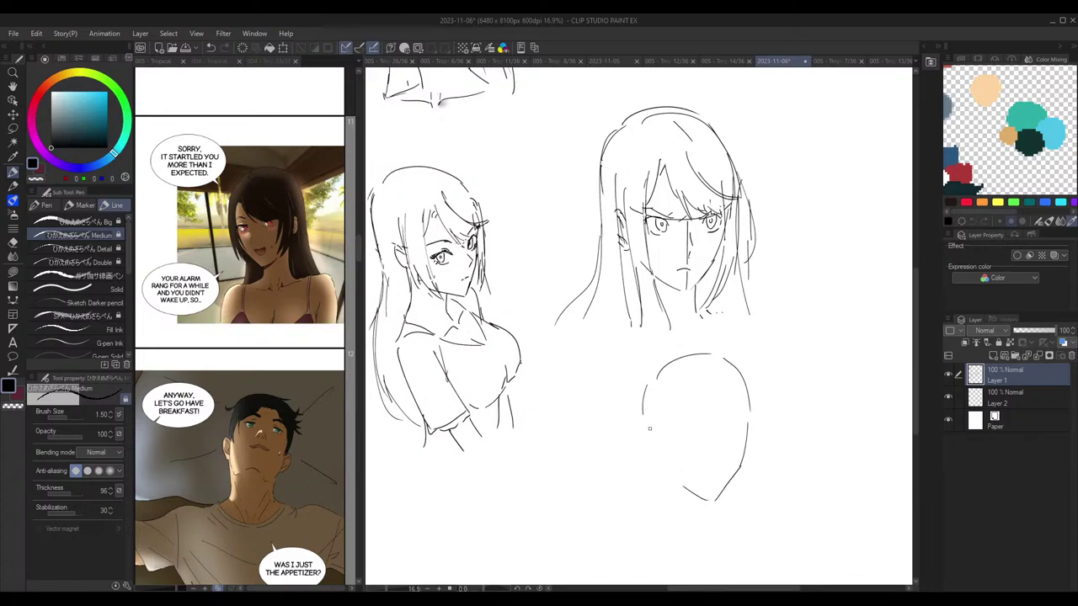
pyautogui.moveTo(682, 486)
pyautogui.mouseDown()
pyautogui.moveTo(639, 407)
pyautogui.moveTo(645, 368)
pyautogui.moveTo(676, 485)
pyautogui.mouseUp()
pyautogui.hotkey('ctrl', 'z')
pyautogui.hotkey('ctrl', 'z')
pyautogui.moveTo(643, 420); pyautogui.dragTo(689, 490)
# Step: Lasso the new head's lower jaw and shift the chin slightly up to shorten the face
pyautogui.click(14, 128)
pyautogui.moveTo(763, 455)
pyautogui.mouseDown()
pyautogui.moveTo(760, 418)
pyautogui.moveTo(668, 408)
pyautogui.moveTo(642, 446)
pyautogui.moveTo(677, 505)
pyautogui.moveTo(742, 484)
pyautogui.moveTo(728, 461)
pyautogui.moveTo(747, 470)
pyautogui.moveTo(733, 474)
pyautogui.mouseUp()
pyautogui.hotkey('ctrl', 'd')
pyautogui.hotkey('ctrl', 'd')
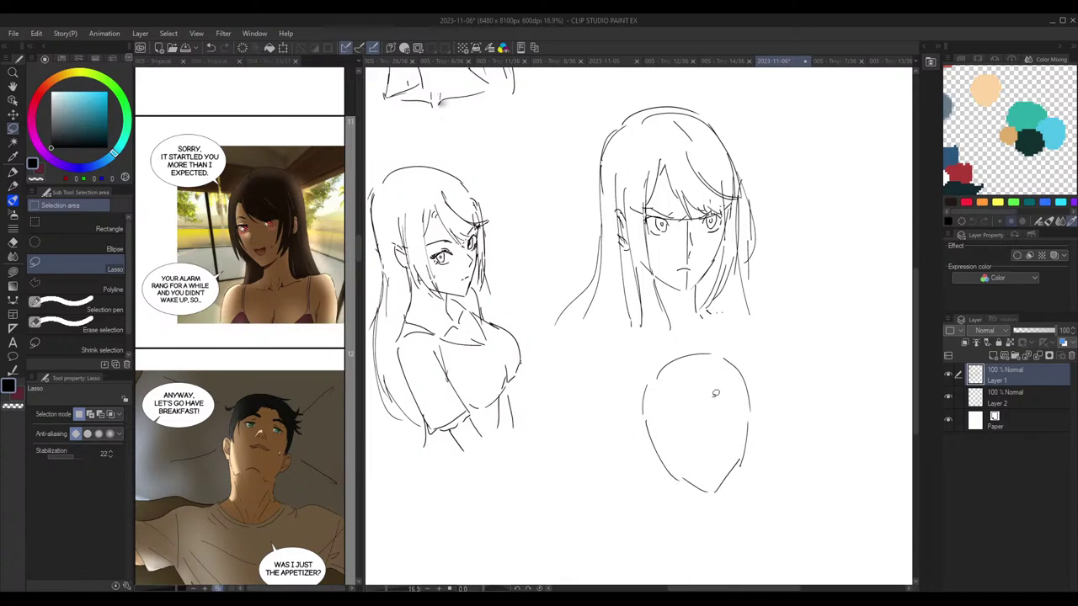
pyautogui.press('p')
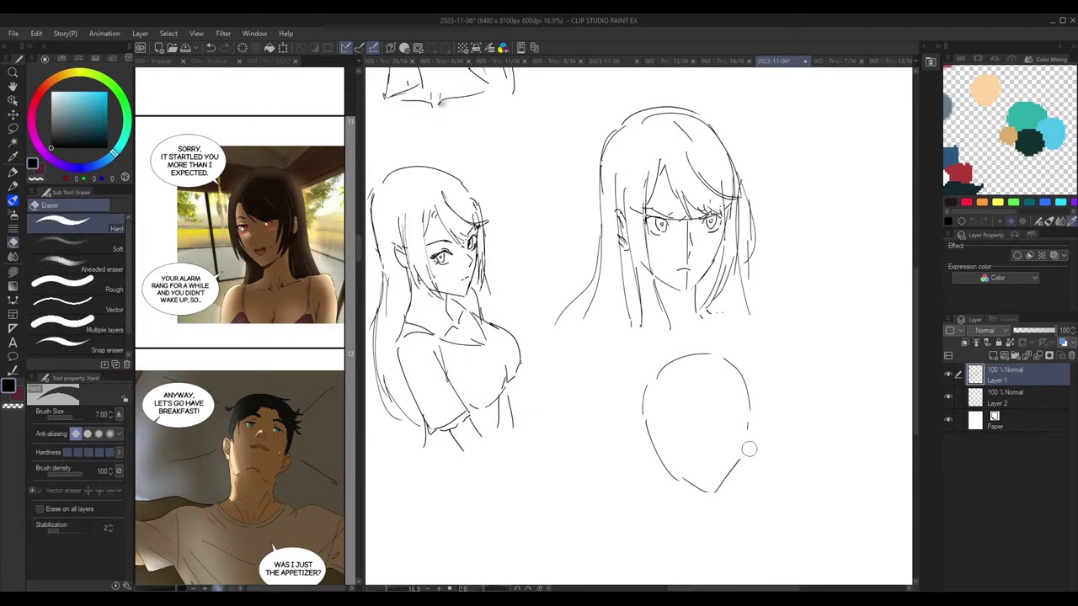
# Step: Clean up the new head's jaw contours and add a curved guide across the lower face above the chin
pyautogui.press('e')
pyautogui.moveTo(650, 437)
pyautogui.mouseDown()
pyautogui.moveTo(671, 469)
pyautogui.moveTo(709, 465)
pyautogui.mouseUp()
pyautogui.press('p')
pyautogui.hotkey('ctrl', 'z')
pyautogui.hotkey('ctrl', 'z')
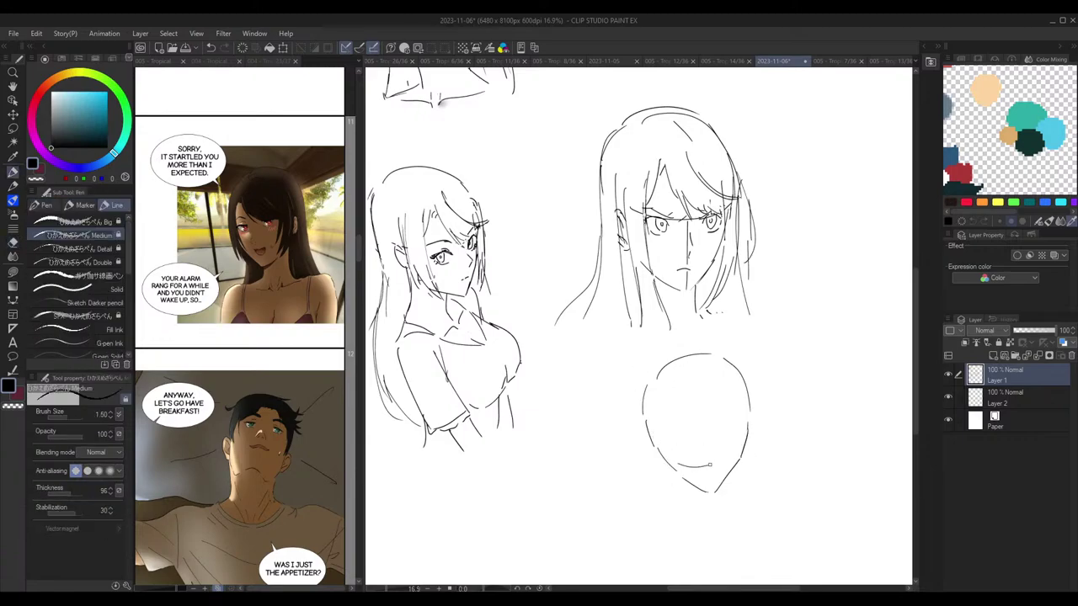
pyautogui.moveTo(768, 393); pyautogui.dragTo(737, 378)
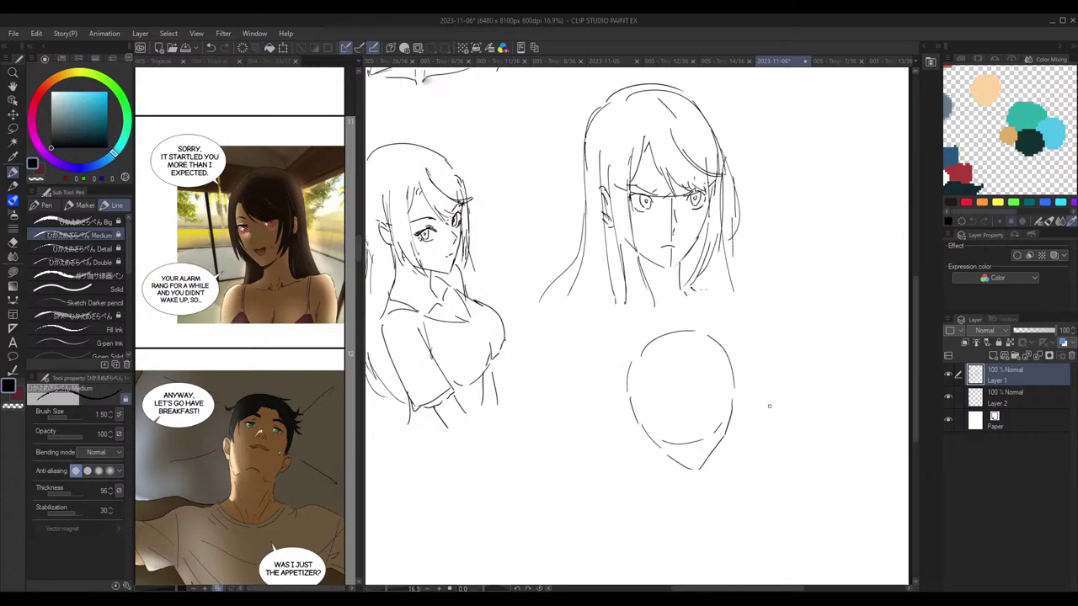
# Step: Draw the new head's centre line down to the chin and a tilted eye line across the face
pyautogui.moveTo(679, 411); pyautogui.dragTo(696, 470)
pyautogui.moveTo(643, 415); pyautogui.dragTo(706, 397)
pyautogui.hotkey('ctrl', 'z')
pyautogui.moveTo(644, 413); pyautogui.dragTo(716, 398)
pyautogui.scroll(2, 725, 429)
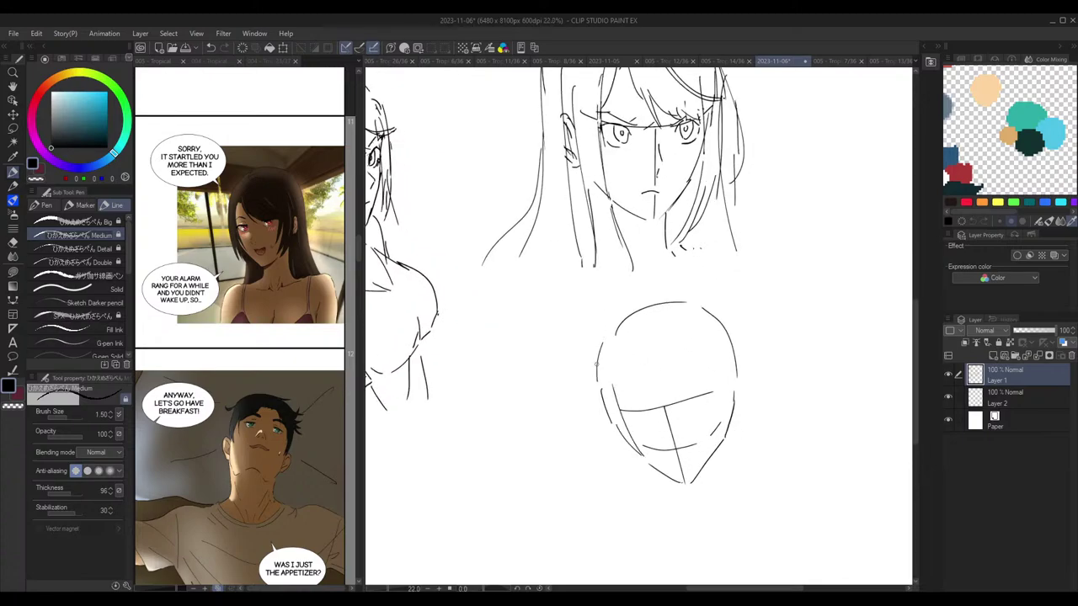
# Step: Redraw the new head's near-side contour further in, joining it from cheek to skull, and erase the old line
pyautogui.moveTo(638, 451); pyautogui.dragTo(605, 361)
pyautogui.press('e')
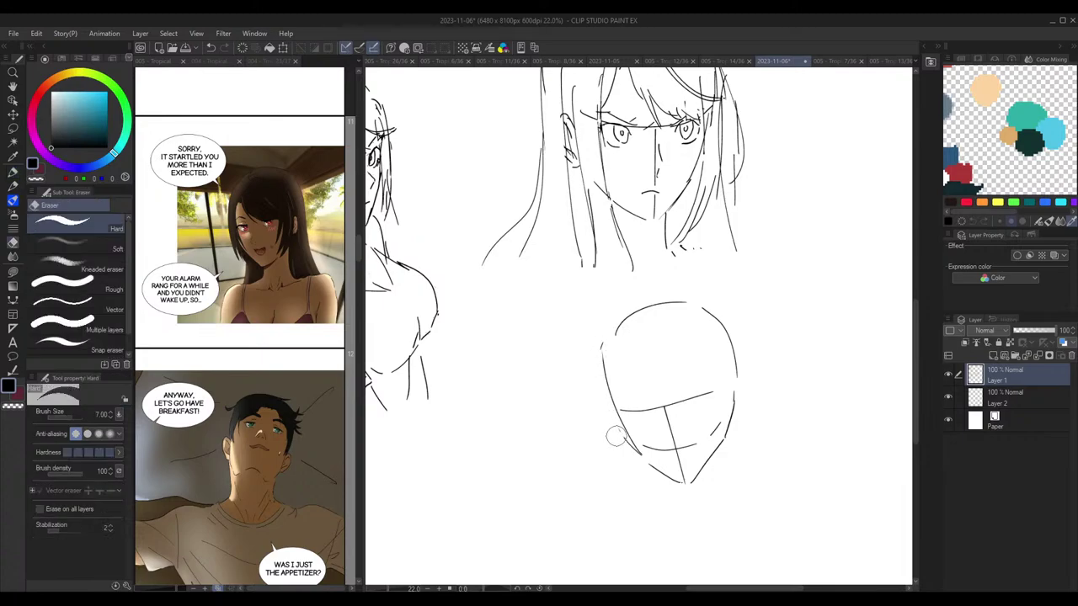
pyautogui.press('p')
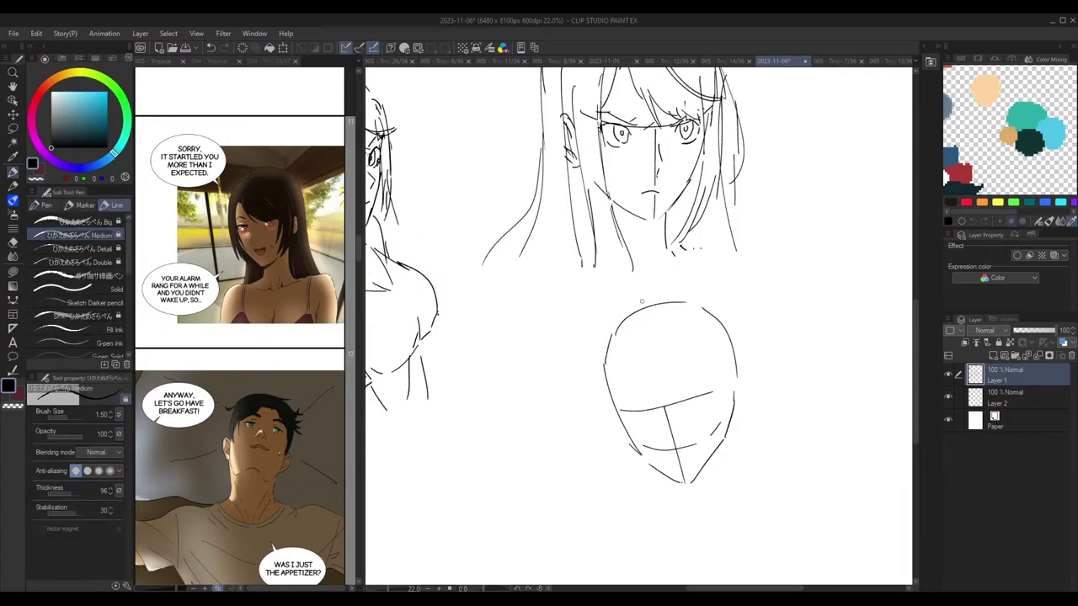
# Step: Draw the side-plane curve and a tighter contour along the far side of the new head, from temple to cheek
pyautogui.moveTo(717, 426); pyautogui.dragTo(709, 381)
pyautogui.hotkey('ctrl', 'z')
pyautogui.moveTo(716, 424)
pyautogui.mouseDown()
pyautogui.moveTo(712, 354)
pyautogui.moveTo(732, 390)
pyautogui.mouseUp()
pyautogui.hotkey('ctrl', 'z')
pyautogui.moveTo(712, 354); pyautogui.dragTo(712, 333)
pyautogui.moveTo(716, 330); pyautogui.dragTo(731, 404)
pyautogui.moveTo(719, 383); pyautogui.dragTo(700, 361)
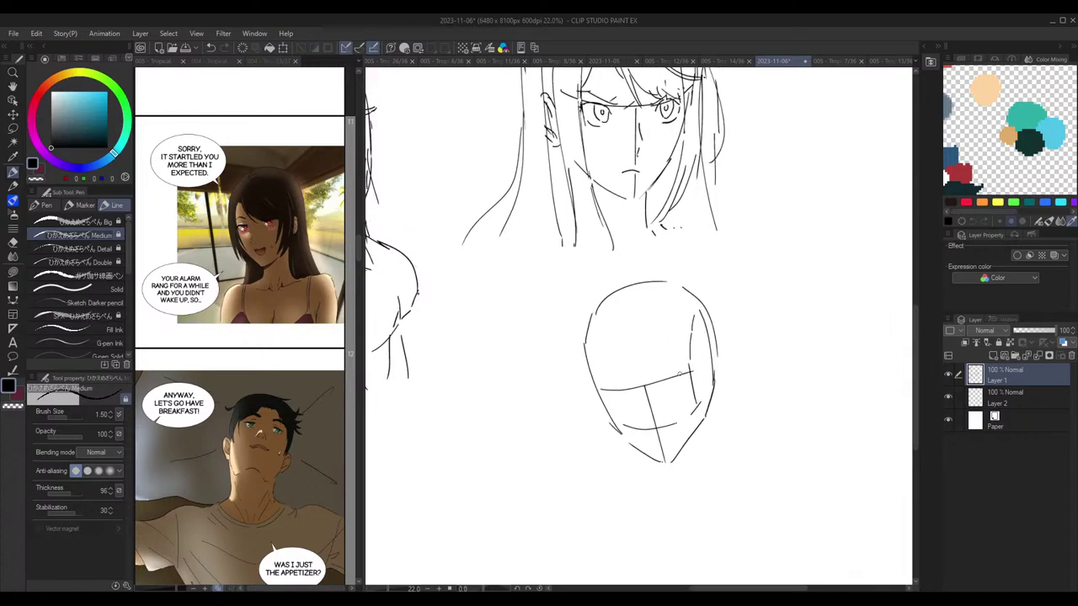
# Step: Erase the curved lower-face guide and sketch the nose line and closed eyelids below the eye line
pyautogui.press('e')
pyautogui.moveTo(629, 424); pyautogui.dragTo(668, 426)
pyautogui.press('p')
pyautogui.moveTo(647, 421); pyautogui.dragTo(648, 424)
pyautogui.moveTo(646, 395); pyautogui.dragTo(652, 418)
pyautogui.moveTo(667, 387)
pyautogui.mouseDown()
pyautogui.moveTo(631, 400)
pyautogui.moveTo(680, 384)
pyautogui.moveTo(615, 405)
pyautogui.mouseUp()
# Step: Undo the last eyelid strokes and redraw the far closed eyelid as a short stroke beside the nose
pyautogui.scroll(1, 628, 359)
pyautogui.hotkey('ctrl', 'z')
pyautogui.hotkey('ctrl', 'z')
pyautogui.hotkey('ctrl', 'z')
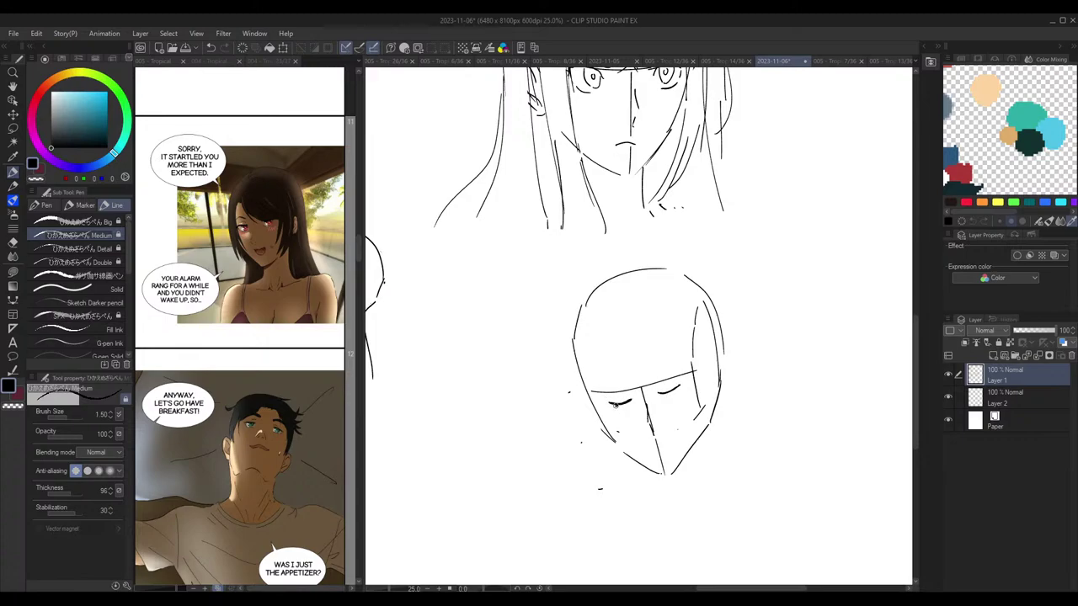
pyautogui.hotkey('ctrl', 'z')
pyautogui.moveTo(675, 388); pyautogui.dragTo(671, 391)
pyautogui.scroll(-1, 713, 374)
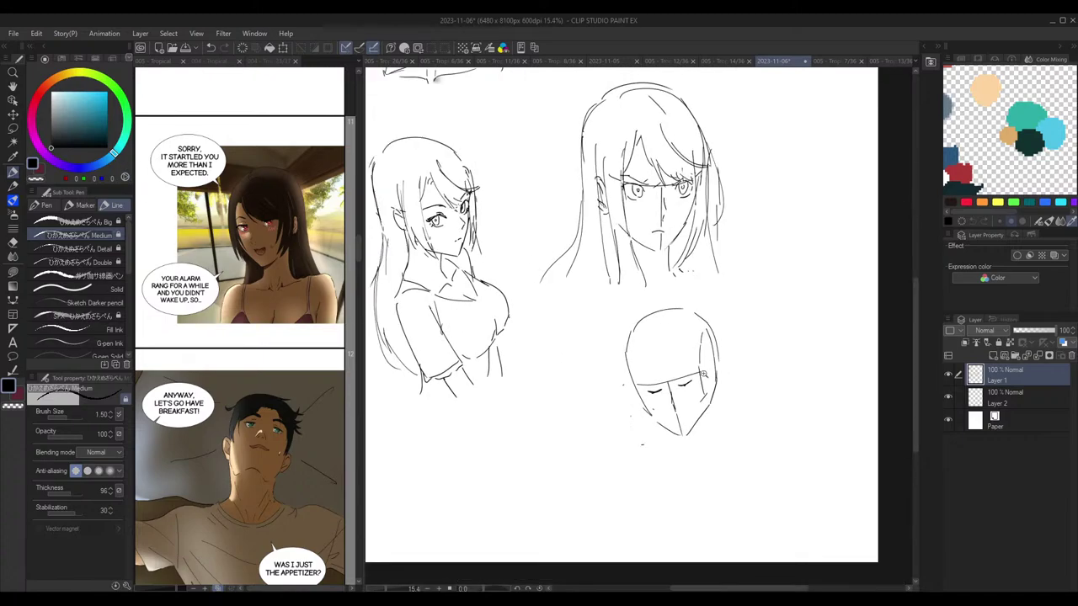
pyautogui.scroll(1, 705, 377)
pyautogui.press('m')
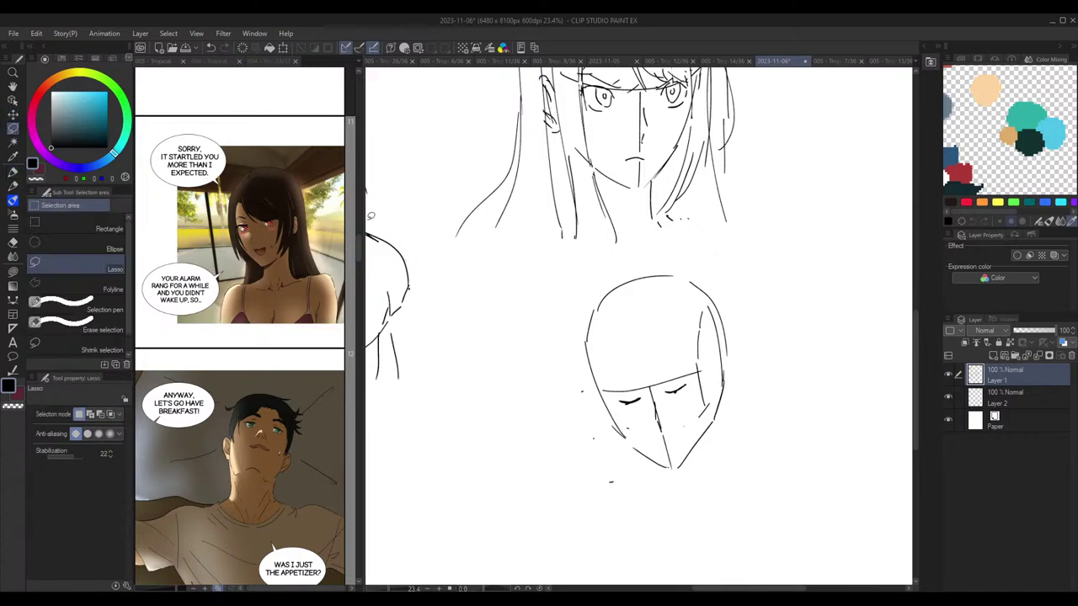
pyautogui.moveTo(653, 396)
pyautogui.mouseDown()
pyautogui.moveTo(644, 410)
pyautogui.moveTo(615, 398)
pyautogui.moveTo(642, 394)
pyautogui.mouseUp()
pyautogui.hotkey('ctrl', 'd')
pyautogui.press('p')
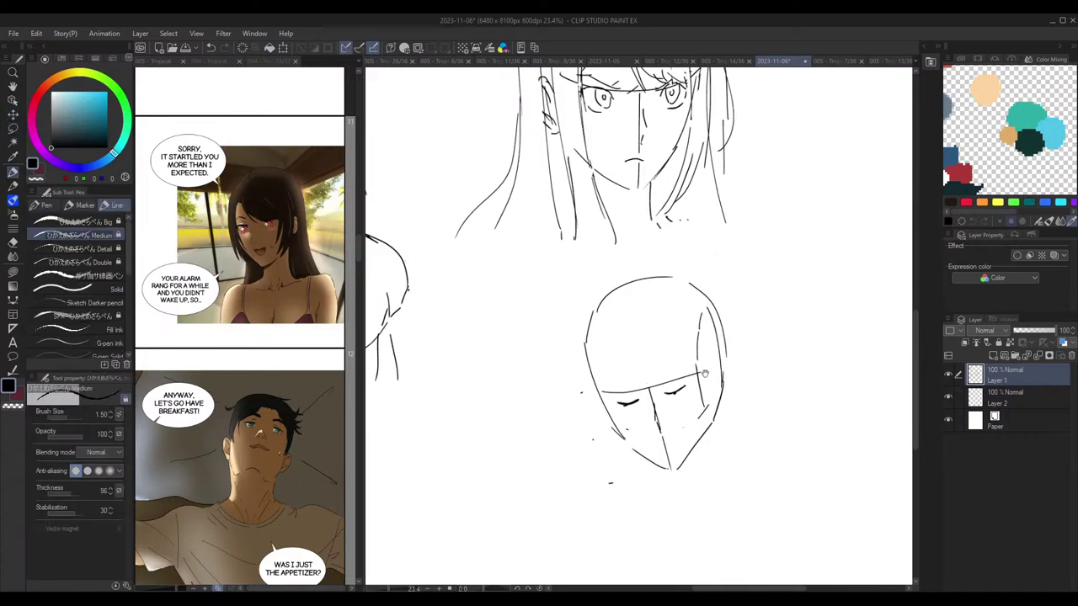
# Step: Erase the new head's angular far-side jaw and redraw it as a rounder line down toward the chin
pyautogui.moveTo(705, 373); pyautogui.dragTo(712, 379)
pyautogui.press('e')
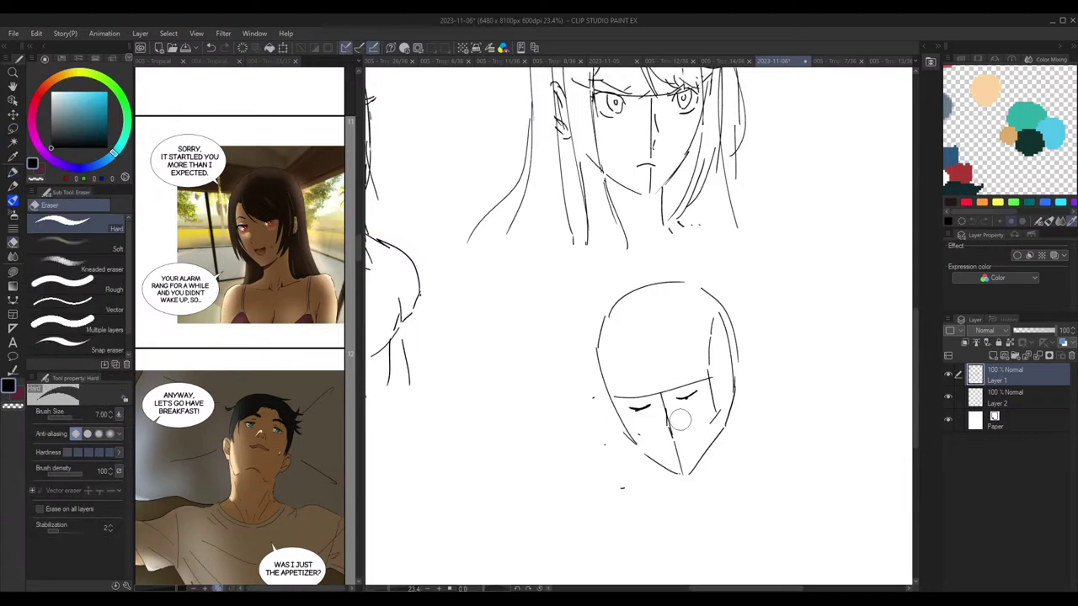
pyautogui.press('p')
pyautogui.moveTo(724, 428)
pyautogui.mouseDown()
pyautogui.moveTo(702, 461)
pyautogui.moveTo(706, 449)
pyautogui.mouseUp()
pyautogui.press('e')
pyautogui.press('p')
pyautogui.moveTo(737, 300); pyautogui.dragTo(741, 304)
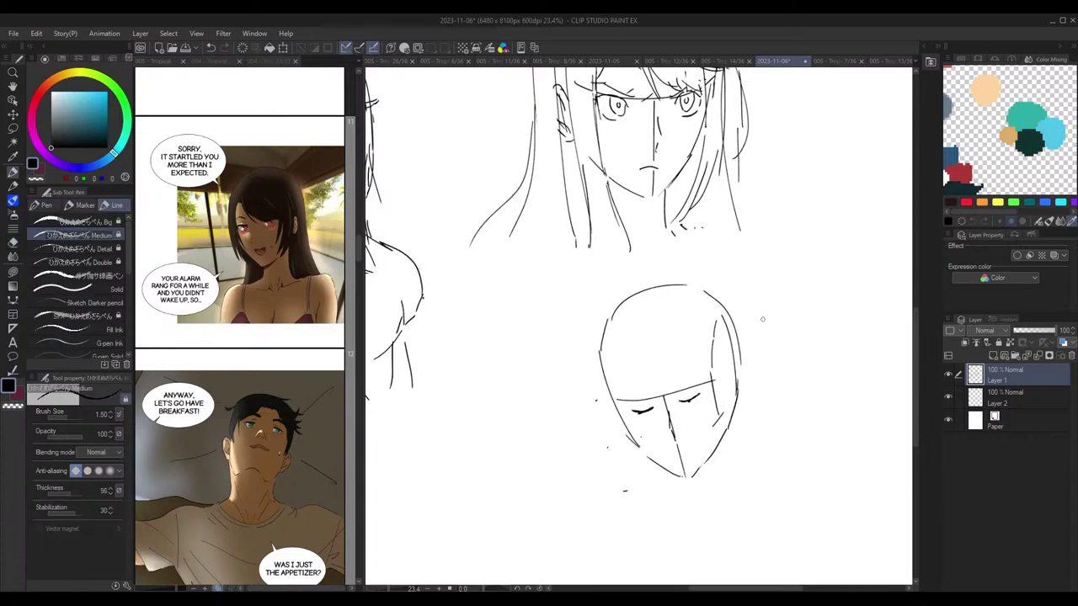
# Step: Look through the 005 - Tropical comic pages for a face reference for the new head
pyautogui.click(256, 299)
pyautogui.scroll(8, 258, 307)
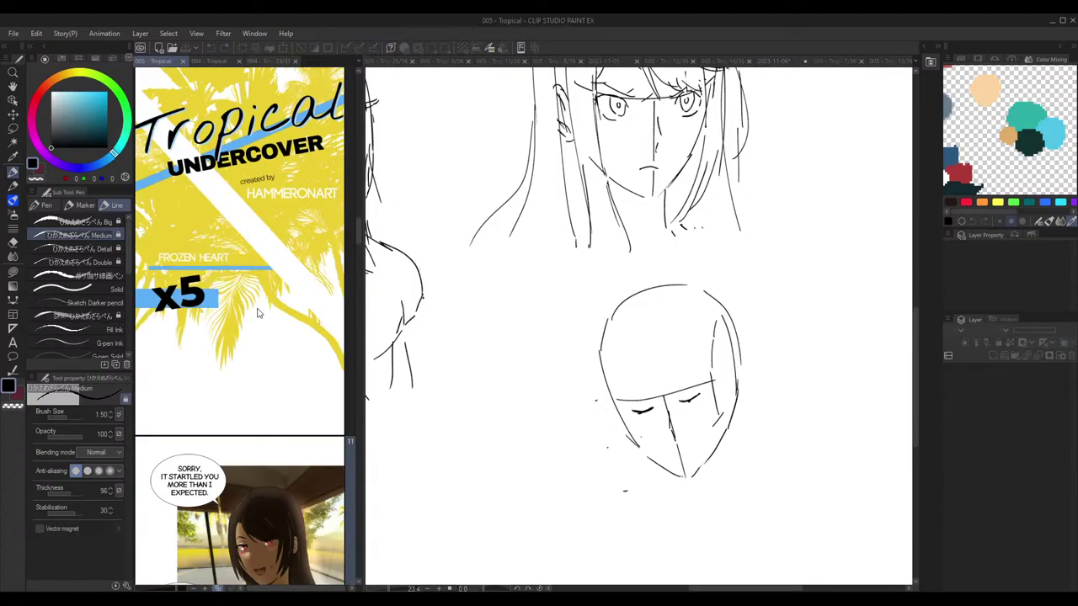
pyautogui.scroll(15, 266, 359)
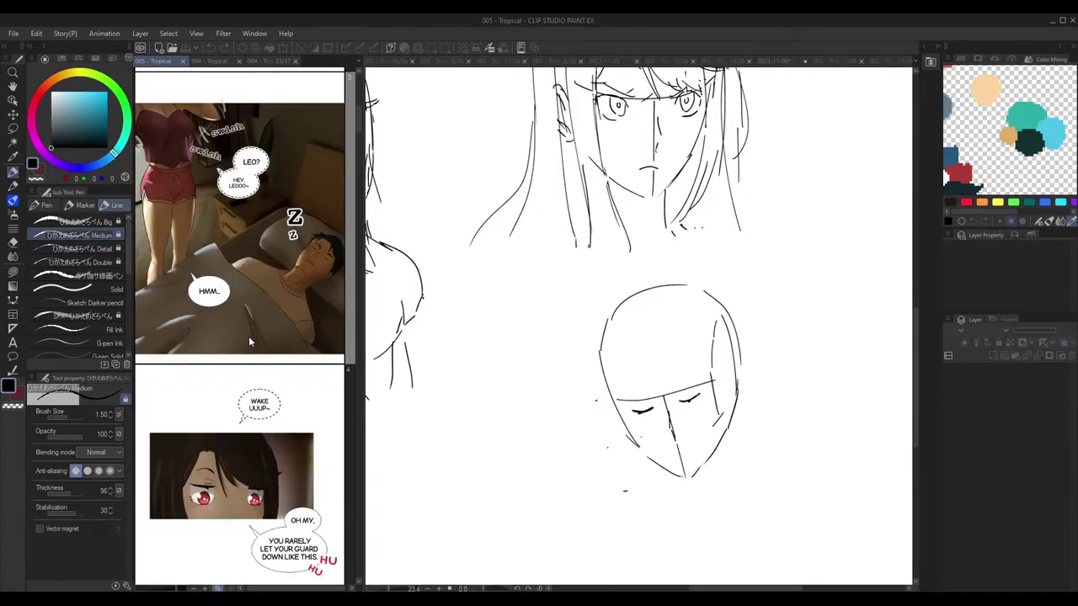
pyautogui.scroll(-2, 245, 399)
pyautogui.scroll(1, 214, 264)
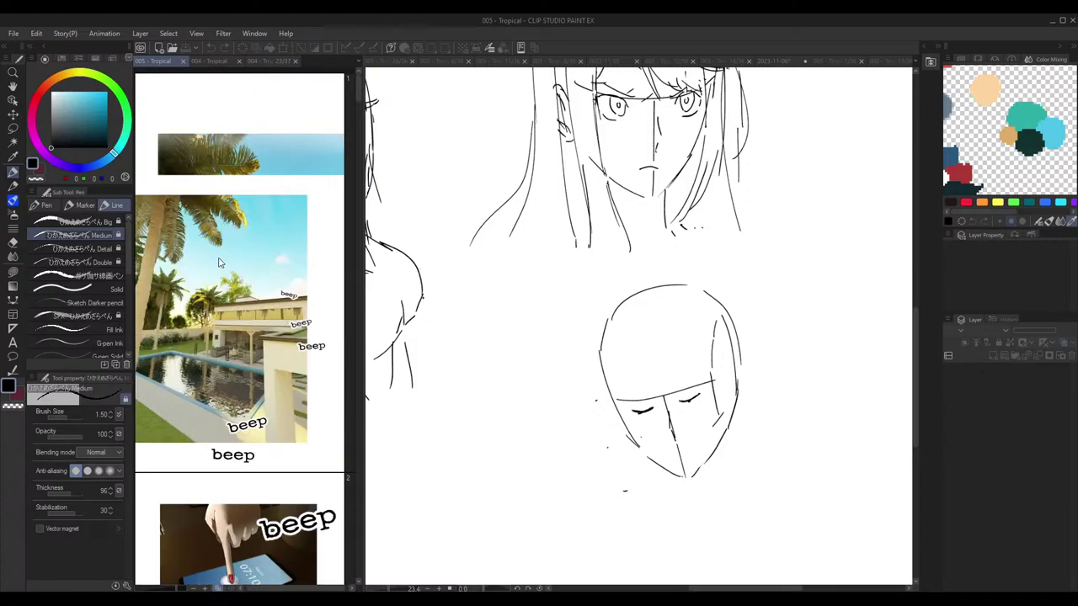
pyautogui.scroll(-7, 215, 264)
# Step: Browse the 004 - Tropical comic to page 26's smiling girl with closed eyes as reference, and return to the sketch canvas
pyautogui.click(211, 62)
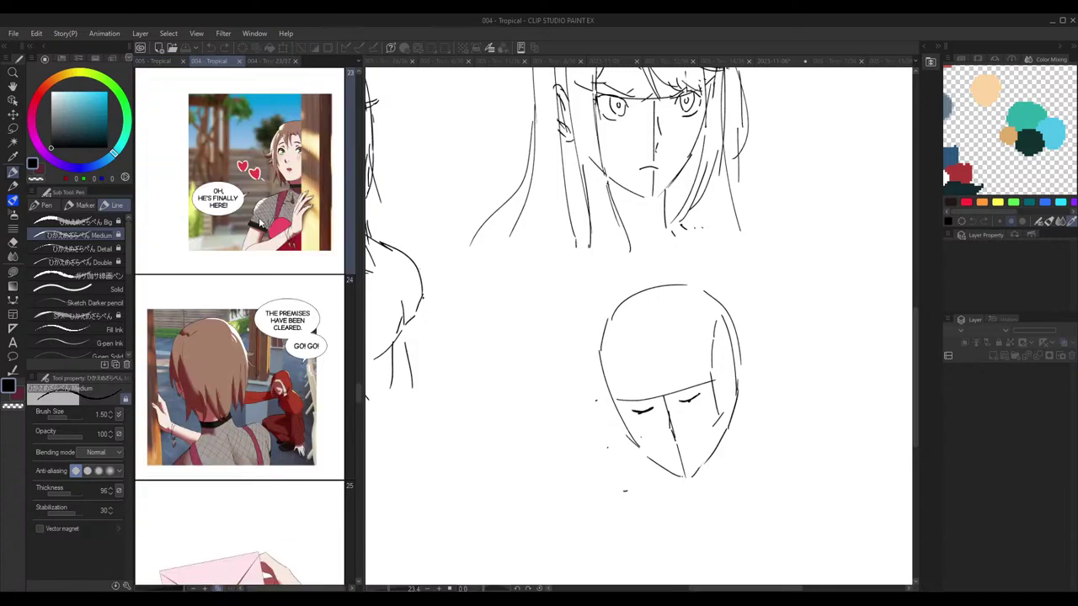
pyautogui.scroll(5, 289, 327)
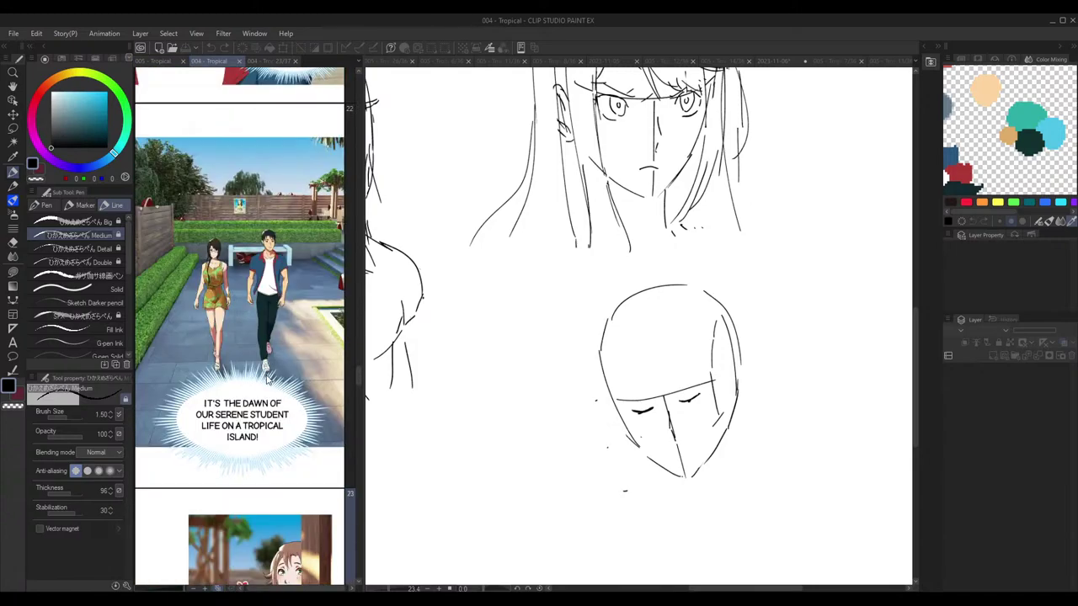
pyautogui.scroll(-4, 278, 354)
pyautogui.scroll(2, 269, 383)
pyautogui.scroll(-8, 268, 381)
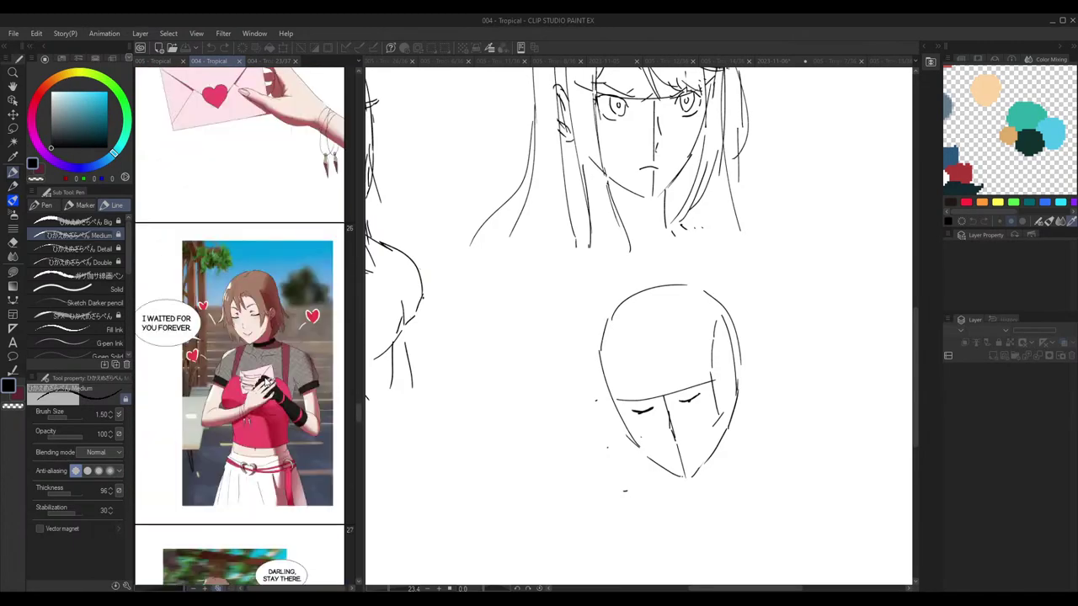
pyautogui.scroll(2, 266, 380)
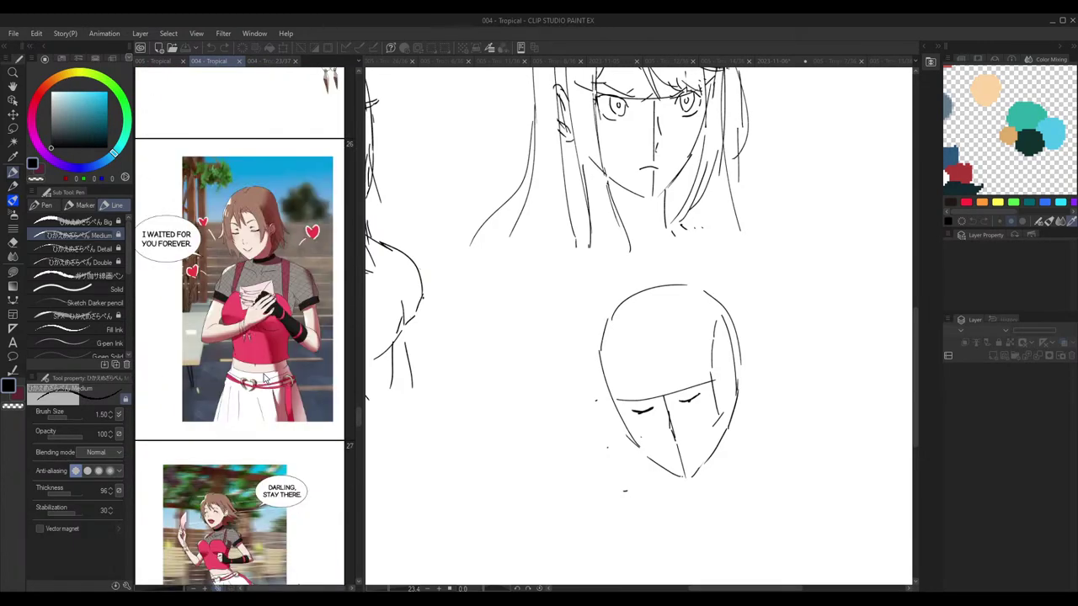
pyautogui.click(656, 284)
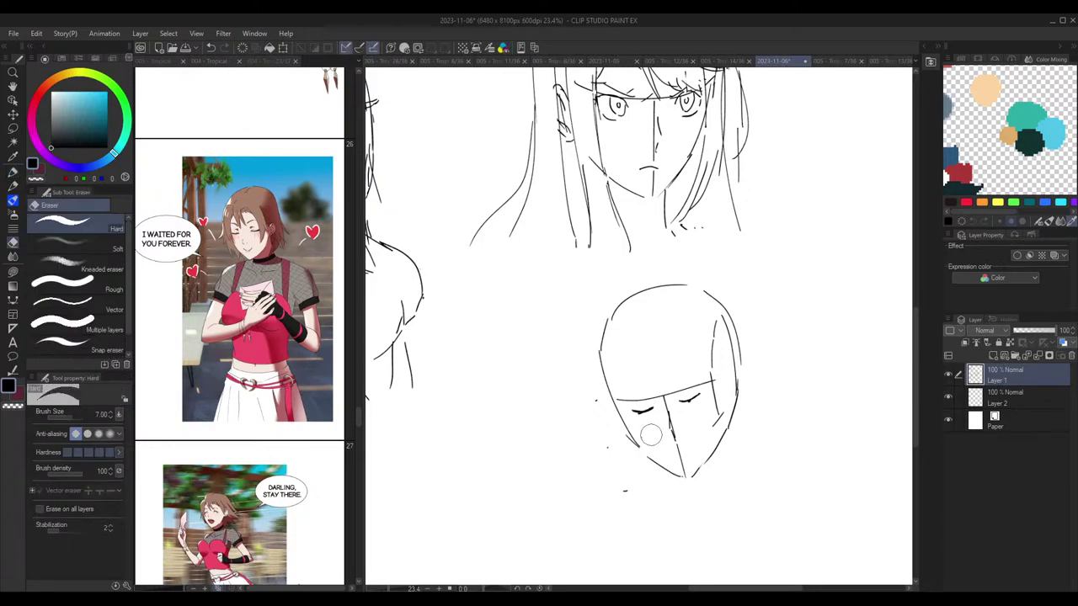
# Step: Draw short vertical blush strokes under both closed eyes of the tilted head and a small mouth mark above the chin
pyautogui.moveTo(634, 416)
pyautogui.mouseDown()
pyautogui.moveTo(644, 438)
pyautogui.moveTo(697, 423)
pyautogui.mouseUp()
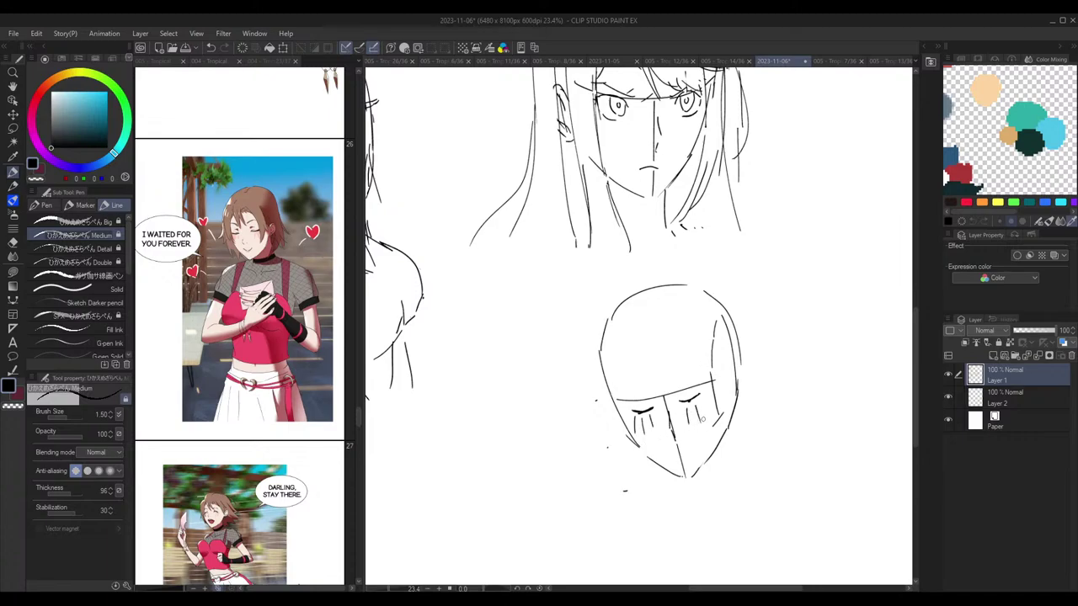
pyautogui.moveTo(742, 376); pyautogui.dragTo(737, 375)
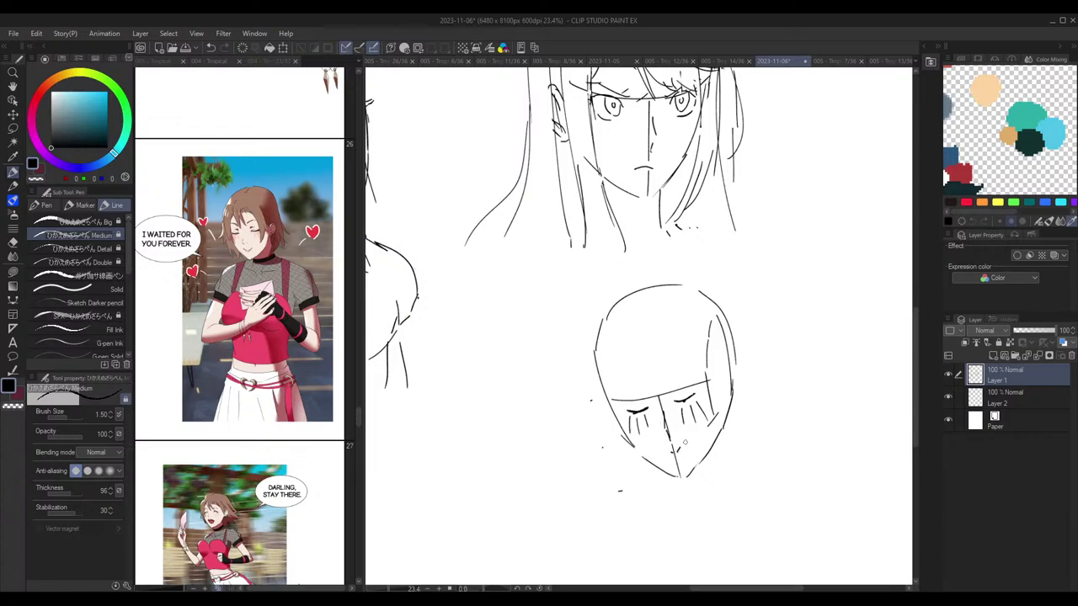
pyautogui.moveTo(718, 363); pyautogui.dragTo(711, 369)
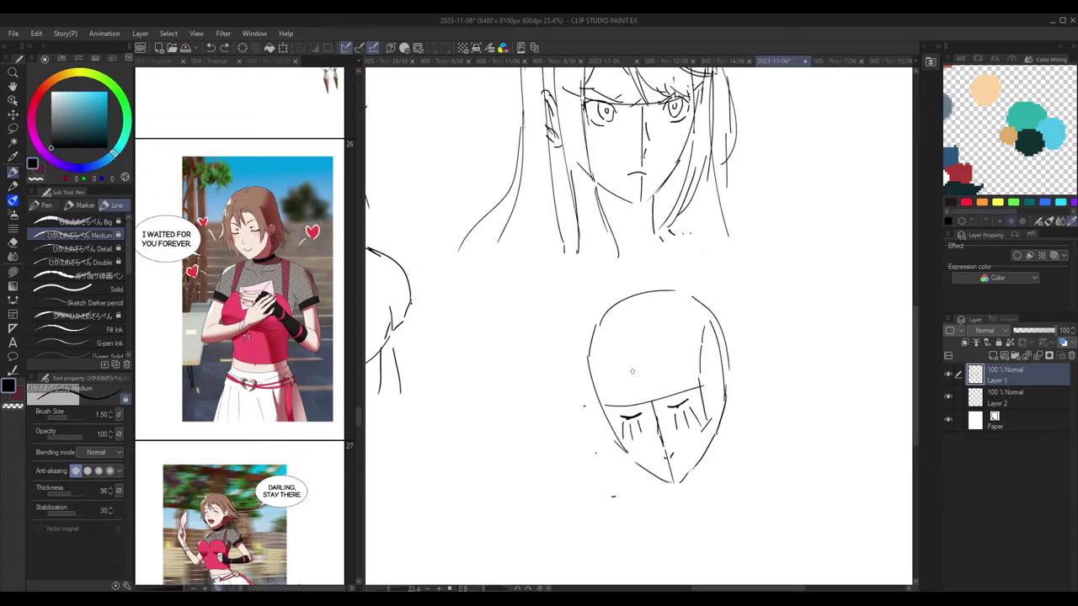
# Step: Sketch the parted fringe across the forehead, with a long strand sweeping down past the far eye
pyautogui.moveTo(620, 352)
pyautogui.mouseDown()
pyautogui.moveTo(654, 402)
pyautogui.moveTo(641, 357)
pyautogui.mouseUp()
pyautogui.hotkey('ctrl', 'z')
pyautogui.moveTo(708, 359)
pyautogui.mouseDown()
pyautogui.moveTo(644, 362)
pyautogui.moveTo(663, 362)
pyautogui.moveTo(696, 431)
pyautogui.mouseUp()
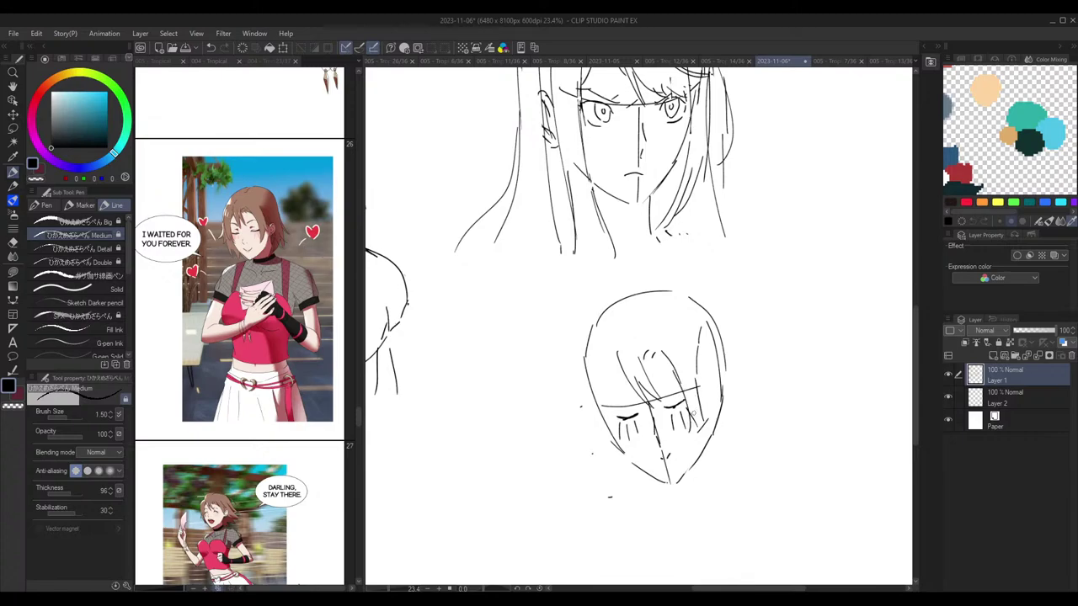
pyautogui.hotkey('ctrl', 'z')
pyautogui.hotkey('ctrl', 'z')
pyautogui.moveTo(663, 354); pyautogui.dragTo(699, 433)
pyautogui.press('m')
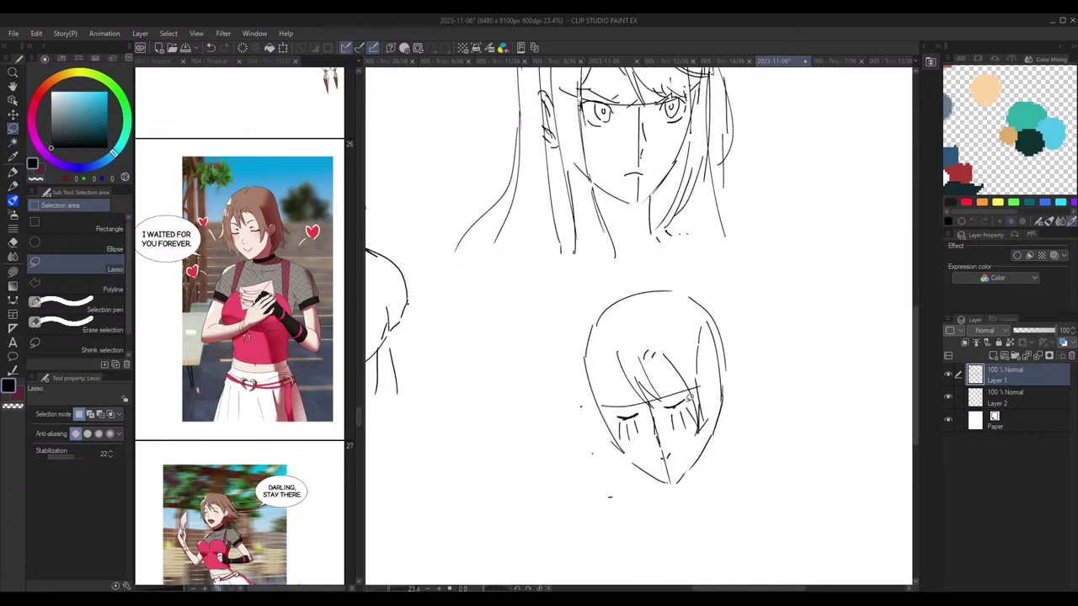
pyautogui.moveTo(676, 395)
pyautogui.mouseDown()
pyautogui.moveTo(665, 410)
pyautogui.moveTo(690, 397)
pyautogui.mouseUp()
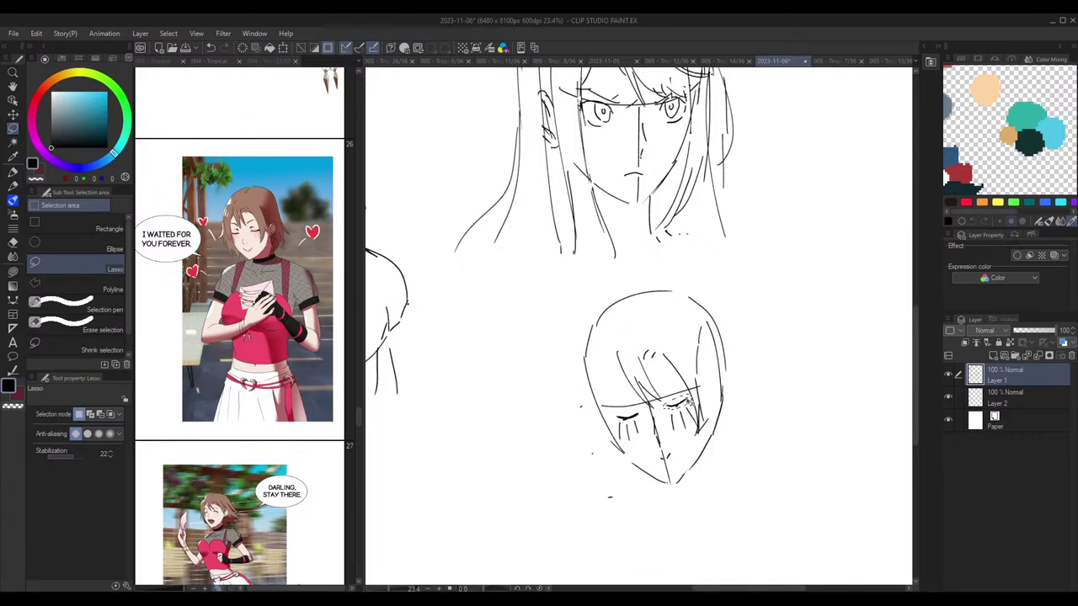
pyautogui.hotkey('ctrl', 'd')
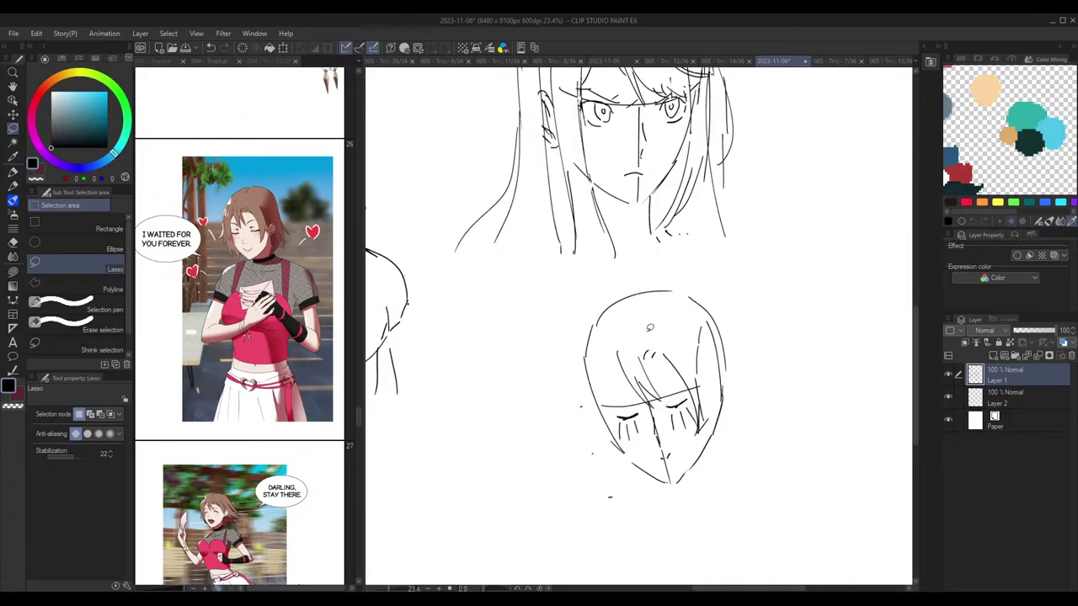
pyautogui.press('p')
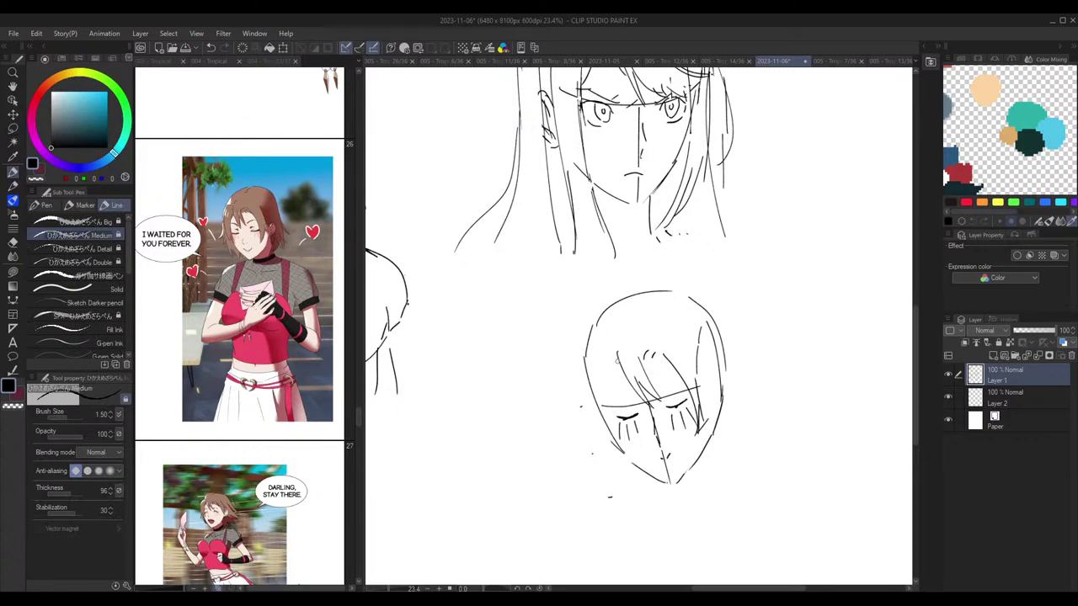
# Step: Draw the near-side fringe lock and outer hair strands running from the temple down past the cheek
pyautogui.moveTo(618, 355)
pyautogui.mouseDown()
pyautogui.moveTo(642, 455)
pyautogui.moveTo(624, 409)
pyautogui.moveTo(625, 455)
pyautogui.mouseUp()
pyautogui.moveTo(597, 337)
pyautogui.mouseDown()
pyautogui.moveTo(594, 423)
pyautogui.moveTo(614, 458)
pyautogui.mouseUp()
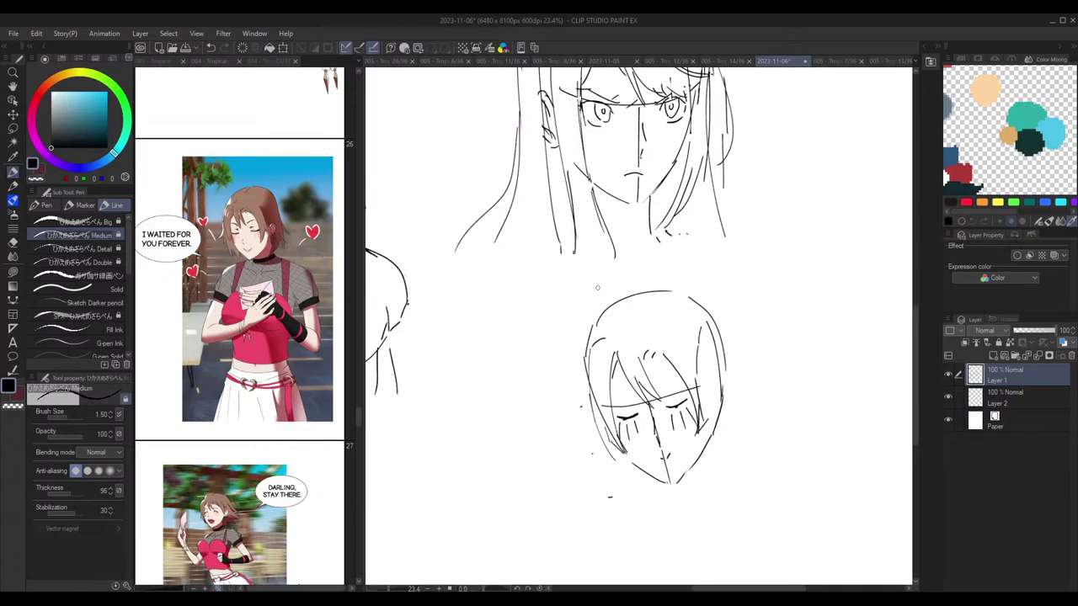
pyautogui.hotkey('ctrl', 'z')
pyautogui.moveTo(589, 392); pyautogui.dragTo(616, 448)
pyautogui.hotkey('ctrl', 'z')
pyautogui.hotkey('ctrl', 'z')
pyautogui.moveTo(591, 399); pyautogui.dragTo(607, 448)
pyautogui.moveTo(603, 430); pyautogui.dragTo(613, 446)
pyautogui.moveTo(593, 326)
pyautogui.mouseDown()
pyautogui.moveTo(578, 426)
pyautogui.moveTo(598, 456)
pyautogui.mouseUp()
# Step: Undo the last near-side hair strokes and redraw the strand ends as jagged tips along the cheek
pyautogui.hotkey('ctrl', 'z')
pyautogui.hotkey('ctrl', 'z')
pyautogui.hotkey('ctrl', 'z')
pyautogui.moveTo(588, 419)
pyautogui.mouseDown()
pyautogui.moveTo(600, 458)
pyautogui.moveTo(640, 489)
pyautogui.mouseUp()
pyautogui.hotkey('ctrl', 'z')
pyautogui.hotkey('ctrl', 'z')
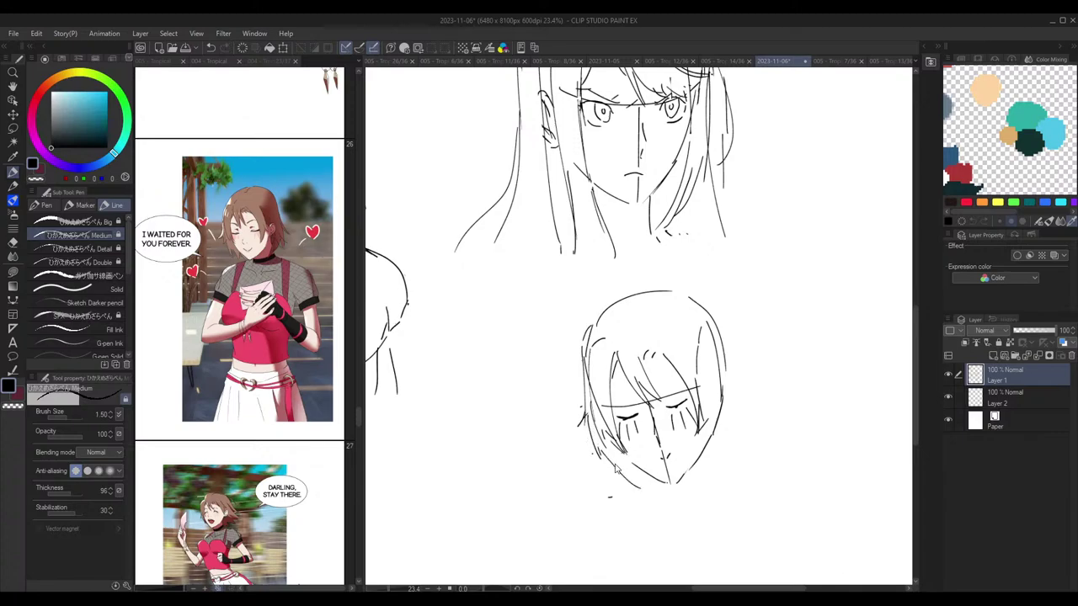
pyautogui.hotkey('ctrl', 'z')
pyautogui.moveTo(588, 405); pyautogui.dragTo(619, 463)
# Step: Draw the hair outline over the crown and down the far side to a flicked point beside the cheek
pyautogui.moveTo(597, 322); pyautogui.dragTo(658, 285)
pyautogui.hotkey('ctrl', 'z')
pyautogui.moveTo(596, 321)
pyautogui.mouseDown()
pyautogui.moveTo(649, 287)
pyautogui.moveTo(640, 289)
pyautogui.moveTo(695, 303)
pyautogui.moveTo(707, 325)
pyautogui.mouseUp()
pyautogui.hotkey('ctrl', 'z')
pyautogui.hotkey('ctrl', 'z')
pyautogui.moveTo(674, 290)
pyautogui.mouseDown()
pyautogui.moveTo(712, 321)
pyautogui.moveTo(741, 416)
pyautogui.mouseUp()
pyautogui.moveTo(725, 354); pyautogui.dragTo(749, 411)
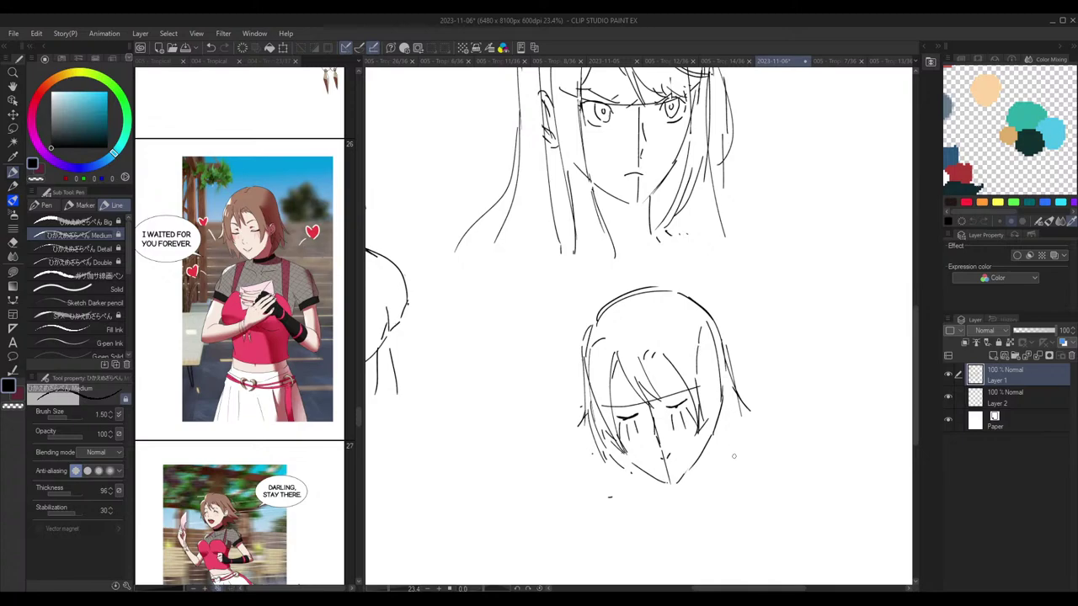
# Step: Redraw the far-side inner hair lock as a strand falling in front of the ear
pyautogui.hotkey('ctrl', 'z')
pyautogui.moveTo(713, 388); pyautogui.dragTo(719, 413)
pyautogui.hotkey('ctrl', 'z')
pyautogui.moveTo(698, 355); pyautogui.dragTo(710, 415)
pyautogui.hotkey('ctrl', 'z')
pyautogui.moveTo(698, 350); pyautogui.dragTo(709, 410)
# Step: Add slanted eyebrows above the closed eyes and erase the jaw line just below the far ear
pyautogui.moveTo(621, 400); pyautogui.dragTo(684, 399)
pyautogui.moveTo(717, 325); pyautogui.dragTo(704, 284)
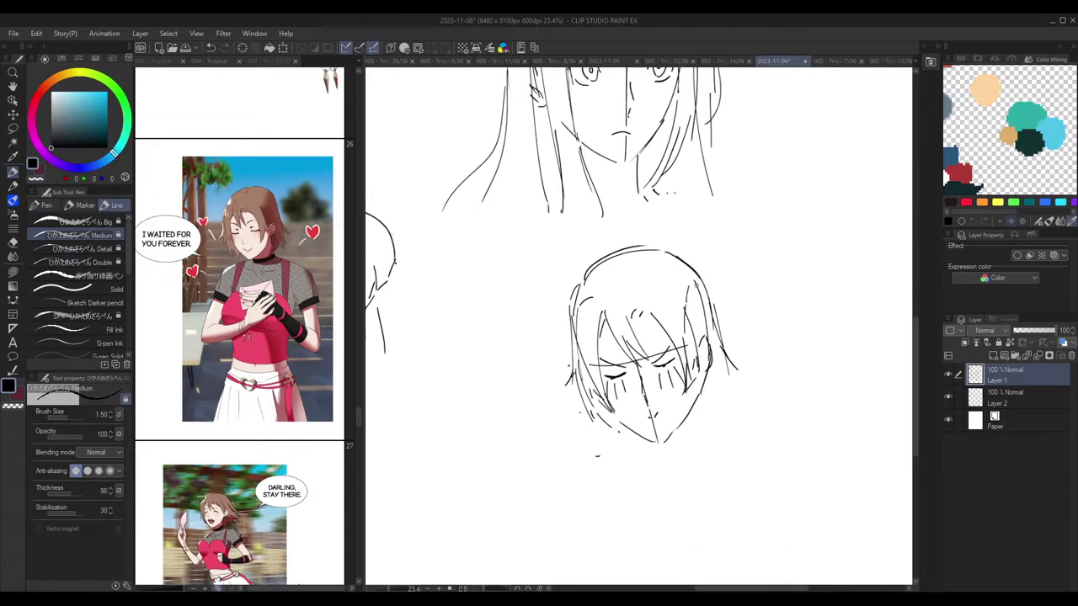
pyautogui.press('e')
pyautogui.moveTo(708, 372); pyautogui.dragTo(703, 385)
pyautogui.press('p')
pyautogui.scroll(-3, 741, 329)
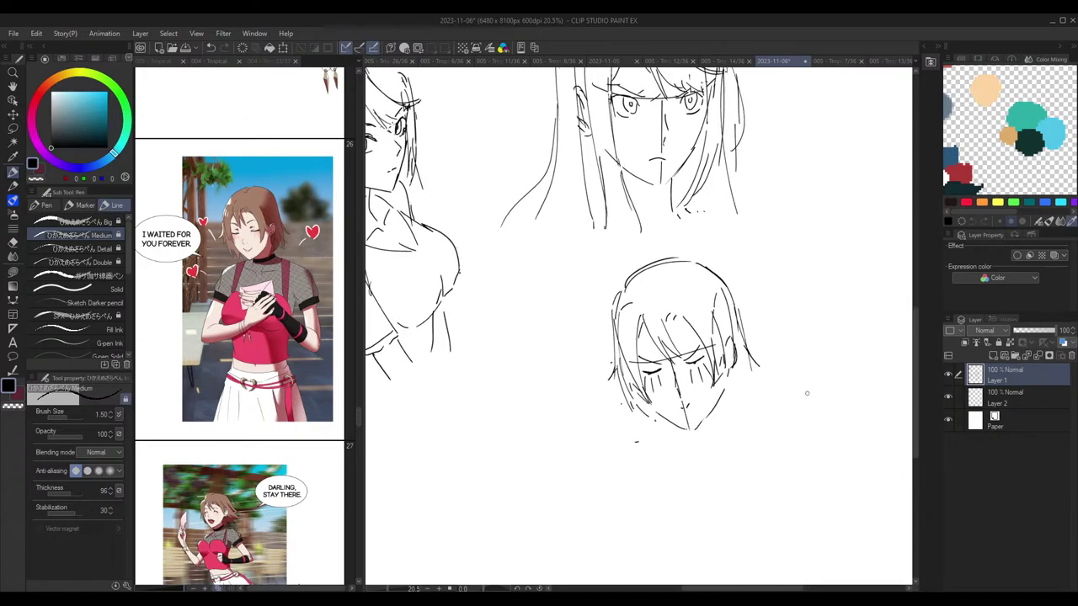
# Step: Sketch a small clenched fist below the chin, undoing and erasing stray strokes
pyautogui.moveTo(720, 359); pyautogui.dragTo(724, 340)
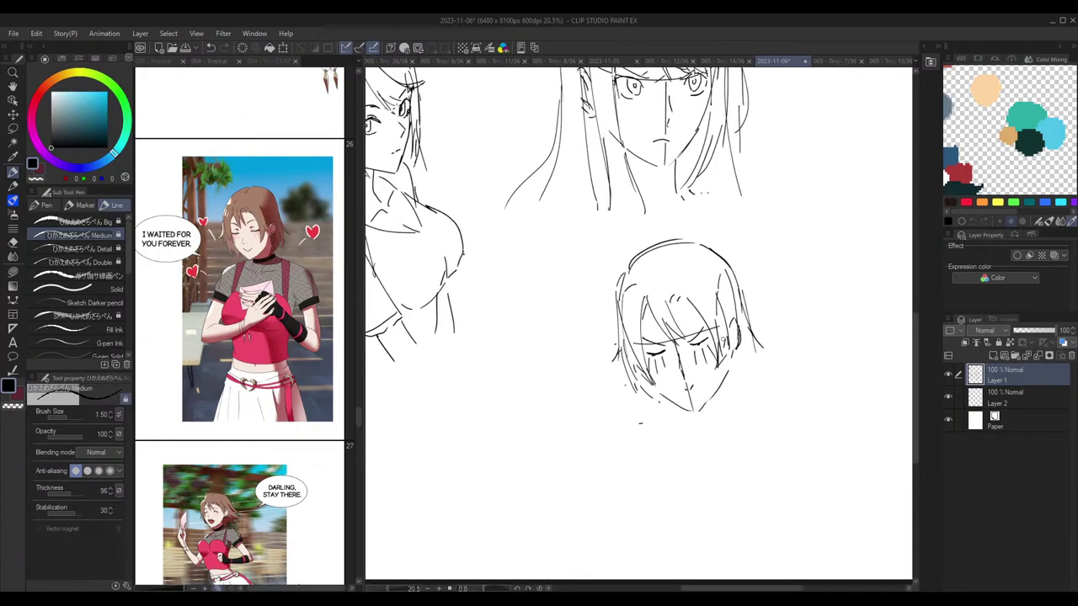
pyautogui.moveTo(628, 429)
pyautogui.mouseDown()
pyautogui.moveTo(672, 427)
pyautogui.moveTo(620, 438)
pyautogui.moveTo(628, 447)
pyautogui.moveTo(639, 427)
pyautogui.moveTo(631, 447)
pyautogui.moveTo(641, 444)
pyautogui.moveTo(647, 424)
pyautogui.moveTo(658, 442)
pyautogui.mouseUp()
pyautogui.hotkey('ctrl', 'z')
pyautogui.hotkey('ctrl', 'z')
pyautogui.press('e')
pyautogui.moveTo(654, 442); pyautogui.dragTo(646, 439)
pyautogui.press('p')
pyautogui.scroll(-1, 750, 341)
# Step: Lasso the fist, rotate it 11.7 degrees and scale it to 117 percent, then clear the selection
pyautogui.click(12, 128)
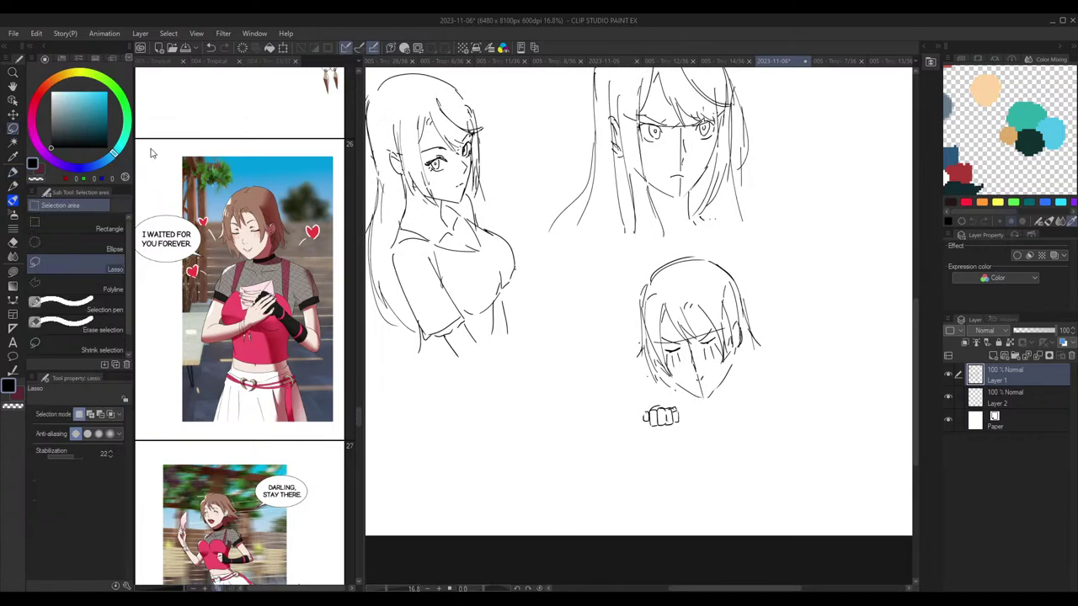
pyautogui.moveTo(695, 414)
pyautogui.mouseDown()
pyautogui.moveTo(698, 428)
pyautogui.moveTo(727, 421)
pyautogui.moveTo(669, 418)
pyautogui.mouseUp()
pyautogui.hotkey('ctrl', 't')
pyautogui.moveTo(623, 444); pyautogui.dragTo(605, 456)
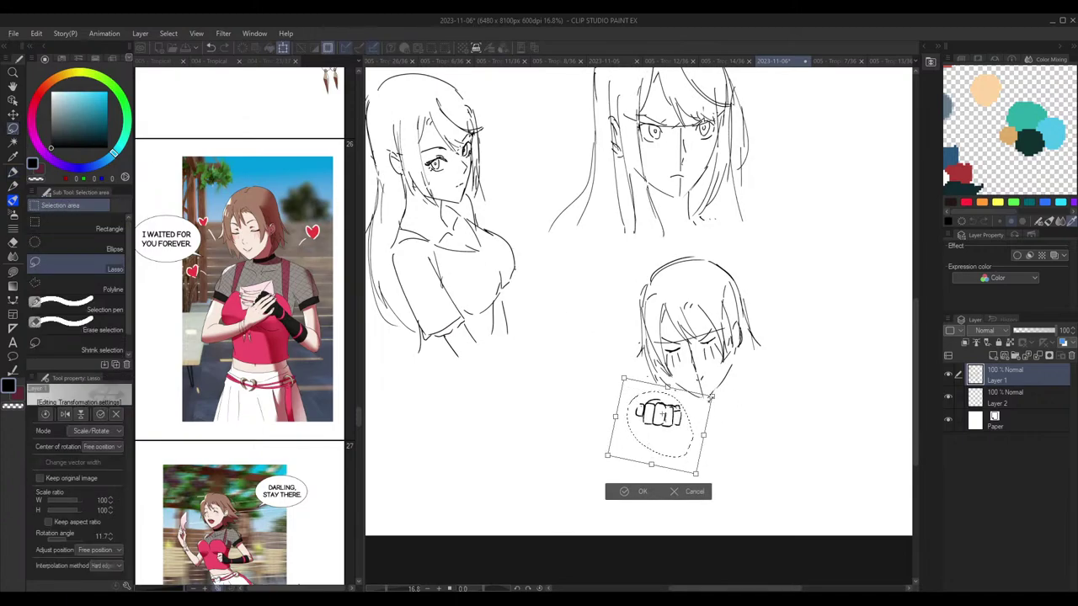
pyautogui.moveTo(694, 410)
pyautogui.mouseDown()
pyautogui.moveTo(693, 432)
pyautogui.moveTo(682, 413)
pyautogui.mouseUp()
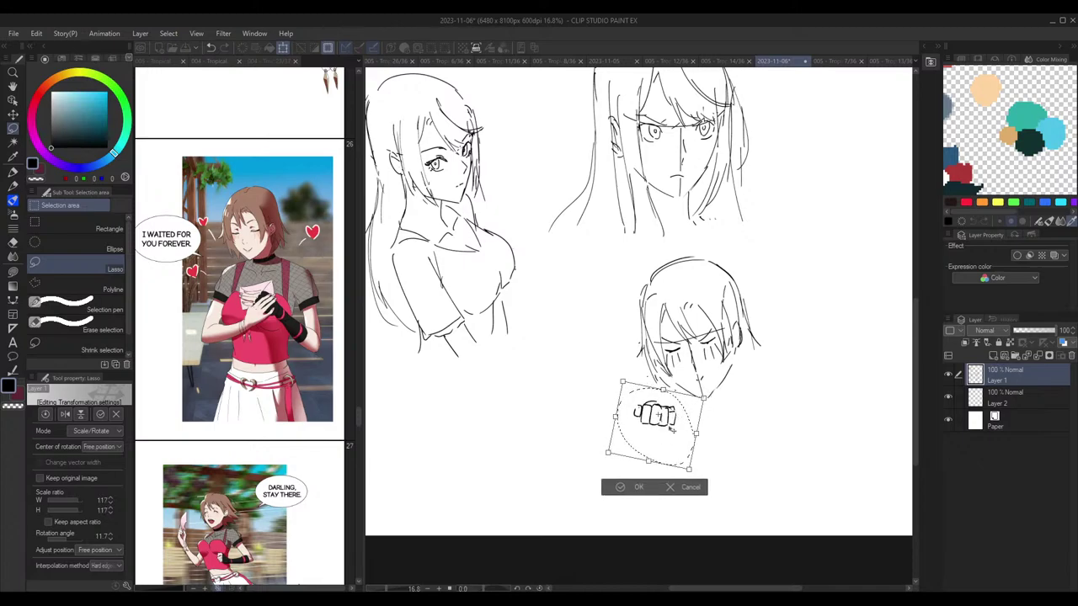
pyautogui.click(639, 486)
pyautogui.hotkey('ctrl', 'd')
# Step: Erase the stray mark beside the jaw and sketch the neck with short collarbone and shoulder strokes
pyautogui.press('p')
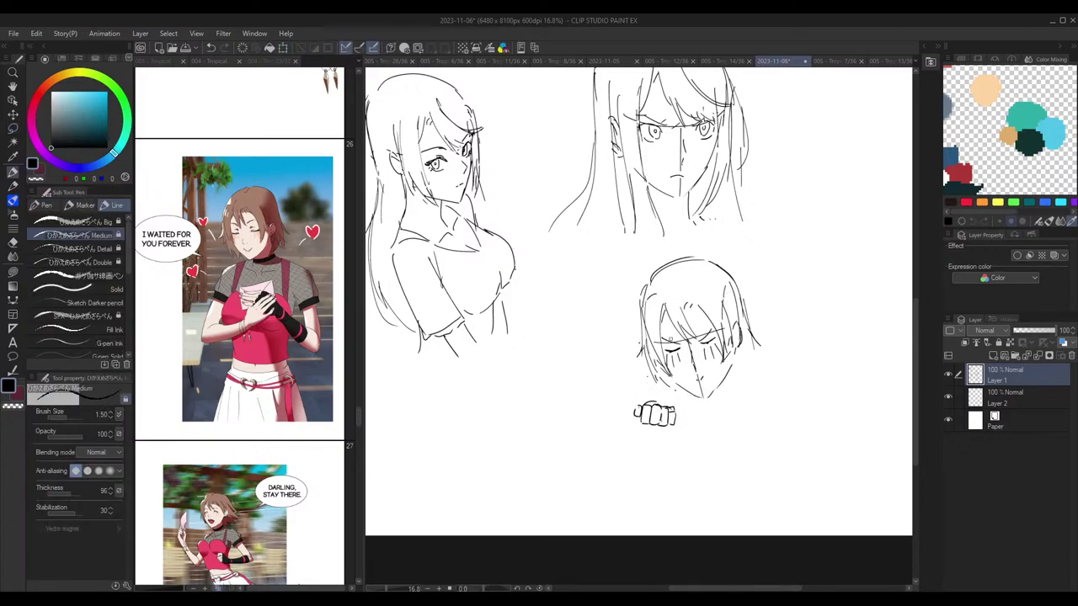
pyautogui.press('e')
pyautogui.click(676, 393)
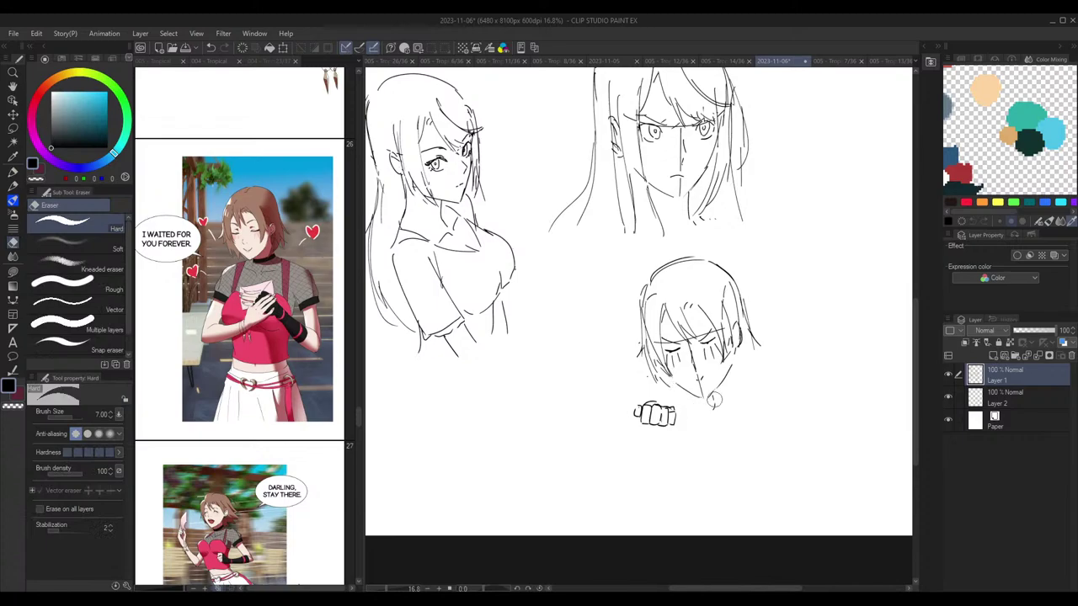
pyautogui.moveTo(715, 399)
pyautogui.mouseDown()
pyautogui.moveTo(695, 409)
pyautogui.moveTo(730, 402)
pyautogui.moveTo(714, 430)
pyautogui.moveTo(748, 421)
pyautogui.mouseUp()
pyautogui.press('p')
pyautogui.hotkey('ctrl', 'z')
pyautogui.hotkey('ctrl', 'z')
pyautogui.scroll(-2, 706, 395)
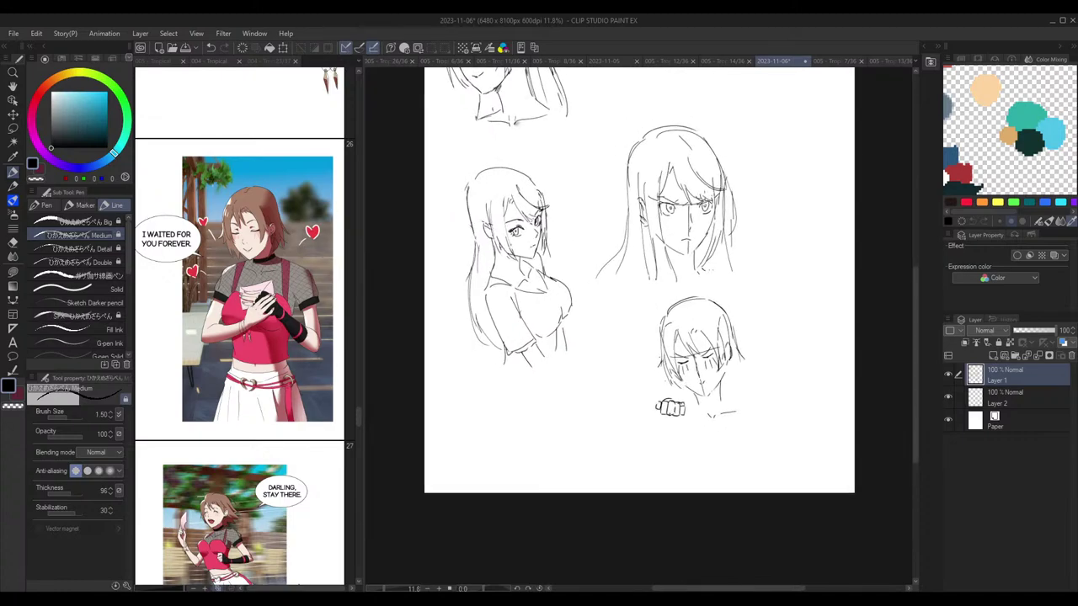
# Step: Undo the forearm strokes tried under the fist, then lasso and delete the fist
pyautogui.moveTo(670, 416); pyautogui.dragTo(682, 460)
pyautogui.moveTo(688, 418); pyautogui.dragTo(700, 445)
pyautogui.hotkey('ctrl', 'z')
pyautogui.hotkey('ctrl', 'z')
pyautogui.click(12, 128)
pyautogui.moveTo(701, 411)
pyautogui.mouseDown()
pyautogui.moveTo(652, 393)
pyautogui.moveTo(692, 391)
pyautogui.mouseUp()
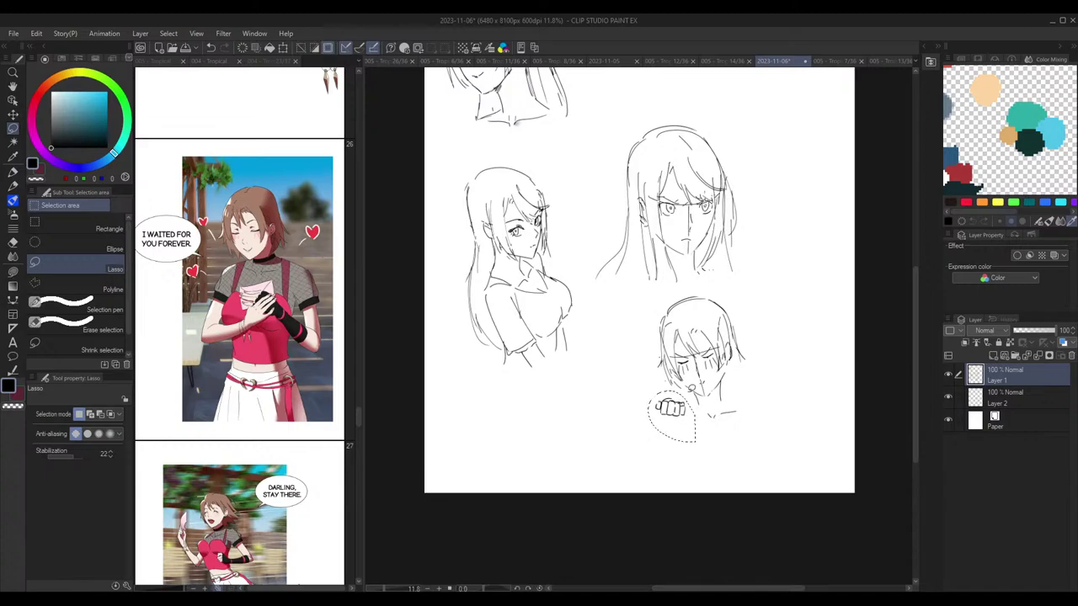
pyautogui.press('Delete')
pyautogui.press('p')
pyautogui.hotkey('ctrl', 'd')
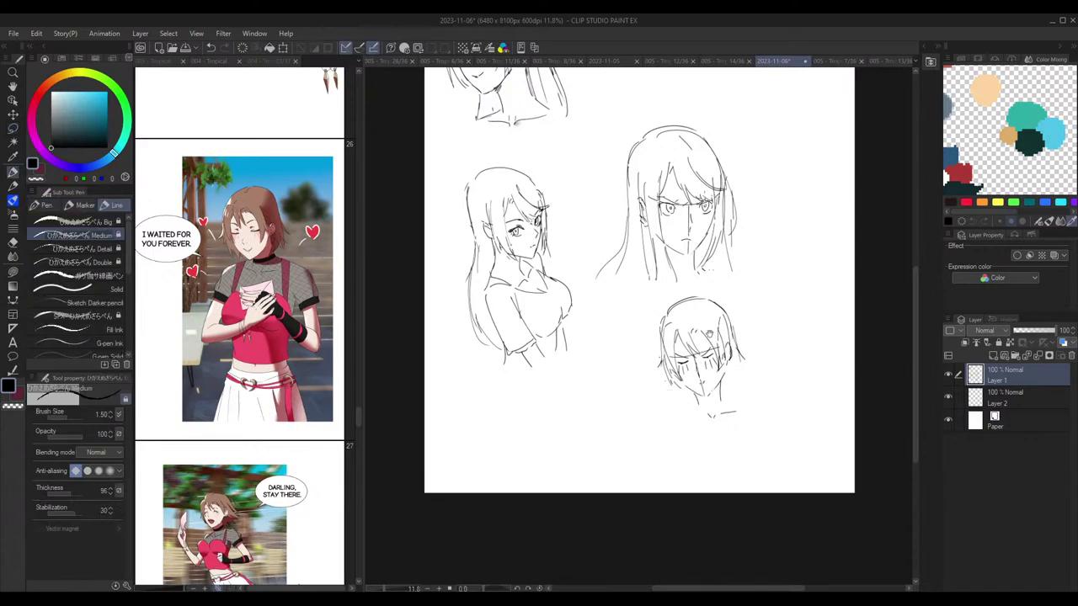
# Step: Redraw the neck lines and extend them into sloping shoulders with a collarbone line below
pyautogui.scroll(1, 731, 384)
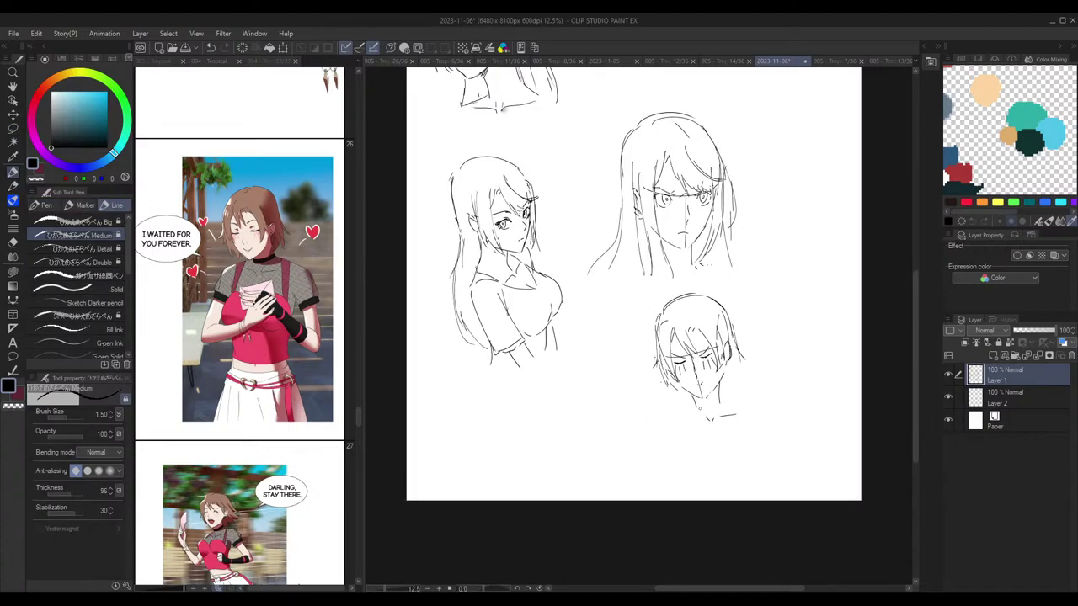
pyautogui.hotkey('ctrl', 'z')
pyautogui.moveTo(696, 402)
pyautogui.mouseDown()
pyautogui.moveTo(682, 421)
pyautogui.moveTo(745, 414)
pyautogui.moveTo(671, 422)
pyautogui.moveTo(746, 412)
pyautogui.moveTo(673, 421)
pyautogui.moveTo(682, 419)
pyautogui.mouseUp()
pyautogui.hotkey('ctrl', 'z')
pyautogui.hotkey('ctrl', 'z')
pyautogui.hotkey('ctrl', 'z')
pyautogui.hotkey('ctrl', 'z')
pyautogui.scroll(2, 737, 352)
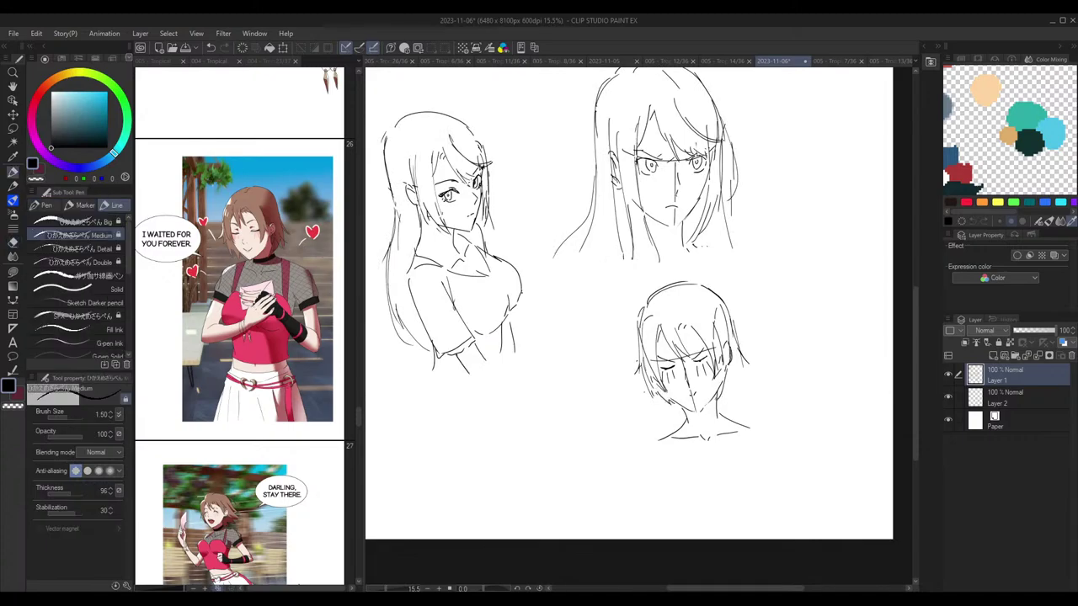
# Step: Add pointed hair ends behind the neck and beside the near jaw, plus a small parting mark at the crown
pyautogui.hotkey('ctrl', 'z')
pyautogui.moveTo(727, 374); pyautogui.dragTo(719, 401)
pyautogui.moveTo(733, 377)
pyautogui.mouseDown()
pyautogui.moveTo(720, 402)
pyautogui.moveTo(735, 376)
pyautogui.mouseUp()
pyautogui.hotkey('ctrl', 'z')
pyautogui.press('e')
pyautogui.press('p')
pyautogui.moveTo(670, 401); pyautogui.dragTo(682, 409)
pyautogui.moveTo(665, 311); pyautogui.dragTo(669, 300)
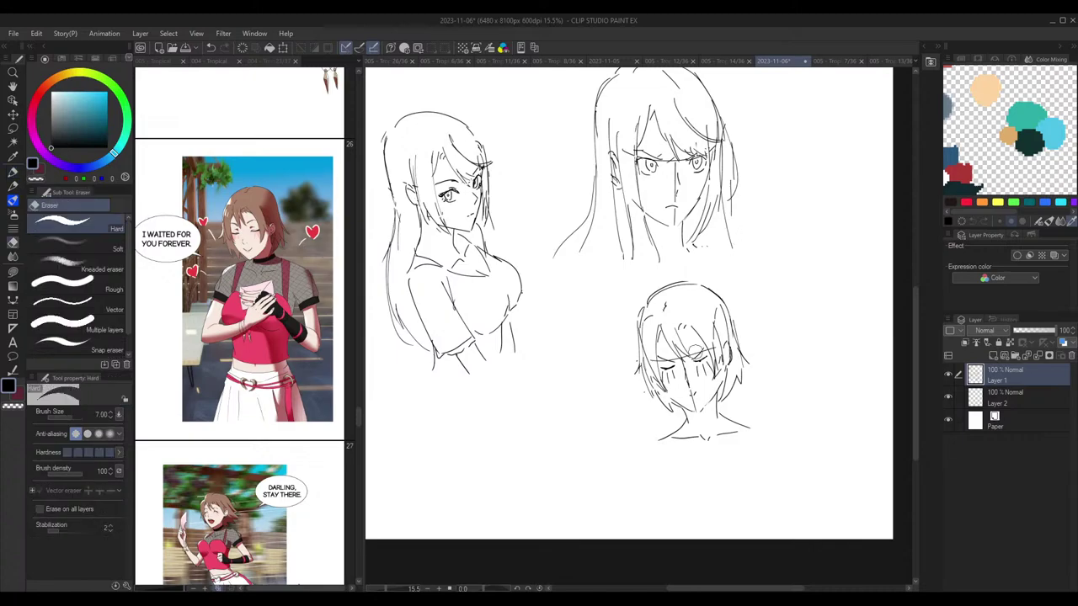
# Step: Erase the horizontal eye guideline and the lower centre guideline from the face
pyautogui.scroll(2, 696, 352)
pyautogui.press('e')
pyautogui.moveTo(649, 365)
pyautogui.mouseDown()
pyautogui.moveTo(627, 364)
pyautogui.moveTo(705, 348)
pyautogui.mouseUp()
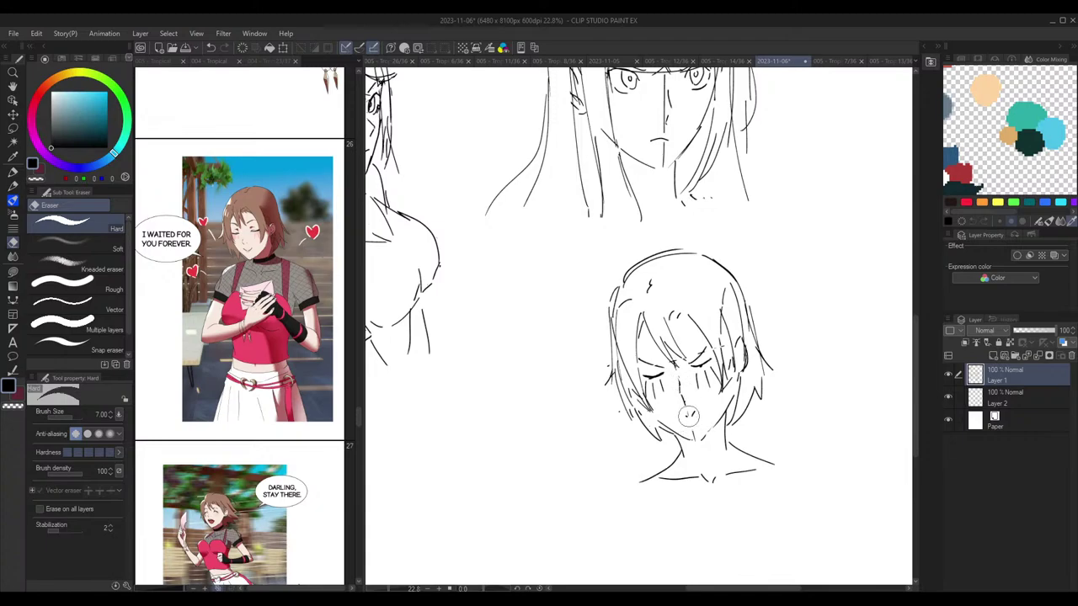
# Step: Redraw the chin line to close the lower jaw of the tilted head
pyautogui.press('p')
pyautogui.hotkey('ctrl', '-')
pyautogui.scroll(3, 741, 362)
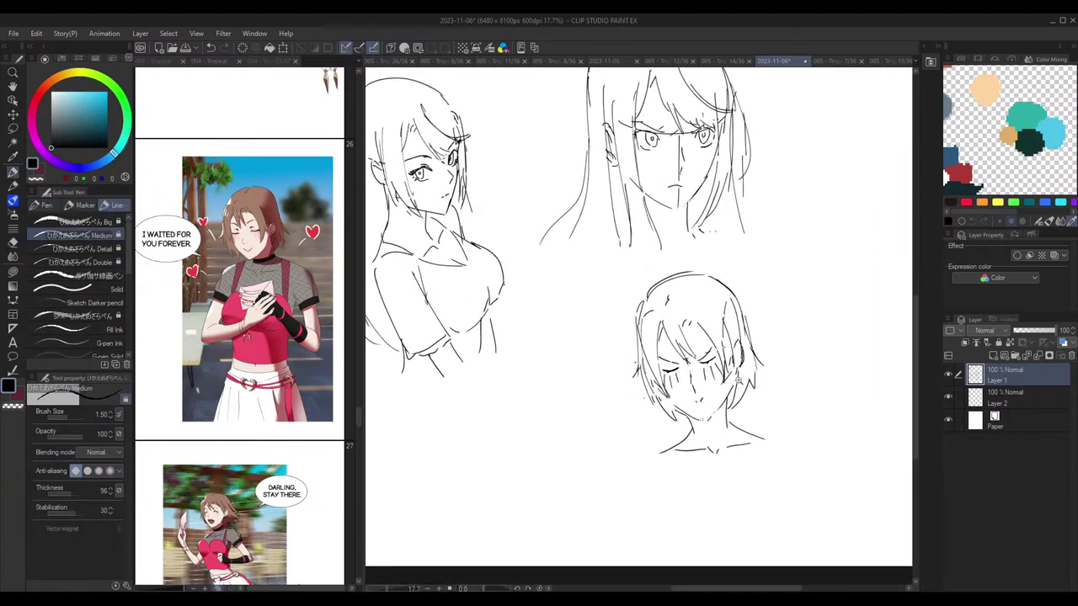
pyautogui.moveTo(703, 420); pyautogui.dragTo(713, 405)
pyautogui.press('h')
pyautogui.press('h')
pyautogui.press('e')
pyautogui.press('p')
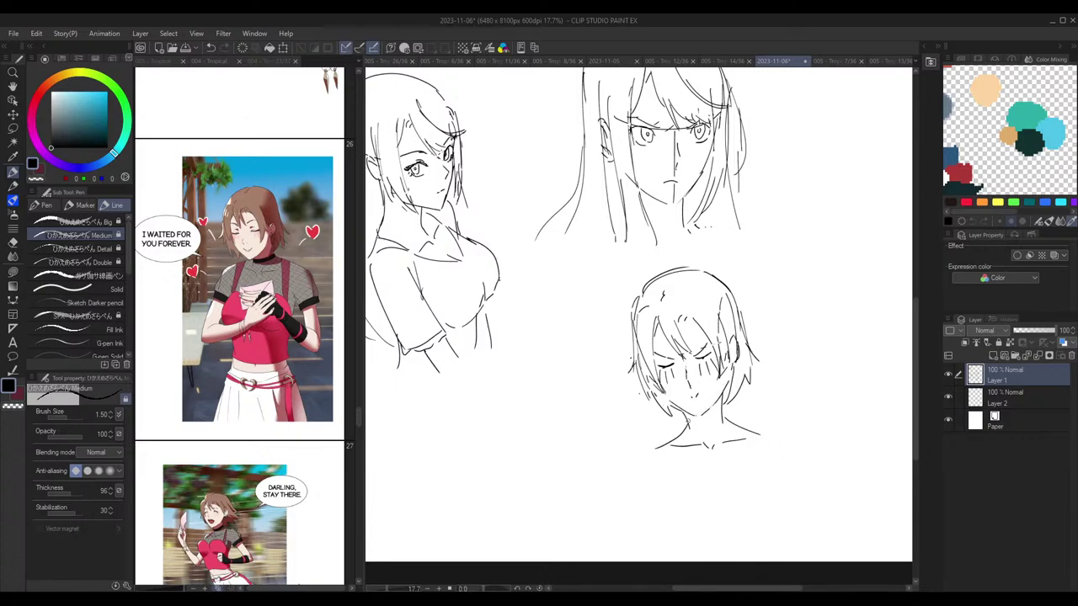
# Step: Draw a choker band around the neck and short sleeve strokes at both shoulders, undoing misplaced strokes
pyautogui.moveTo(687, 421)
pyautogui.mouseDown()
pyautogui.moveTo(721, 421)
pyautogui.moveTo(704, 421)
pyautogui.moveTo(745, 401)
pyautogui.moveTo(745, 428)
pyautogui.moveTo(755, 424)
pyautogui.mouseUp()
pyautogui.hotkey('ctrl', 'z')
pyautogui.hotkey('ctrl', 'z')
pyautogui.hotkey('ctrl', 'z')
pyautogui.scroll(-1, 754, 416)
pyautogui.hotkey('ctrl', 'z')
pyautogui.moveTo(743, 420); pyautogui.dragTo(672, 430)
pyautogui.hotkey('ctrl', 'z')
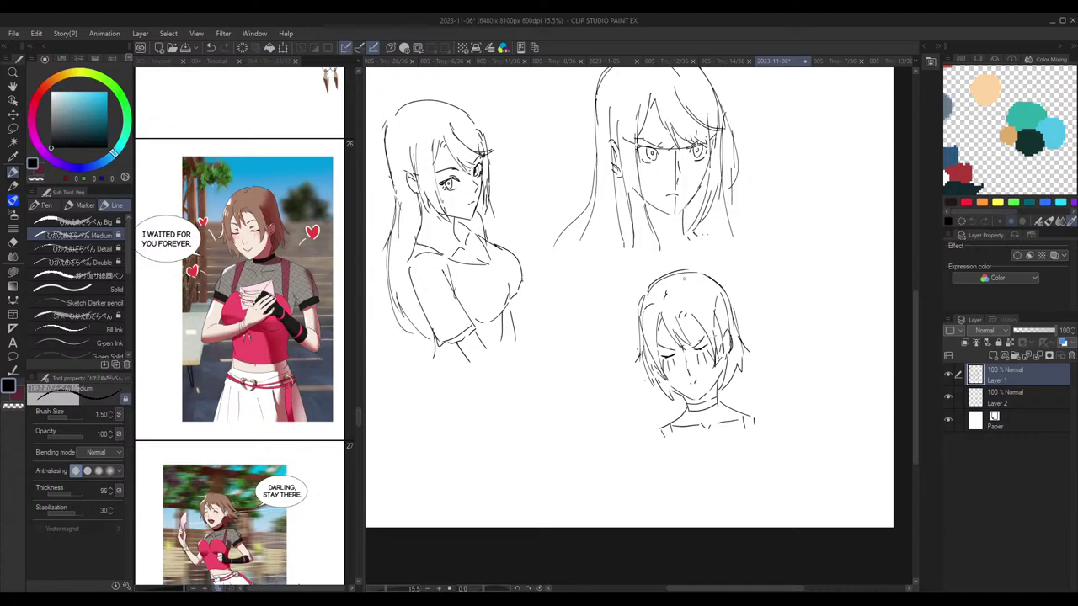
# Step: Clean up stray line remnants around the nose and the far eye with the eraser
pyautogui.scroll(-1, 778, 328)
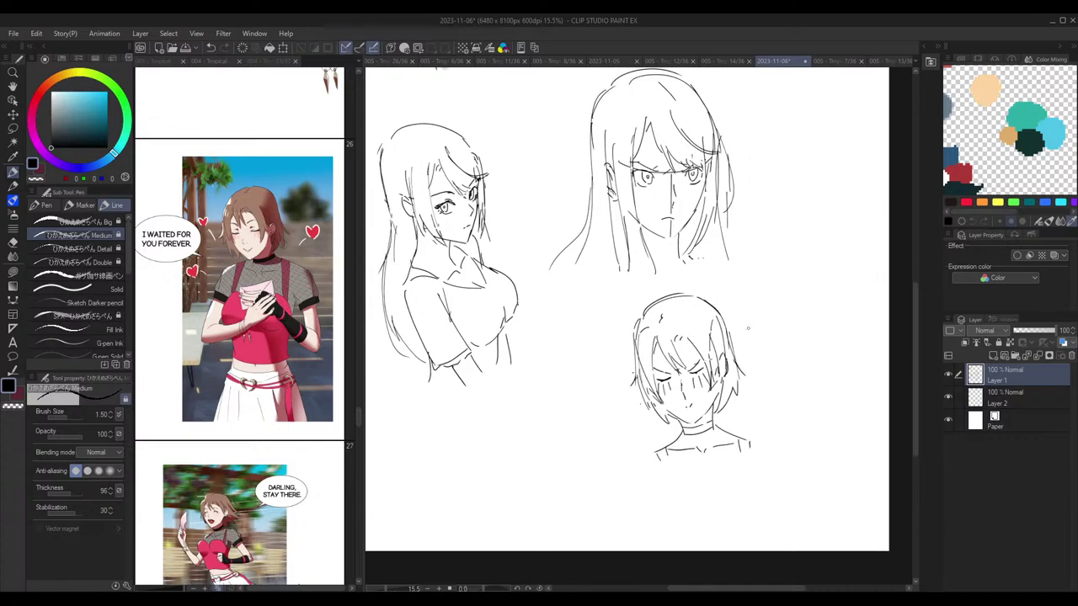
pyautogui.scroll(-1, 716, 348)
pyautogui.scroll(1, 701, 339)
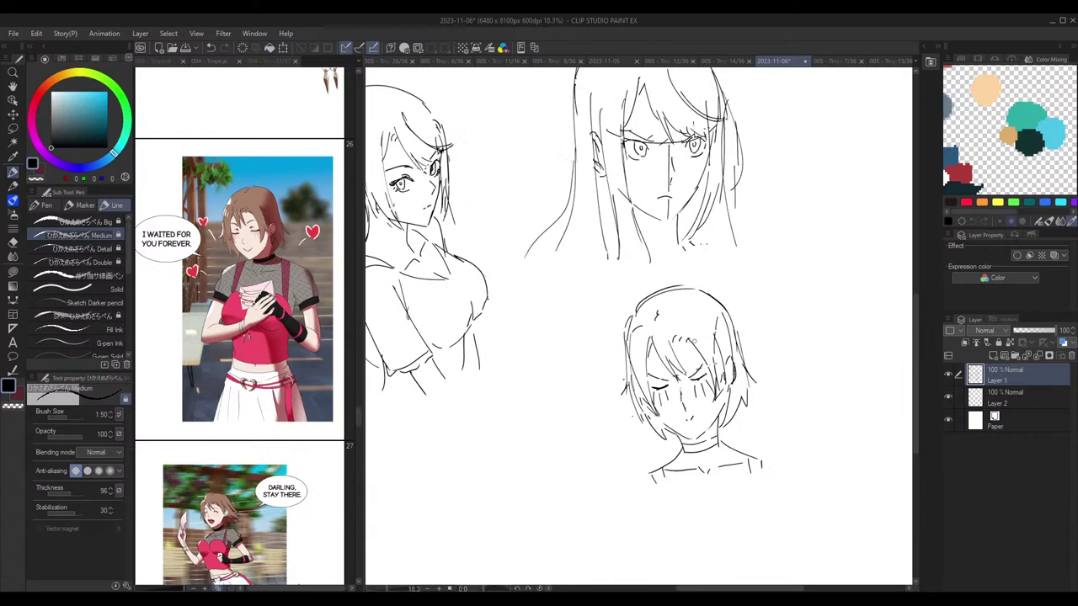
pyautogui.scroll(1, 773, 350)
pyautogui.scroll(1, 772, 350)
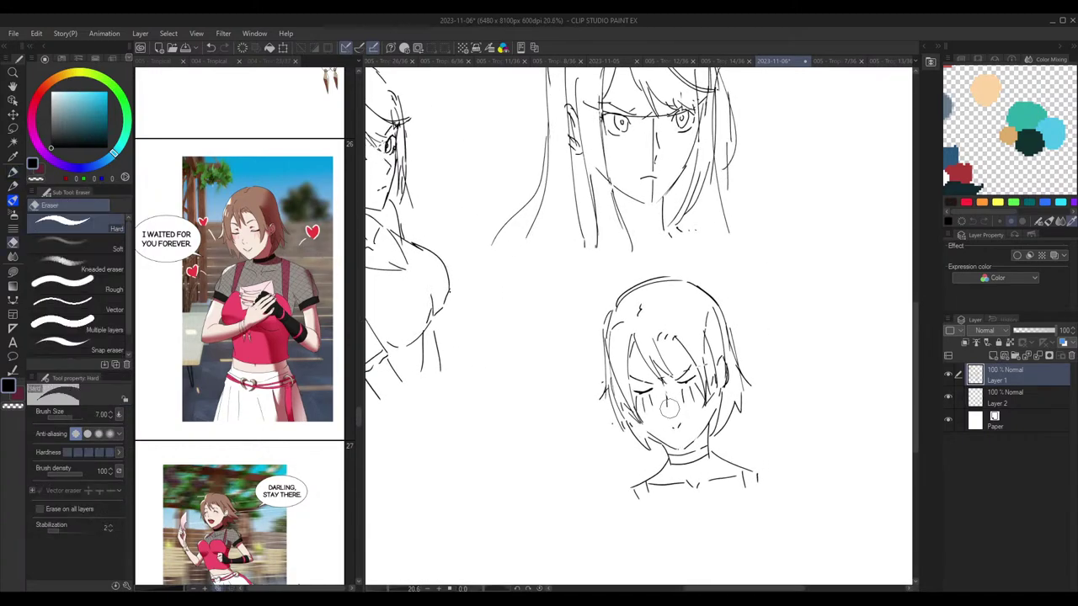
pyautogui.scroll(-2, 683, 392)
pyautogui.scroll(2, 684, 391)
pyautogui.press('e')
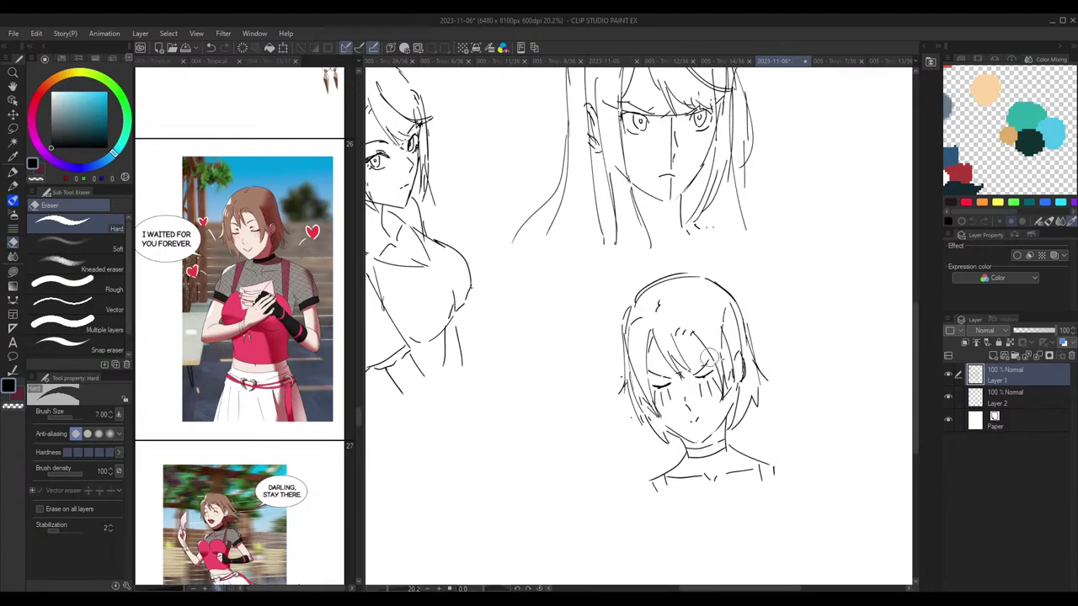
pyautogui.press('p')
# Step: Try an outer hair strand down the near side of the head and undo it
pyautogui.scroll(-3, 747, 389)
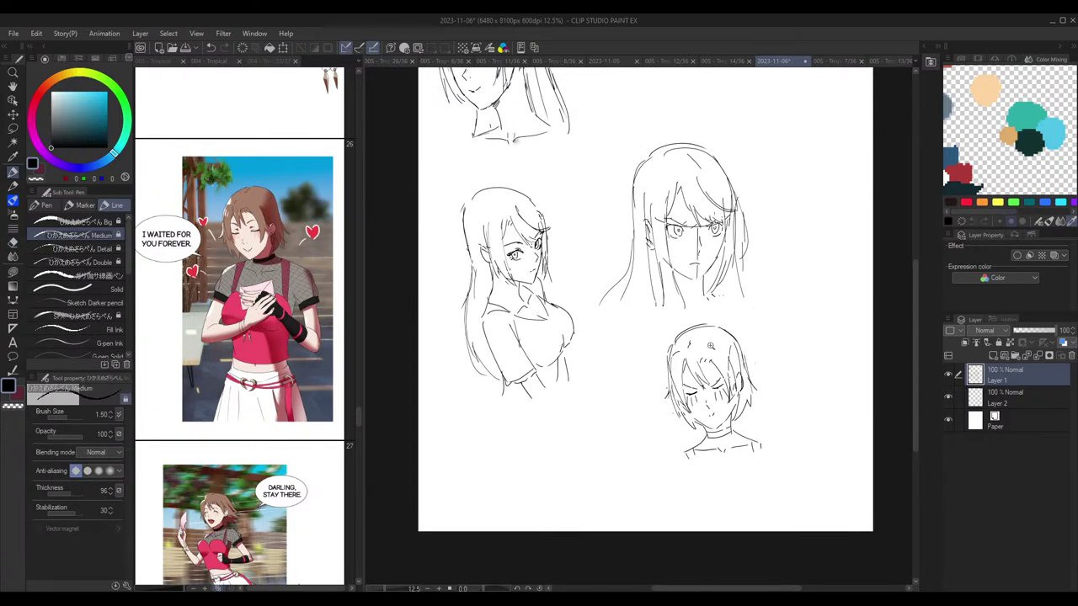
pyautogui.scroll(1, 712, 346)
pyautogui.press('e')
pyautogui.press('p')
pyautogui.moveTo(665, 343); pyautogui.dragTo(655, 406)
pyautogui.hotkey('ctrl', 'z')
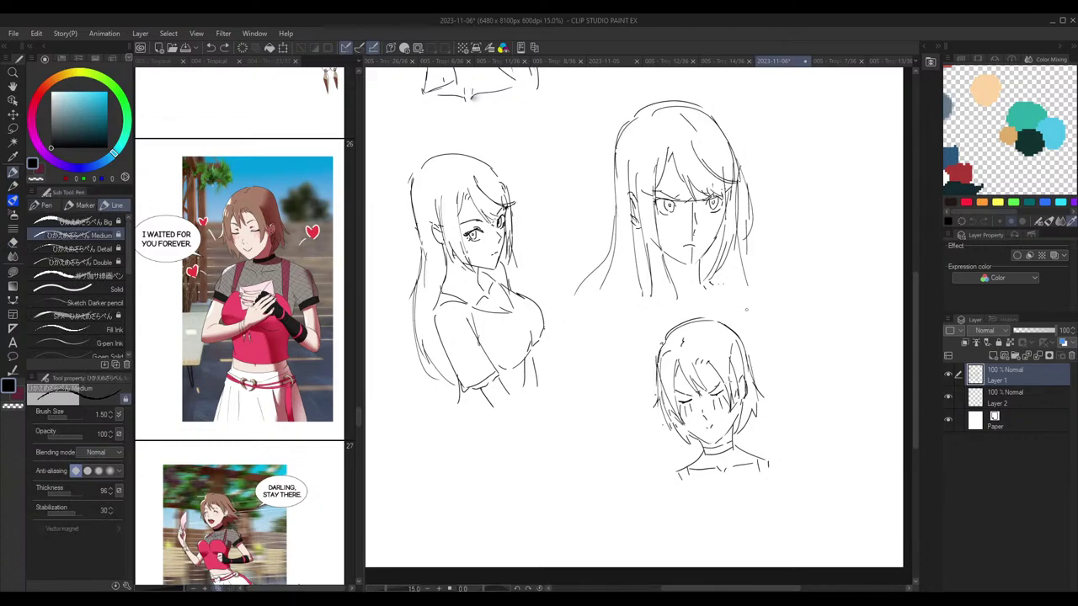
# Step: Redraw the short-haired girl's ear and the hair strands beside it, erasing stray lines between pen strokes
pyautogui.press('e')
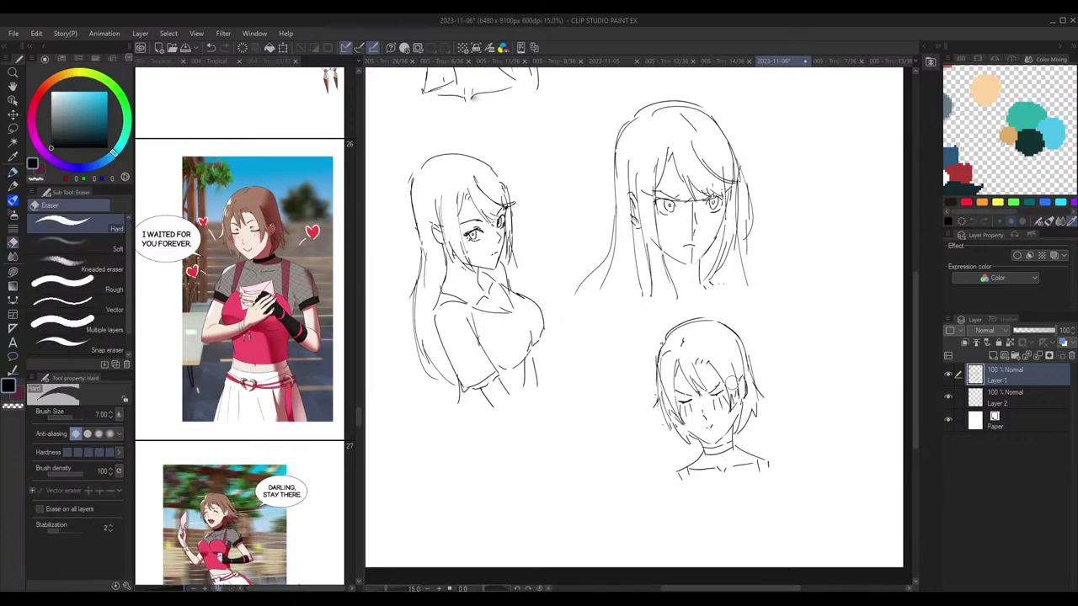
pyautogui.press('p')
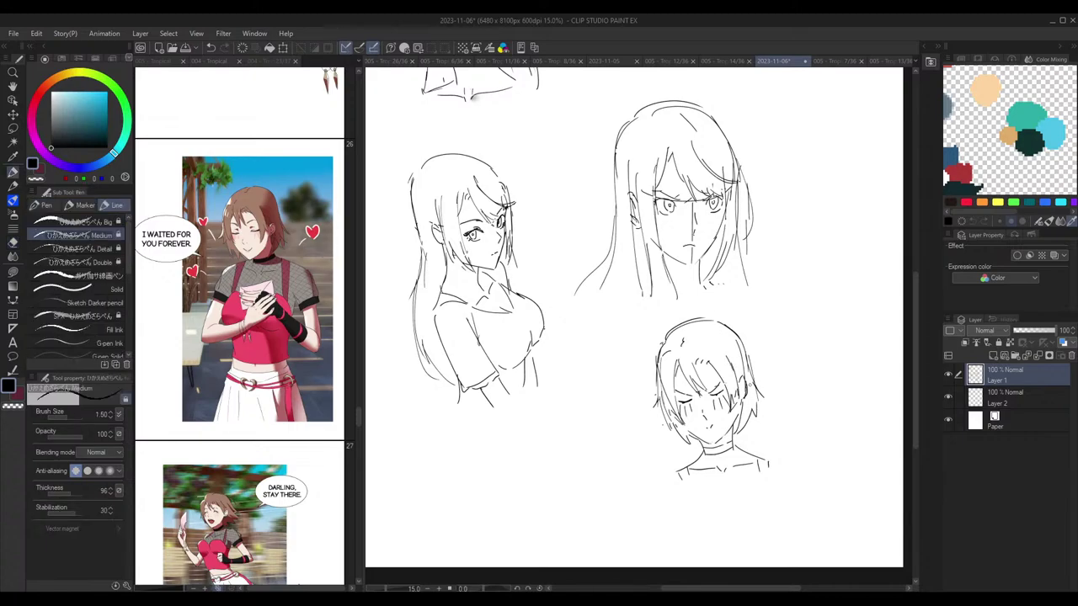
pyautogui.press('e')
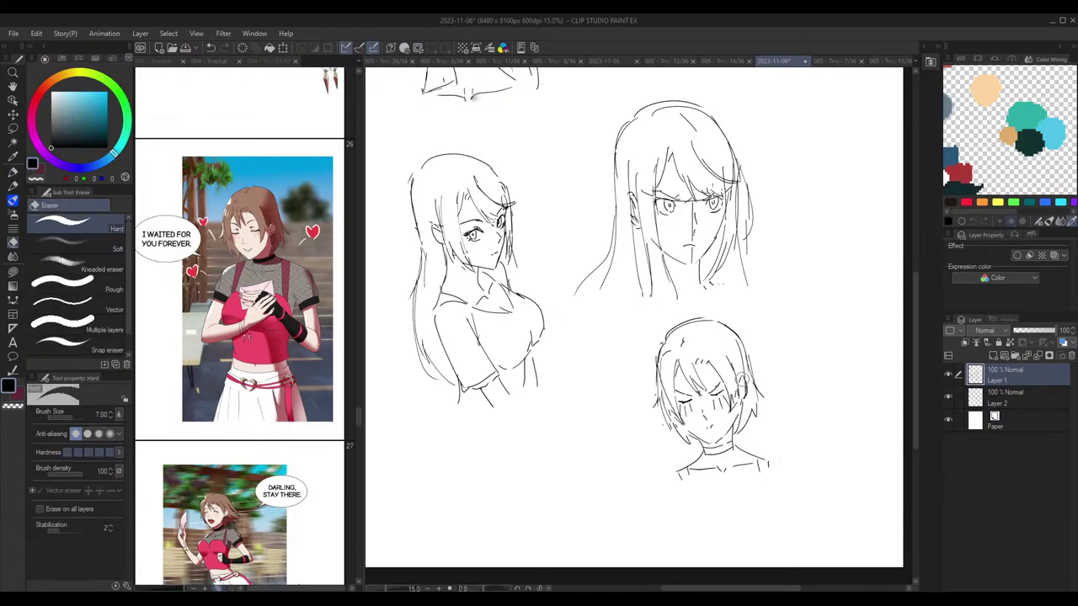
pyautogui.press('p')
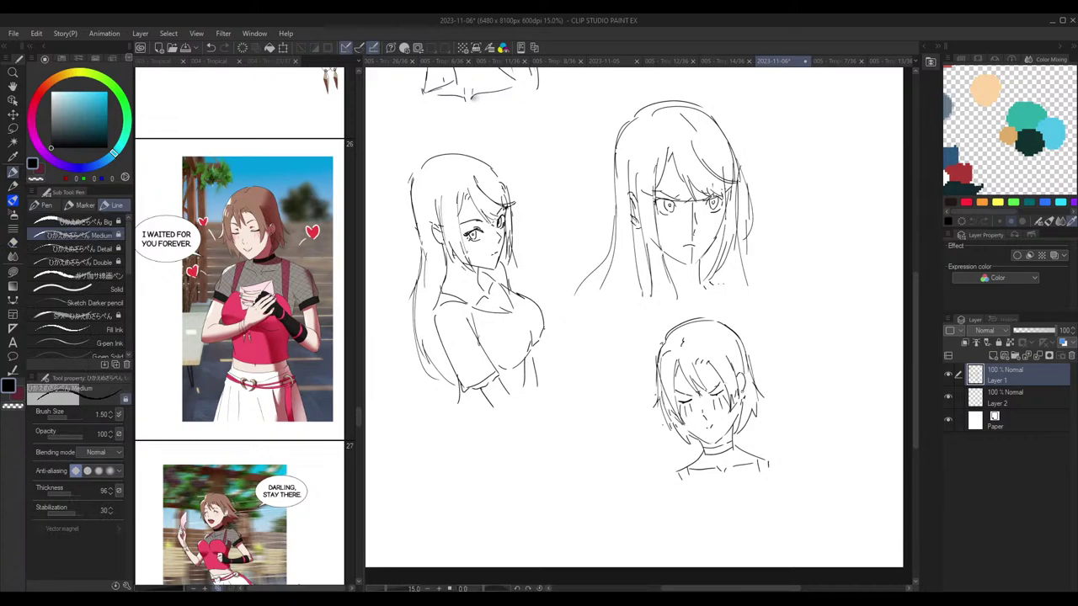
pyautogui.press('h')
pyautogui.press('h')
pyautogui.press('e')
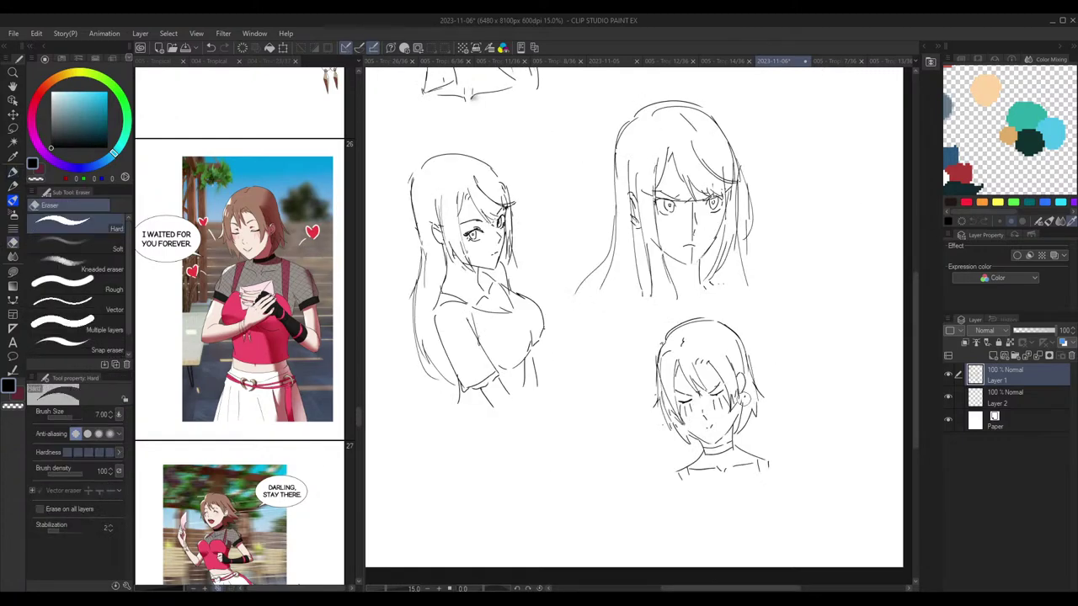
pyautogui.press('p')
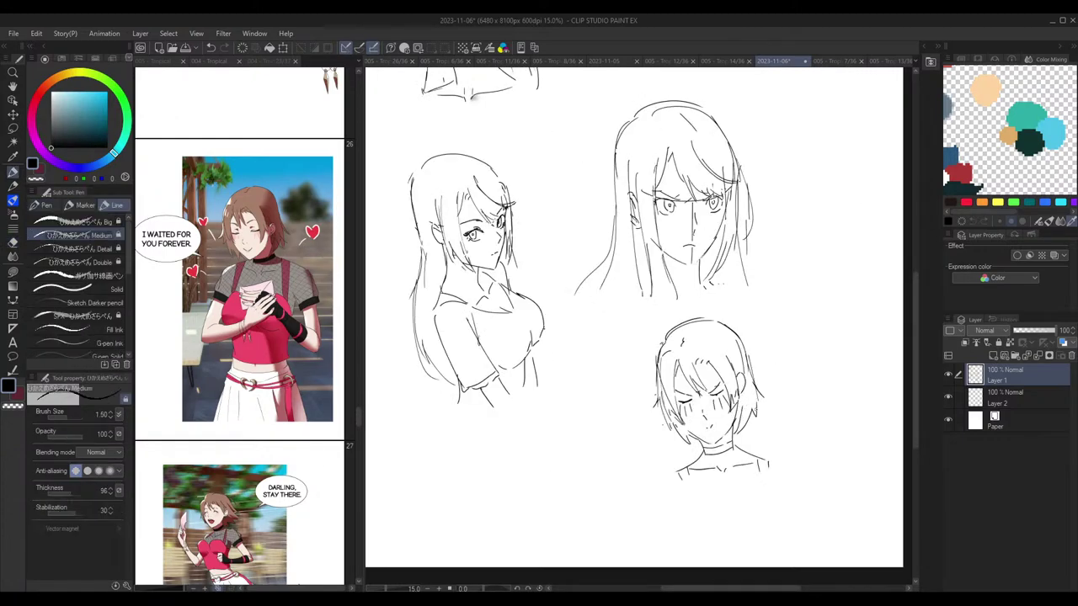
pyautogui.press('h')
pyautogui.press('h')
pyautogui.press('e')
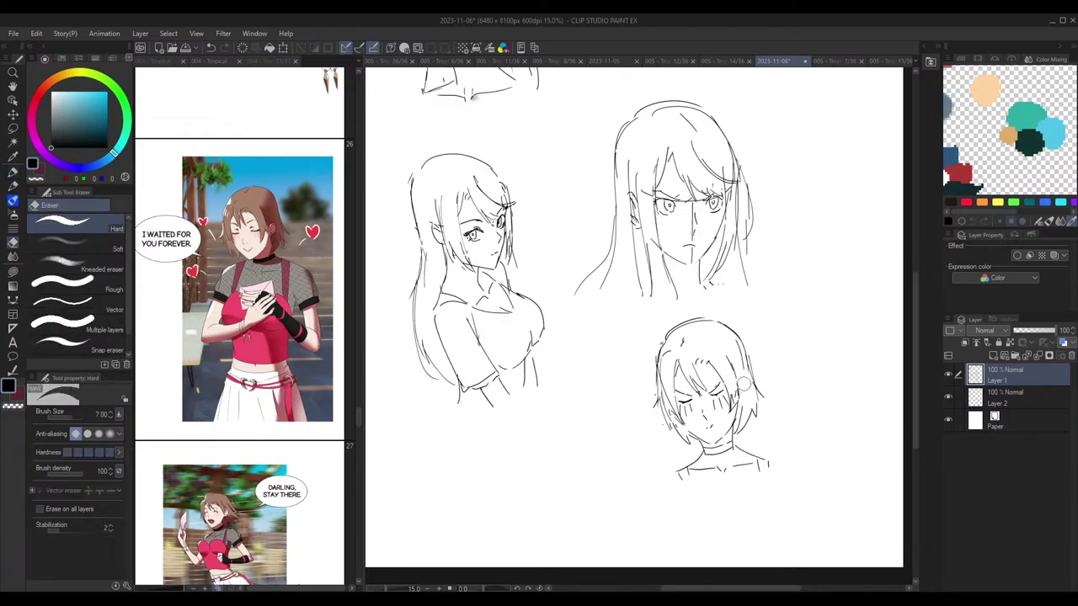
pyautogui.press('p')
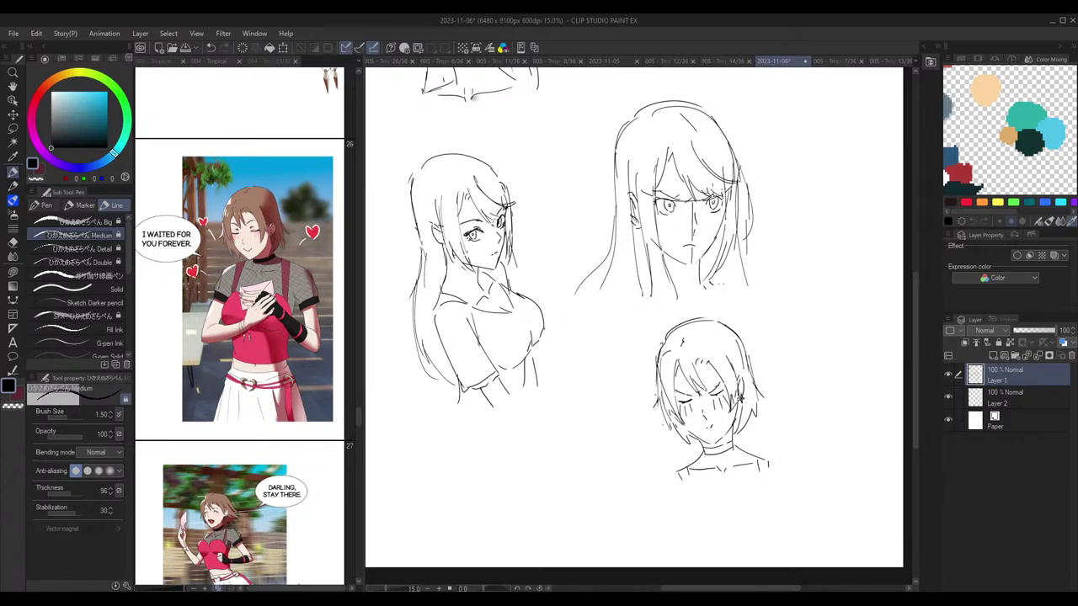
# Step: Touch up the short-haired girl's fringe and side hair with eraser and pen, and save the canvas
pyautogui.moveTo(765, 385); pyautogui.dragTo(751, 363)
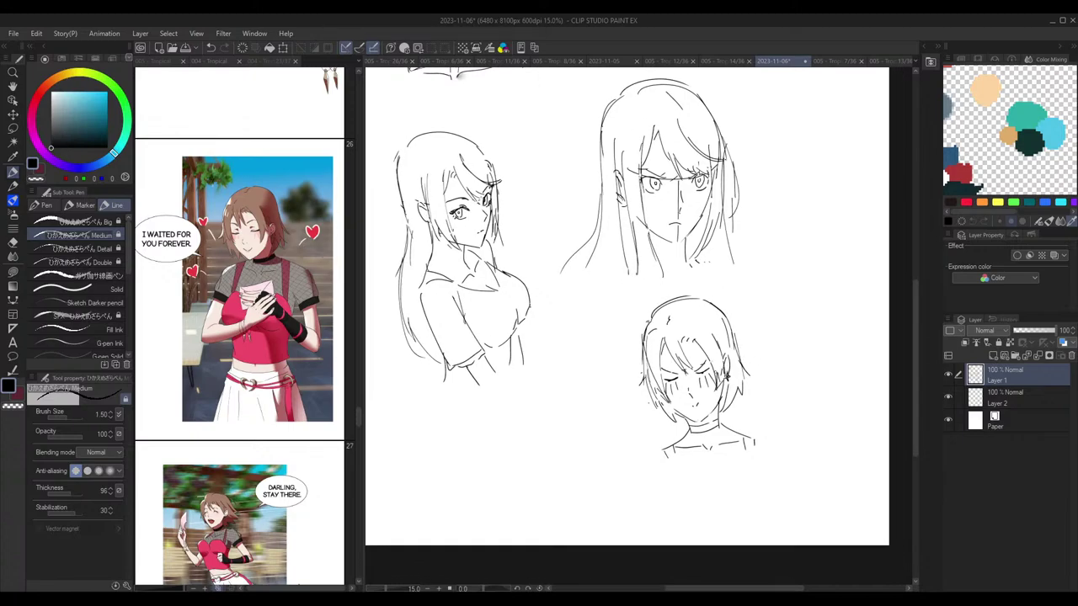
pyautogui.press('e')
pyautogui.press('p')
pyautogui.press('e')
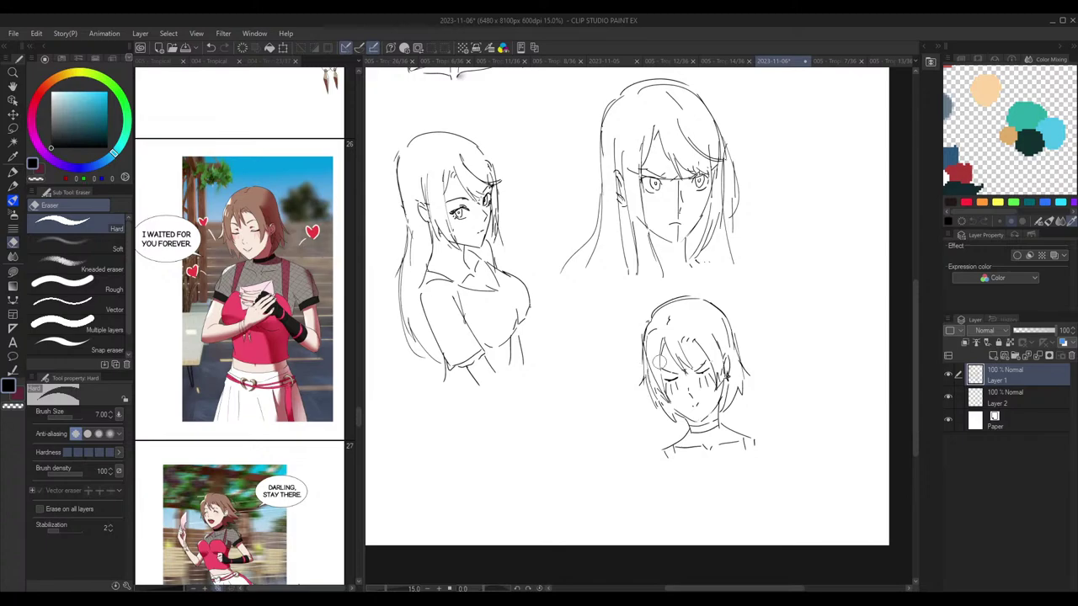
pyautogui.press('p')
pyautogui.moveTo(757, 306); pyautogui.dragTo(767, 312)
pyautogui.hotkey('ctrl', 's')
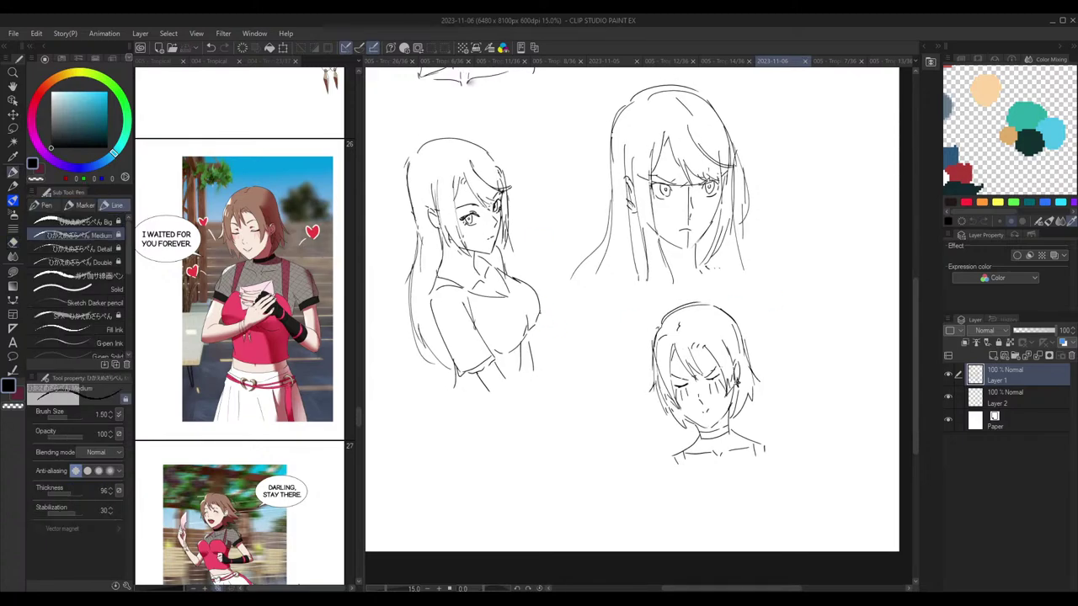